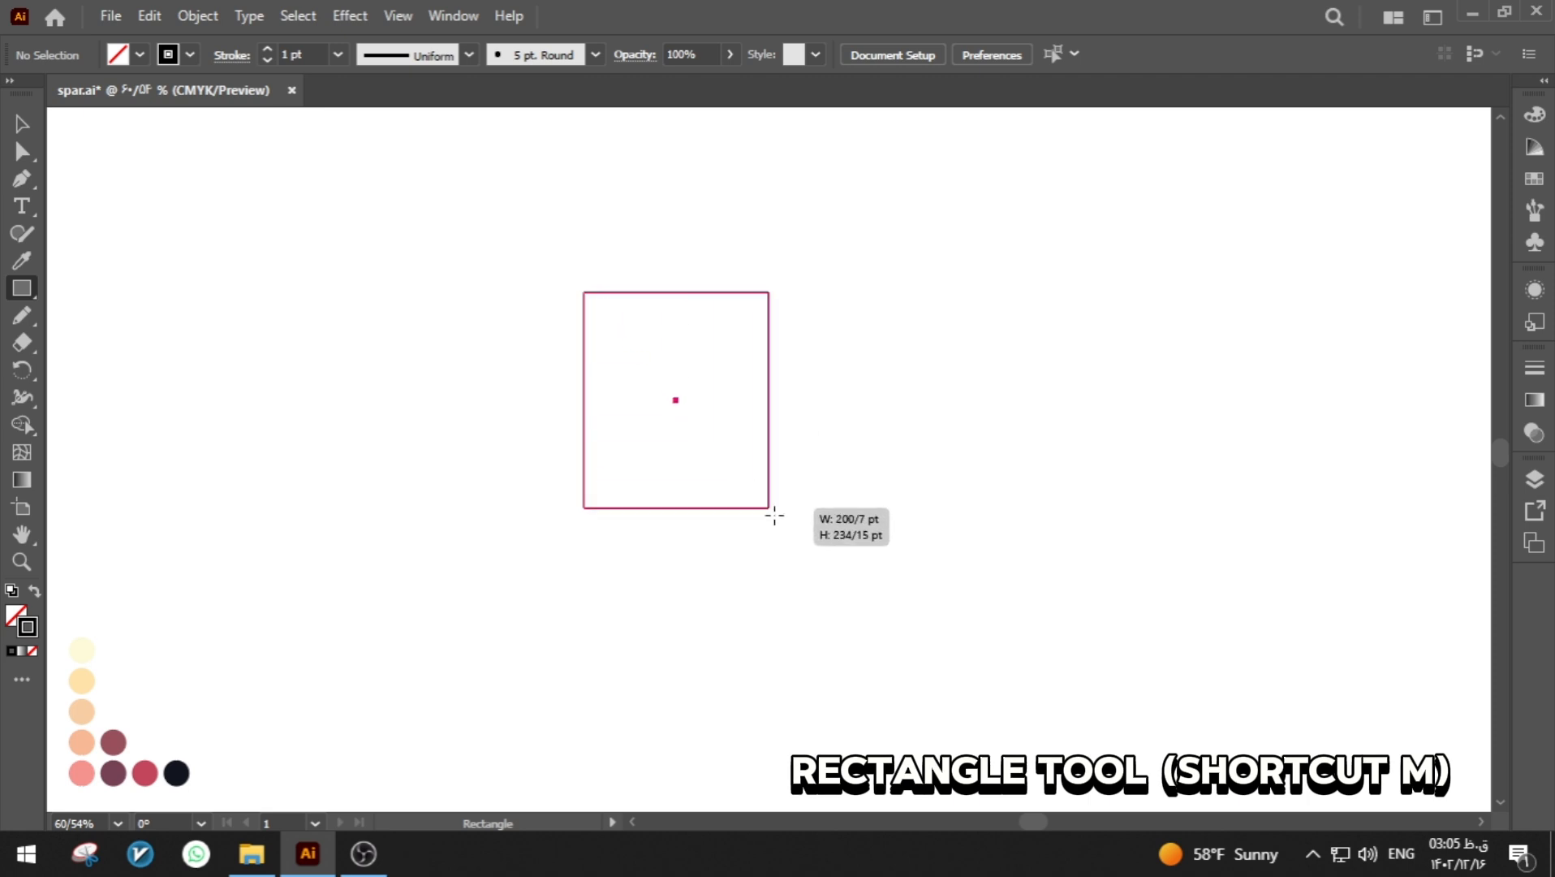
- Add an anchor point at the midpoint of the rectangle's bottom edge
key("a")
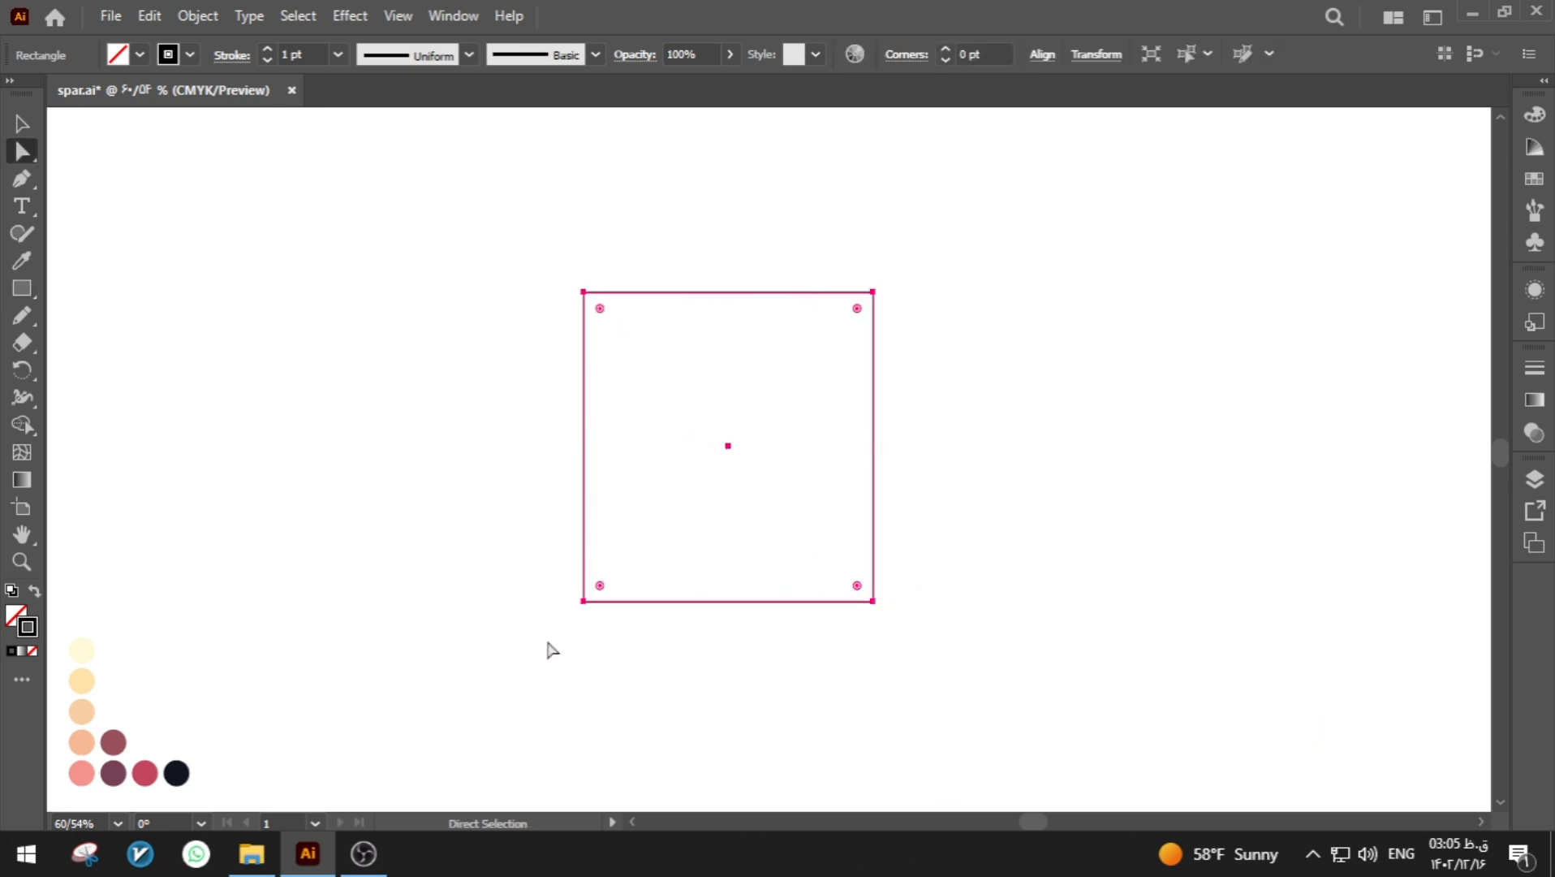
left_click_drag(542, 640, 599, 581)
left_click_drag(870, 597, 869, 597)
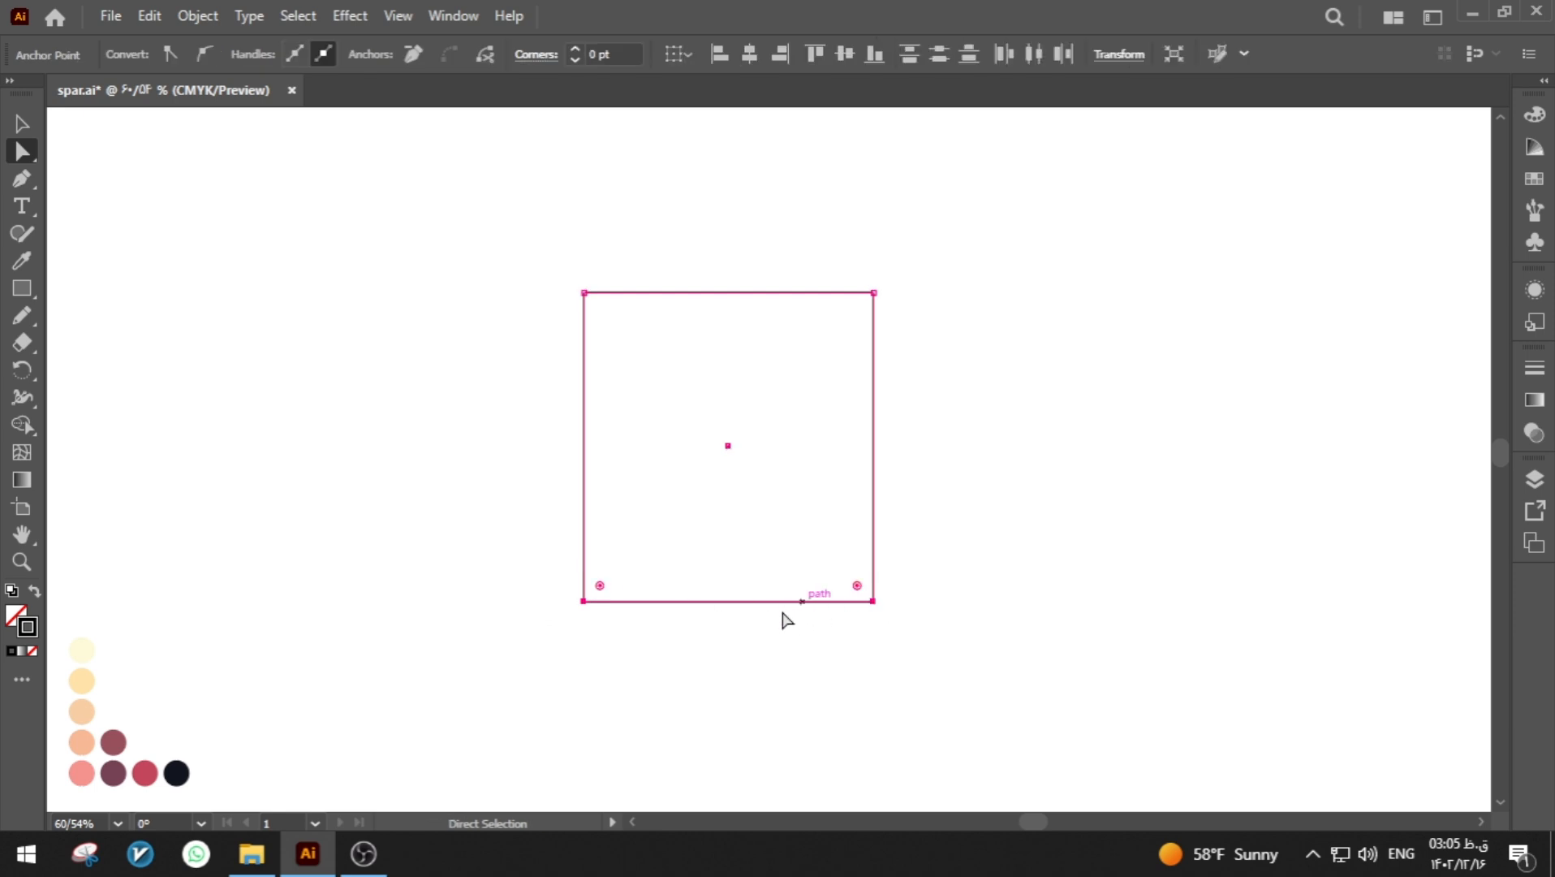
key("p")
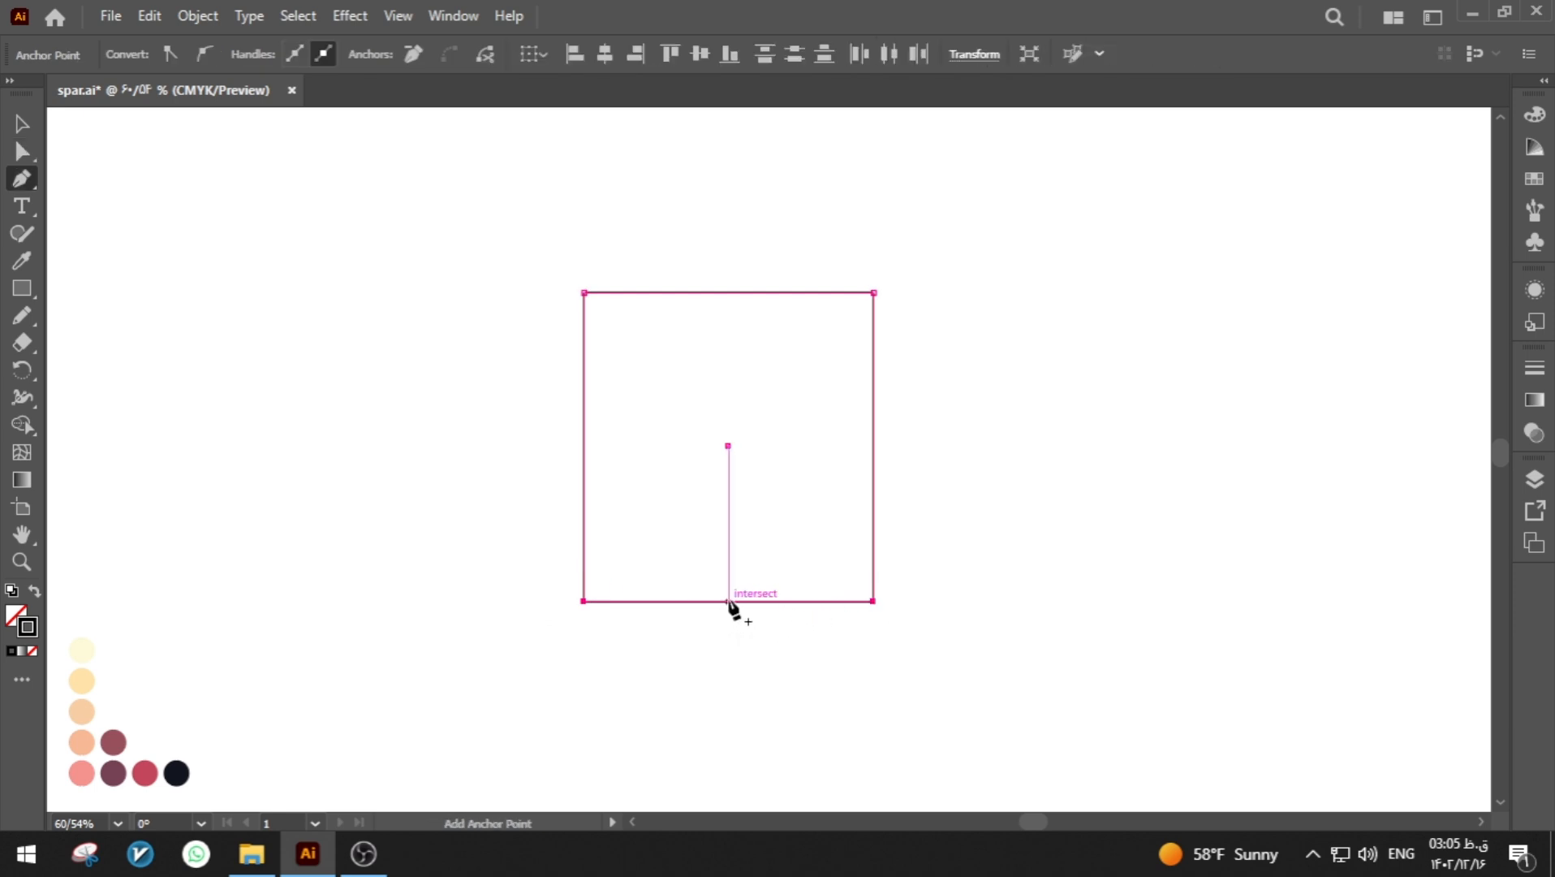
left_click(728, 602)
key("a")
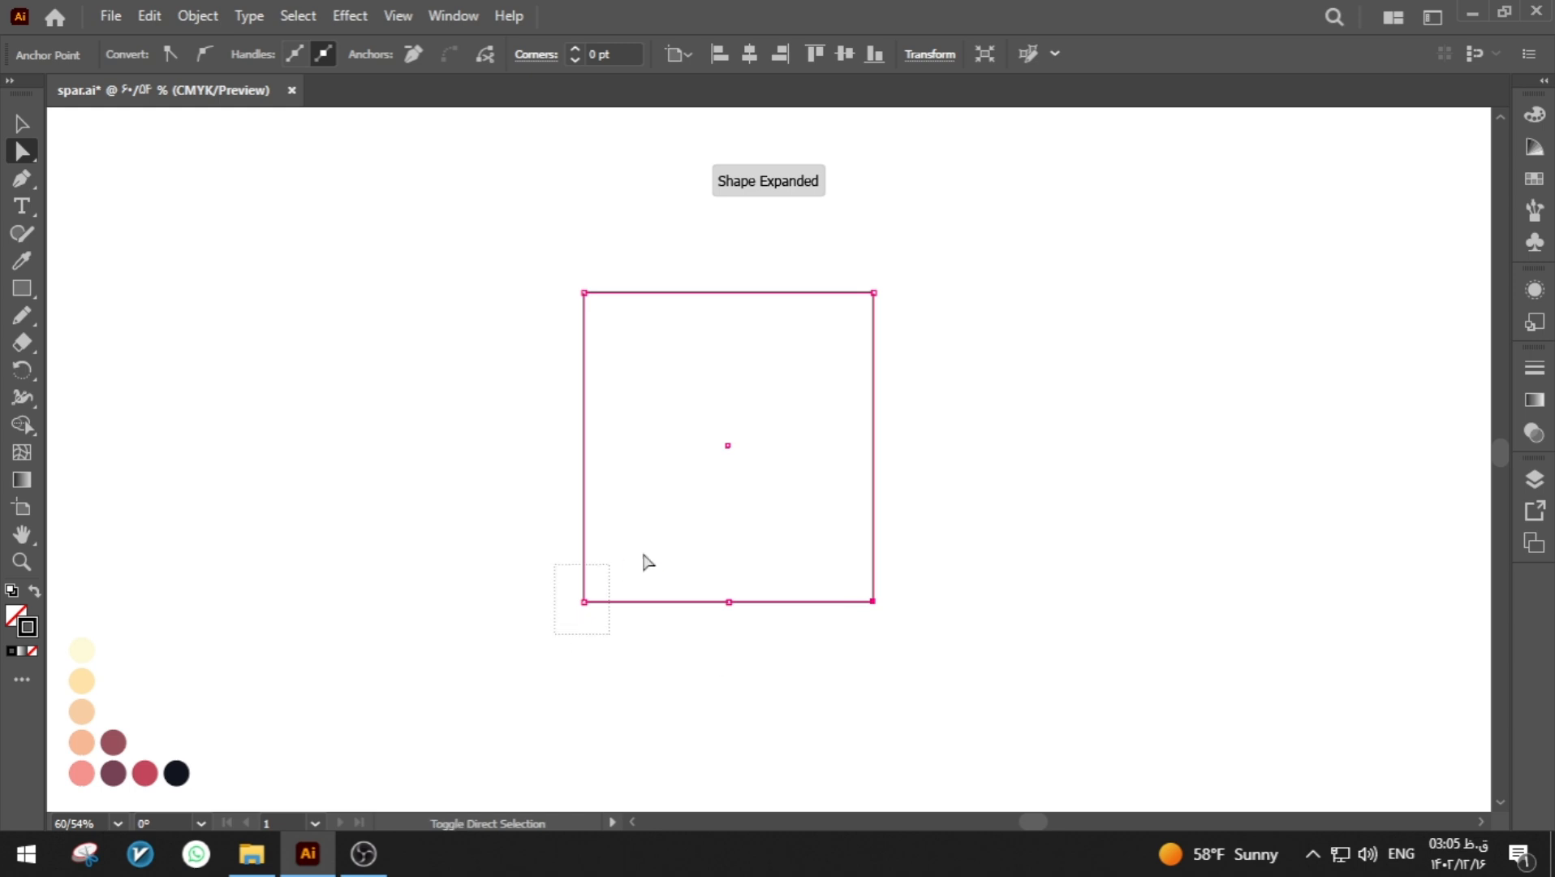
- Raise both bottom corner points of the rectangle equally so the bottom edge forms a shallow downward point
left_click_drag(647, 562, 650, 557)
key("shift+Up")
key("shift+Up")
key("shift+Up")
key("shift+Up")
key("shift+Up")
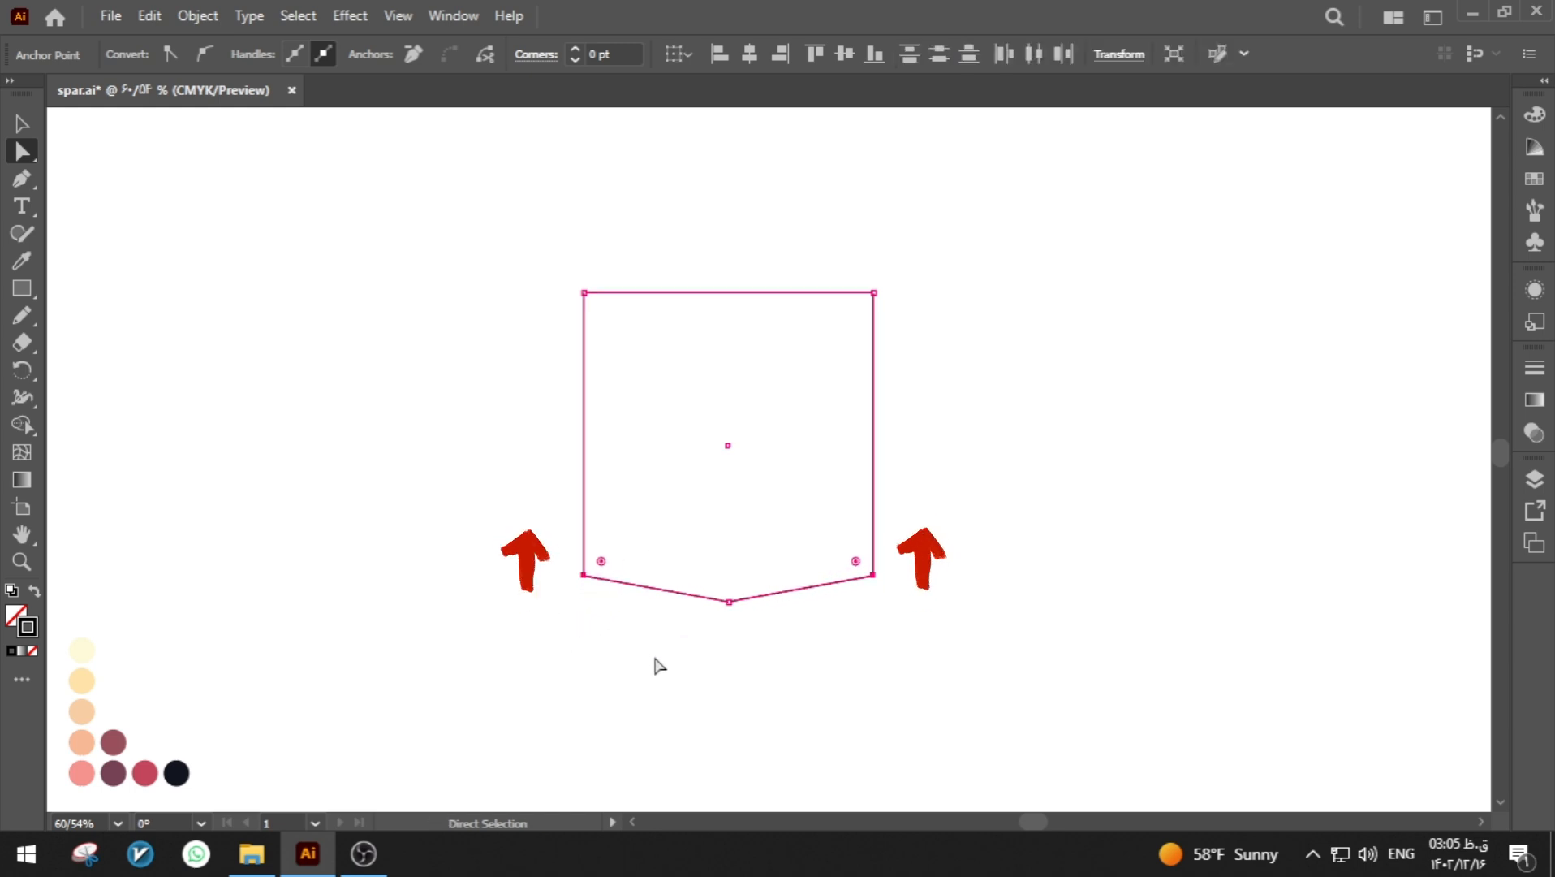
key("shift+Up")
- Round the two top corners to about 35 pt and round the lower side corners much more strongly into a shield outline
left_click_drag(520, 248, 853, 346)
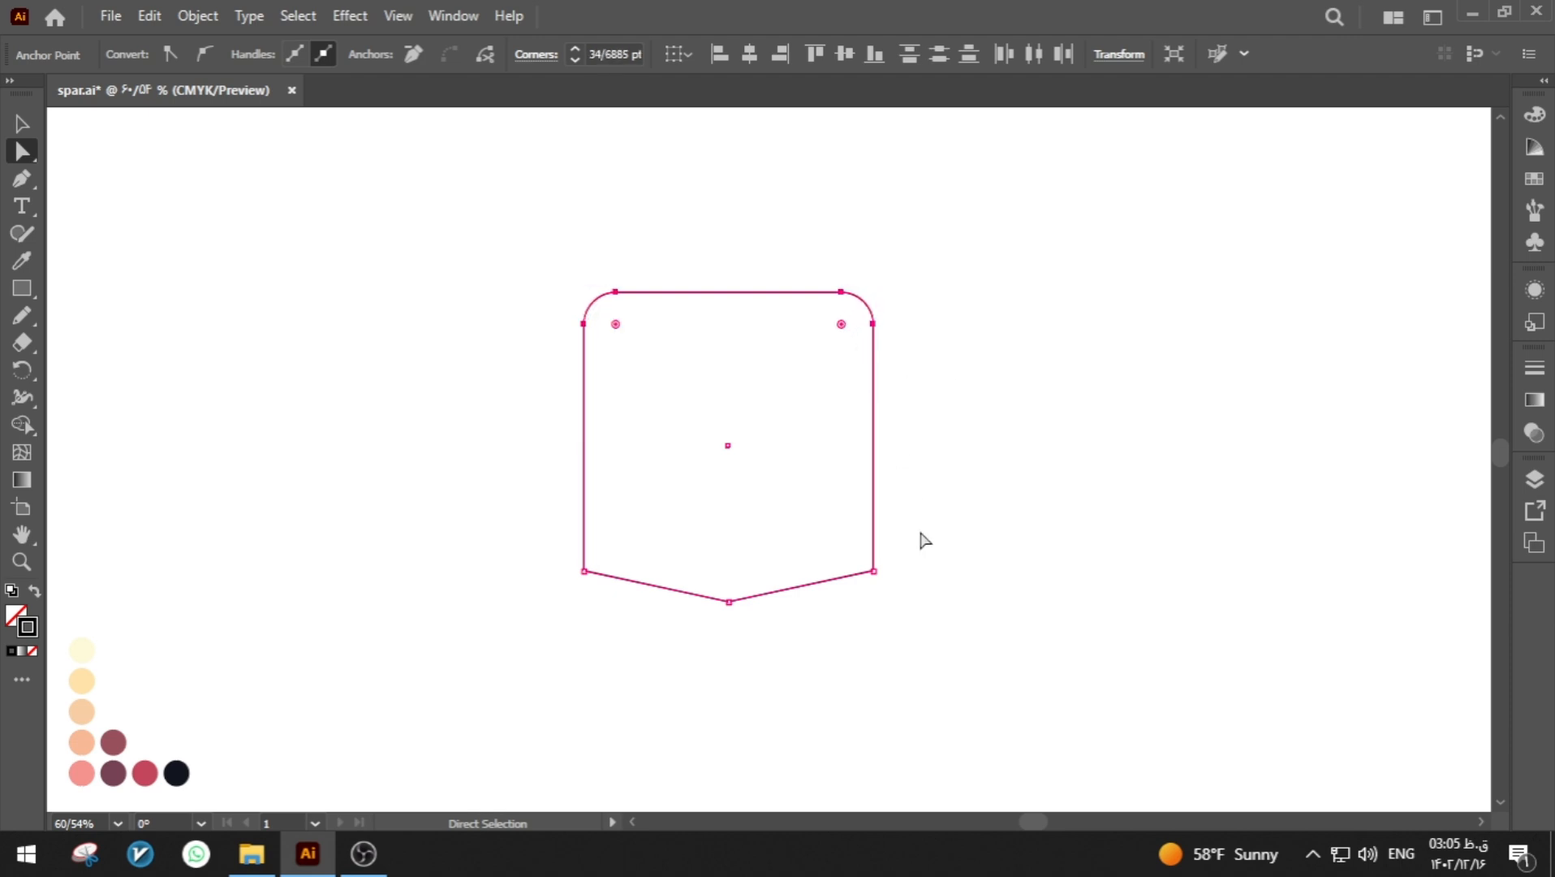
left_click_drag(924, 540, 775, 411)
left_click(964, 463)
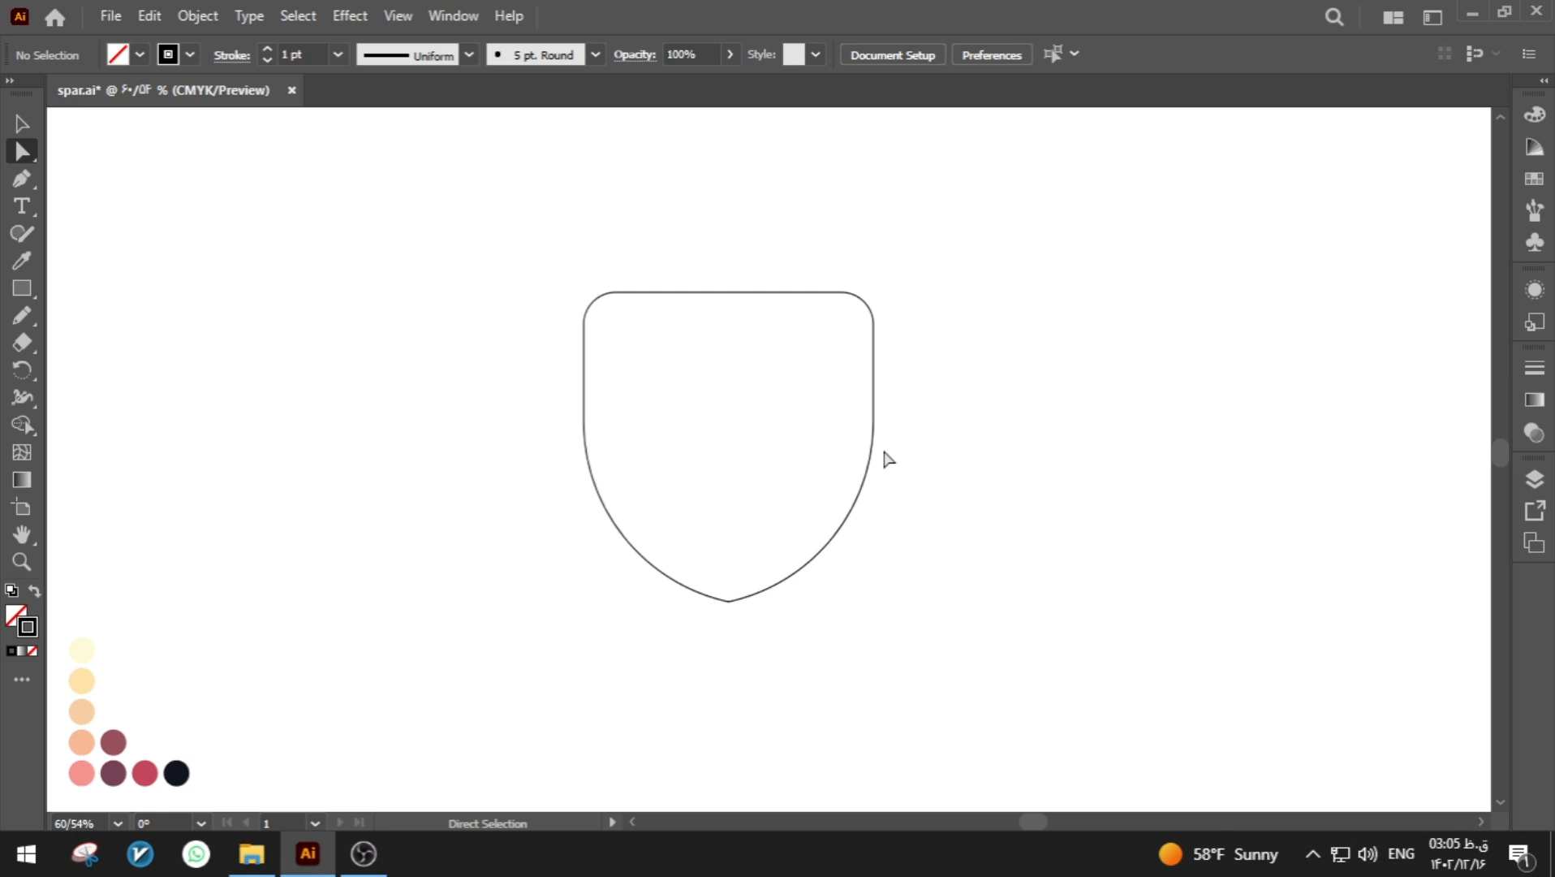
- Copy the shield outline in front of itself and scale the copy down about its centre as an inner border
left_click(22, 123)
left_click(834, 509)
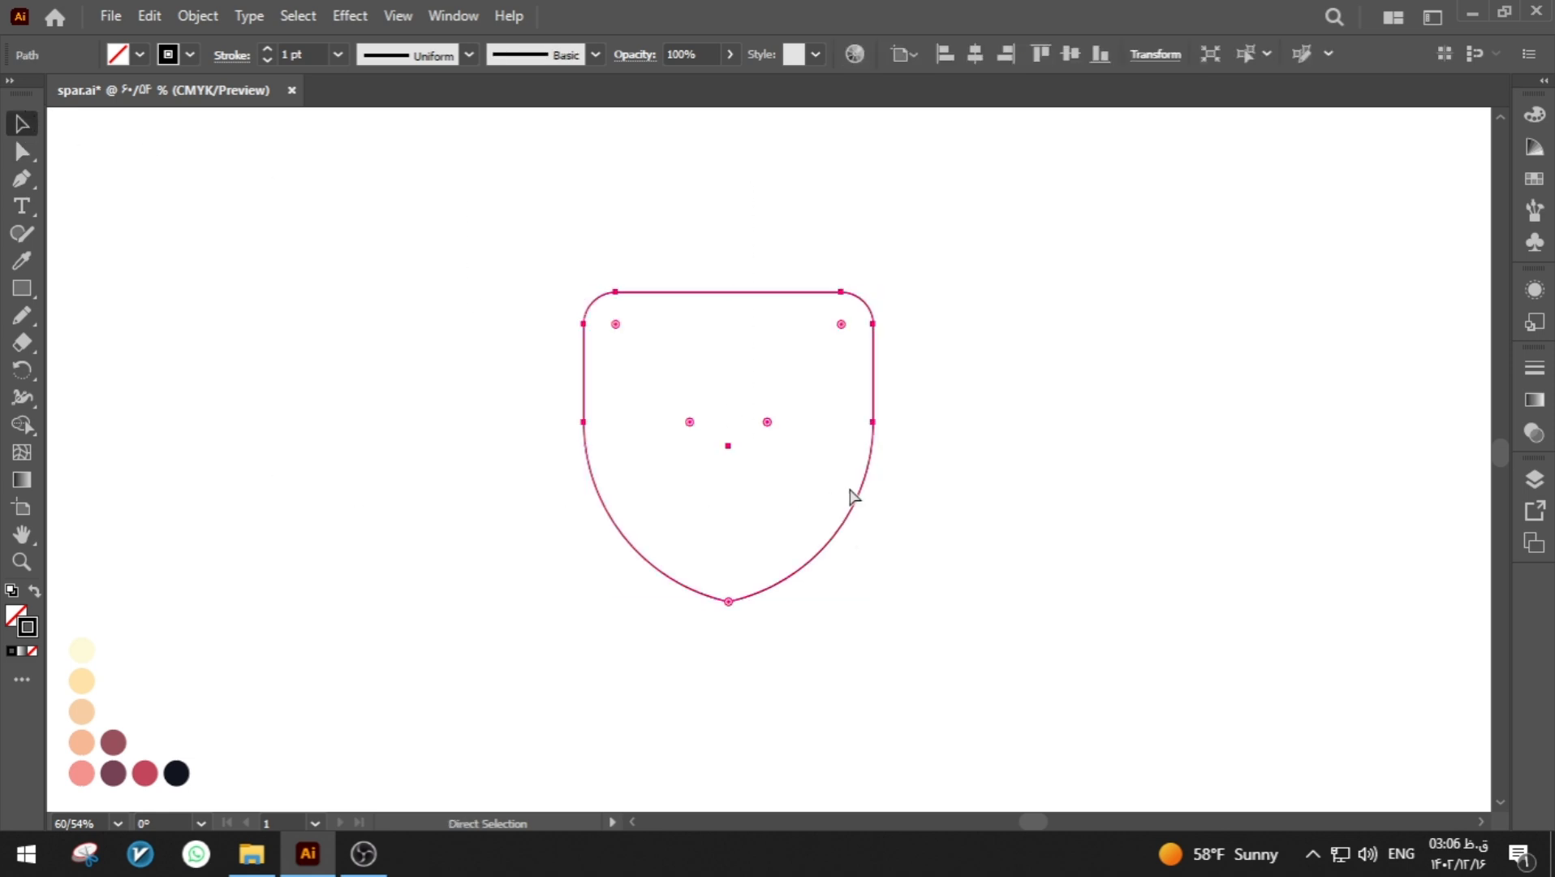
key("ctrl+c")
key("ctrl+f")
left_click_drag(874, 446, 851, 459)
left_click(928, 516)
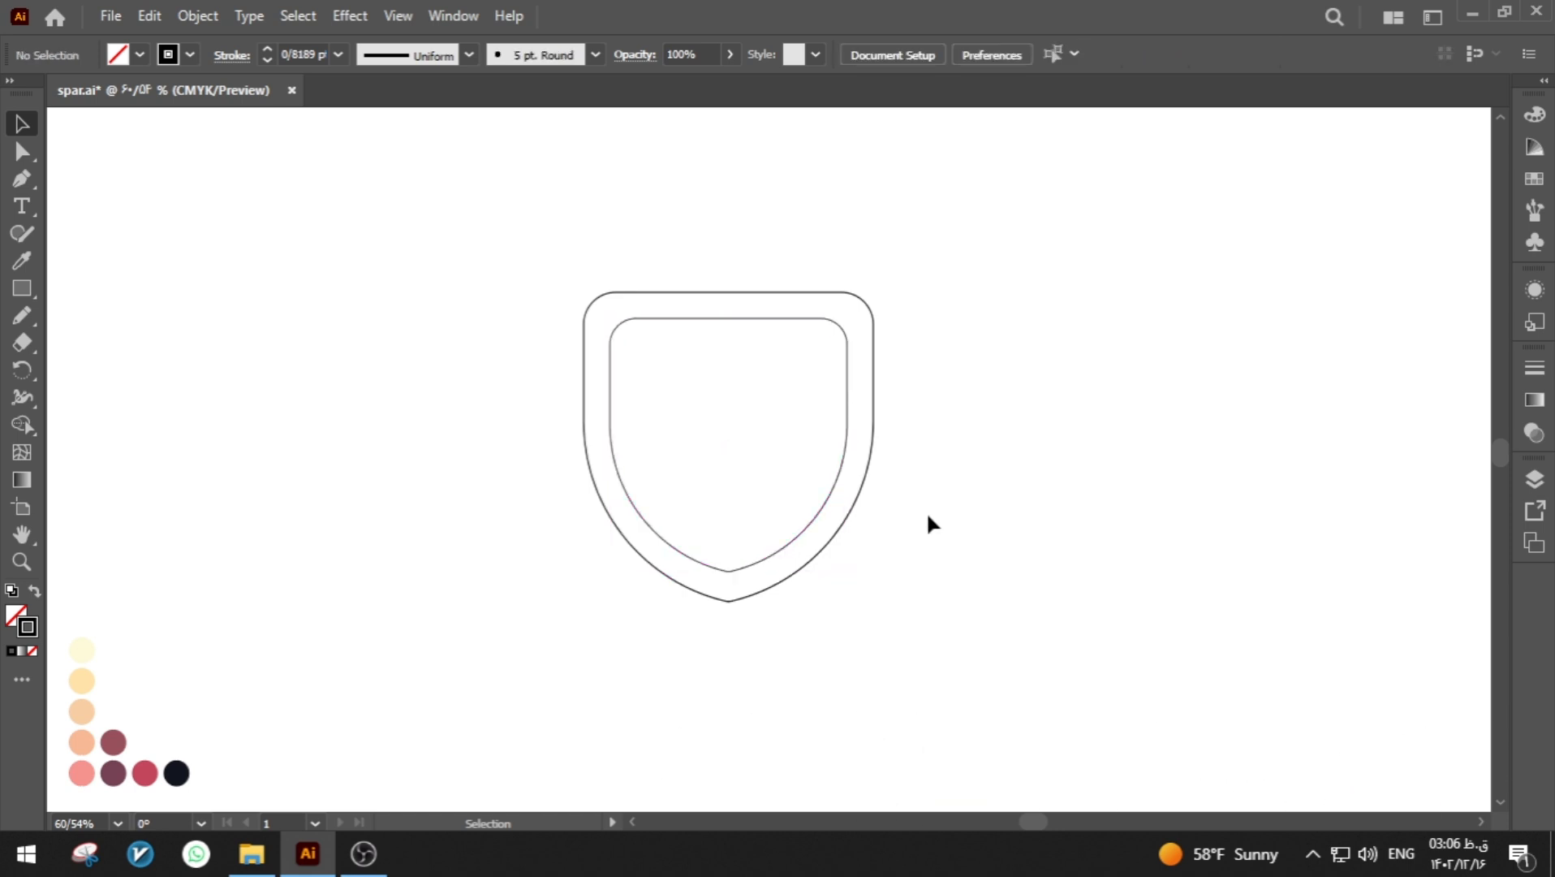
left_click(815, 526)
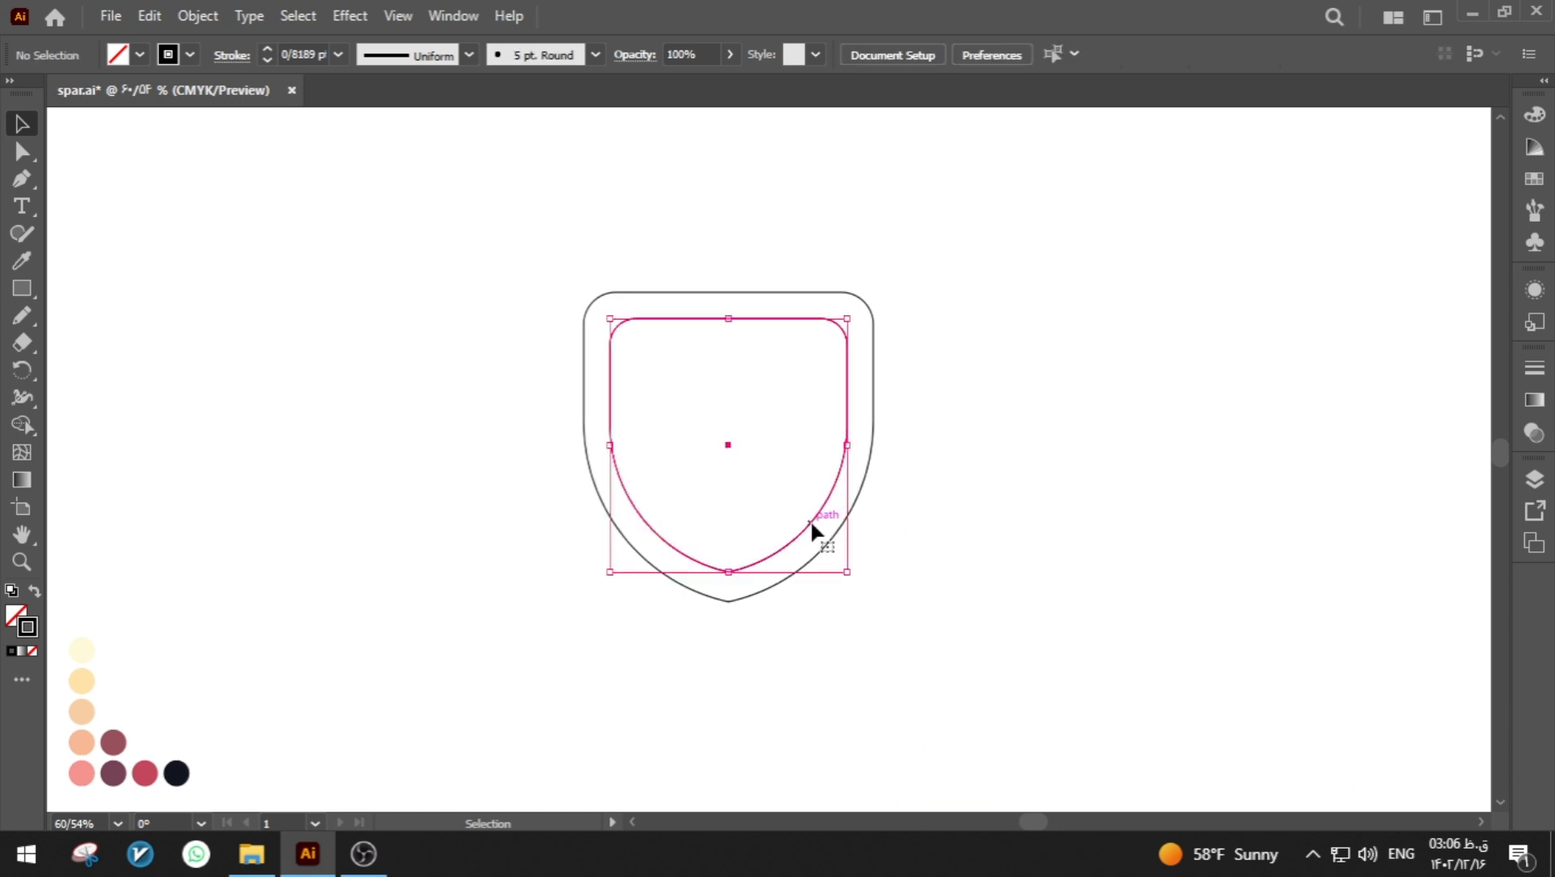
left_click(948, 563)
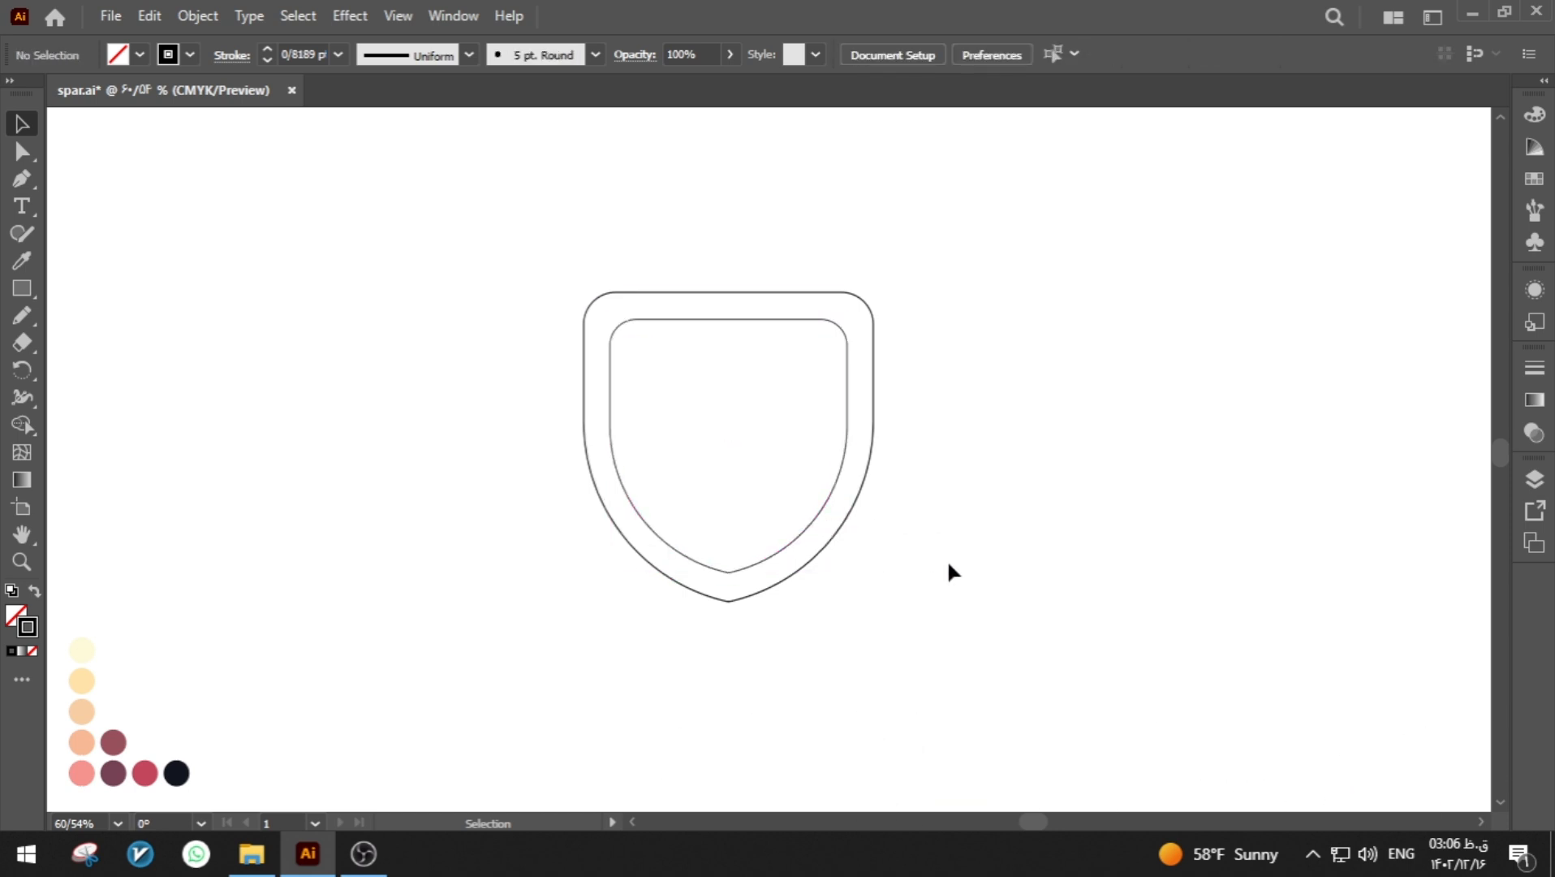
- Apply the 5 pt. Round brush to the inner shield outline with a stroke weight of 1 pt
left_click(756, 325)
left_click(524, 54)
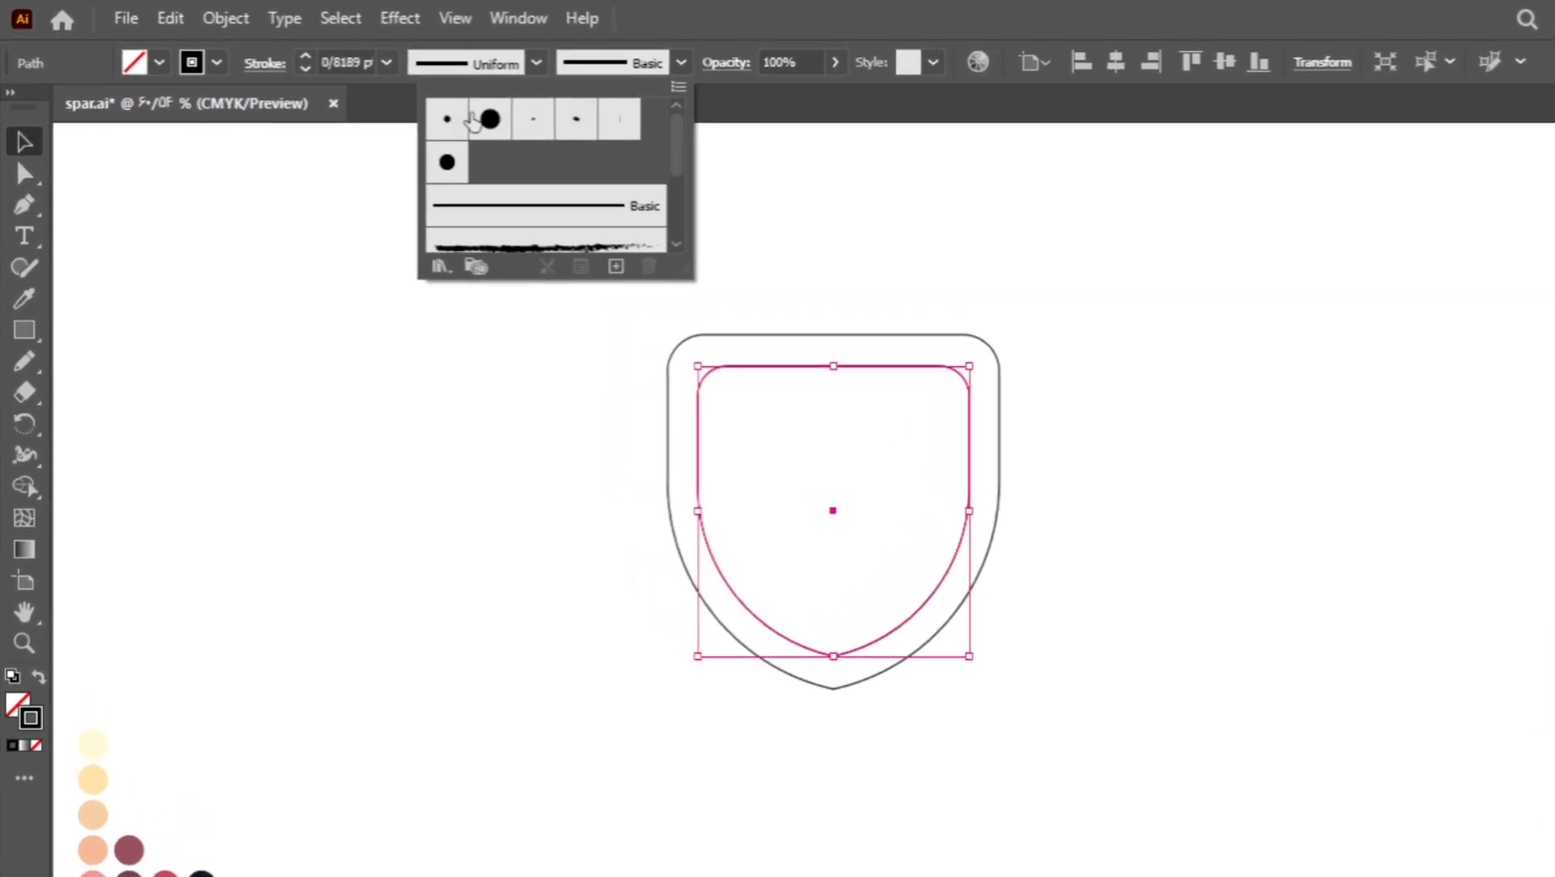
left_click(457, 118)
left_click(328, 183)
left_click_drag(359, 62, 231, 62)
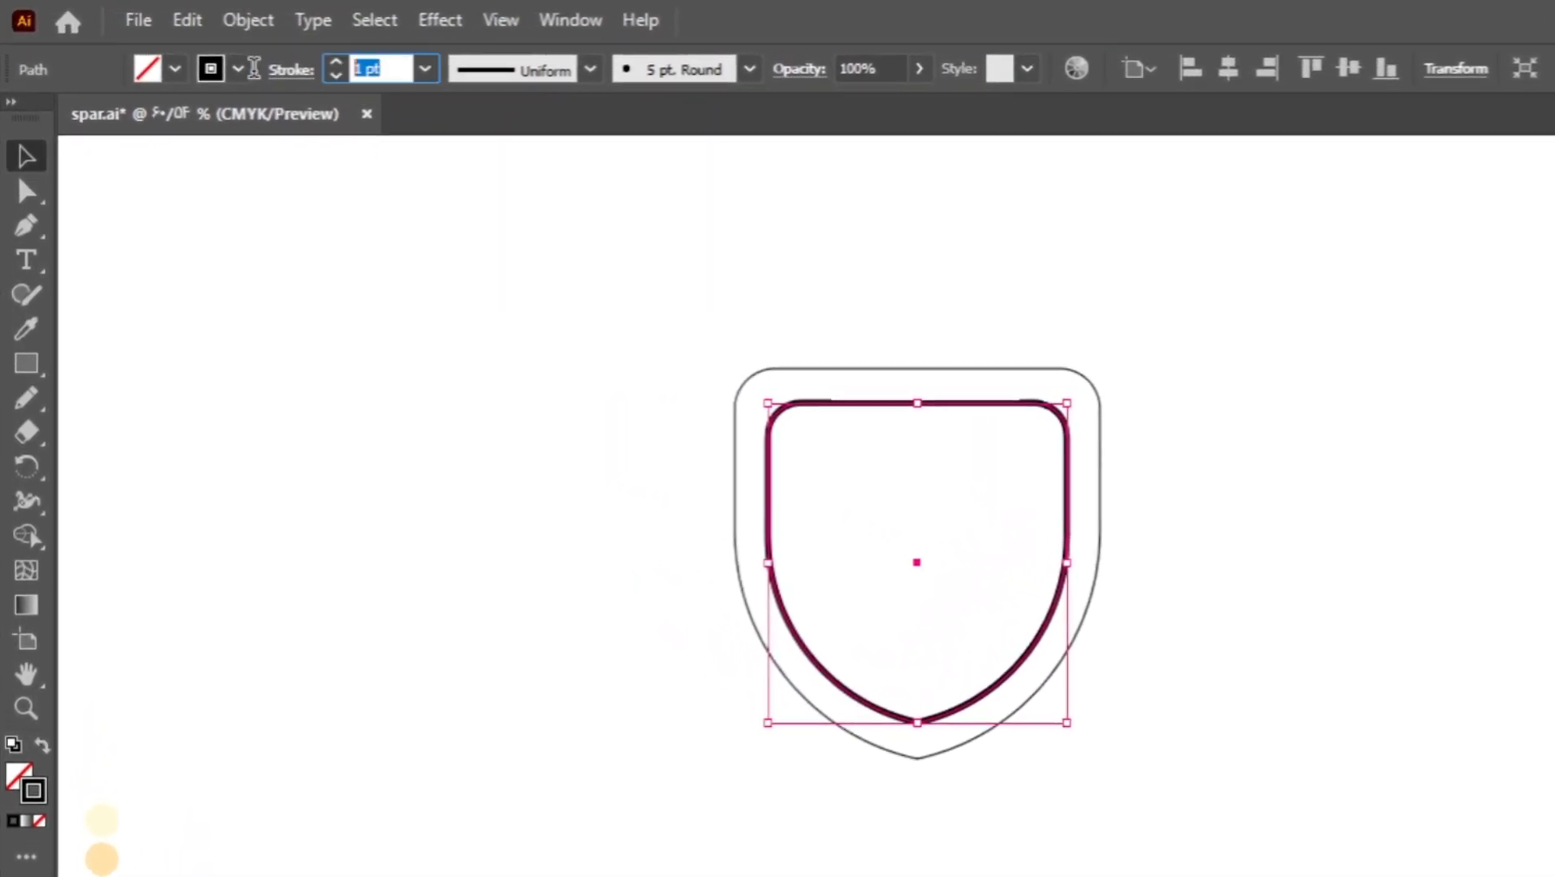
left_click(635, 397)
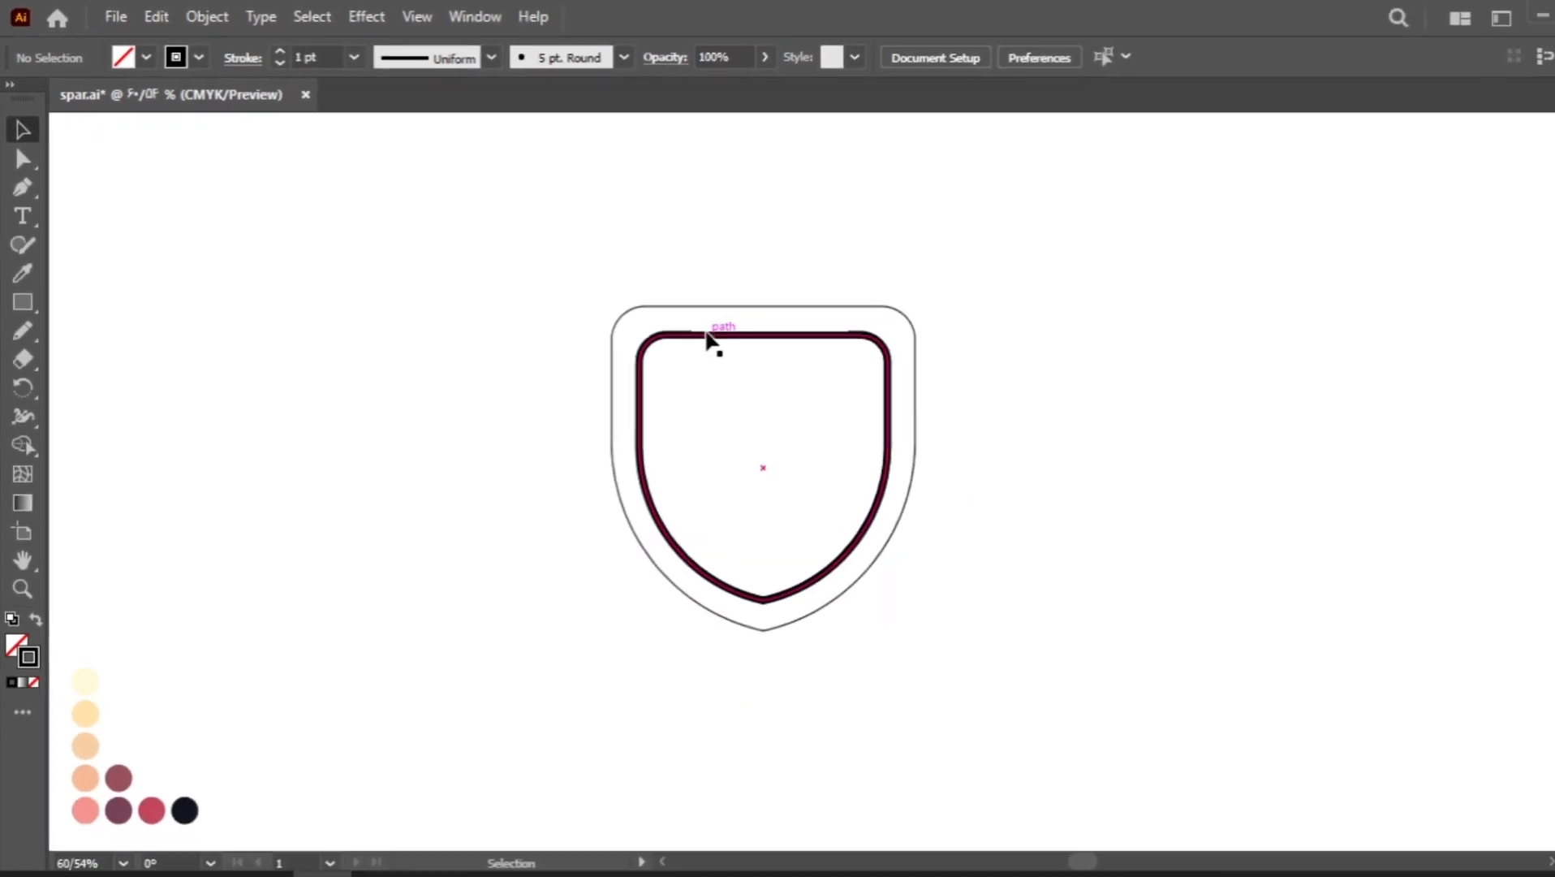
- Expand the appearance of the inner brushed outline into a filled shape
left_click(707, 334)
left_click(207, 16)
left_click(346, 318)
left_click(442, 368)
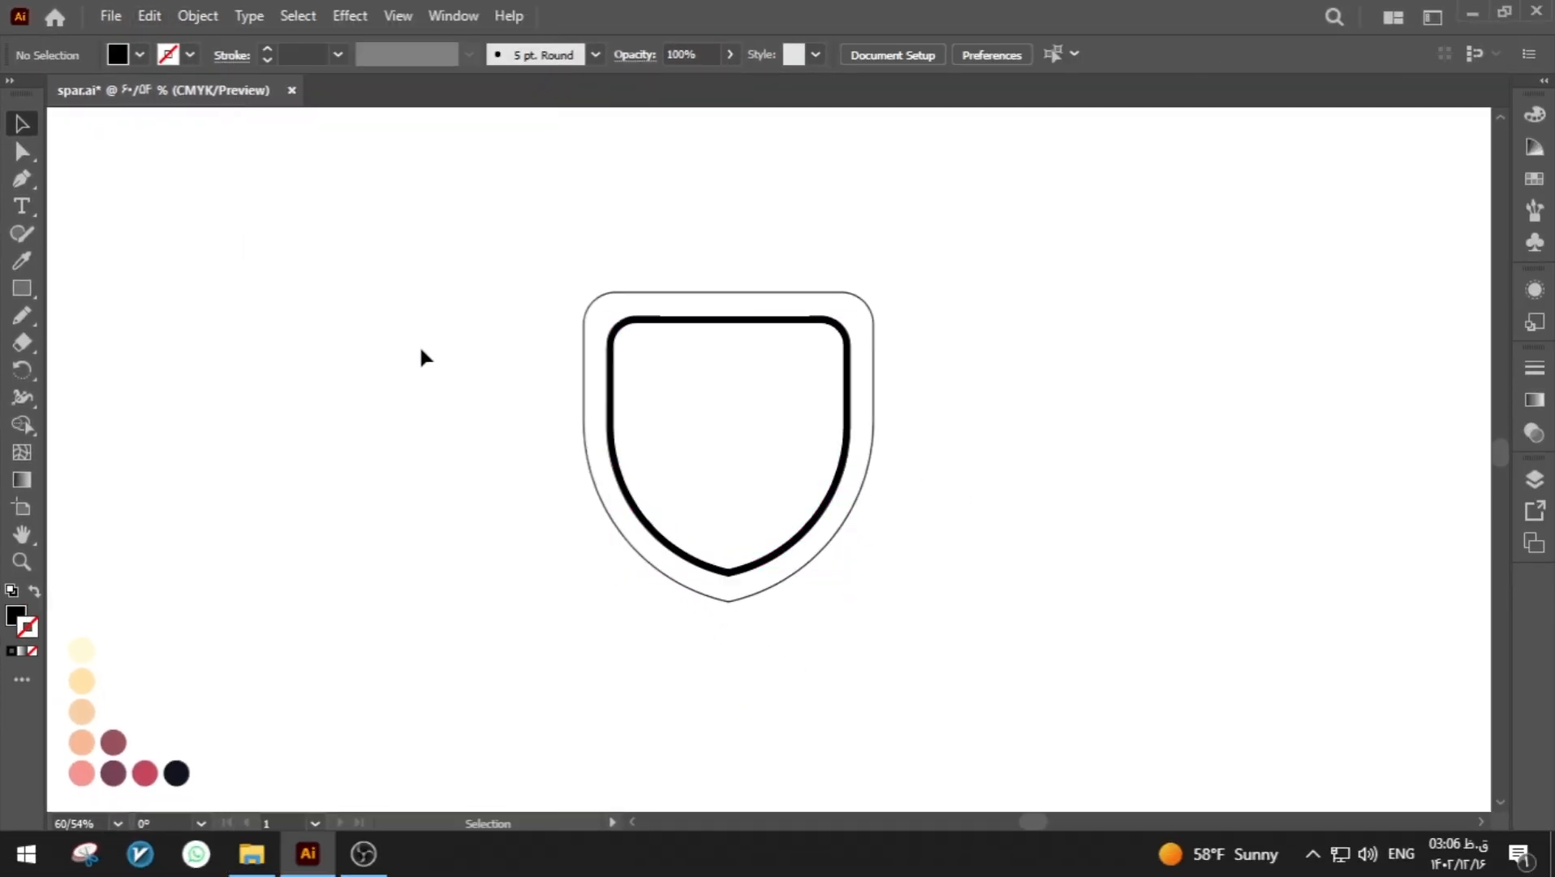
- Fill the outer shield with the light yellow-orange colour sampled from the second palette circle in the tall column
left_click(627, 294)
key("i")
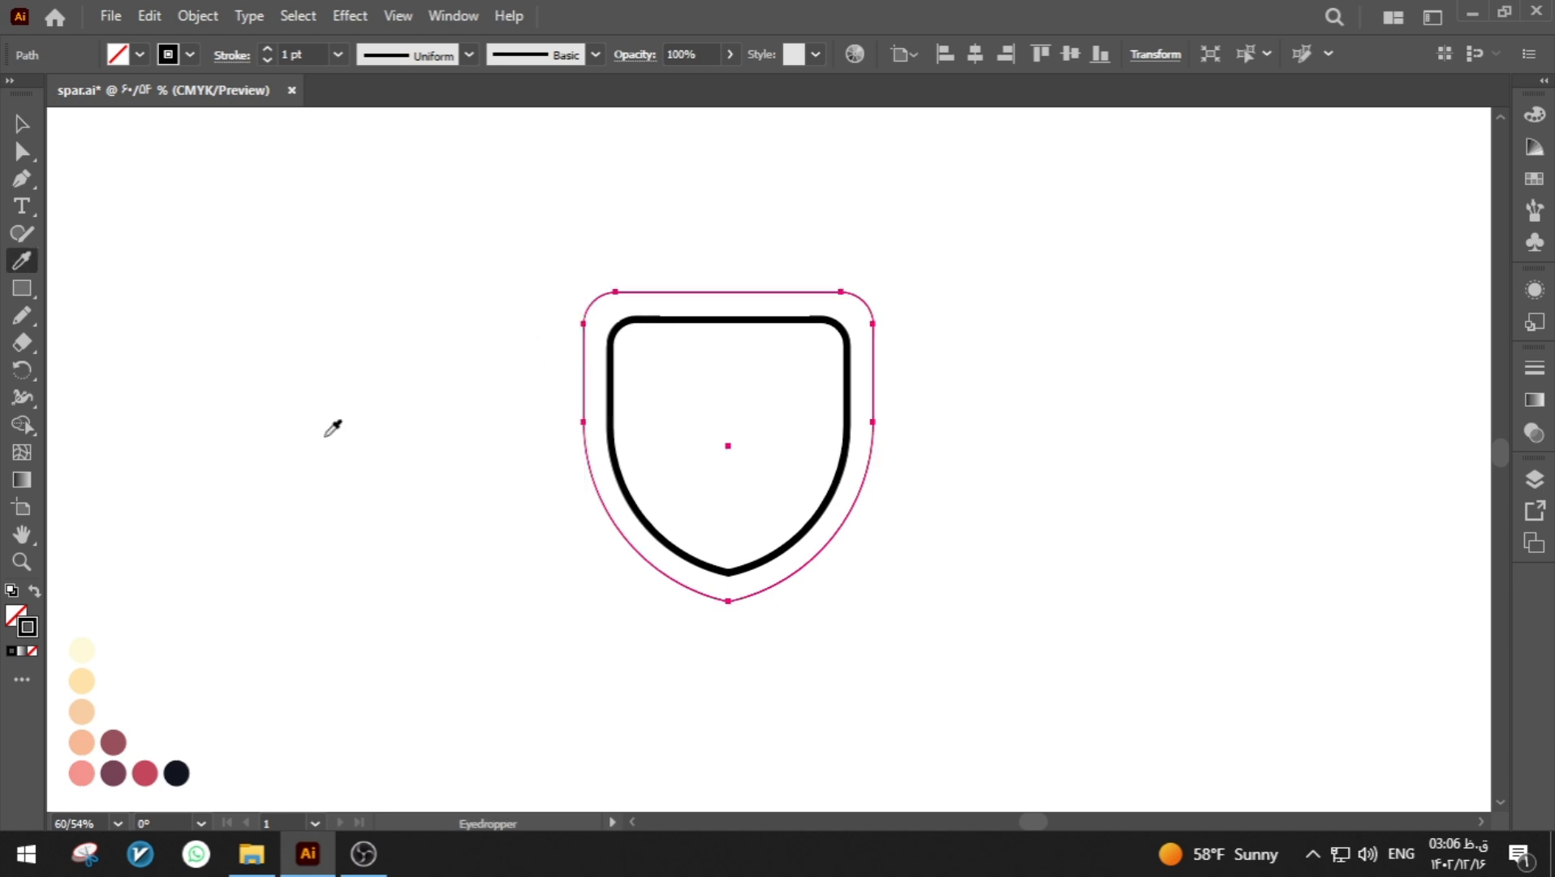
left_click(86, 693)
key("a")
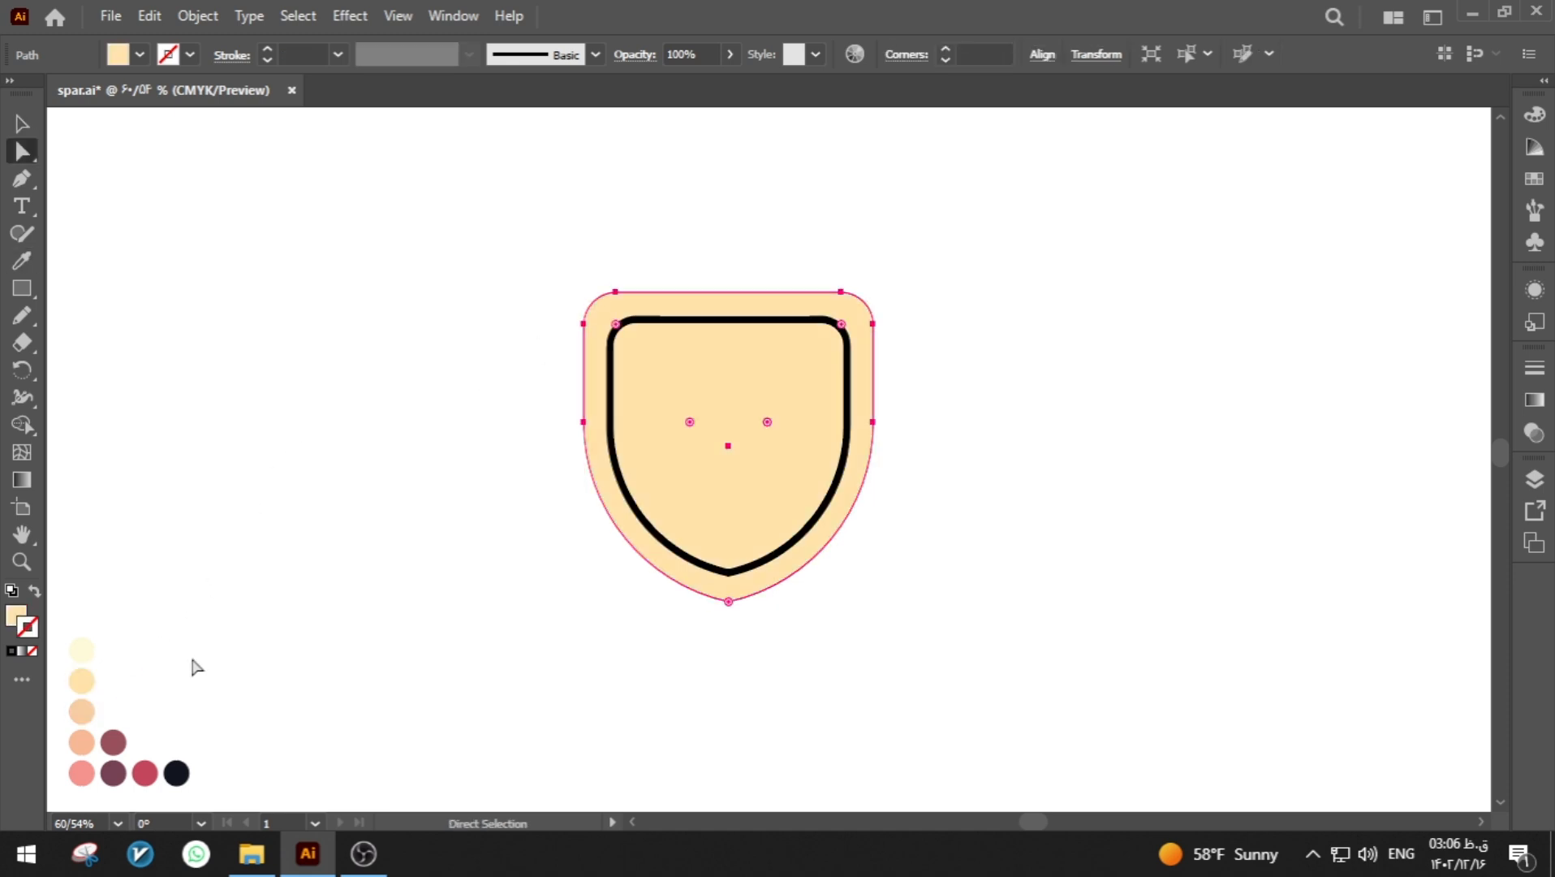
left_click(489, 561)
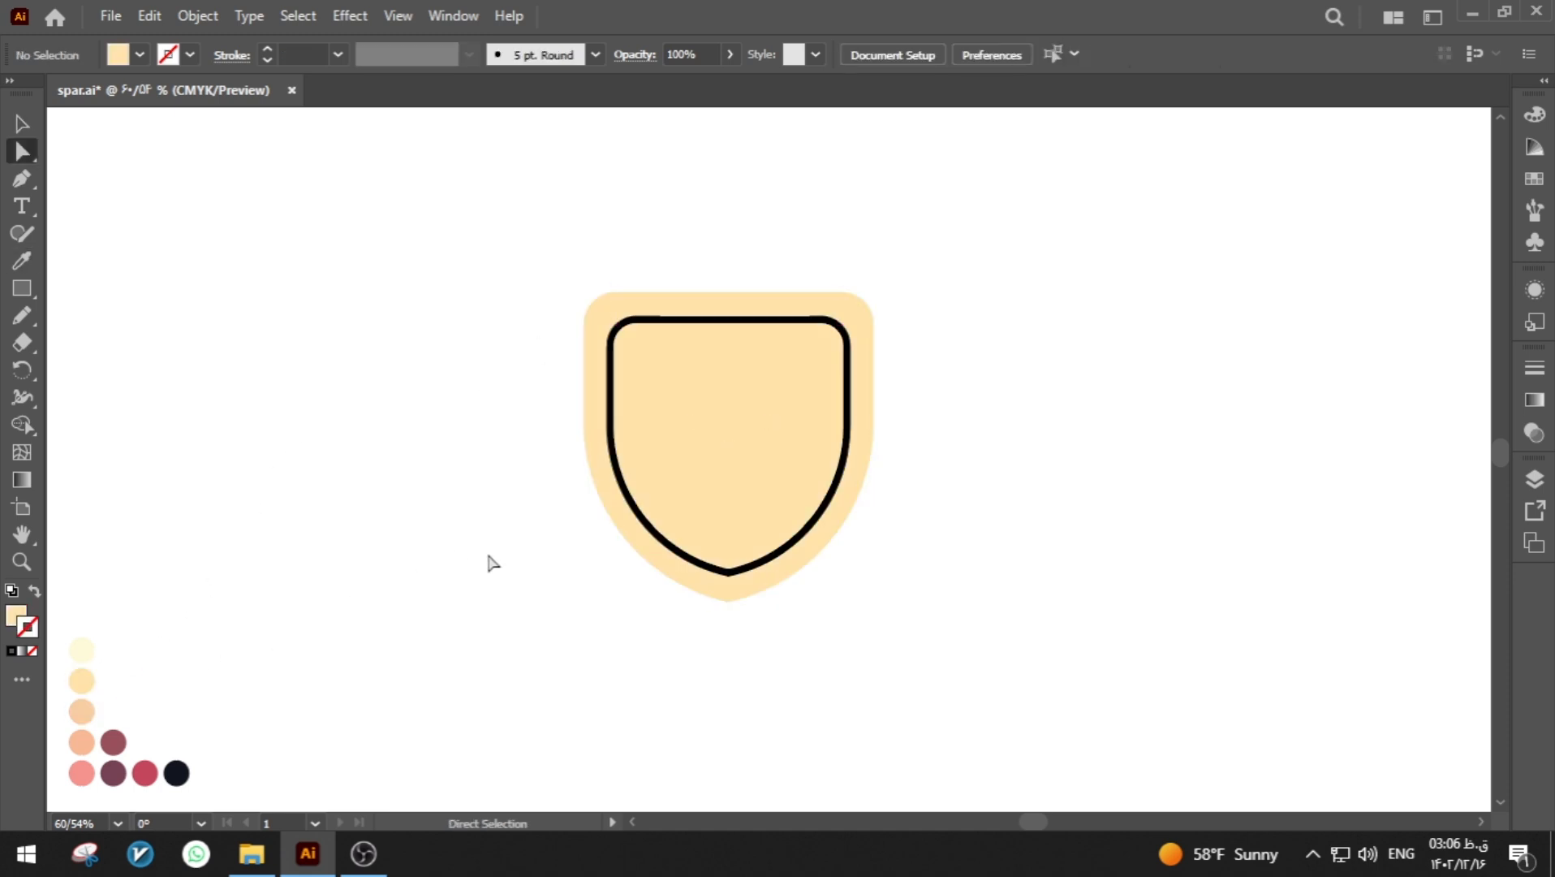
- Recolour the inner border with the brownish maroon sampled from the palette circle above the dark purple one
left_click(630, 492)
key("i")
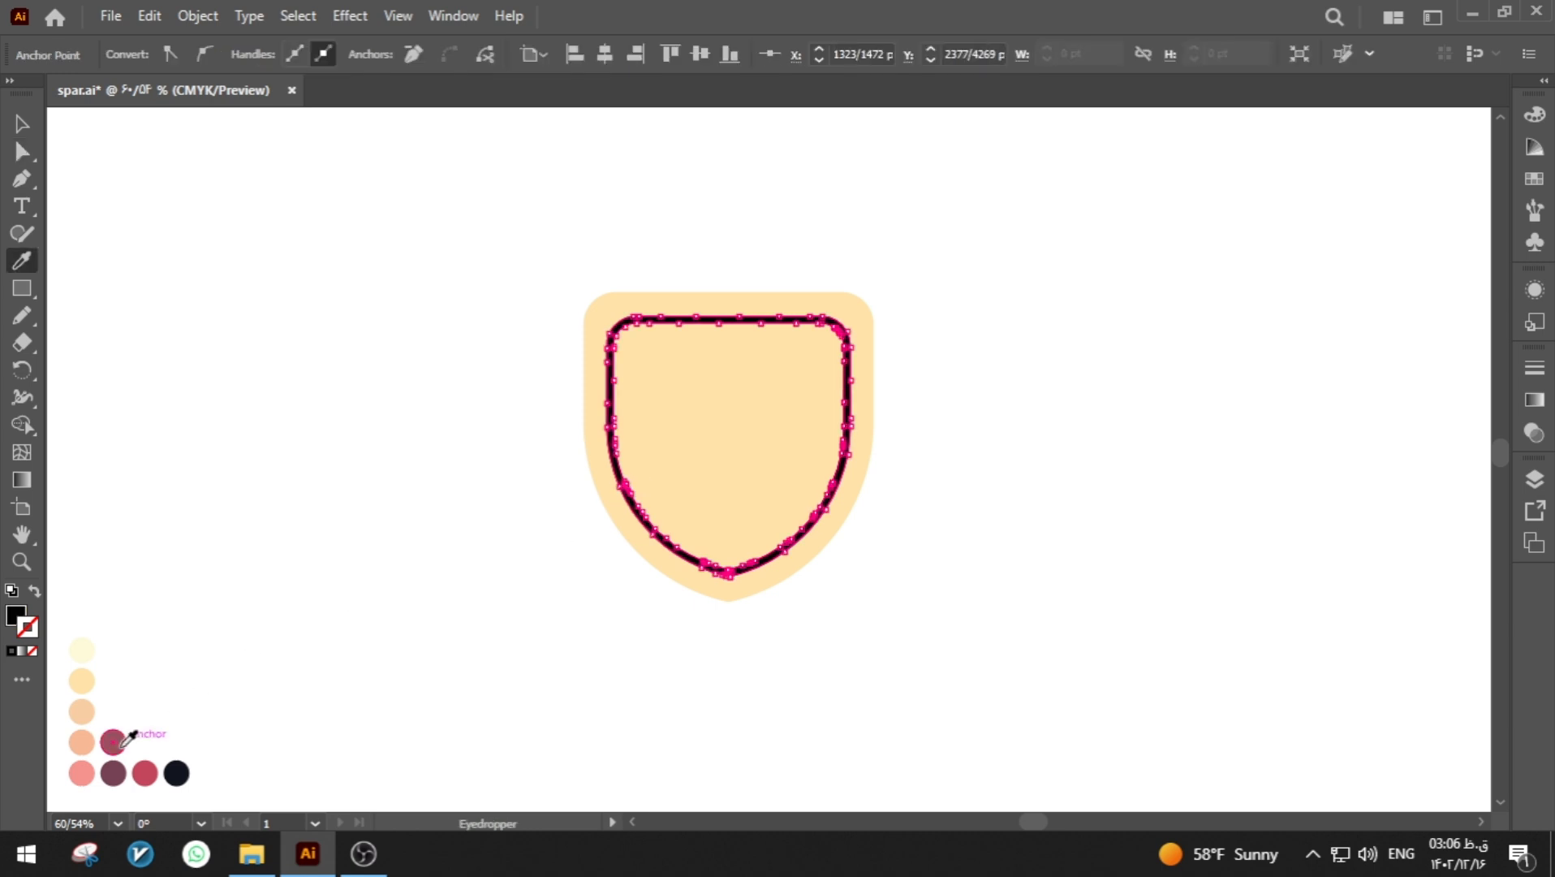
left_click(114, 740)
key("a")
left_click(332, 677)
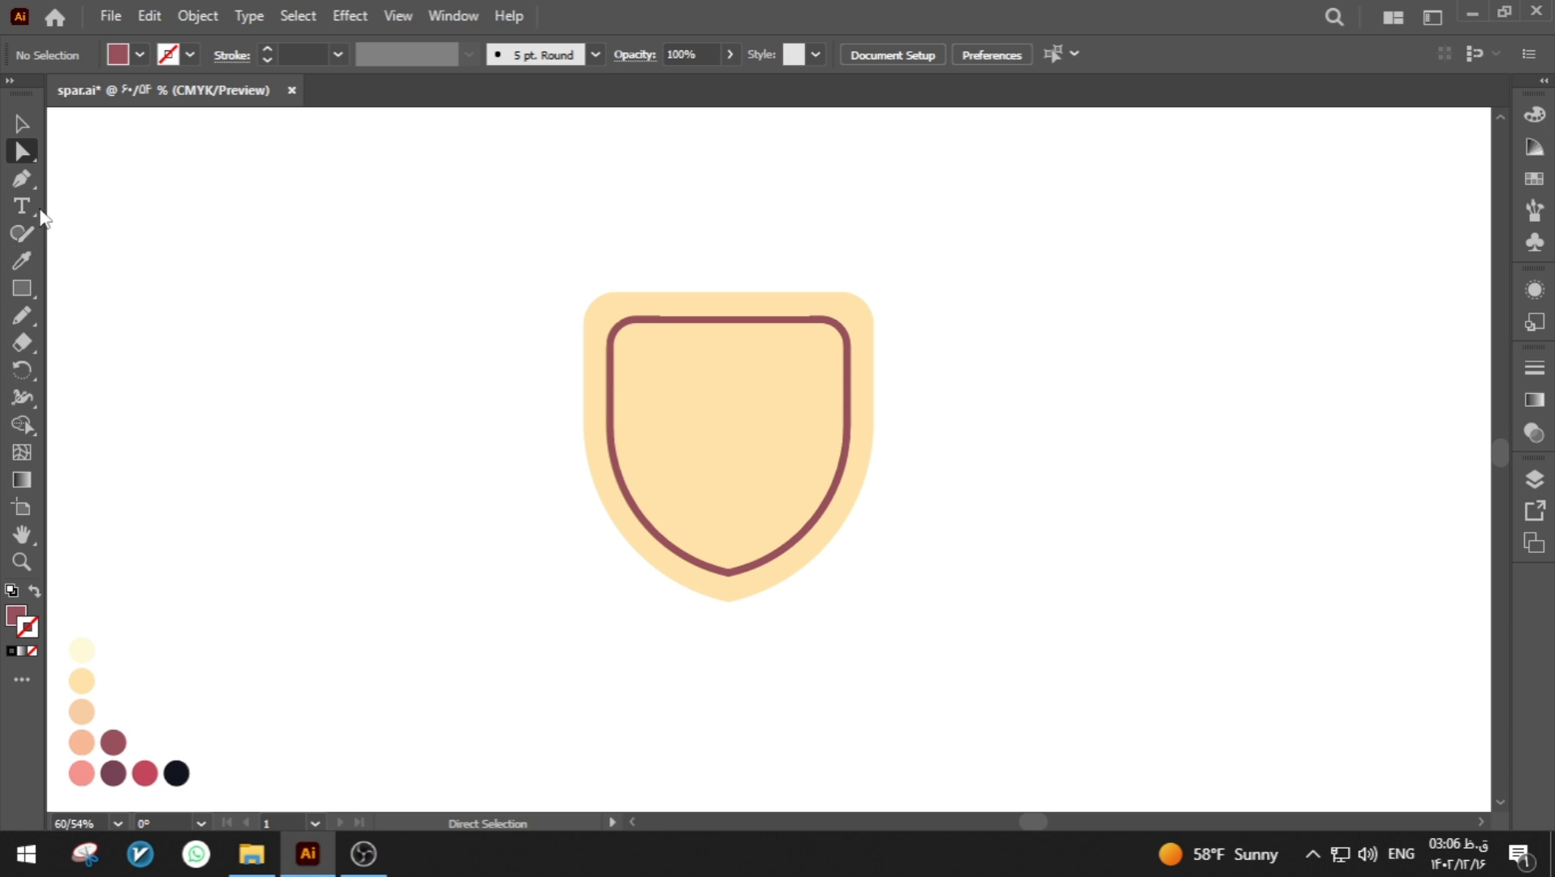
- Draw a closed Pen shape cut diagonally from the shield's upper-right corner to its lower left, covering the lower-right half and extending outside
key("p")
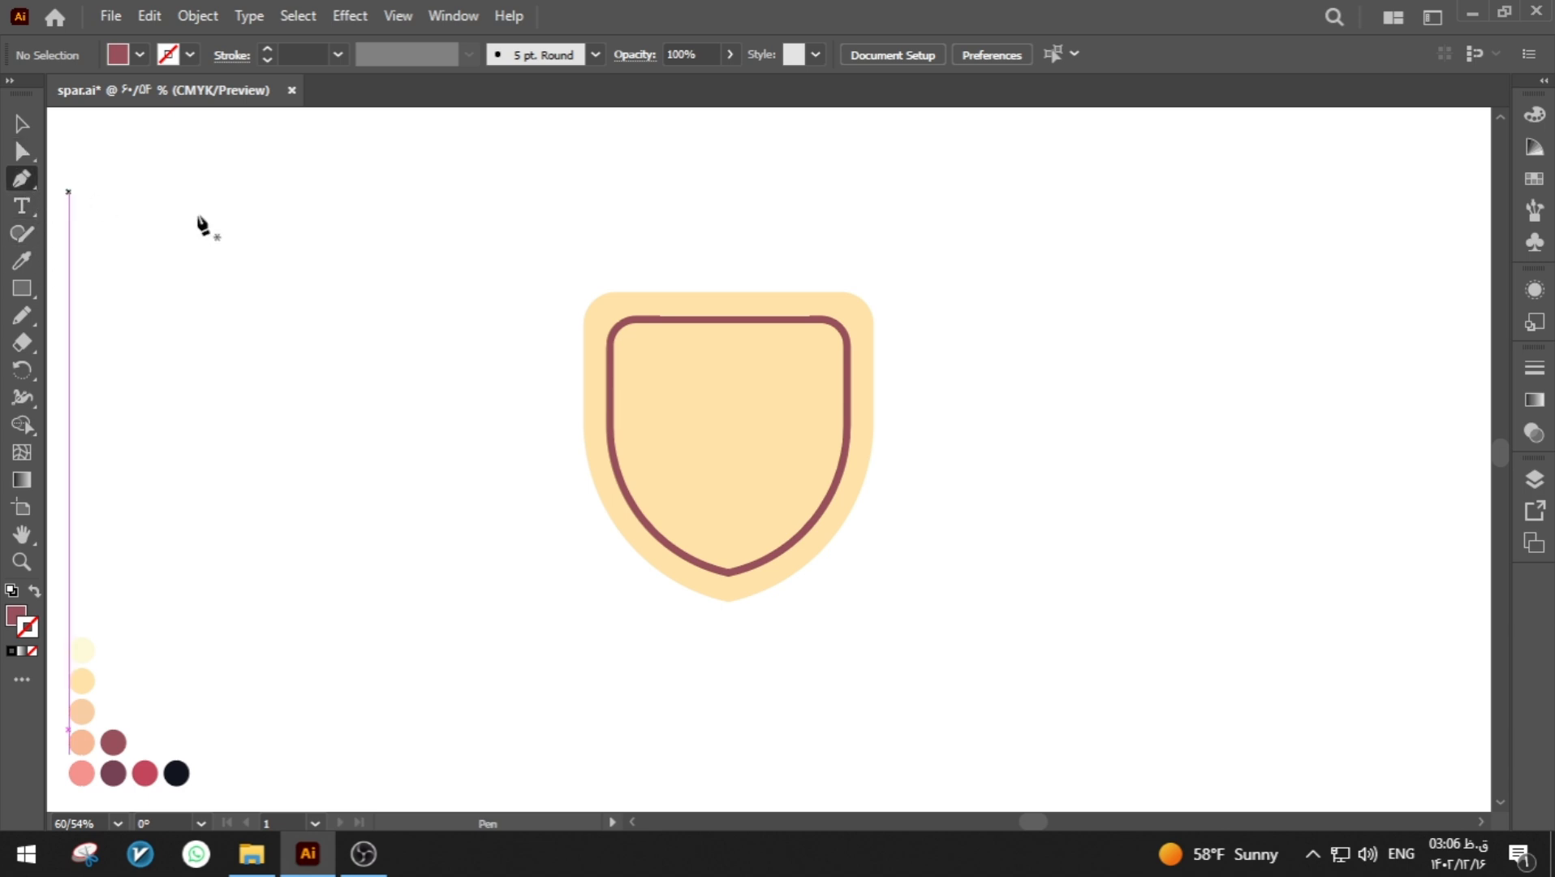
left_click(877, 298)
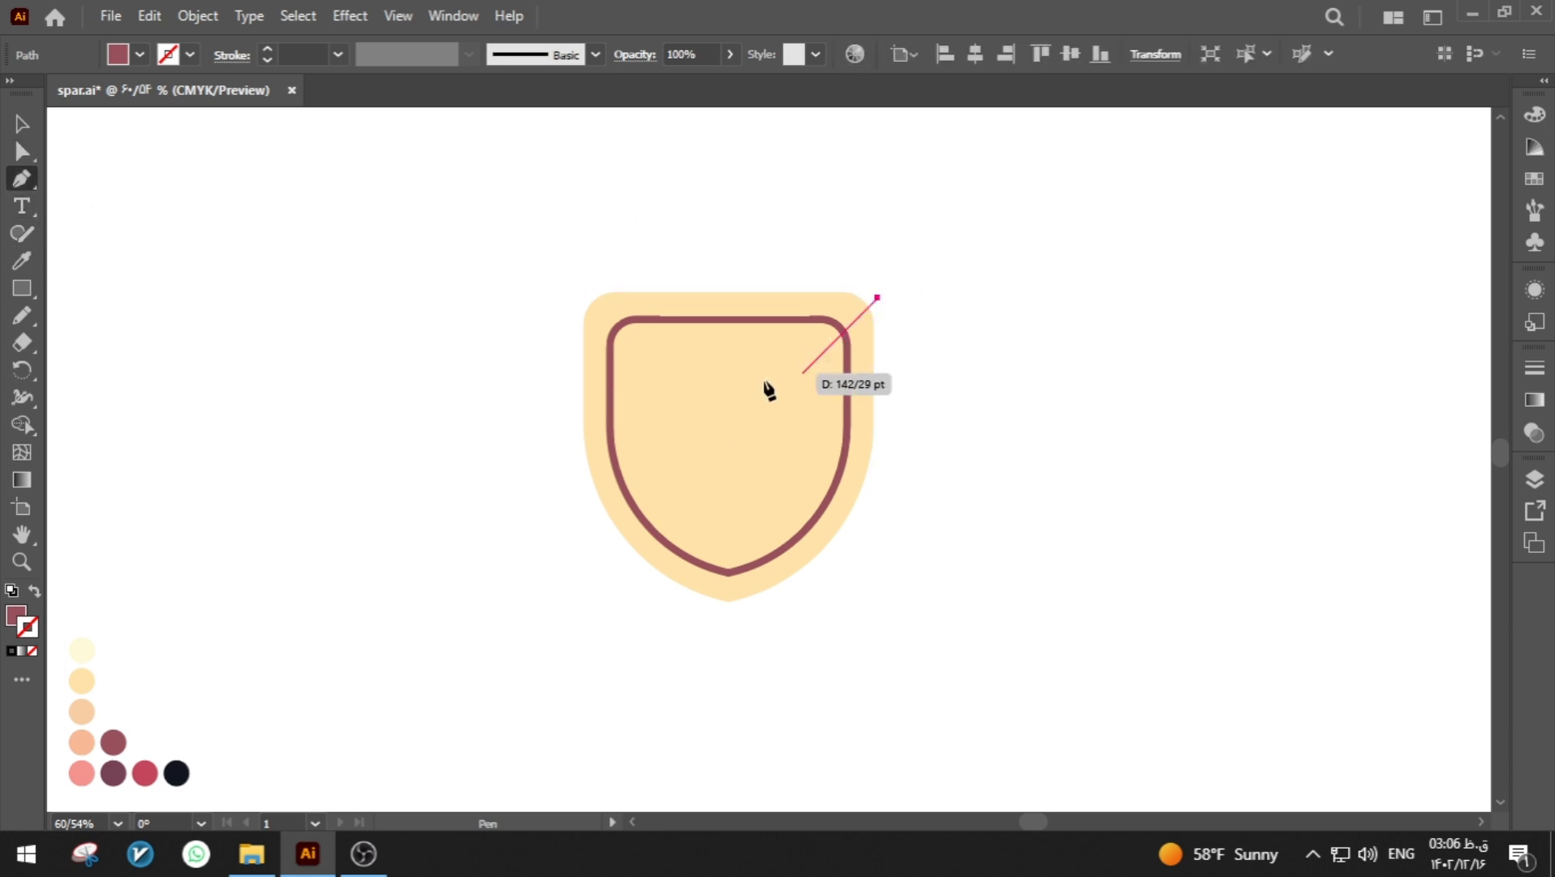
left_click(576, 604)
left_click_drag(755, 668, 811, 659)
left_click_drag(937, 592, 974, 548)
left_click(1024, 398)
left_click_drag(935, 282, 918, 284)
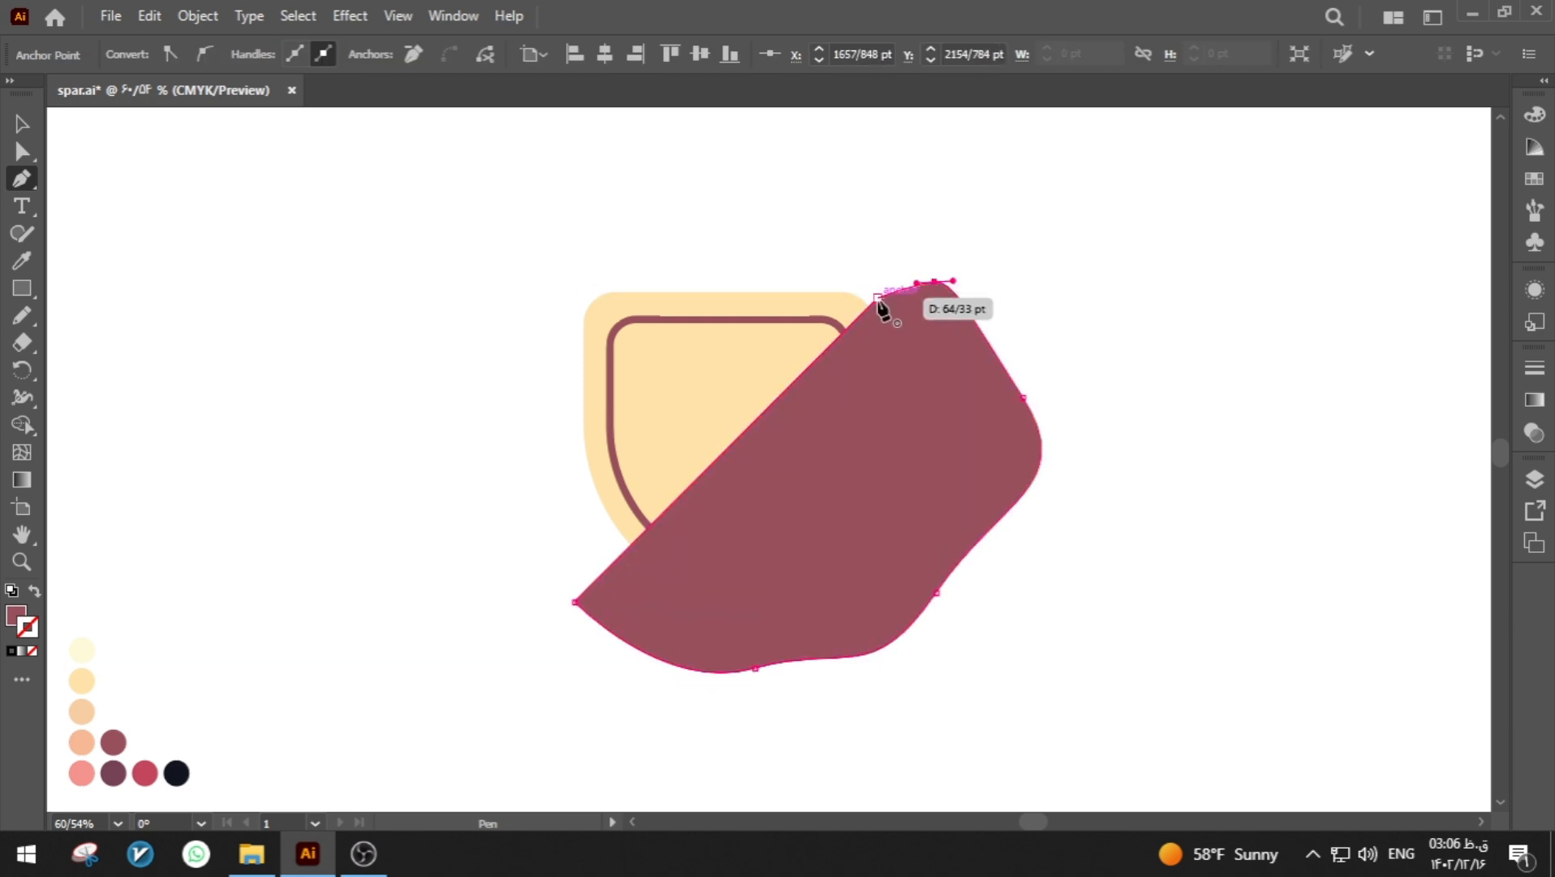
left_click(879, 299)
- Trim away the part of the diagonal shape outside the outer shield with Shape Builder
left_click(844, 292, "ctrl+shift")
left_click(22, 424)
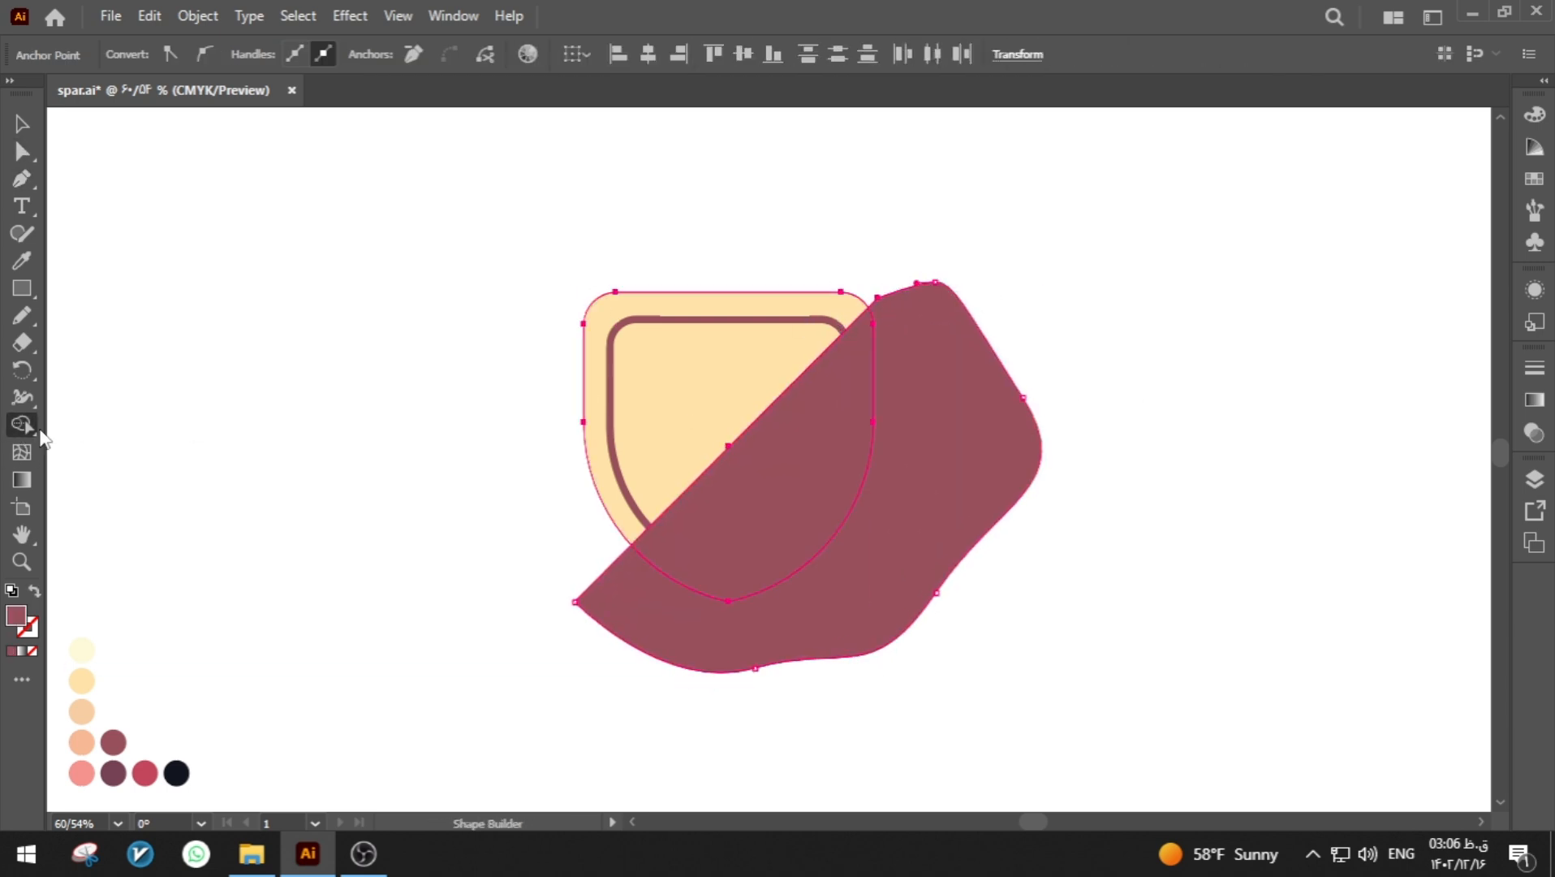
left_click(909, 621, "alt")
key("a")
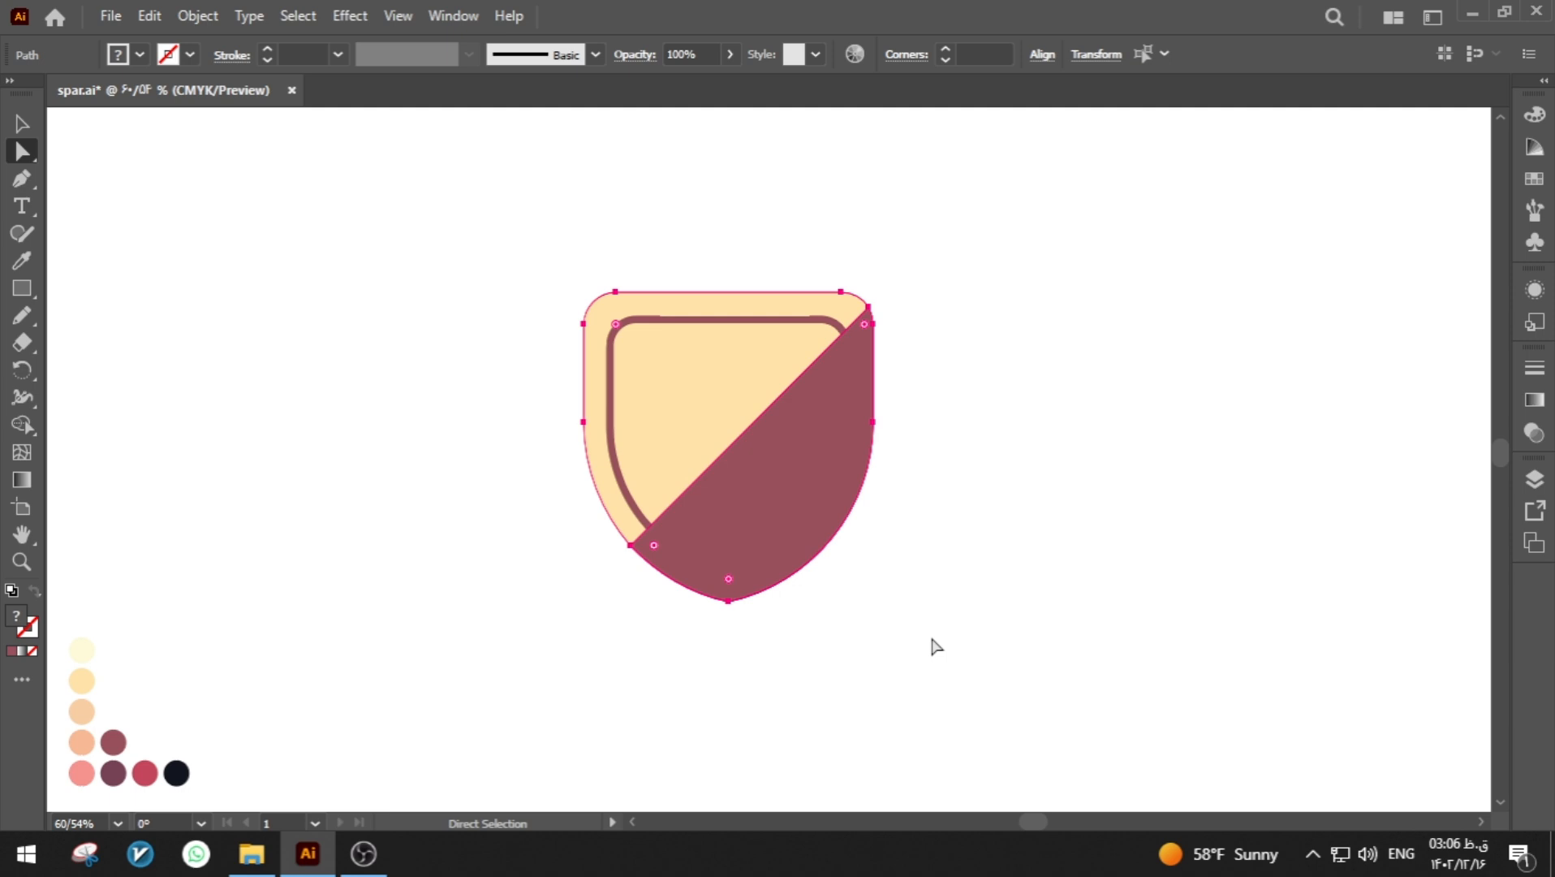
left_click(936, 647)
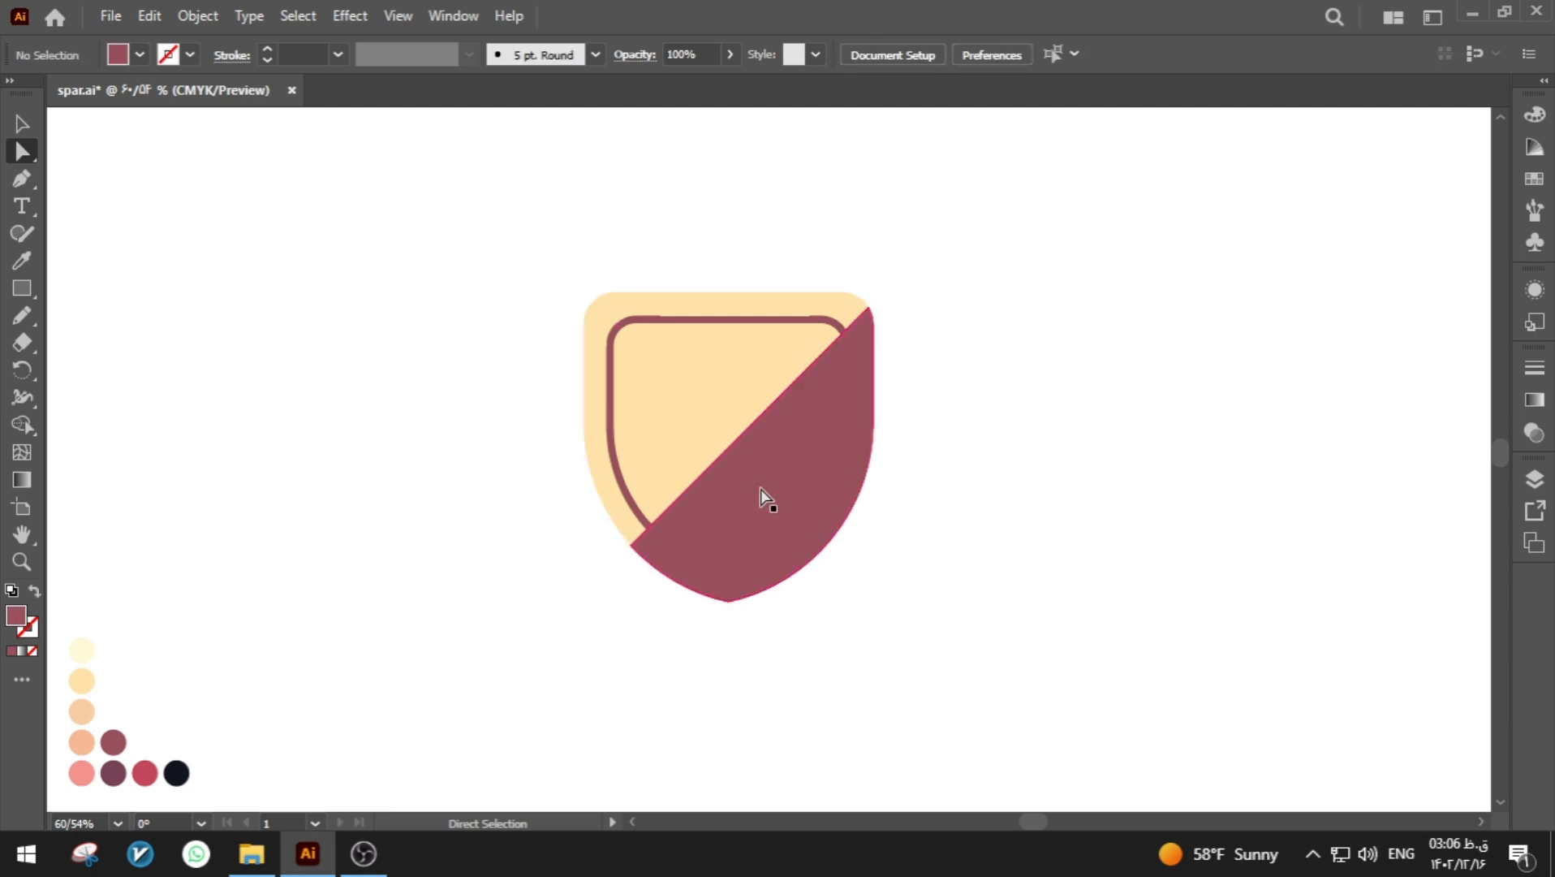
- Recolour the diagonal lower-right half of the shield with the light peach sampled from the third palette circle
left_click(761, 488)
key("i")
left_click(81, 711)
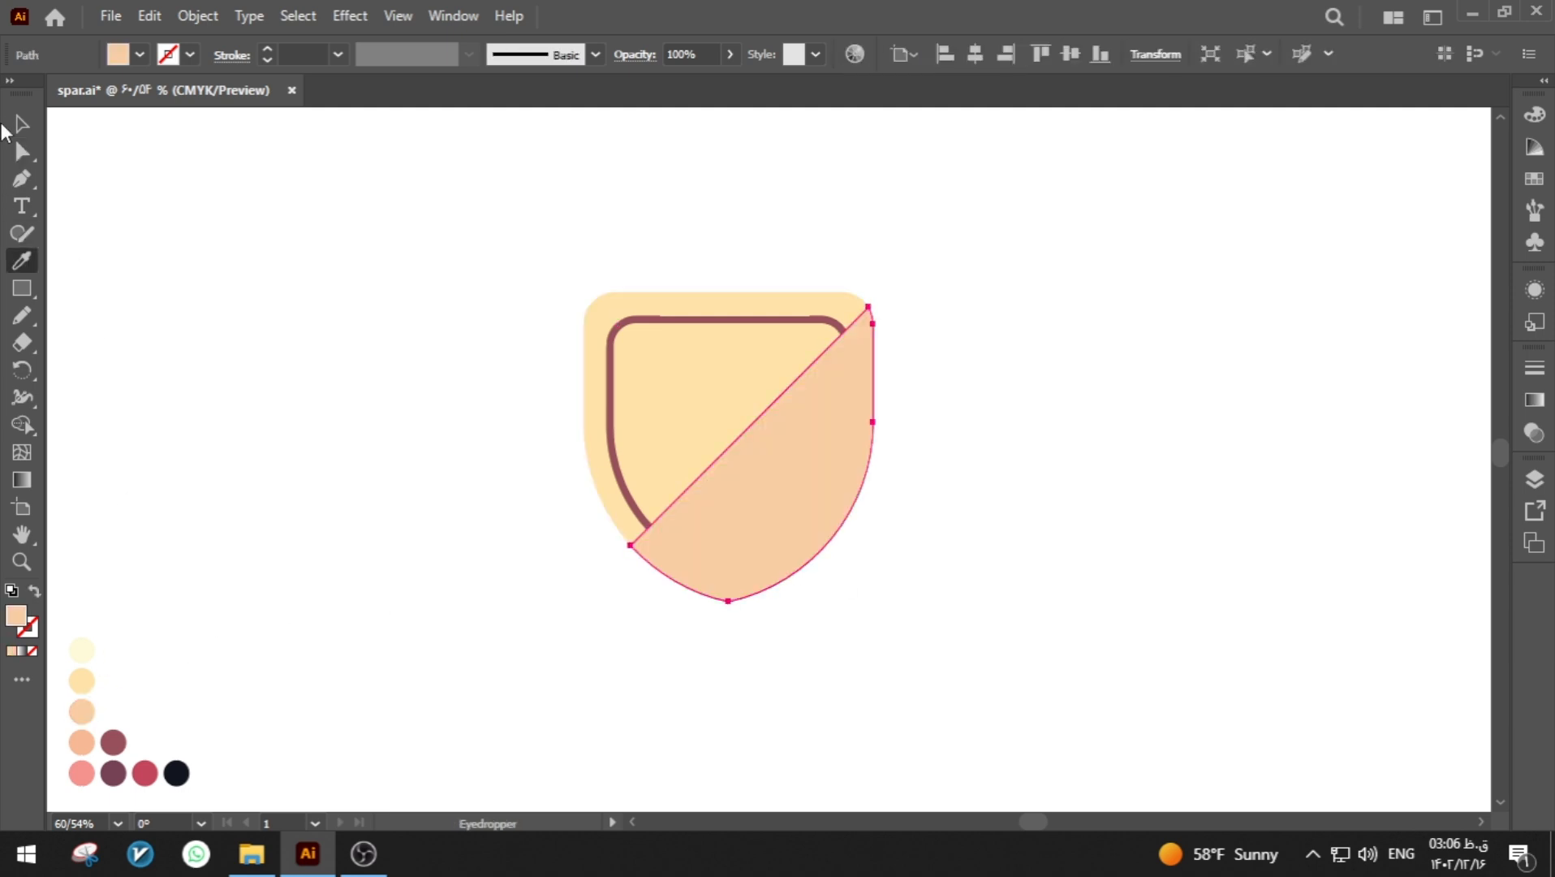
- Bring the maroon inner border to the front of the shield's fills
left_click(21, 125)
left_click(692, 321)
left_click(705, 316)
right_click(706, 316)
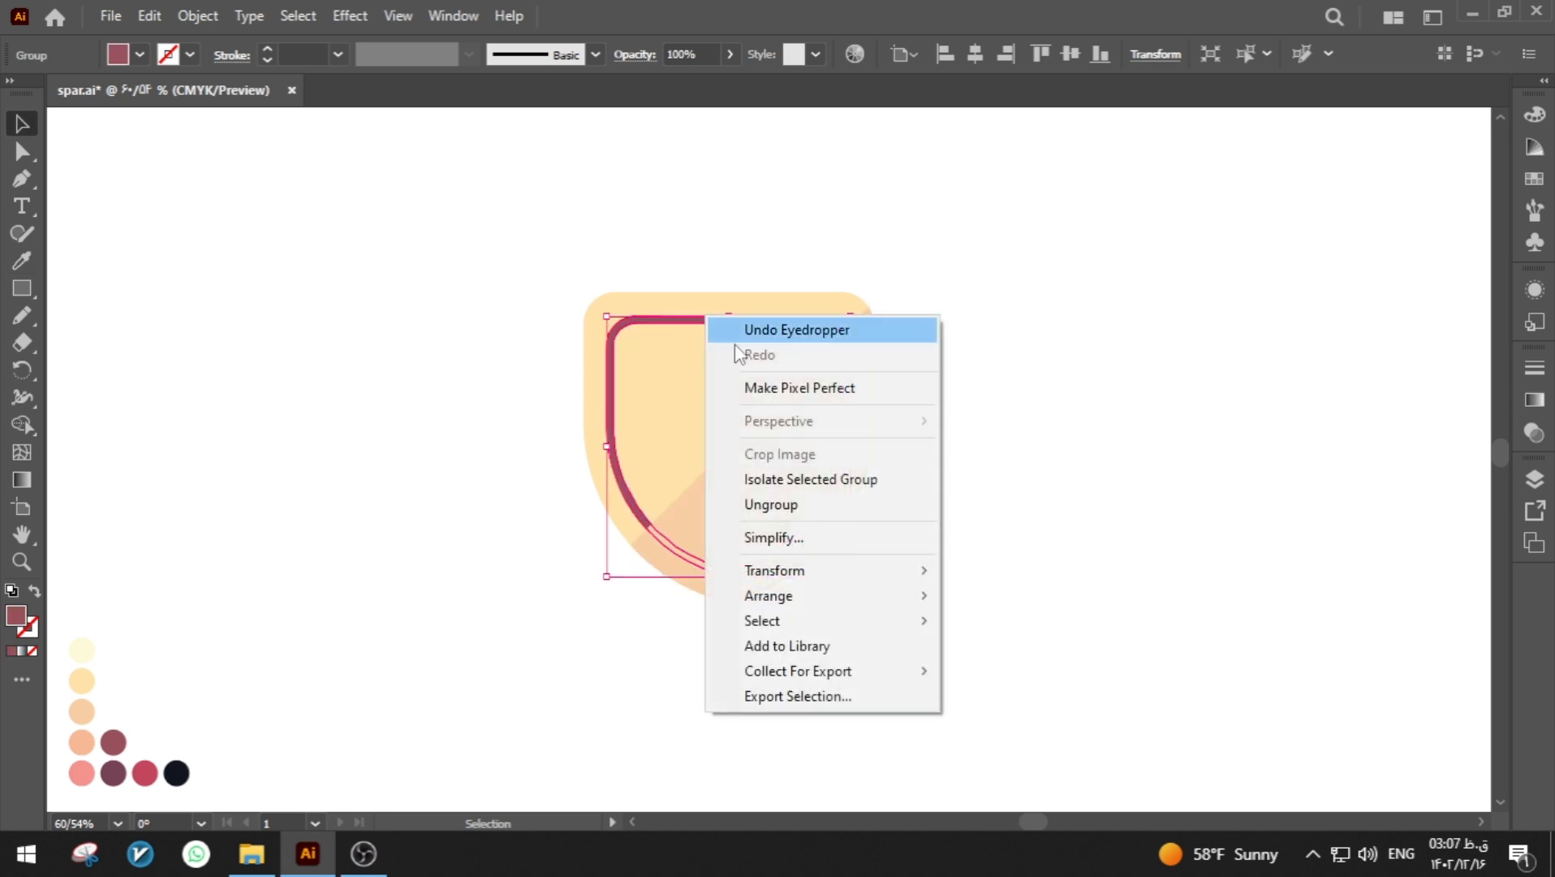
mouse_move(852, 598)
left_click(1019, 597)
left_click(971, 591)
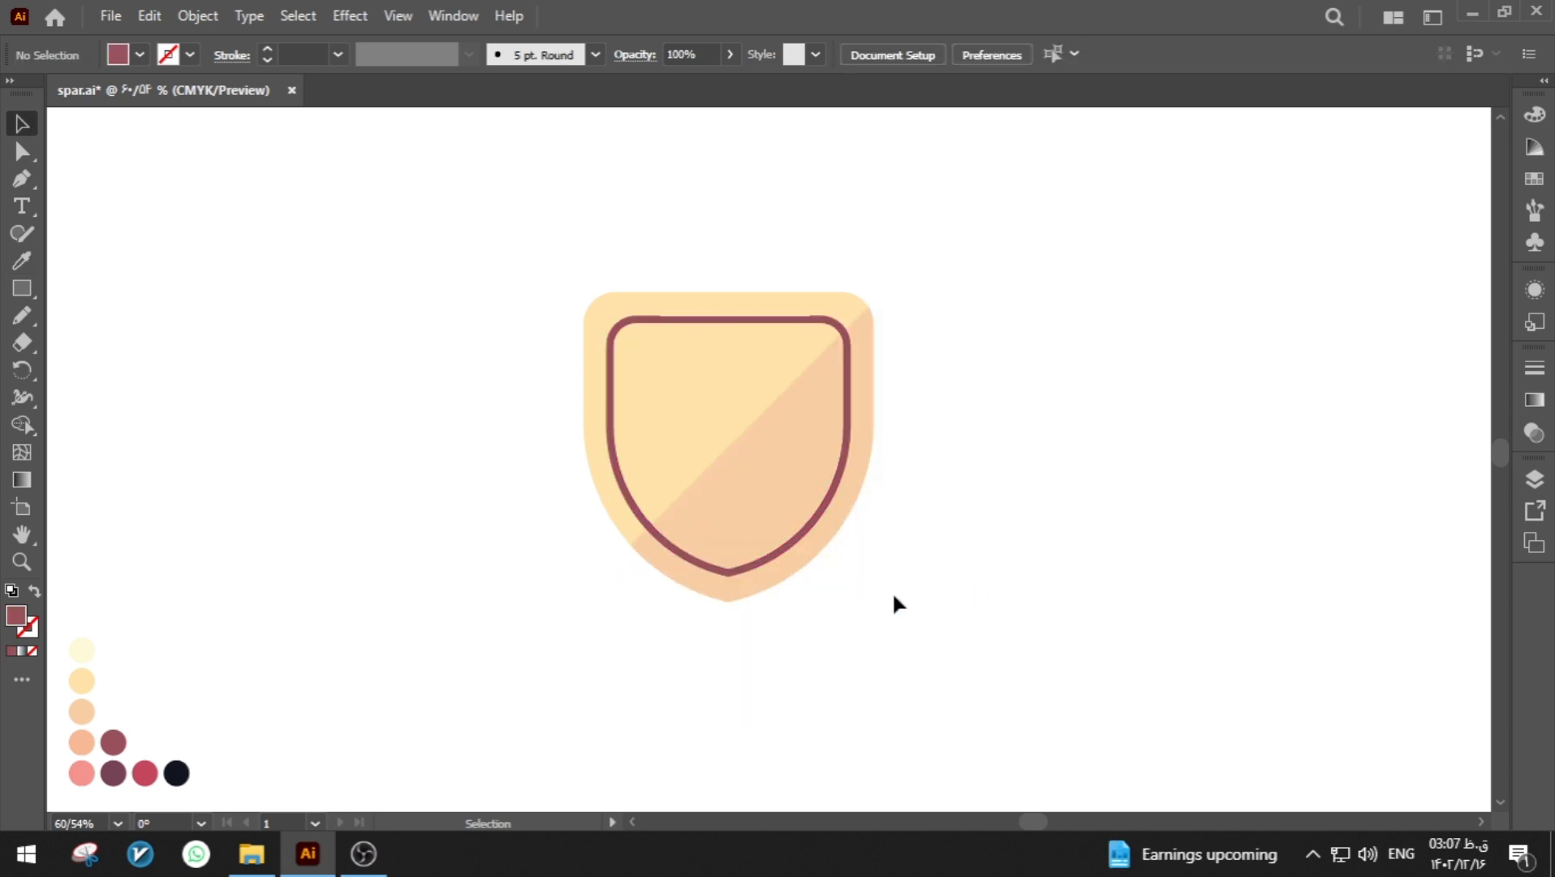
- Draw a closed Pen shape following the inner border from its right side to the bottom tip and extending beyond the shield's lower-right edge
left_click(21, 178)
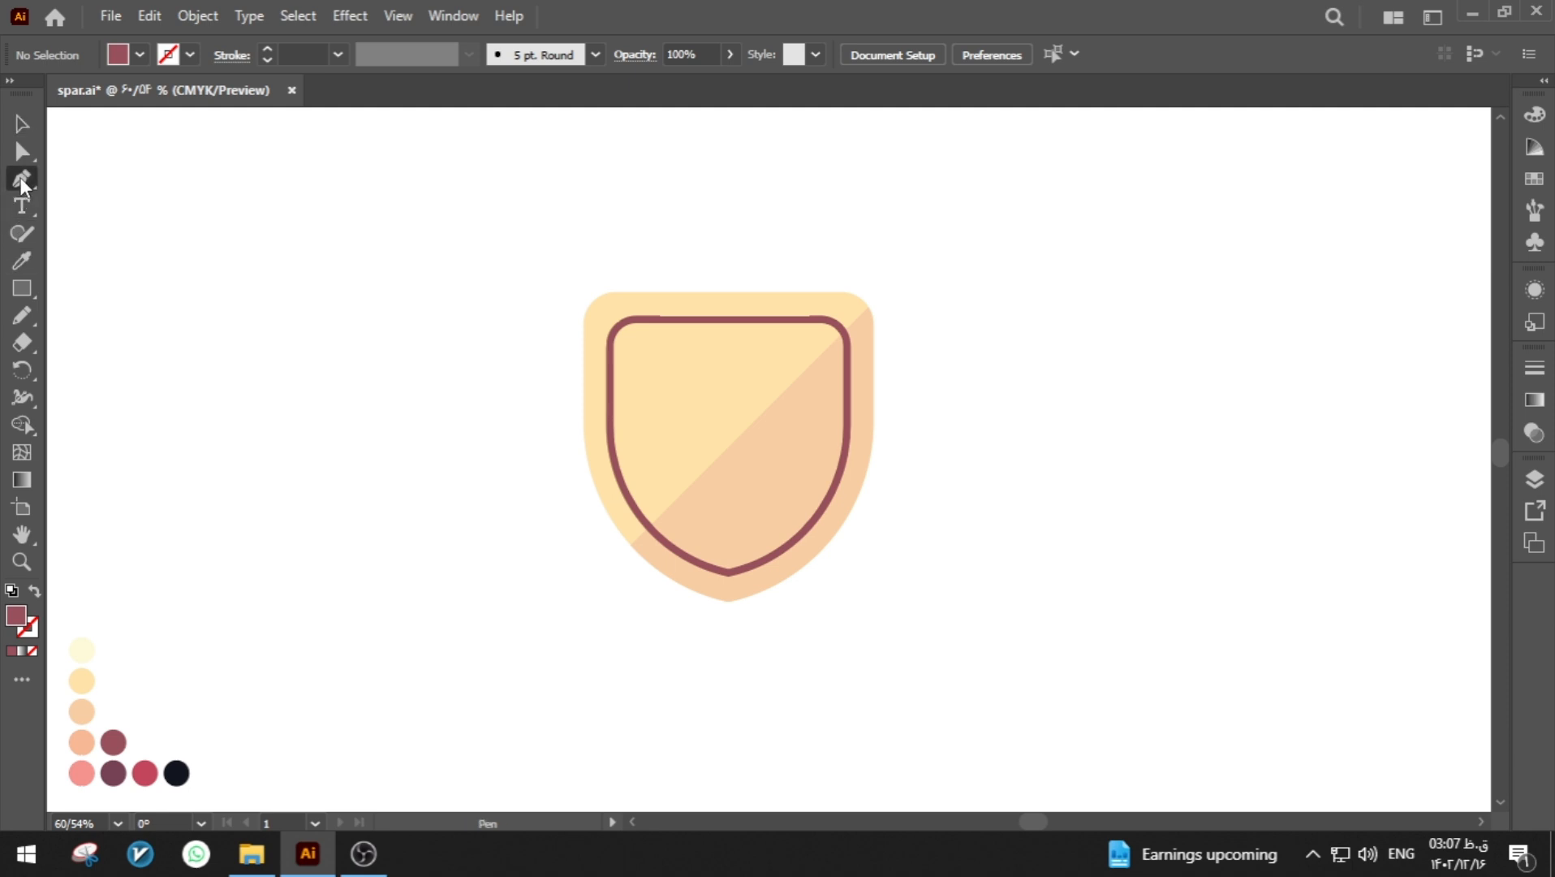
left_click(884, 418)
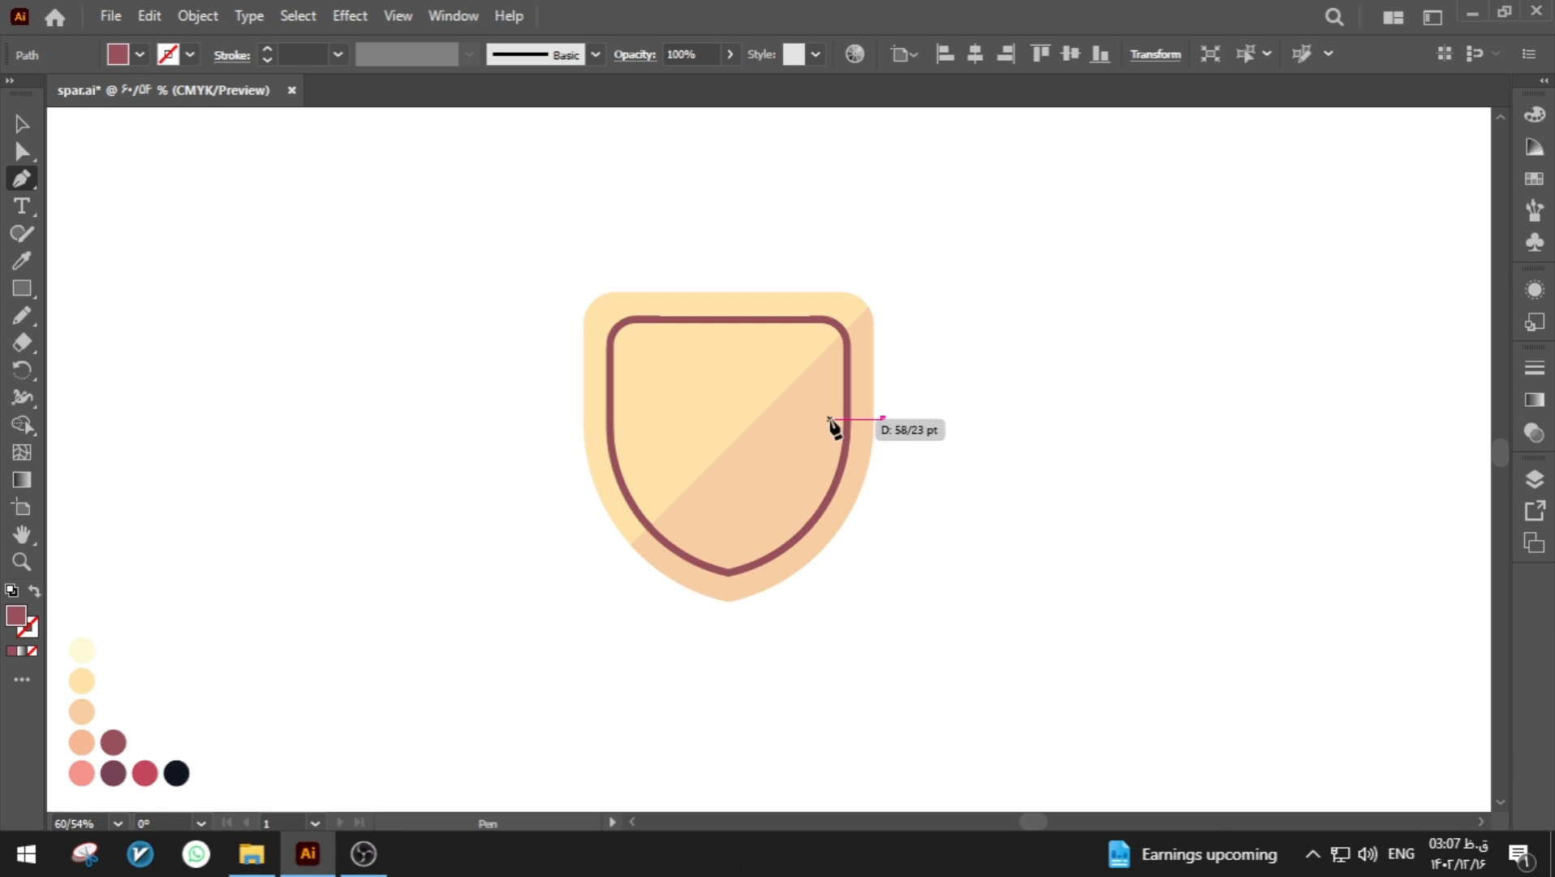
left_click(849, 419)
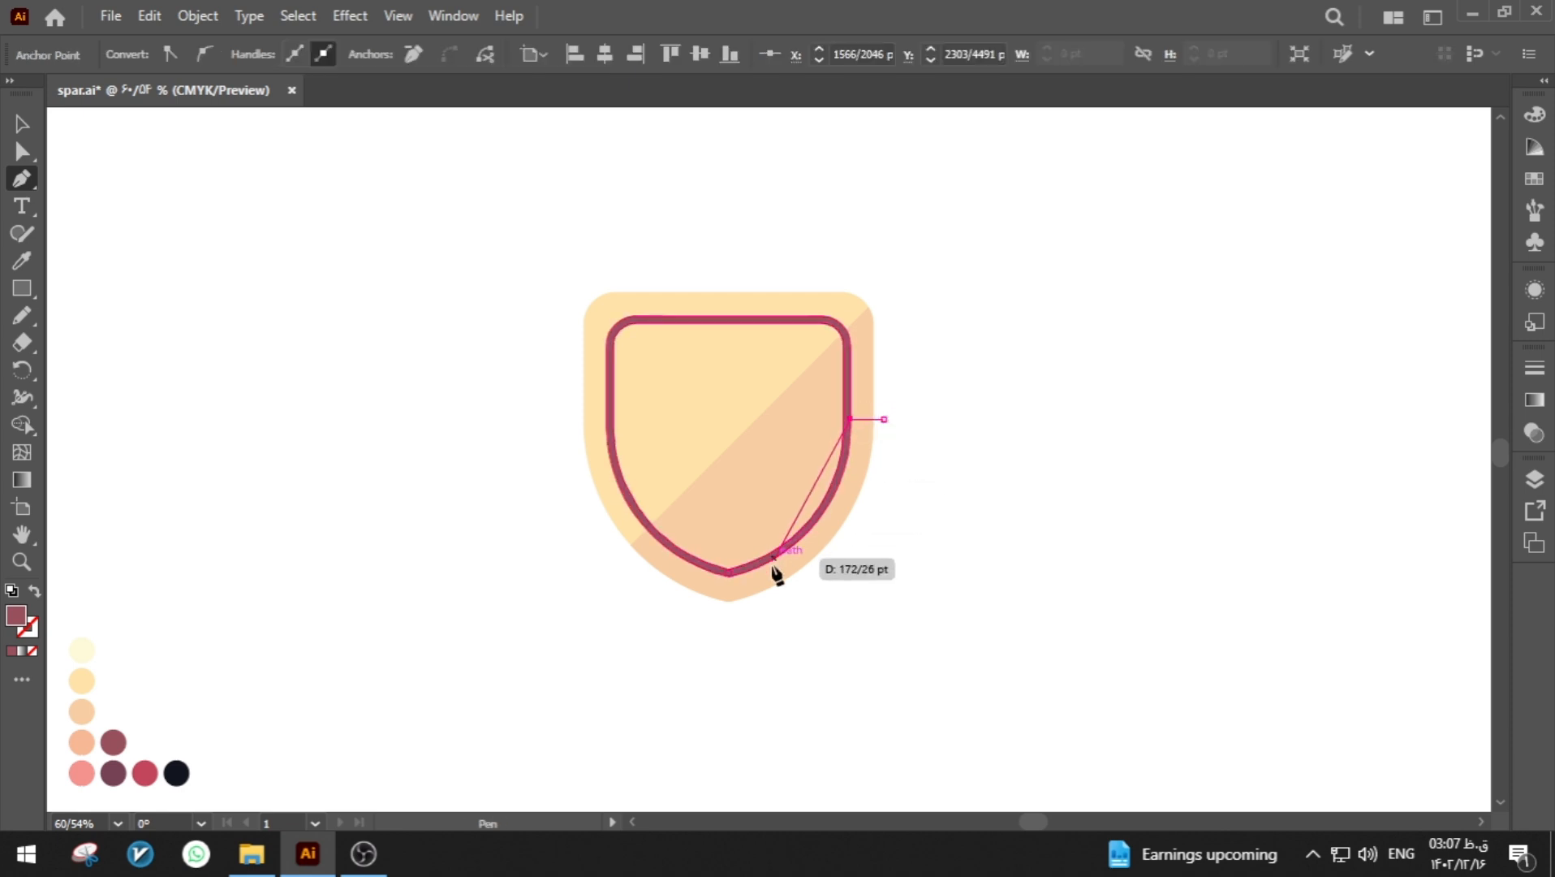
left_click_drag(726, 574, 597, 603)
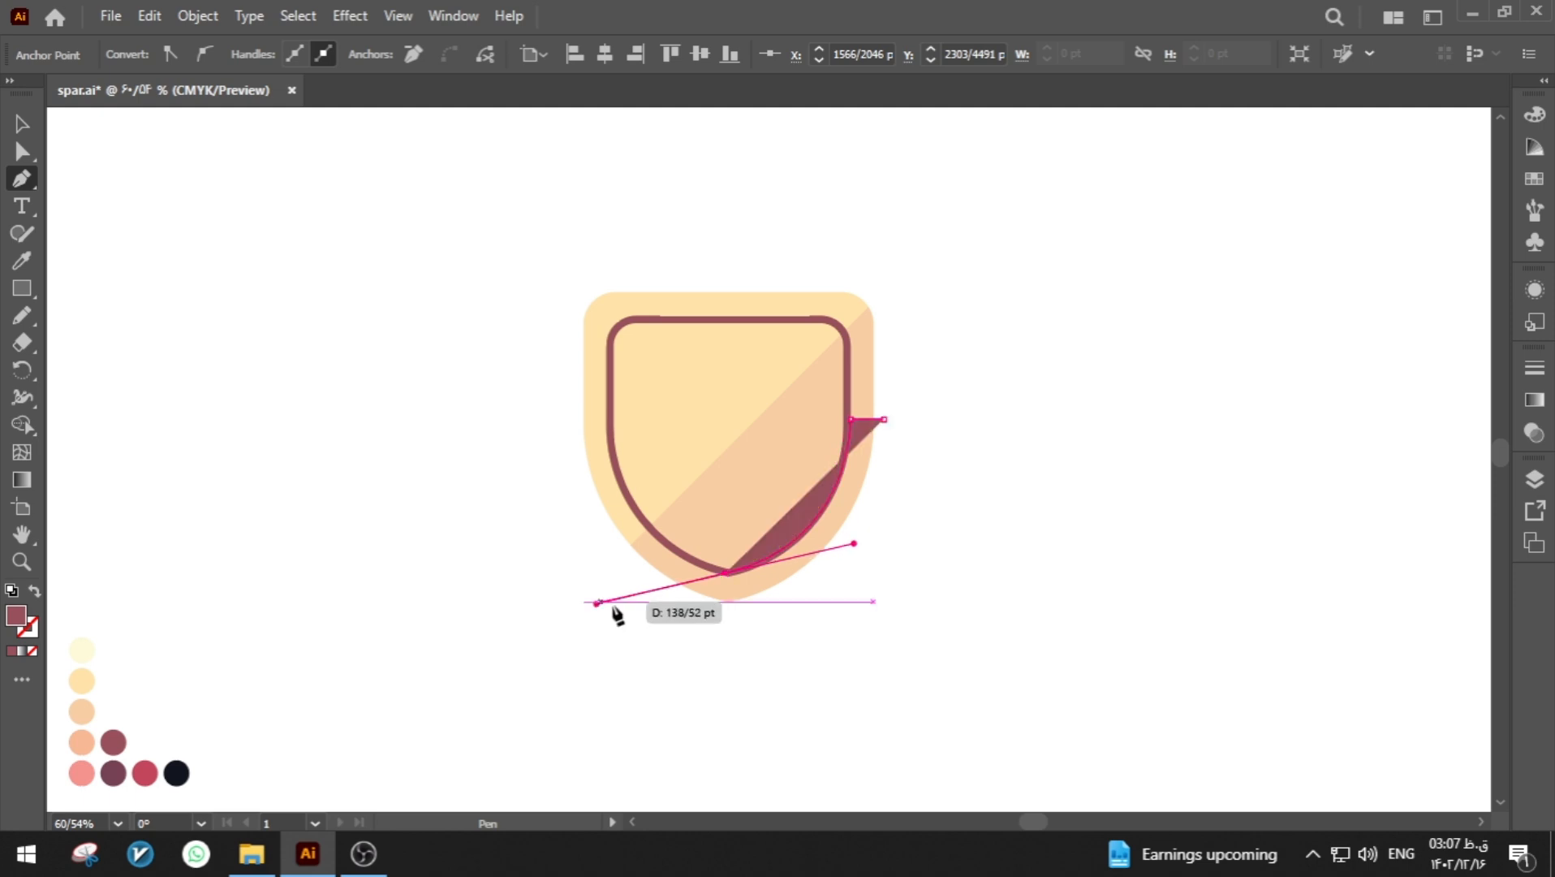
left_click(726, 574)
left_click(726, 630)
left_click_drag(831, 620, 891, 582)
left_click_drag(926, 505, 920, 459)
left_click_drag(905, 430, 896, 425)
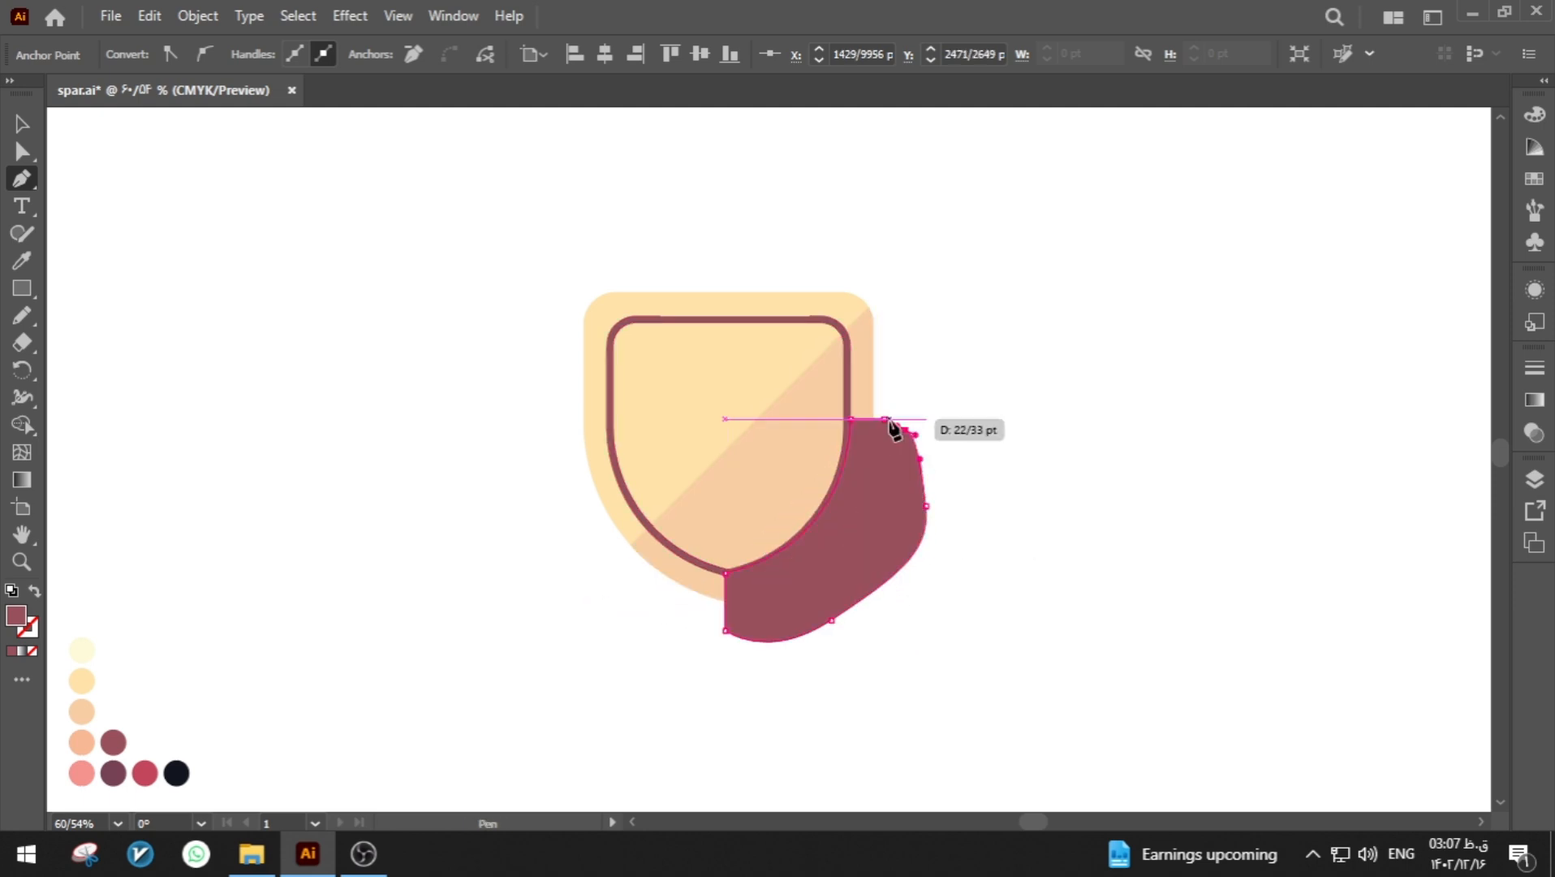
left_click(886, 419)
- Trim away the part of the maroon edge shape outside the outer shield with Shape Builder
key("ctrl+a")
key("shift+m")
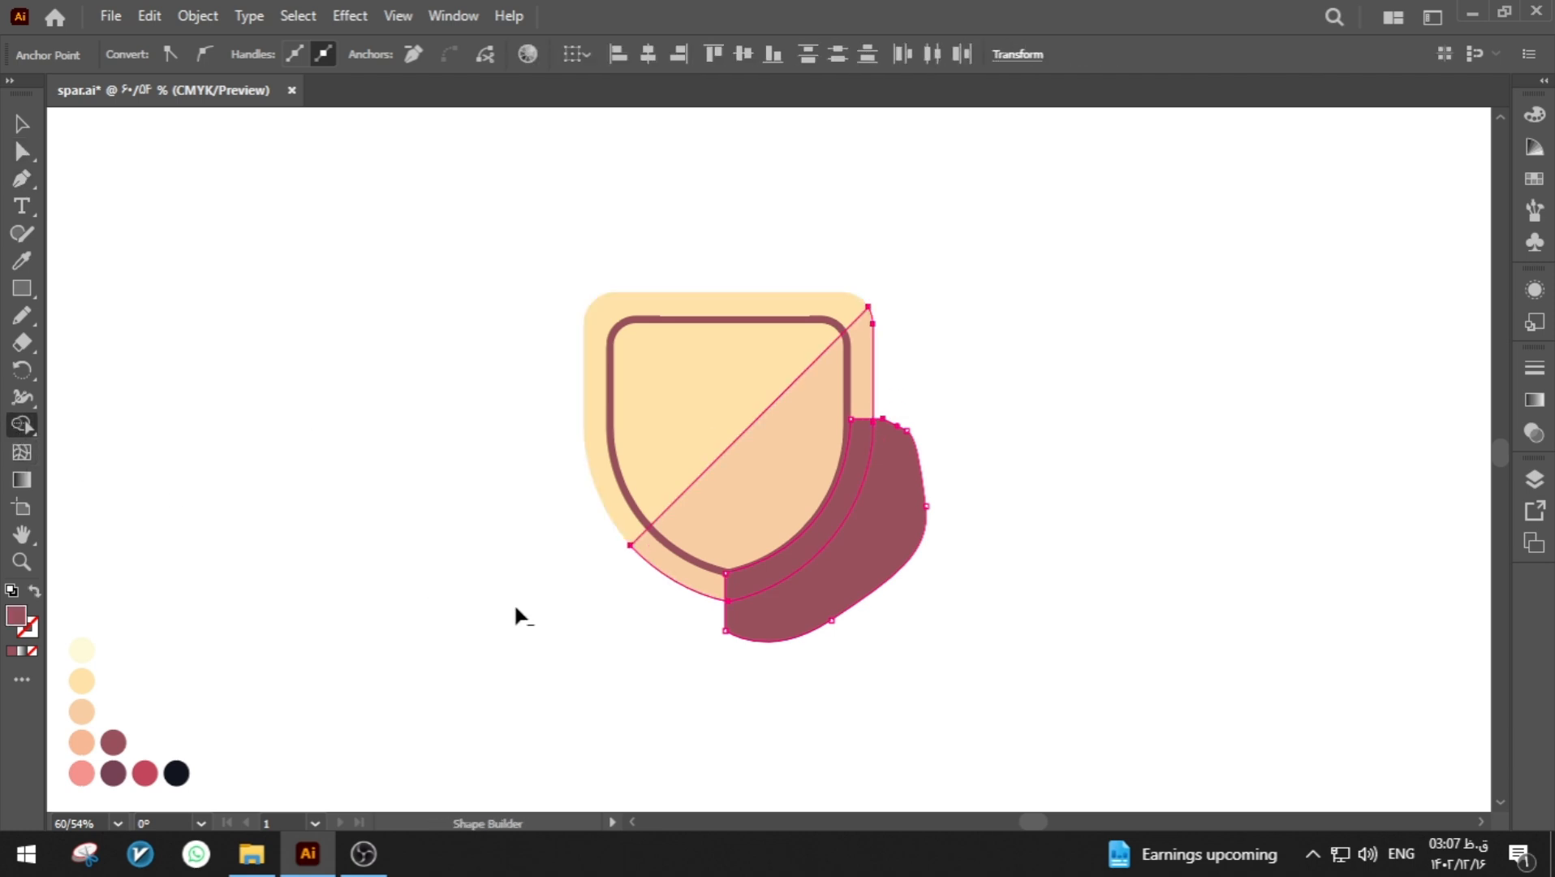
left_click_drag(834, 619, 836, 615)
left_click(22, 123)
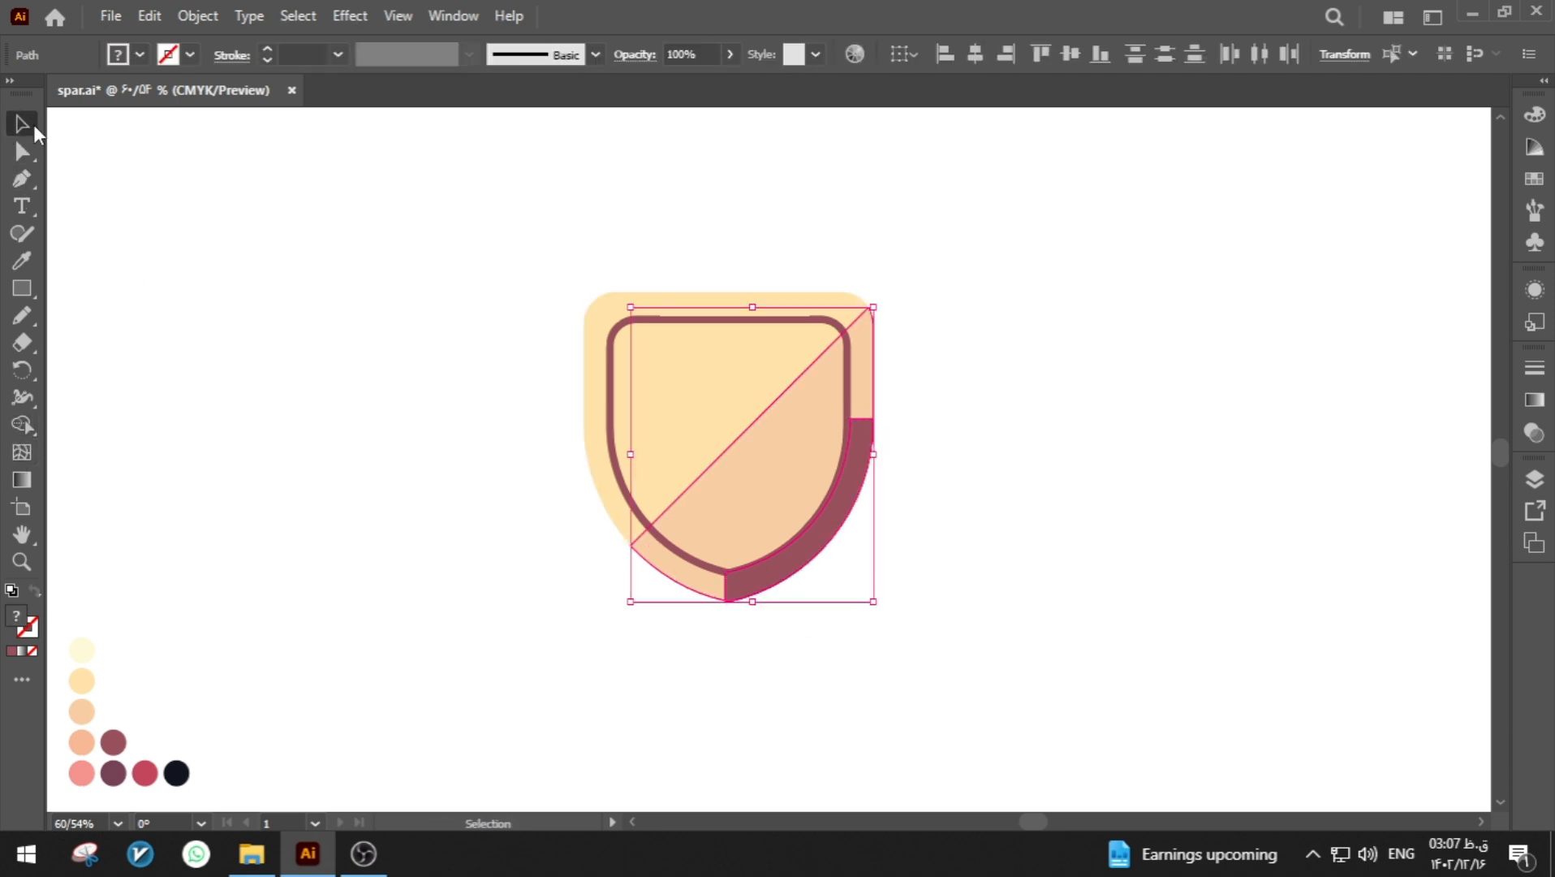
- Send the base shield, diagonal half and lower-right edge shape behind the maroon inner border
left_click(899, 440)
left_click(867, 479)
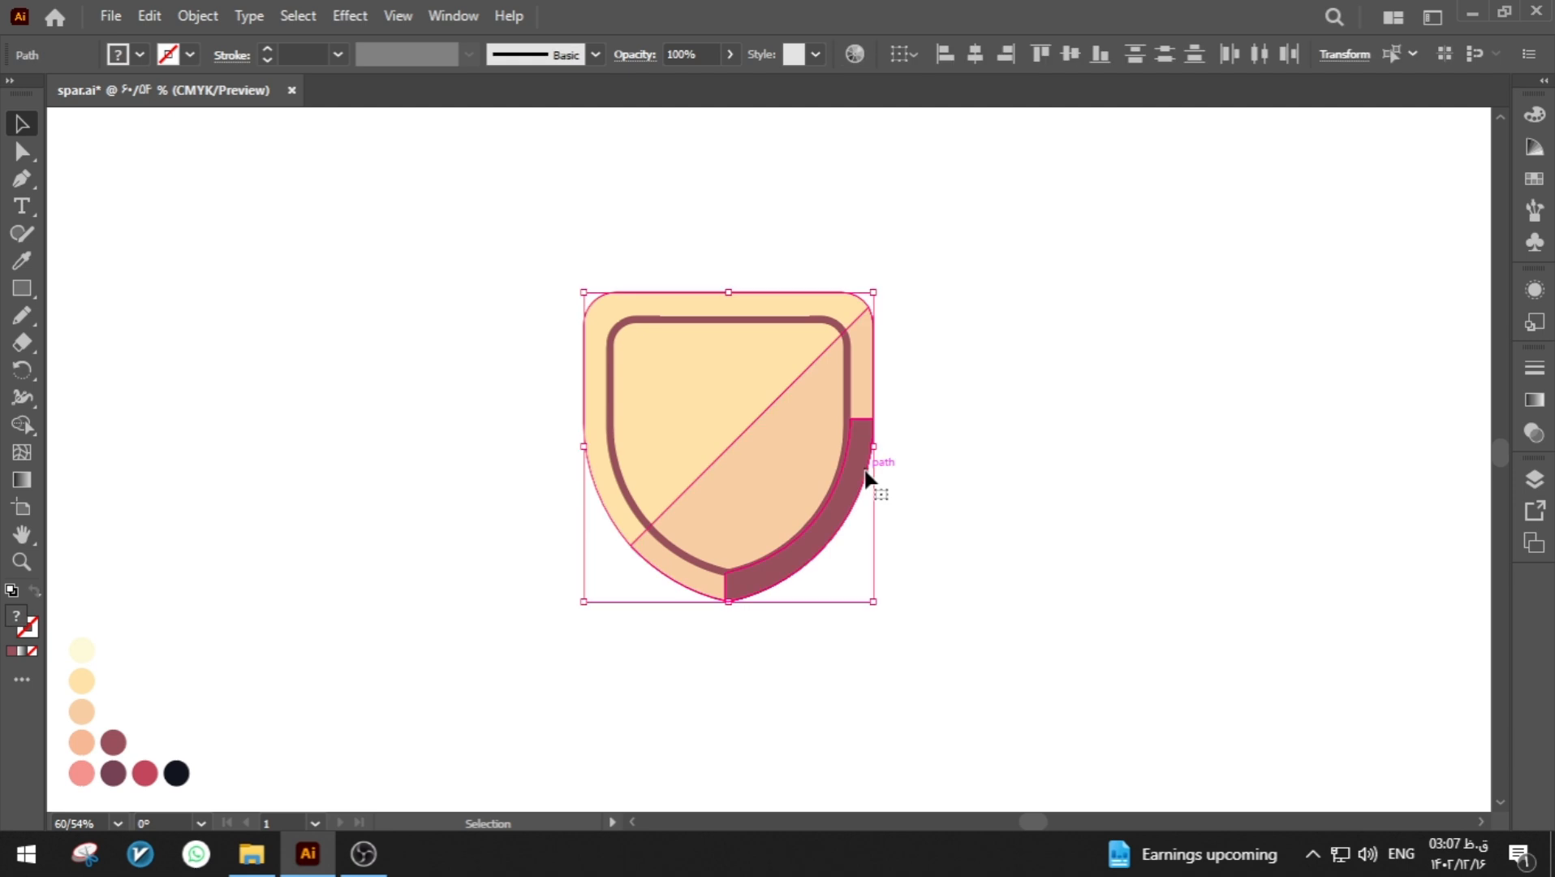
right_click(871, 482)
mouse_move(1056, 714)
left_click(1216, 785)
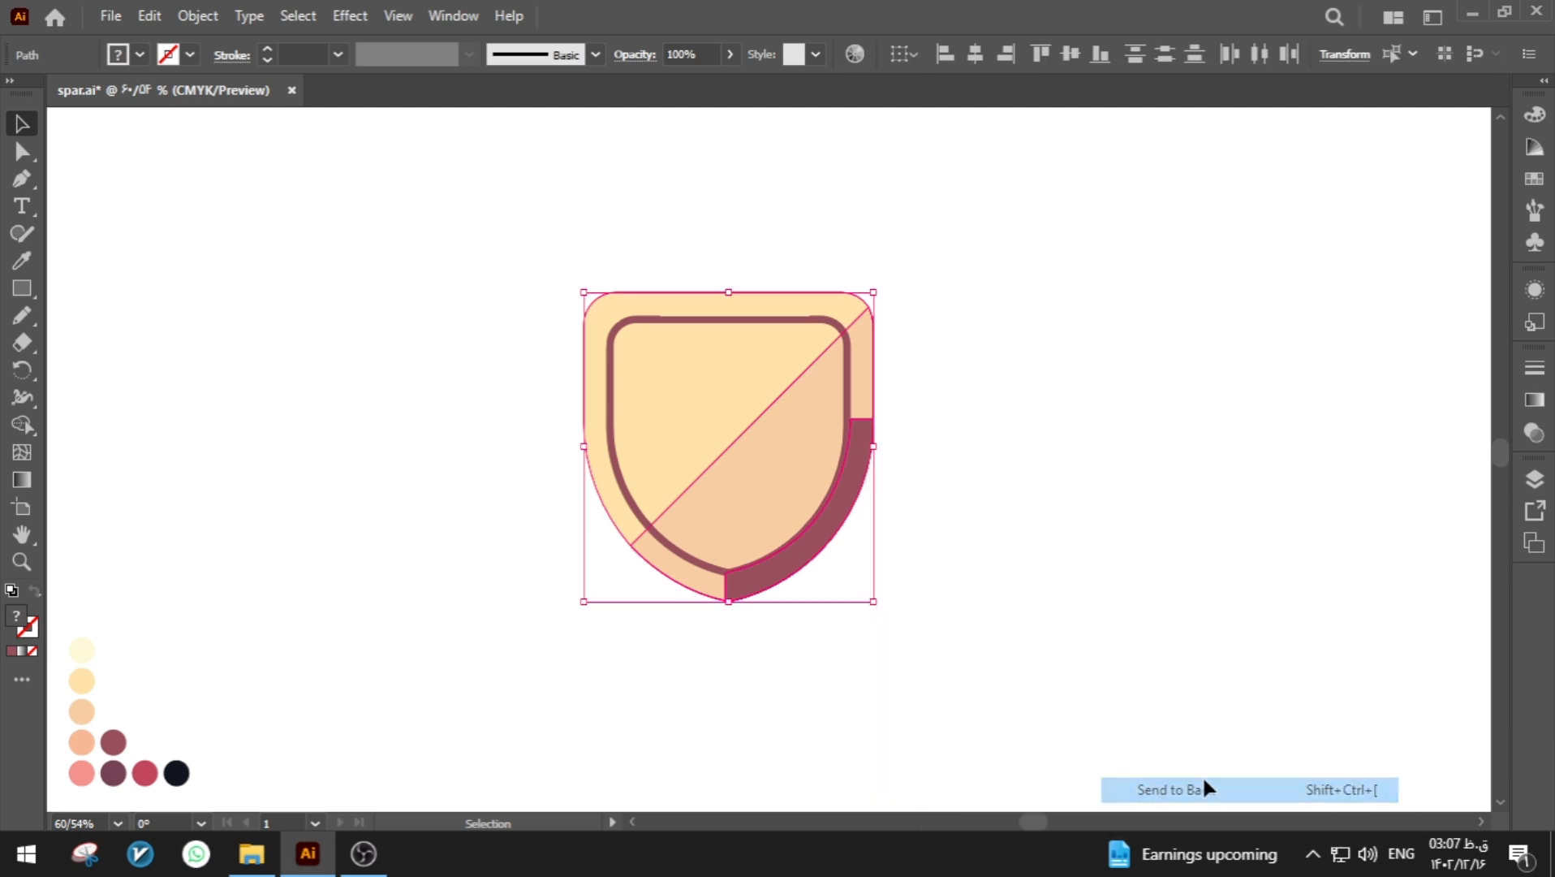
- Recolour the lower-right edge strip with the darker peach sampled from the fourth palette circle
key("a")
left_click(878, 528)
left_click(854, 503)
key("i")
left_click(81, 711)
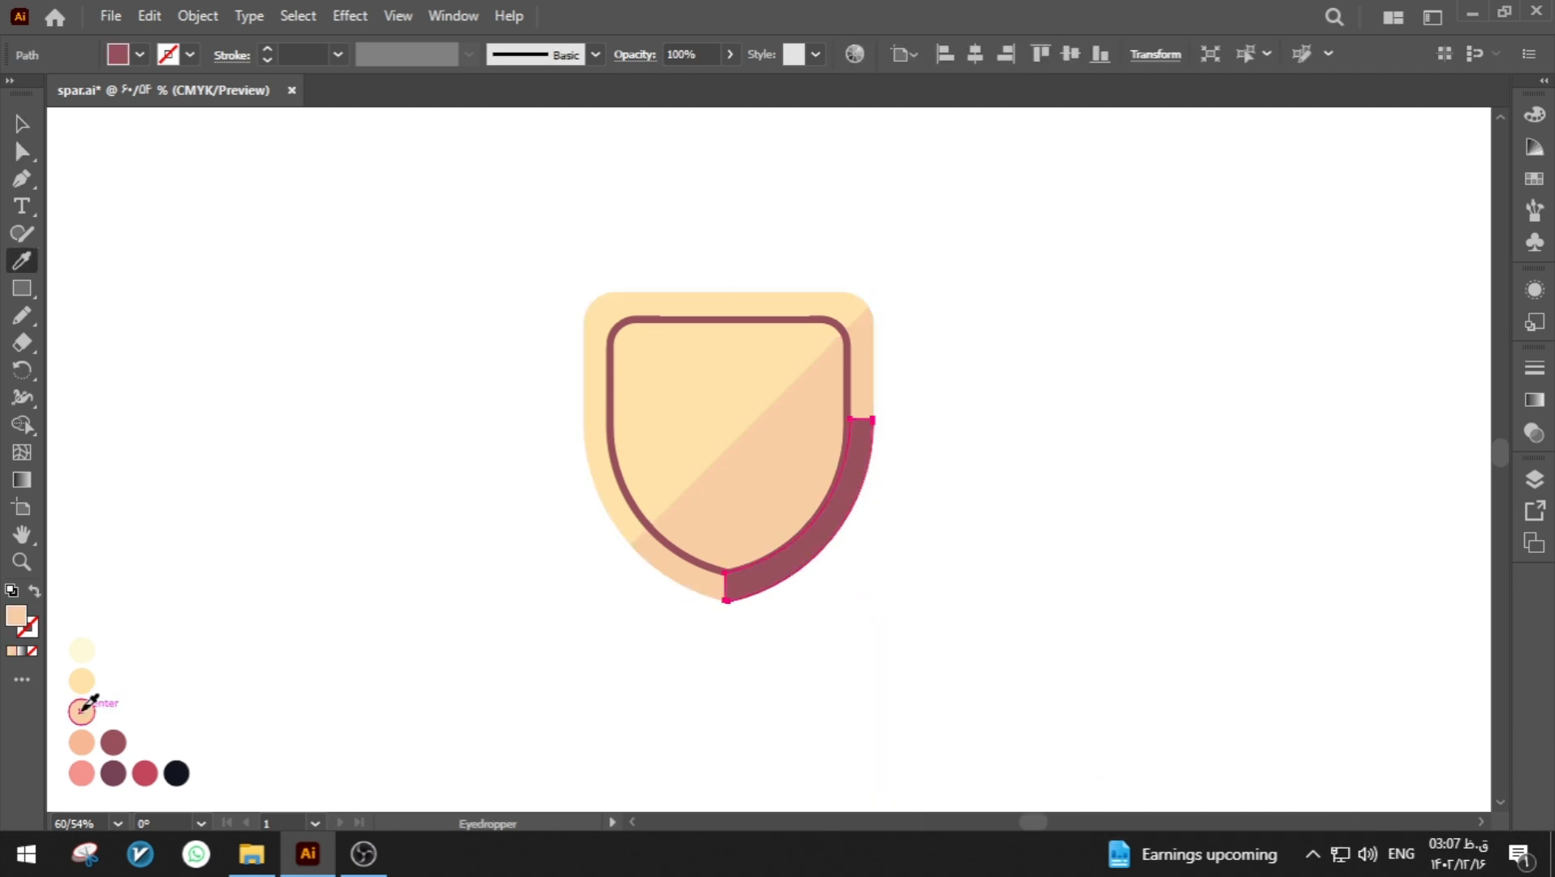
left_click(81, 742)
key("a")
left_click(295, 708)
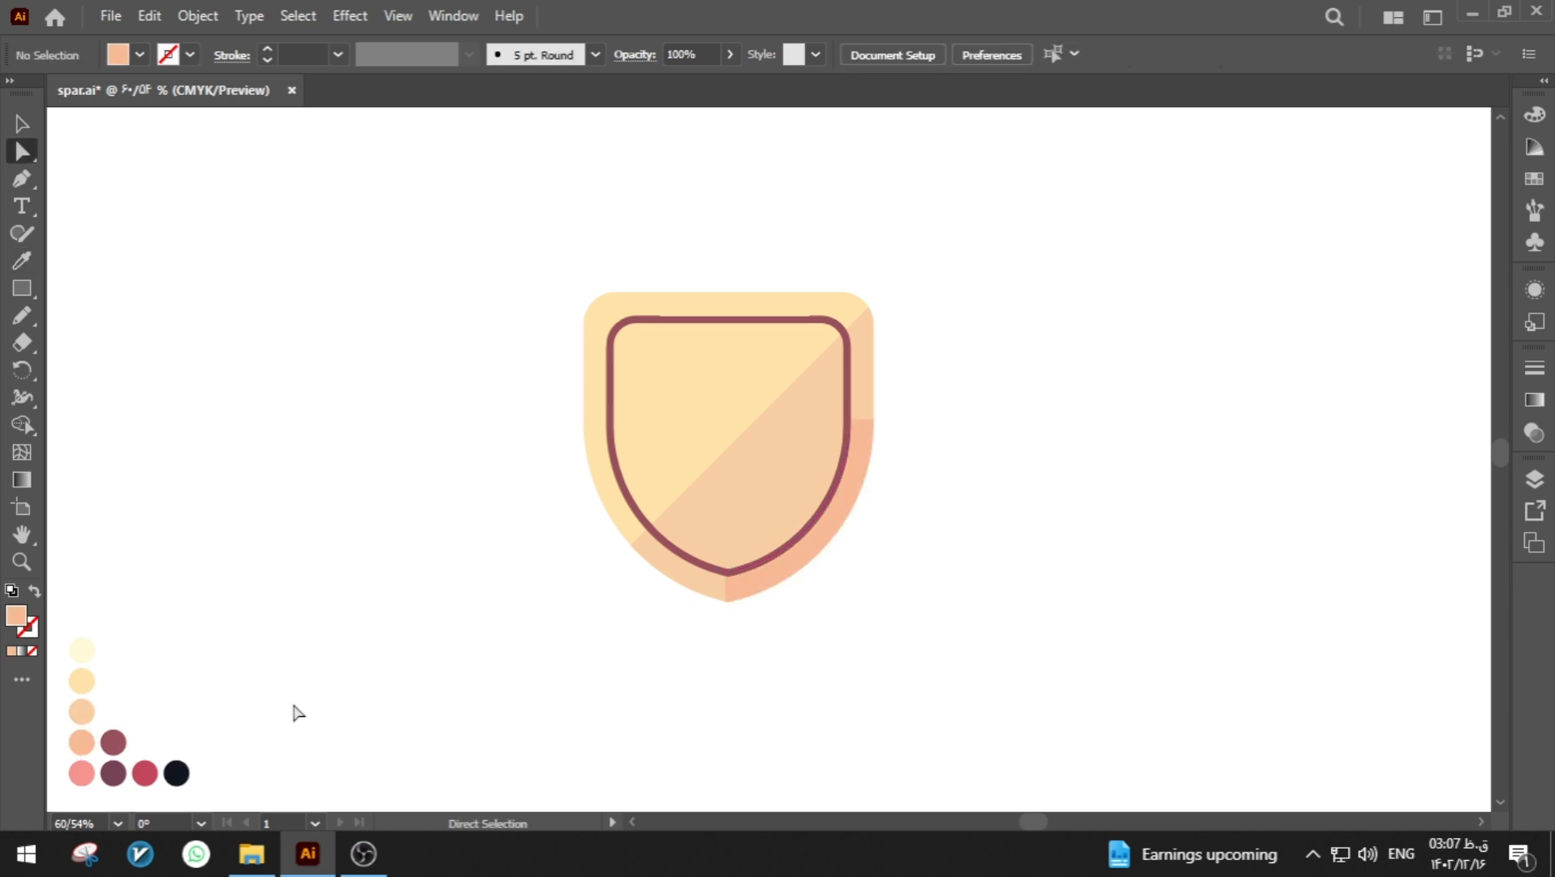
- Recolour the lower-right edge strip with the salmon pink sampled from the fifth circle in the palette's first column
left_click(849, 534)
key("u")
key("i")
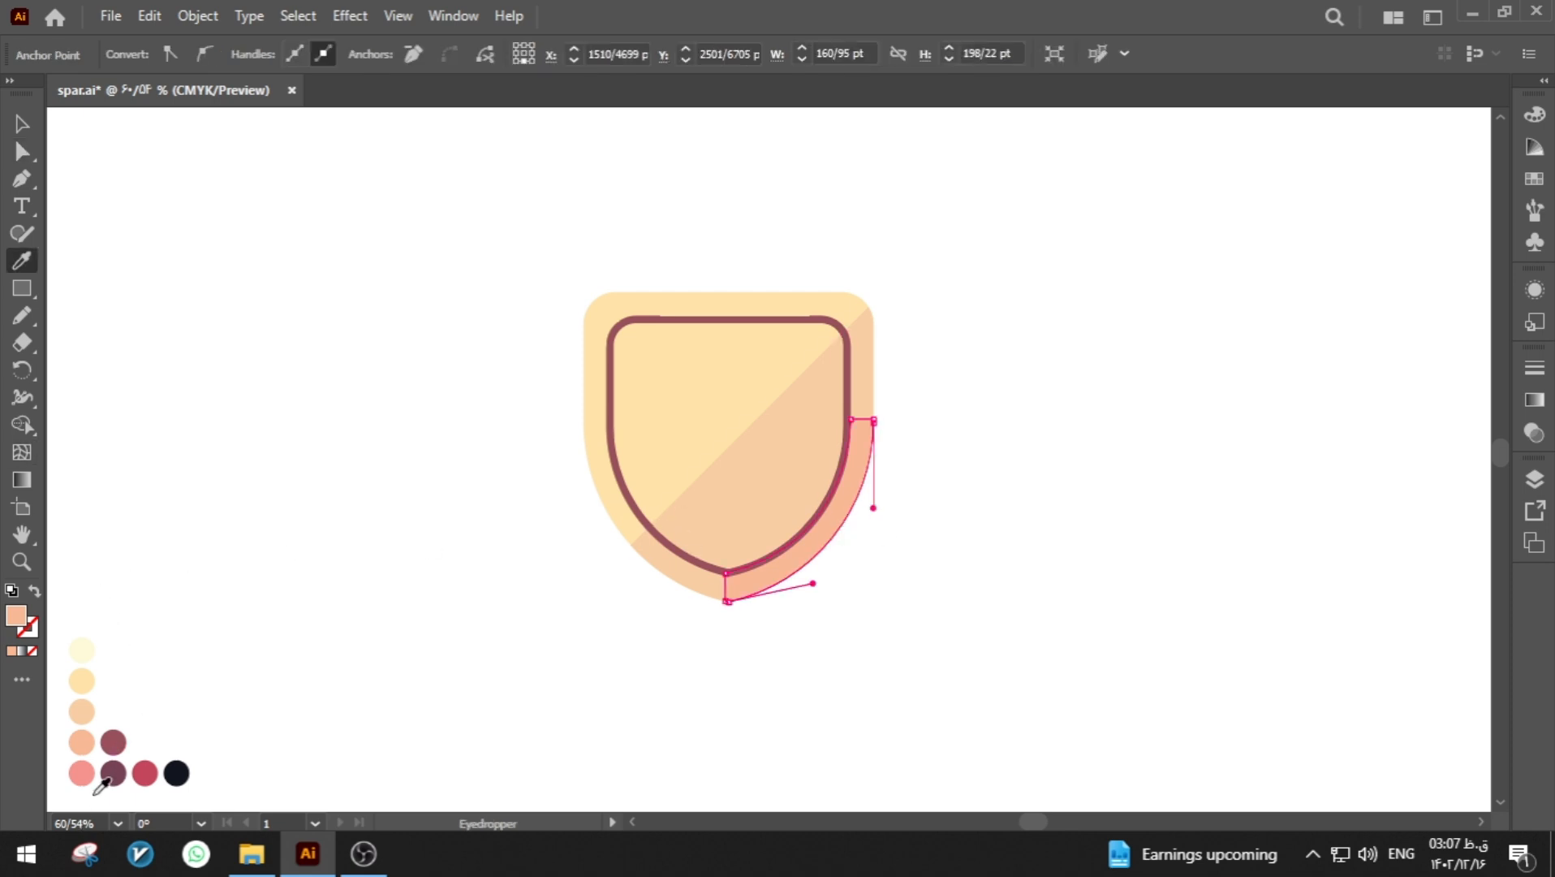
left_click(81, 773)
key("a")
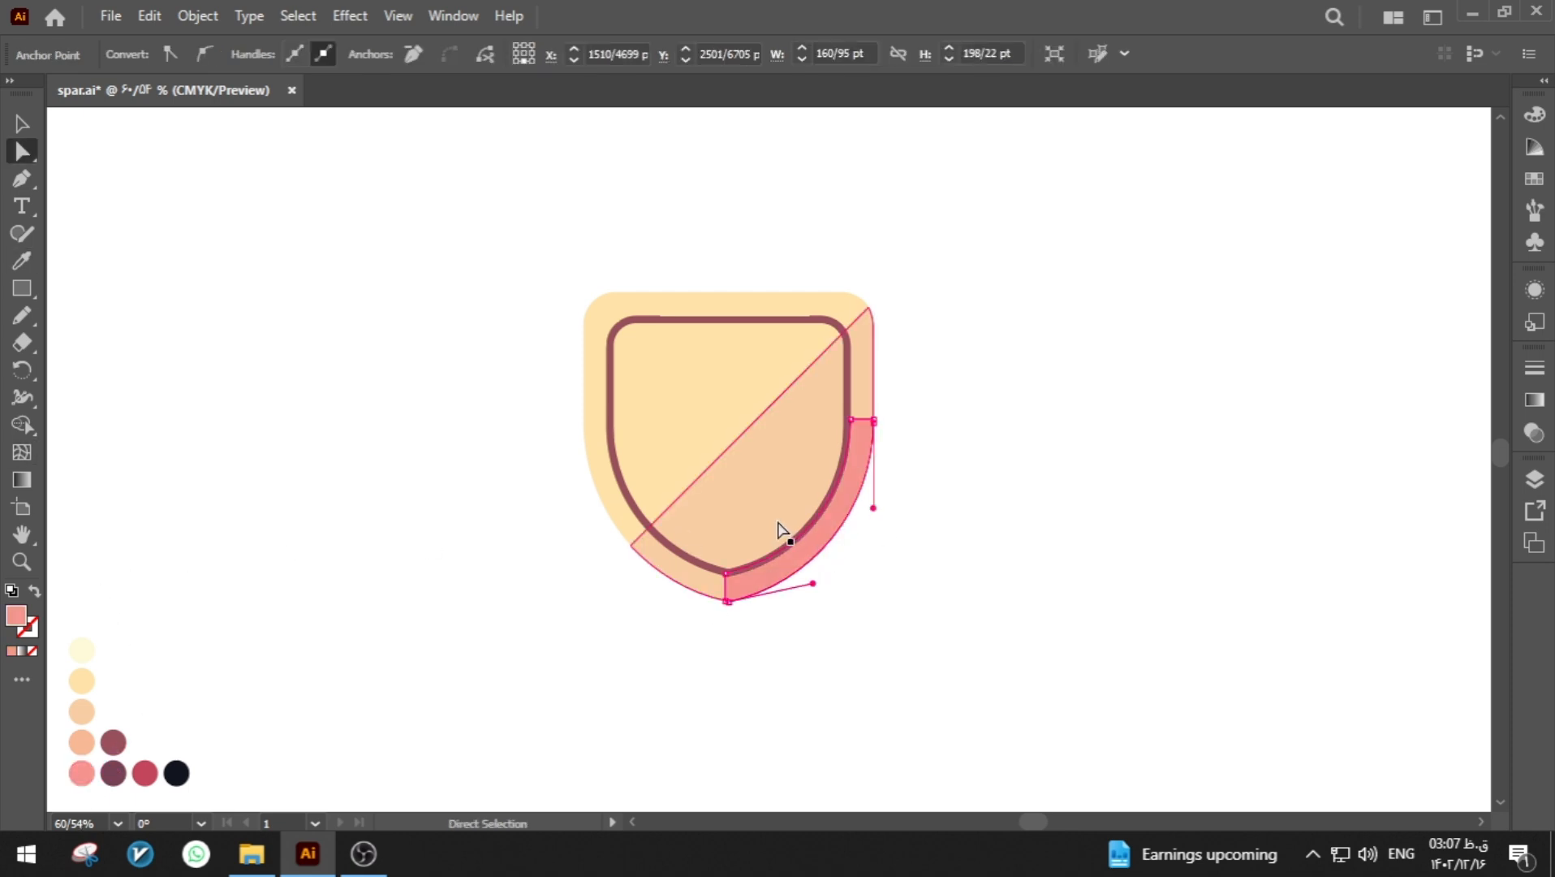
left_click(459, 545)
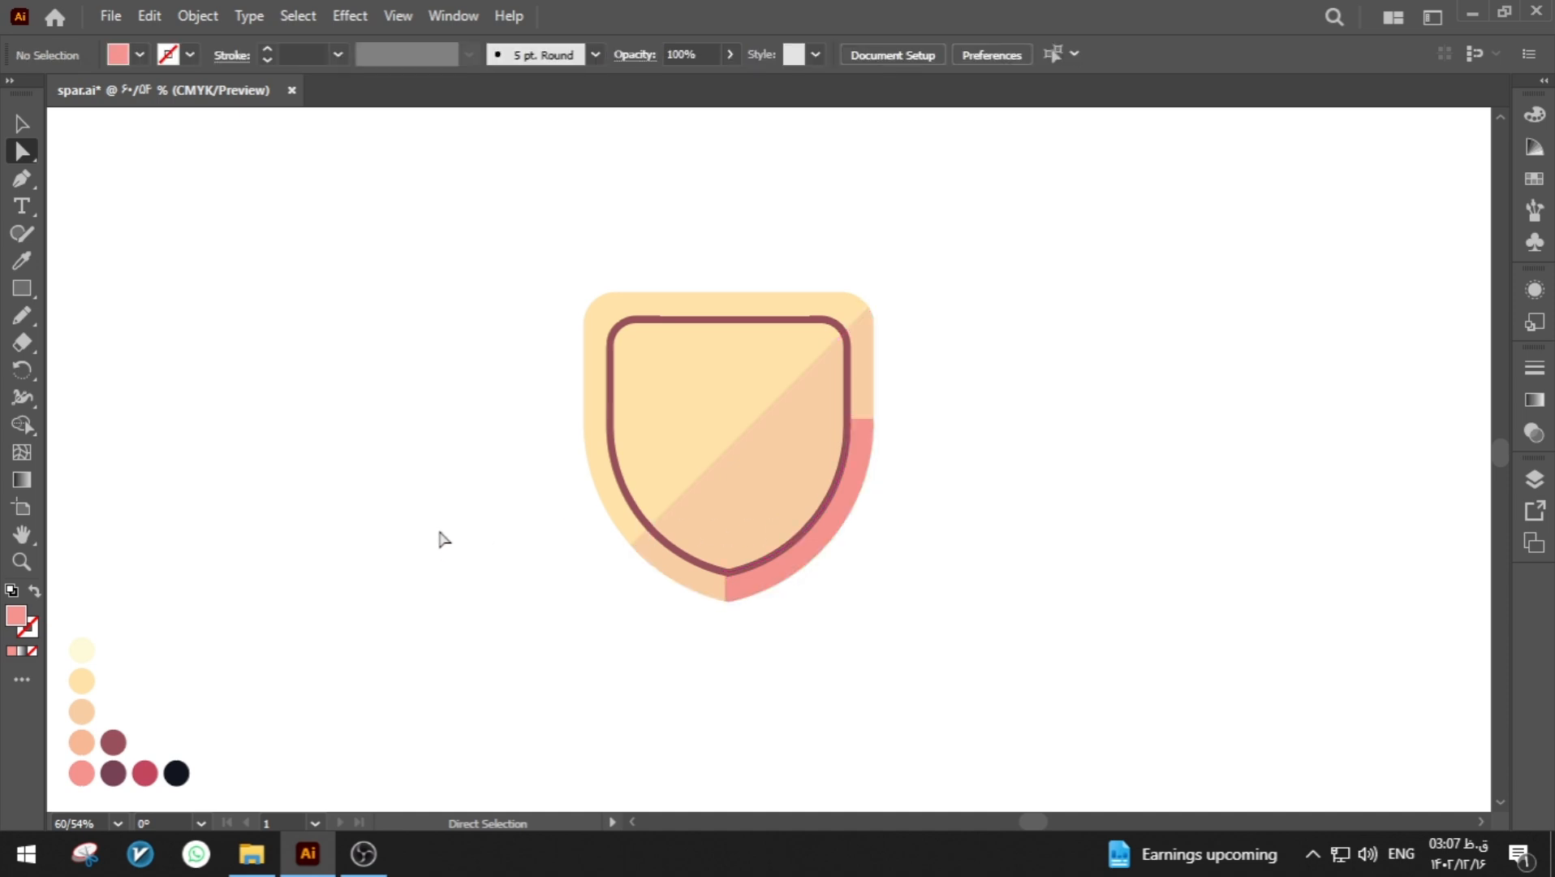
- Draw a closed Pen shape with a straight vertical edge along the shield's centre, covering and extending beyond its right half
left_click(22, 179)
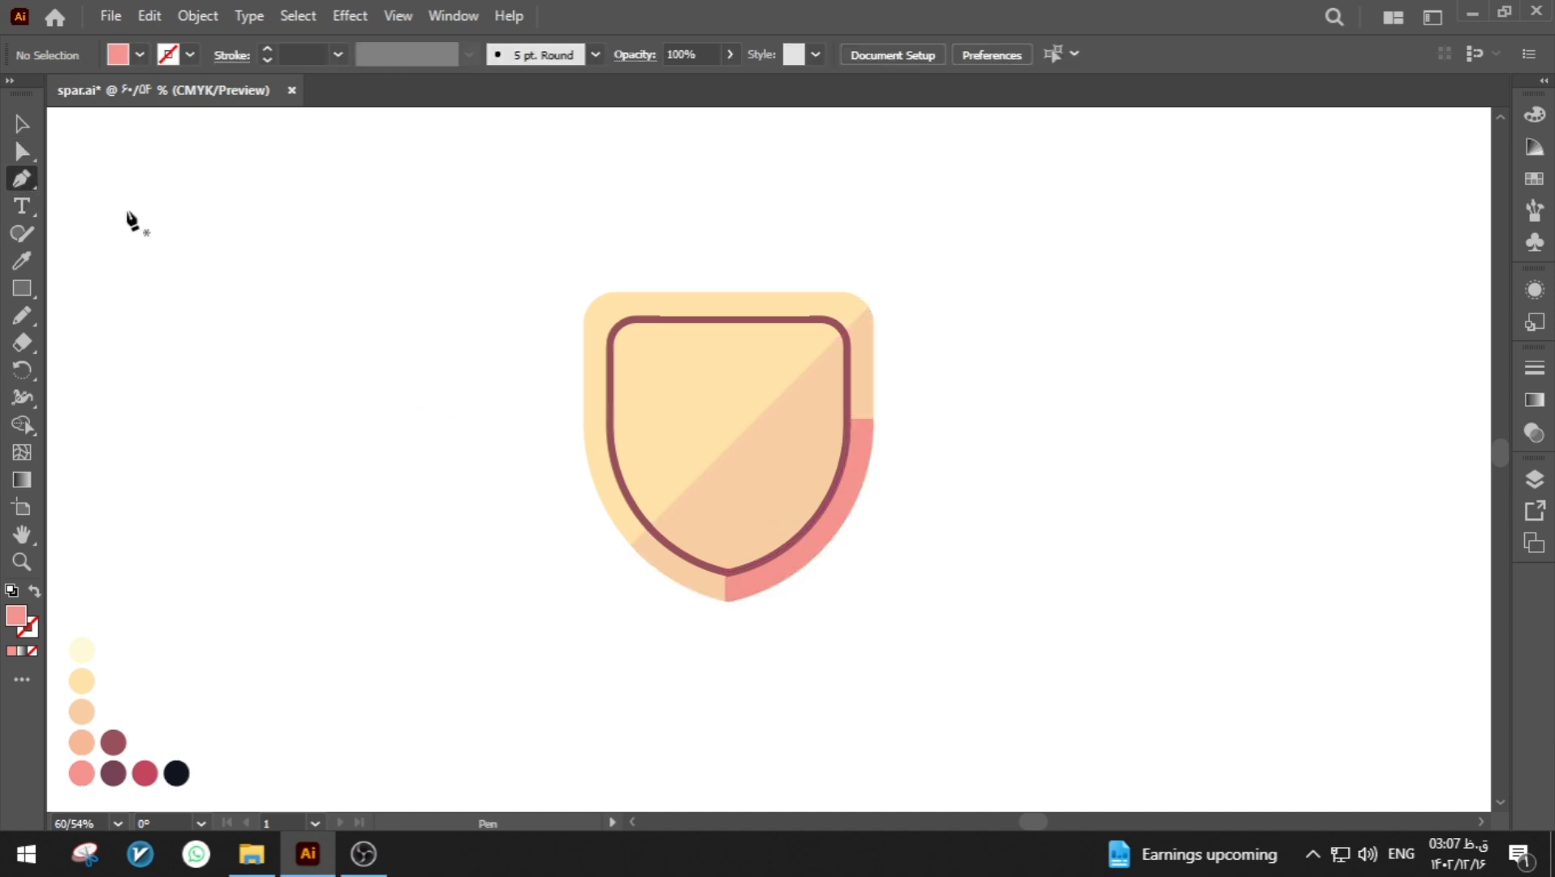
left_click(725, 269)
left_click(744, 663)
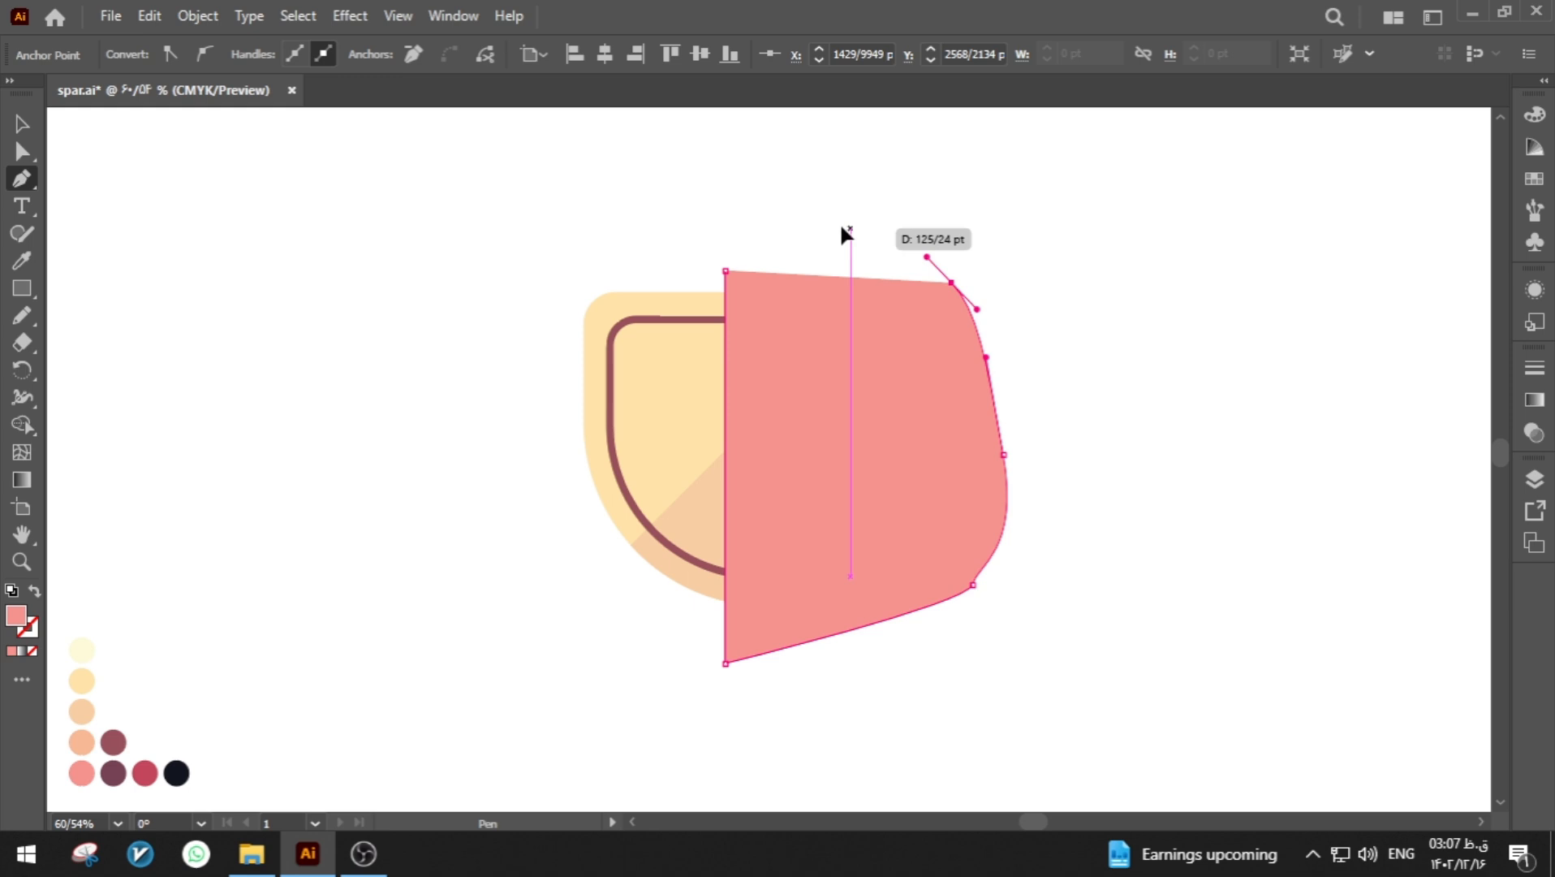
left_click_drag(851, 229, 782, 229)
left_click(725, 270)
- Trim away the part of the right-half shape outside the outer shield with Shape Builder
key("a")
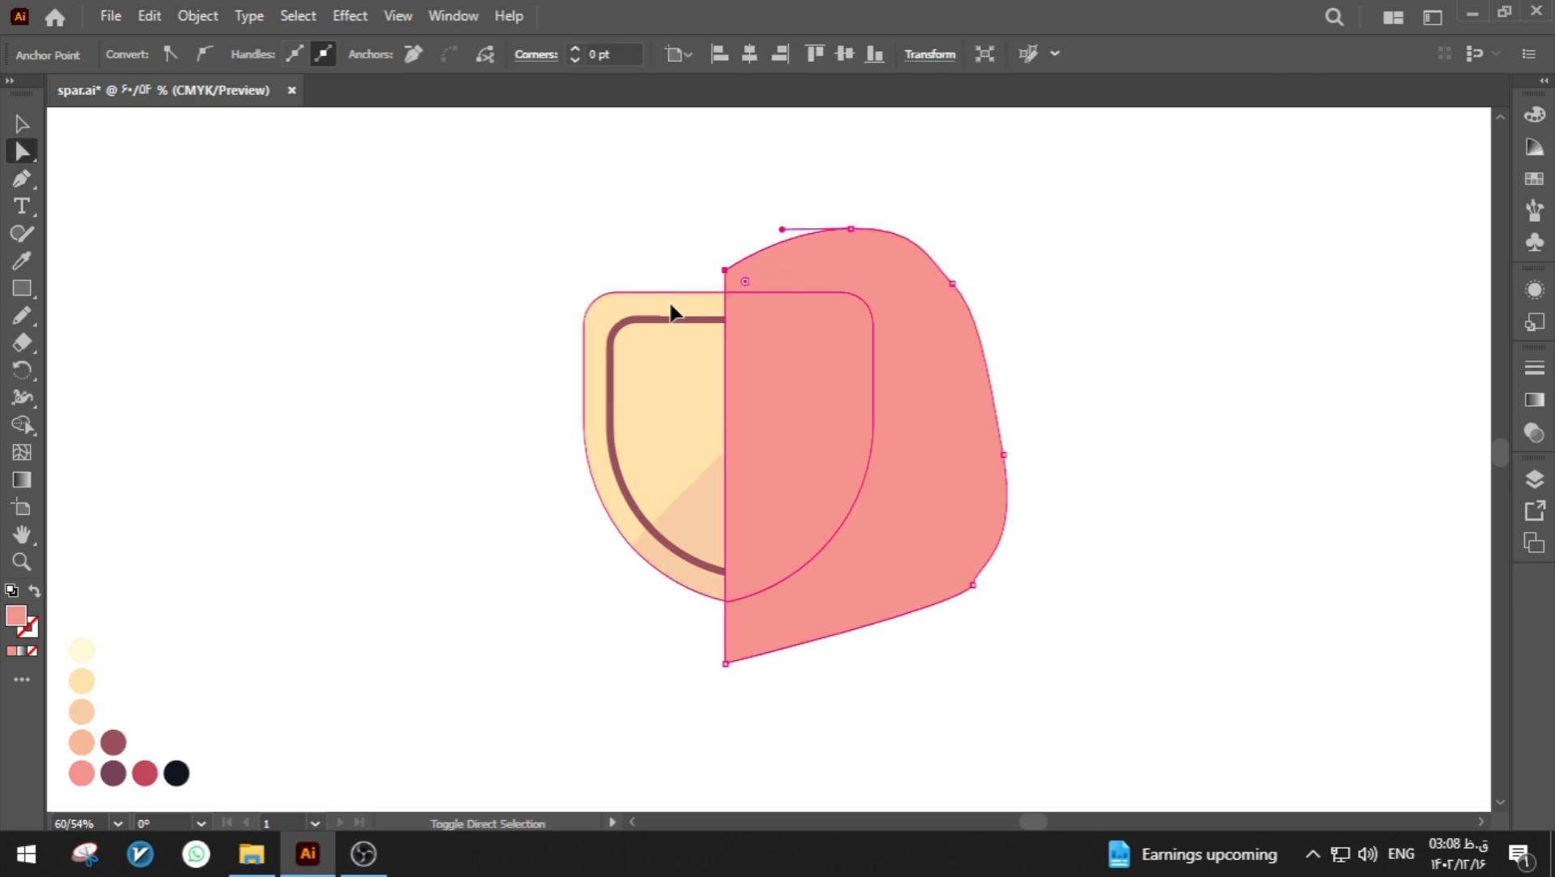
left_click(672, 306, "shift")
left_click(29, 422)
mouse_move(684, 207)
left_mouse_down()
mouse_move(723, 221)
mouse_move(762, 271)
left_mouse_up()
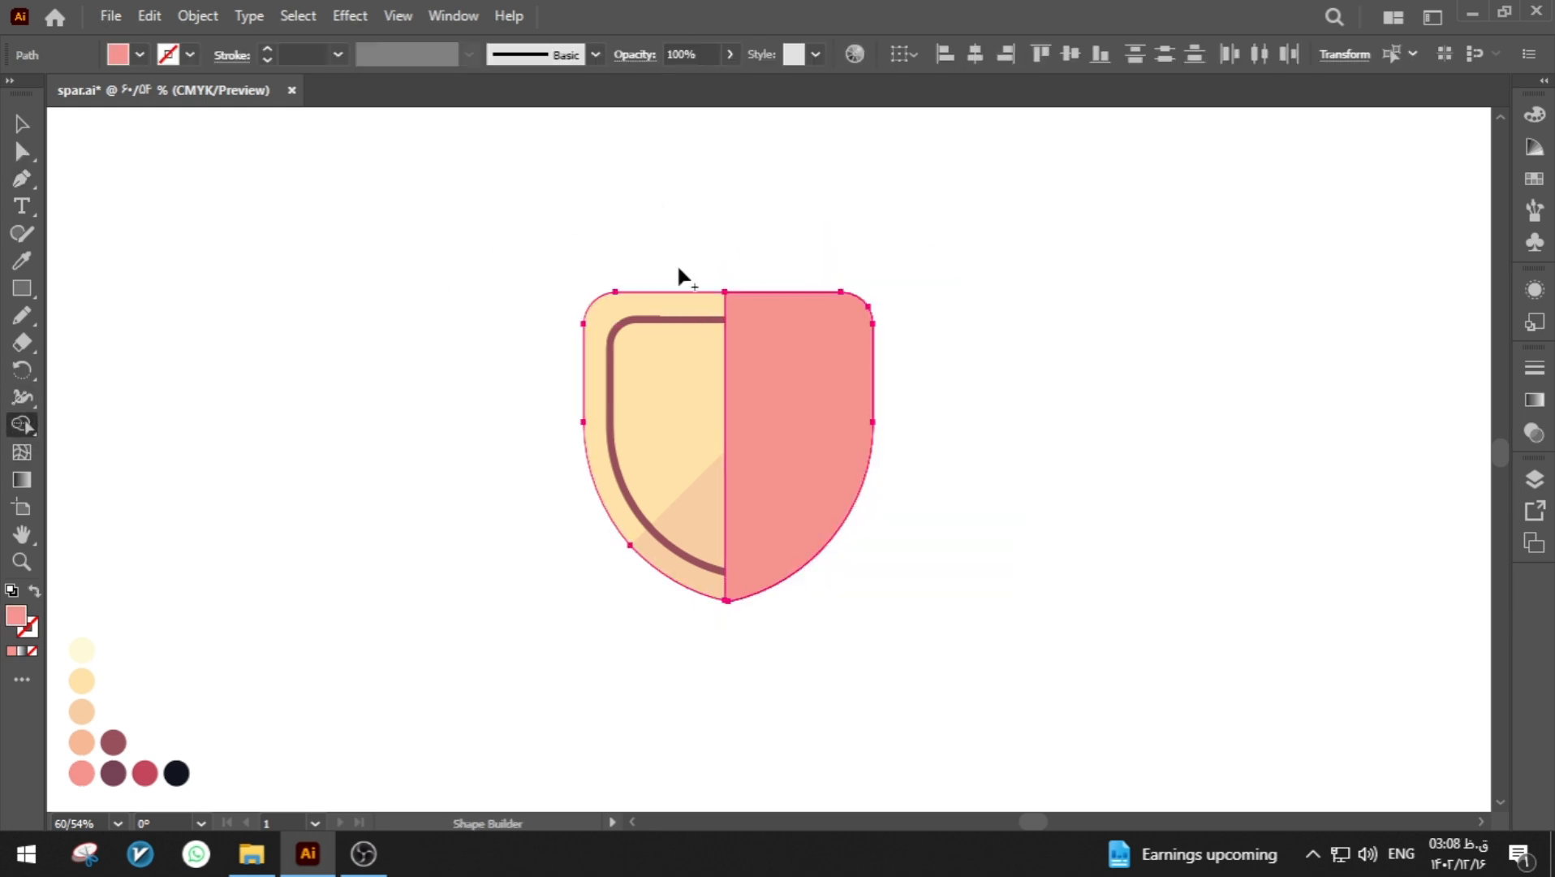
key("a")
left_click(423, 430)
- Recolour the right-half shape with the third palette circle's light peach and place it directly in front of the base shield
left_click(753, 392)
key("i")
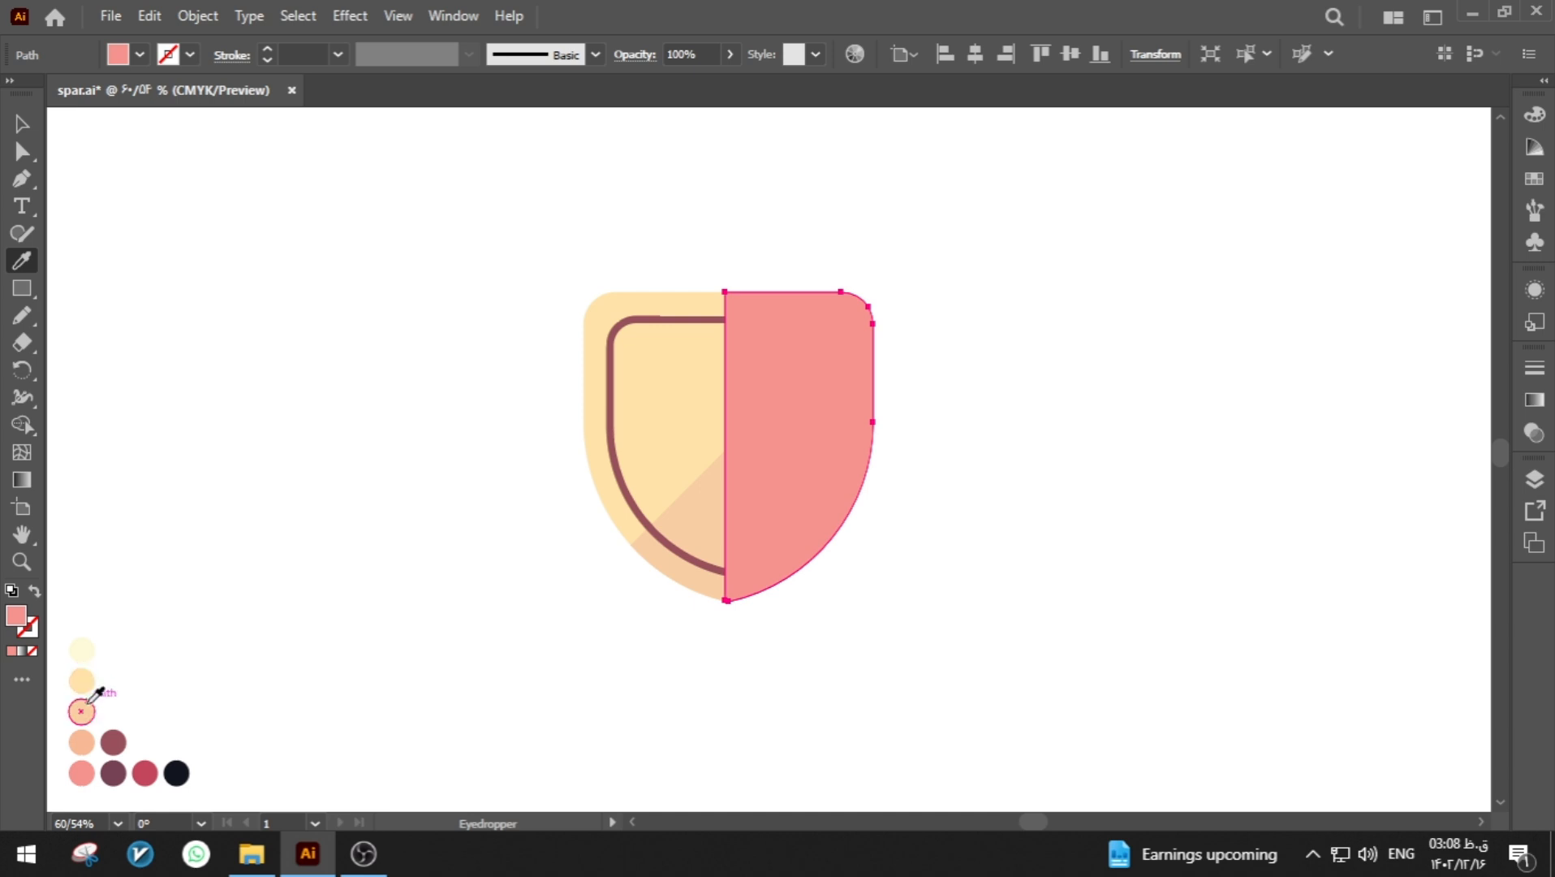
left_click(81, 711)
left_click(15, 124)
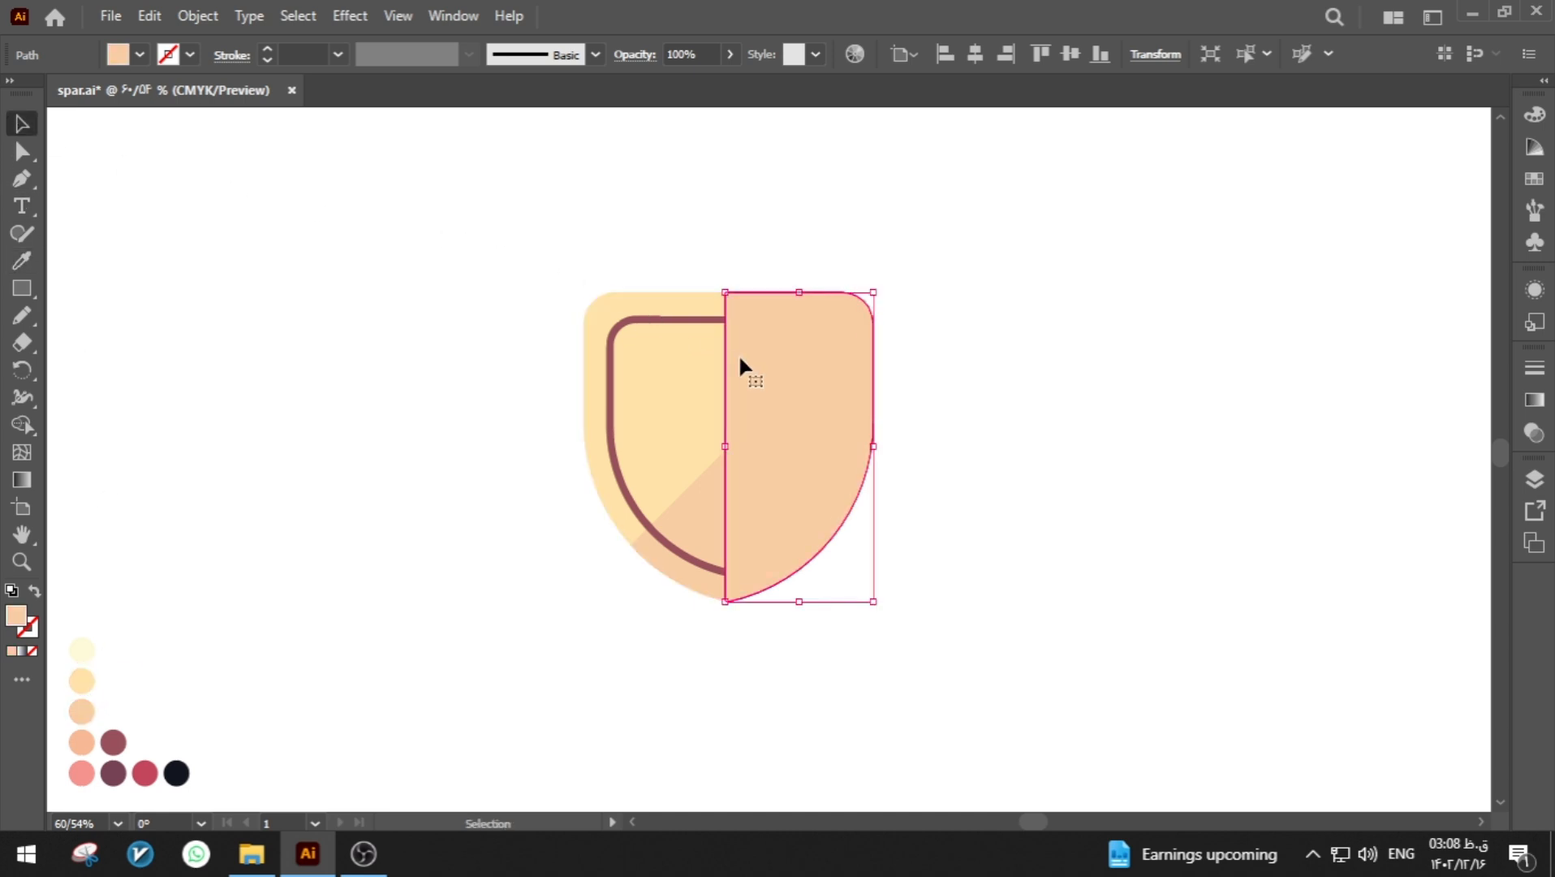
key("ctrl+x")
double_click(827, 305)
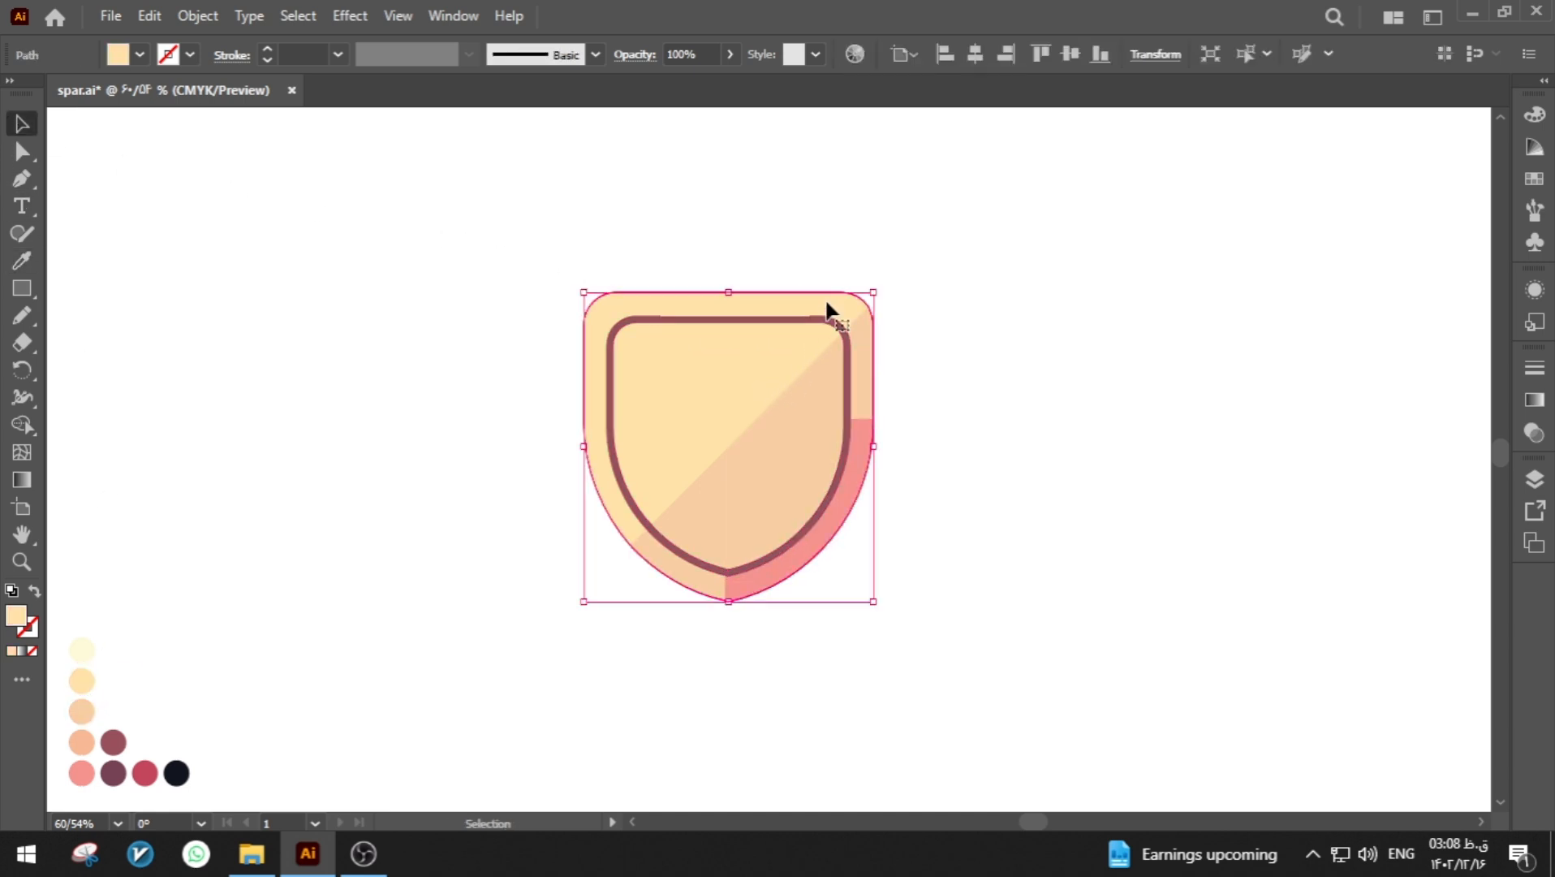
key("ctrl+f")
double_click(975, 397)
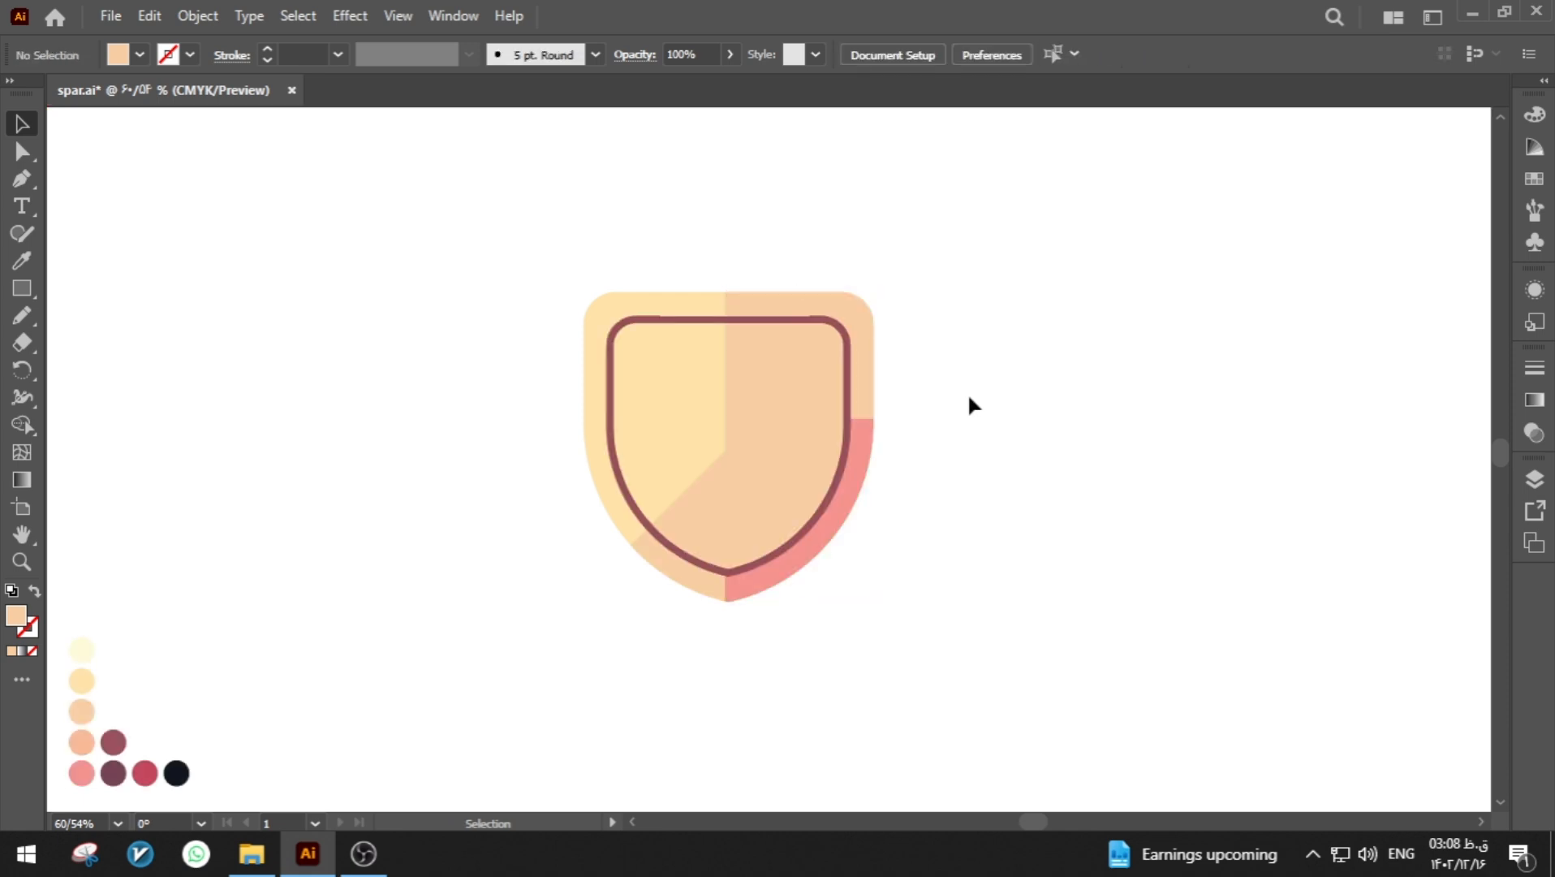
- Recolour the right-half shape with the darker peach sampled from the fourth palette circle
left_click(760, 410)
key("i")
left_click(85, 683)
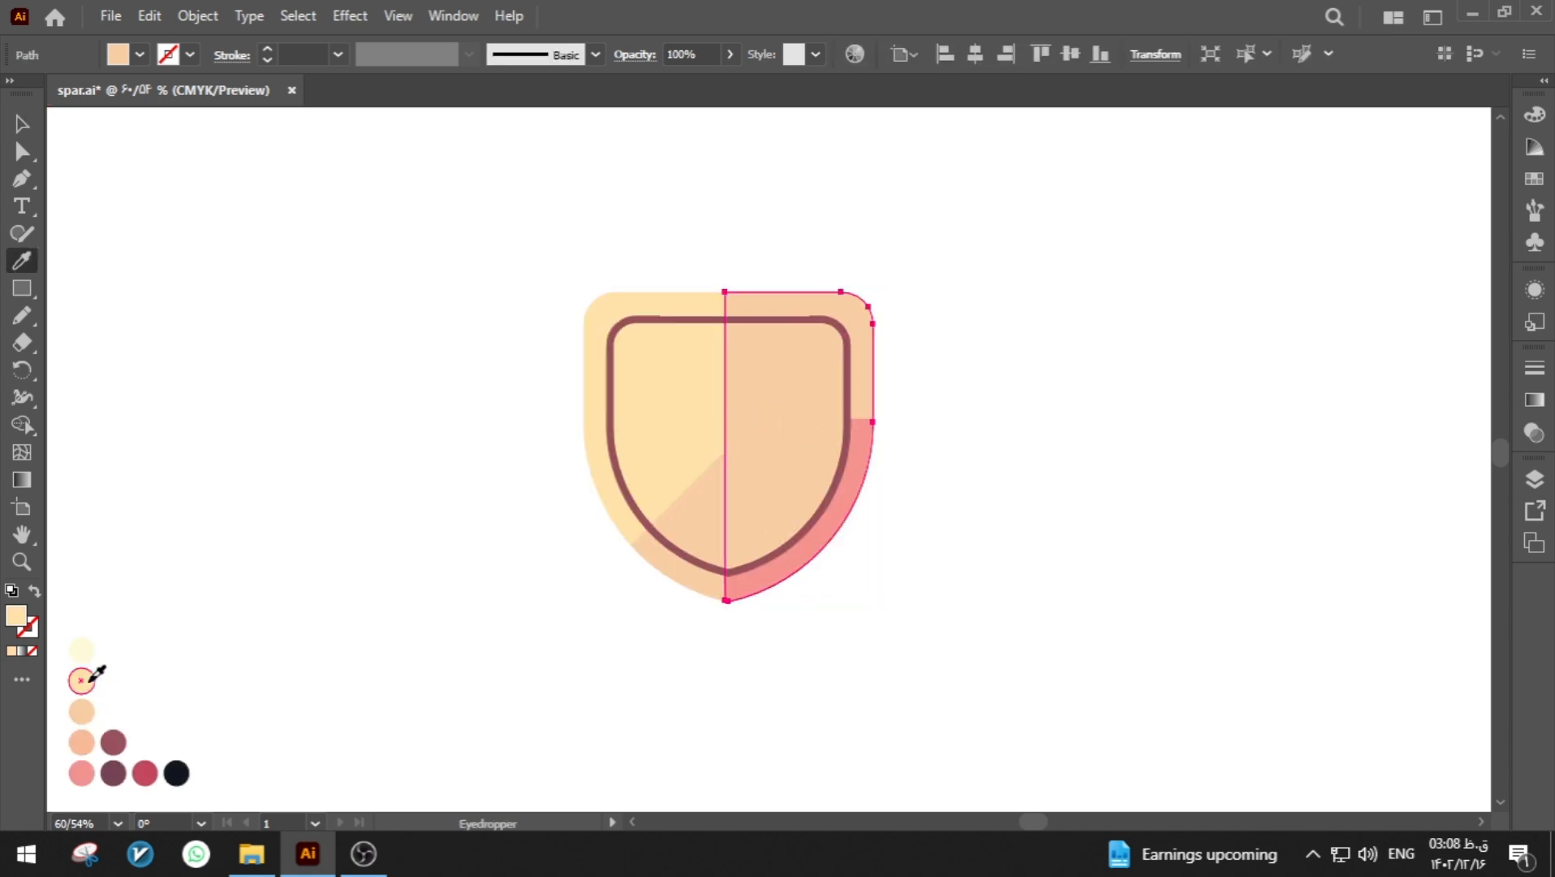
left_click(81, 714)
left_click(81, 748)
key("a")
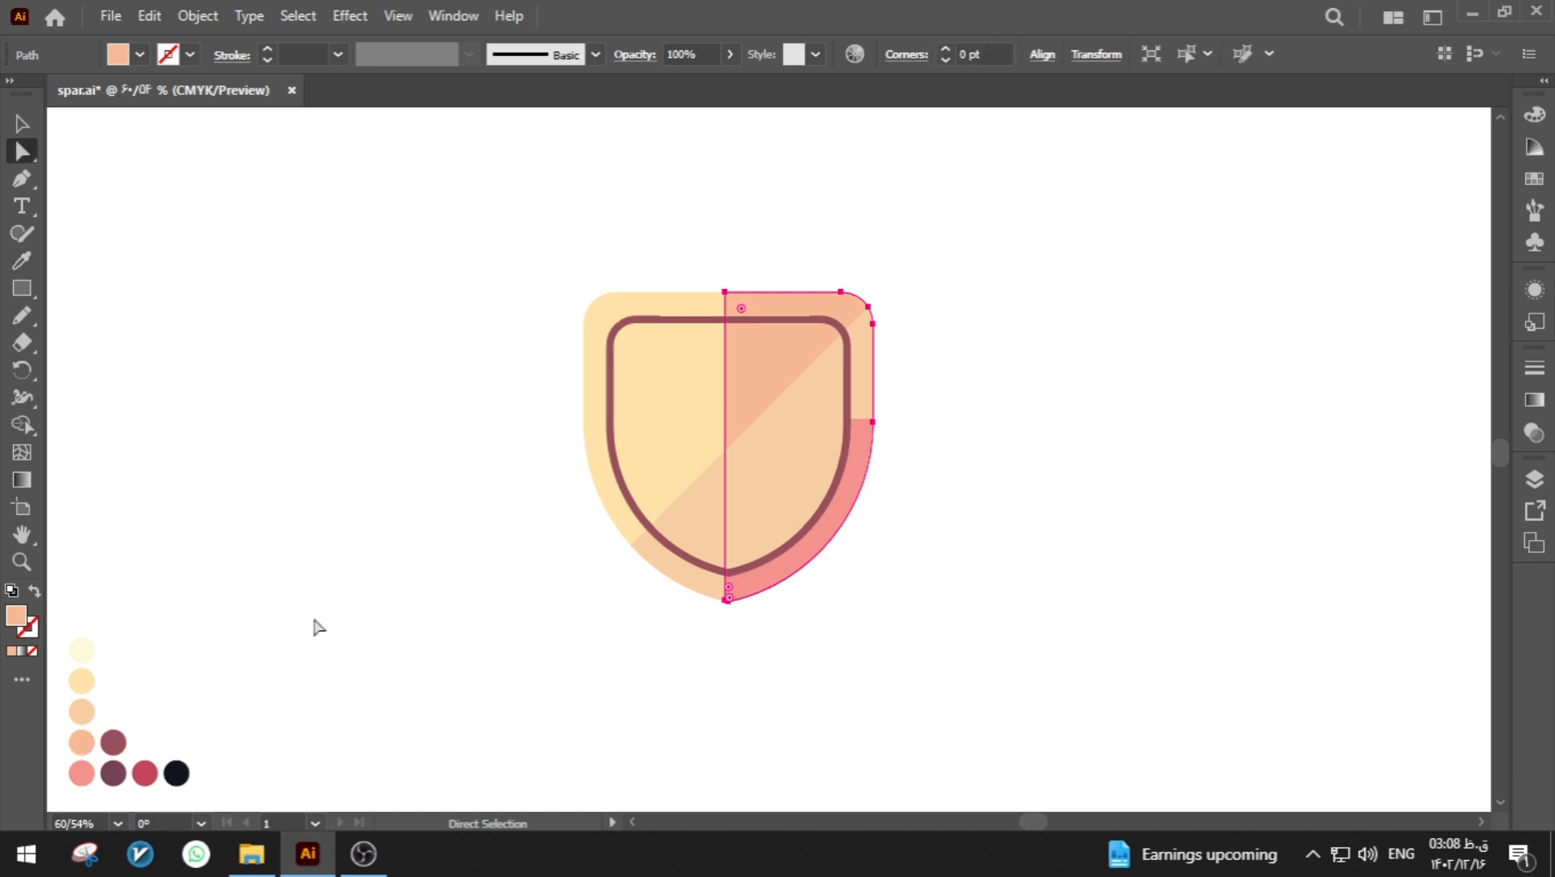
left_click(492, 571)
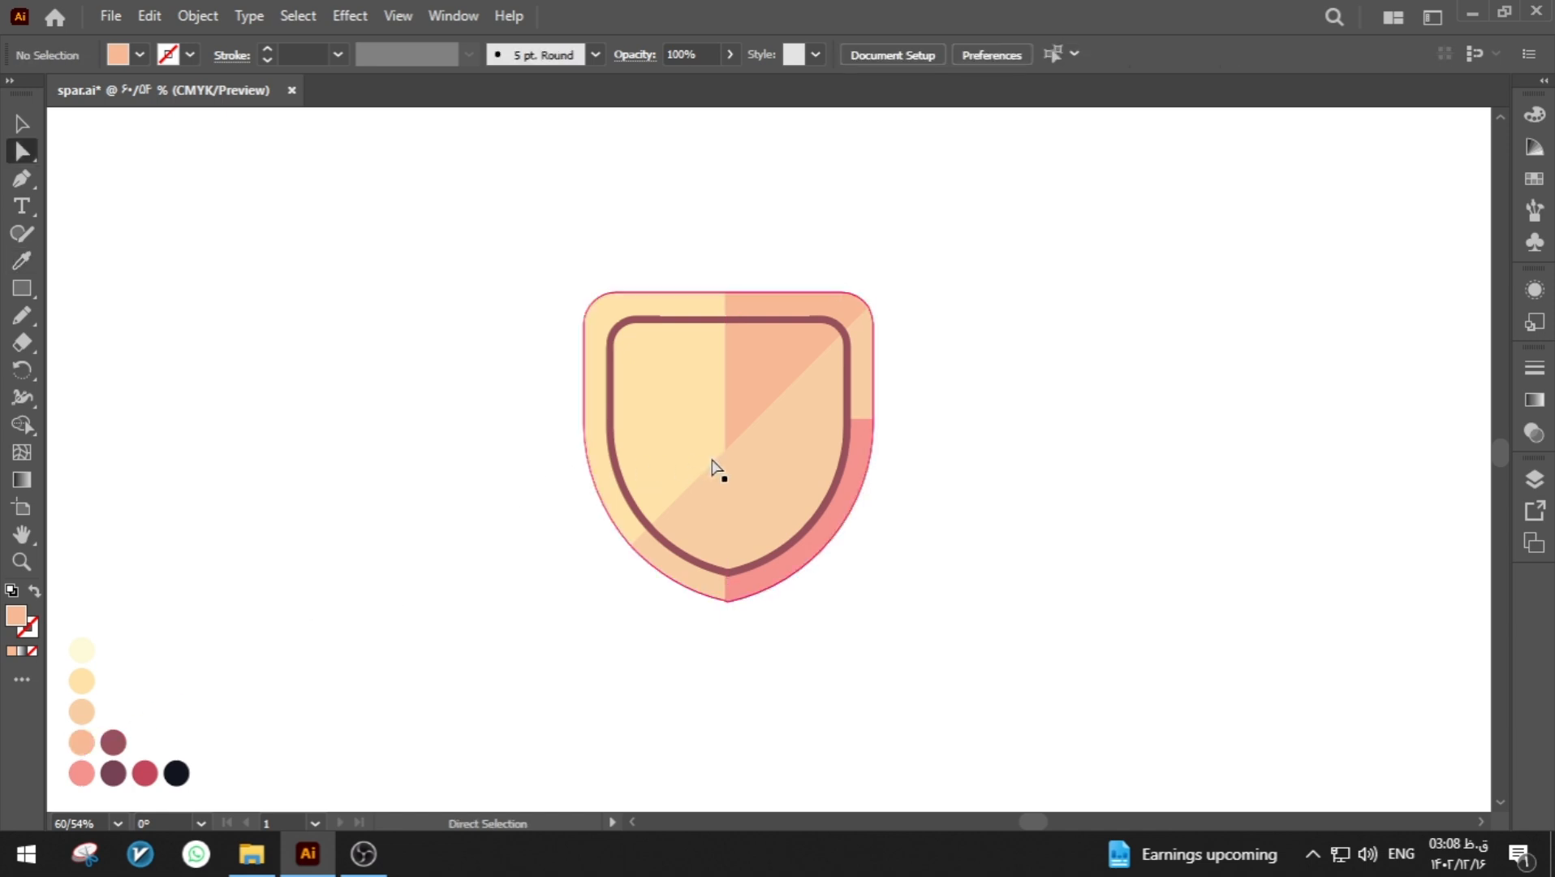
- Recolour the diagonal lower-right half to match the right-half shape's darker peach and set its opacity to 74%
left_click(761, 386)
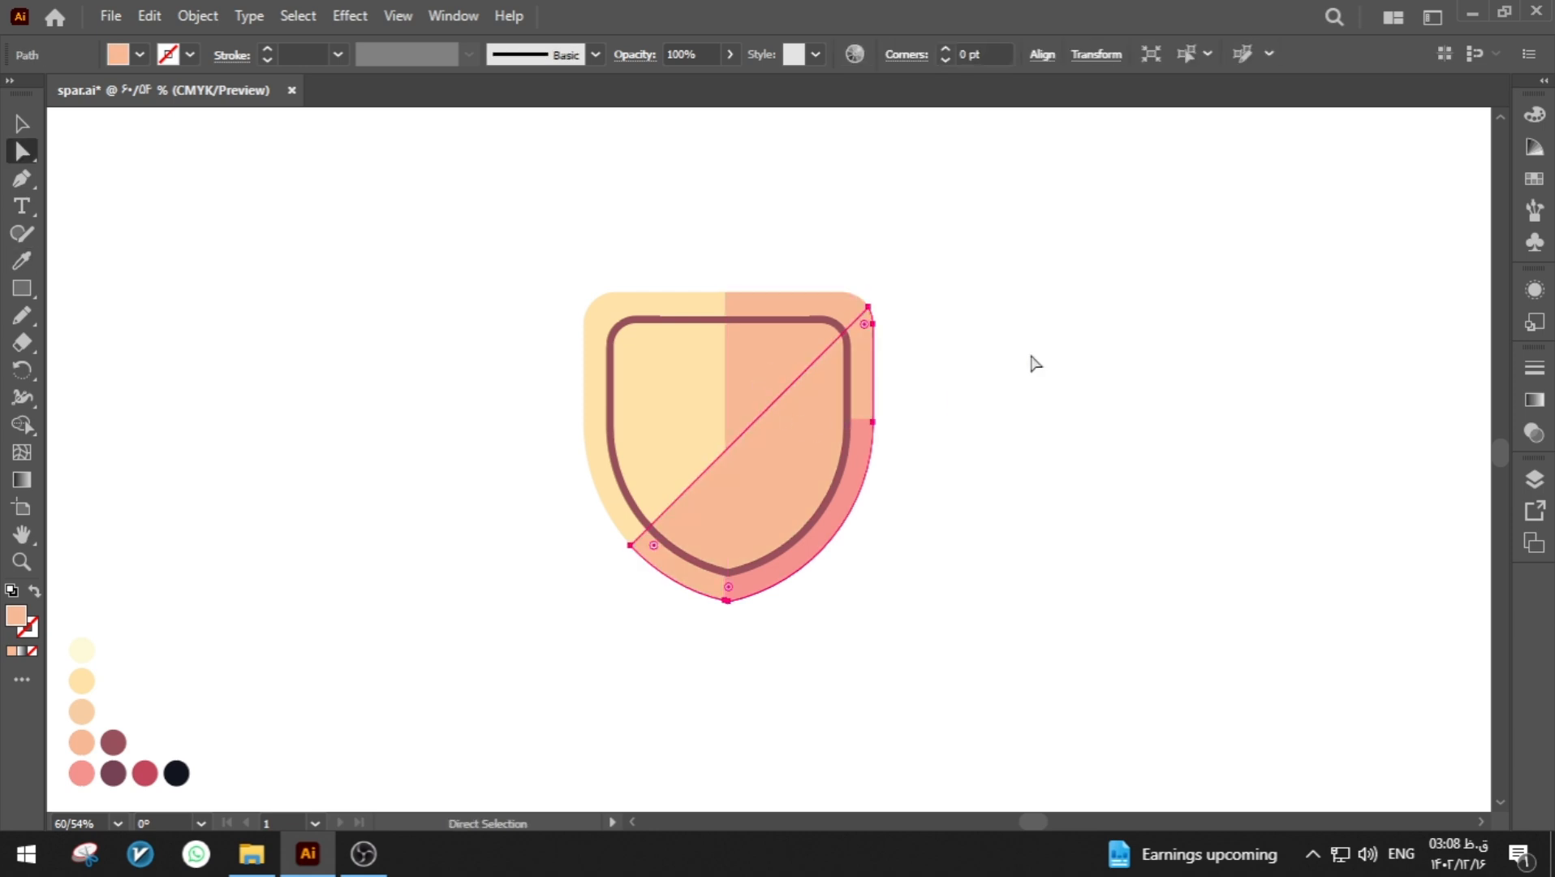
left_click(728, 54)
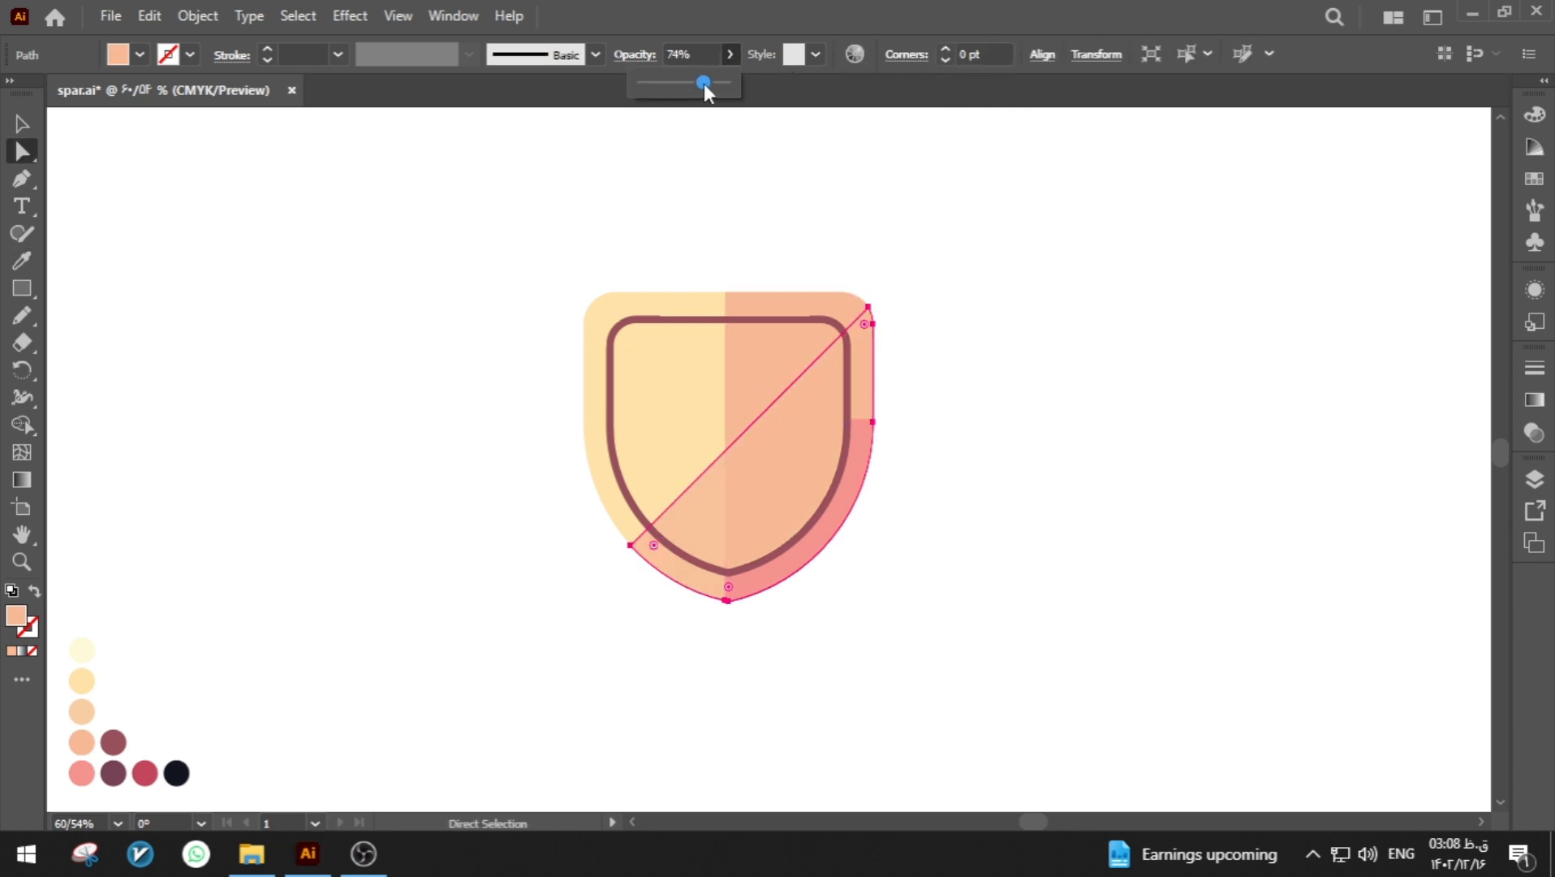
left_click(789, 168)
- Recolour the right-half shape with the light peach sampled from the third palette circle
left_click(764, 337)
key("i")
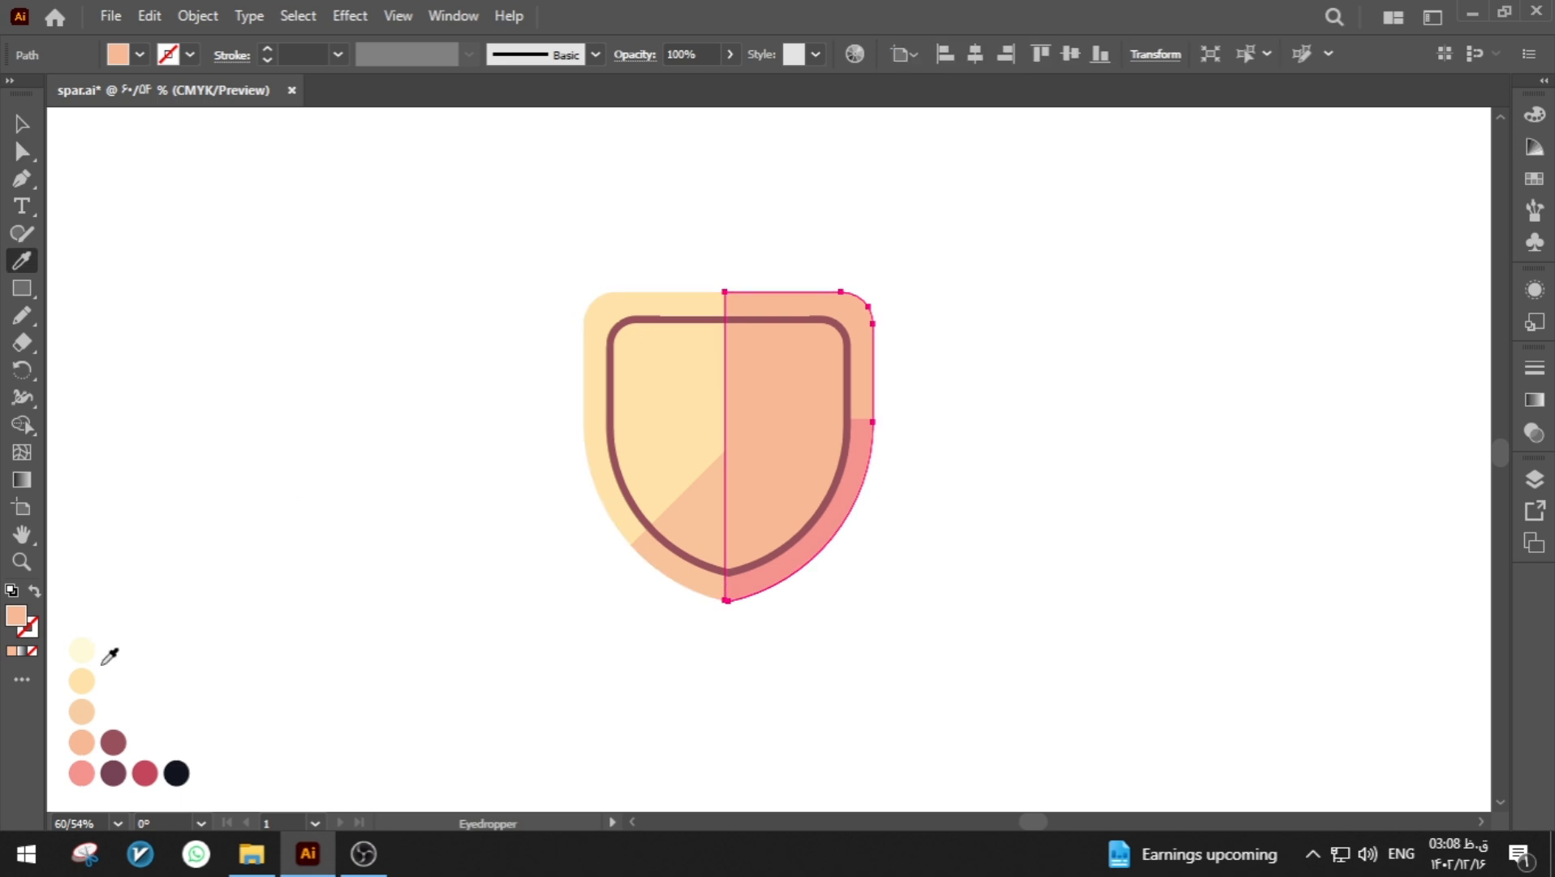
left_click(81, 712)
key("a")
left_click(296, 585)
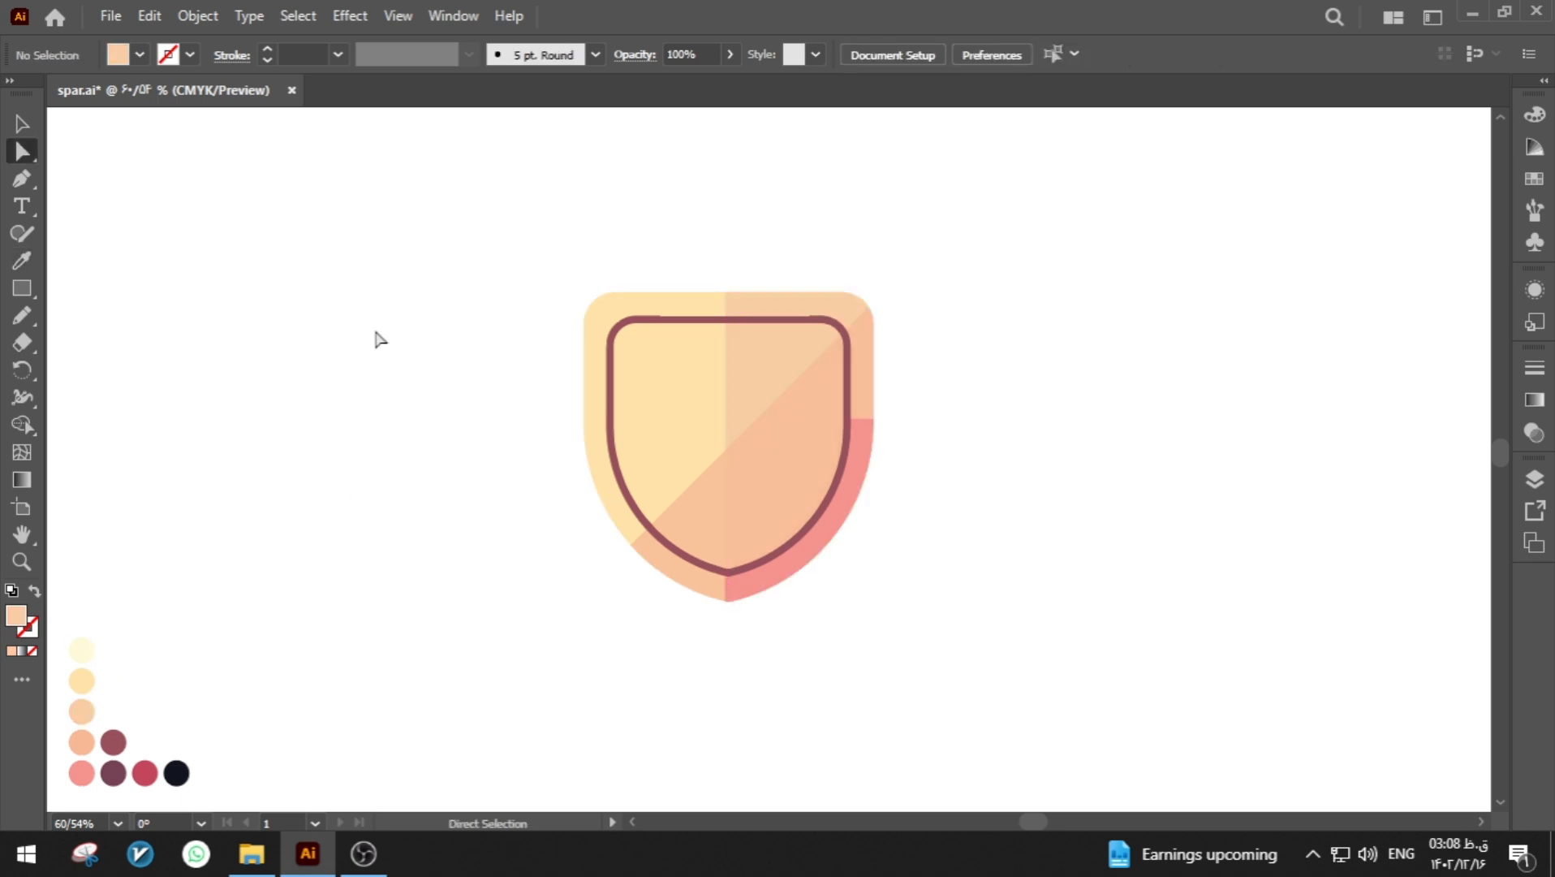
- Fill the area enclosed by the inner border with a maroon shape using Shape Builder inside the border group
left_click(22, 123)
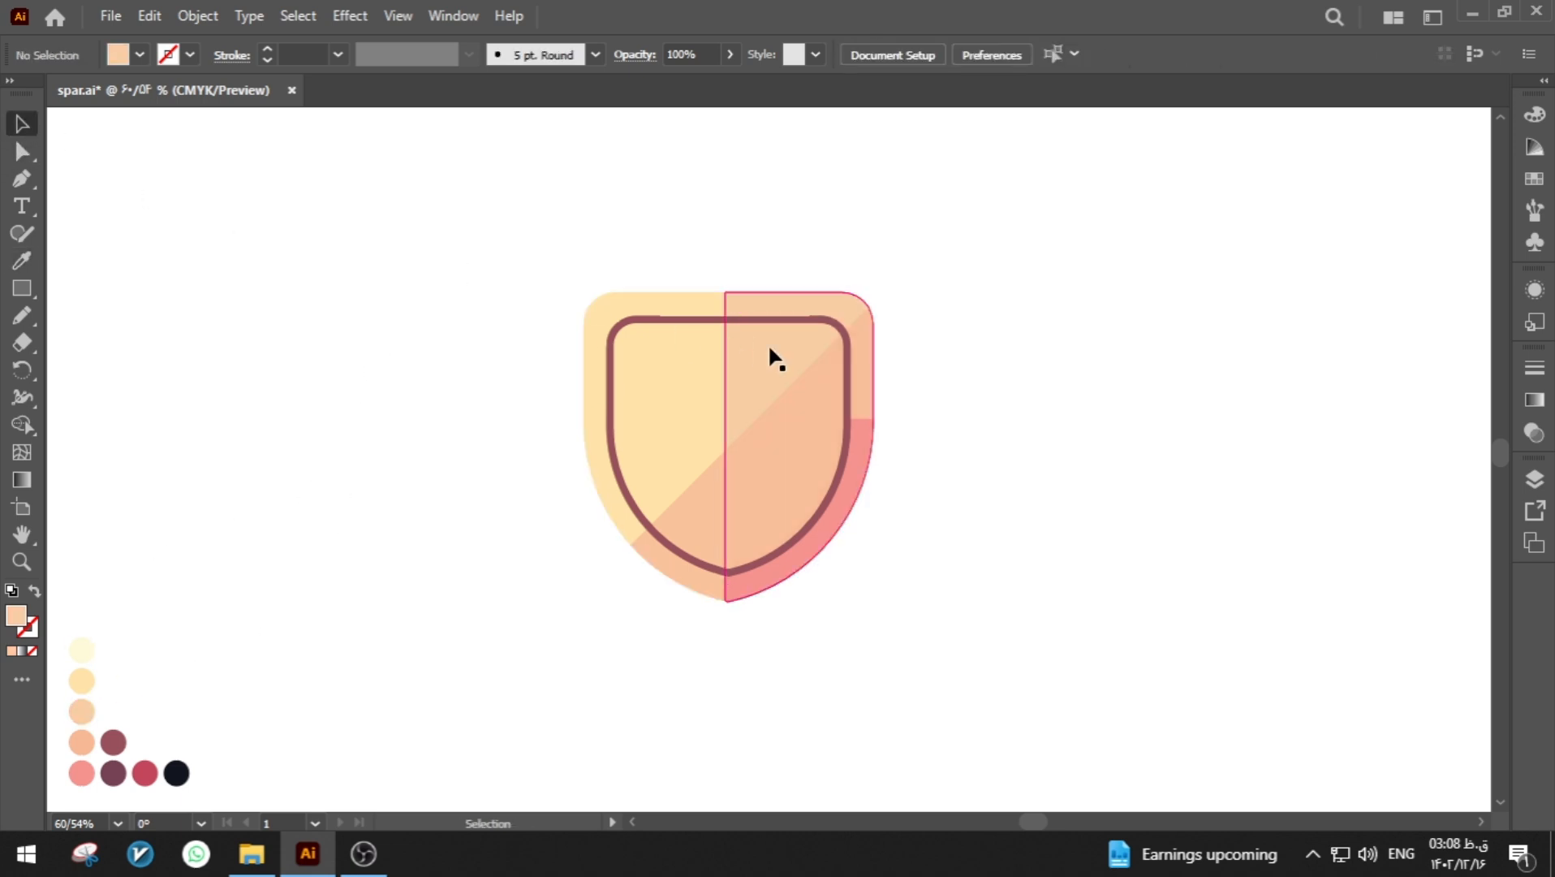
left_click(717, 328)
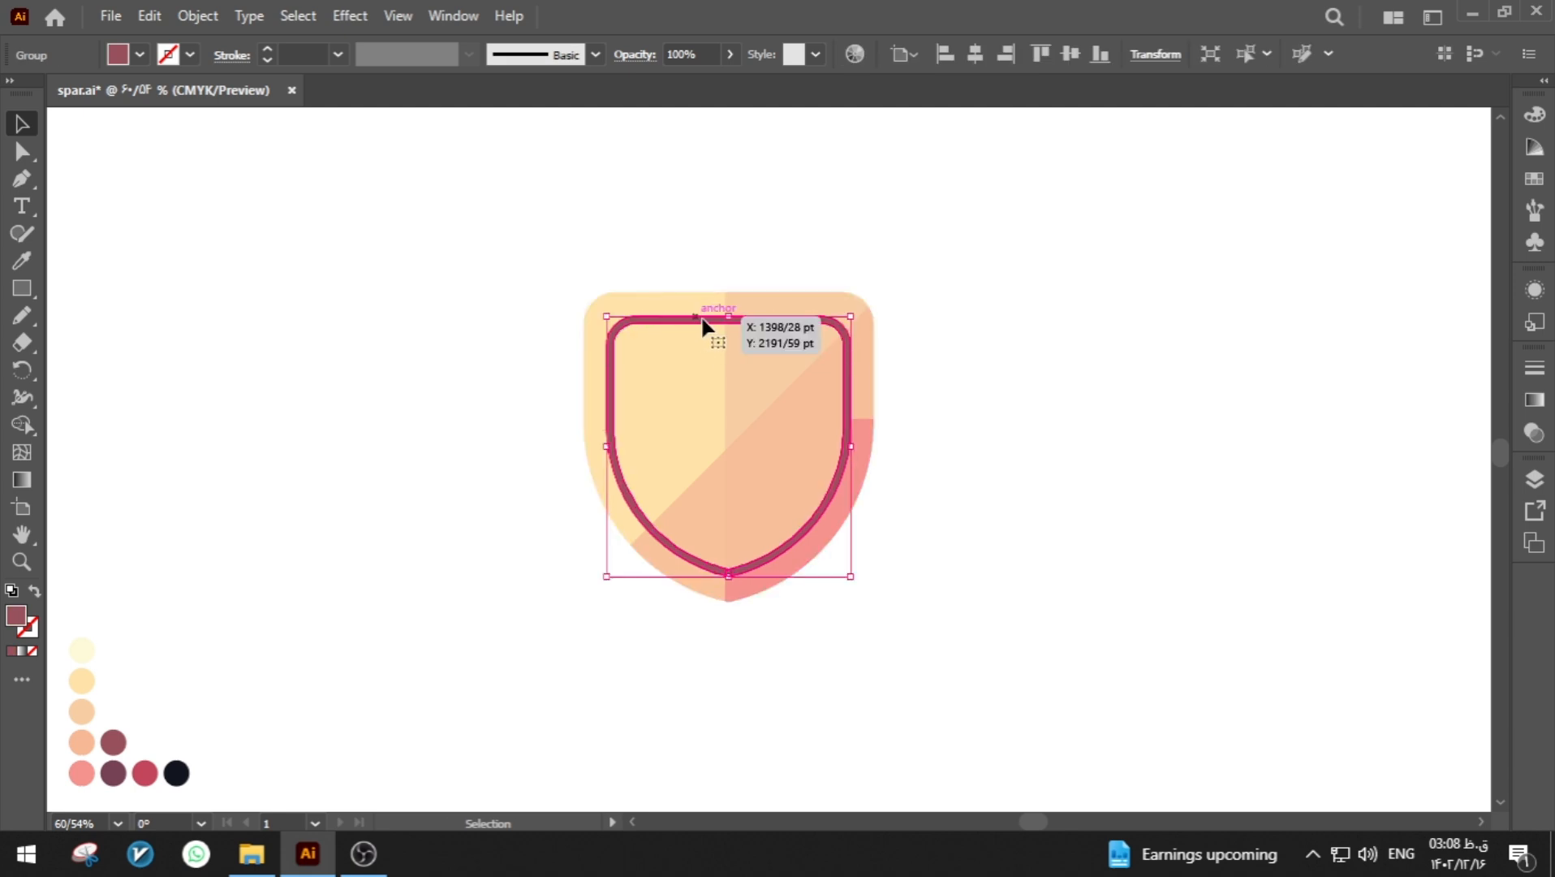
double_click(711, 327)
left_click(31, 432)
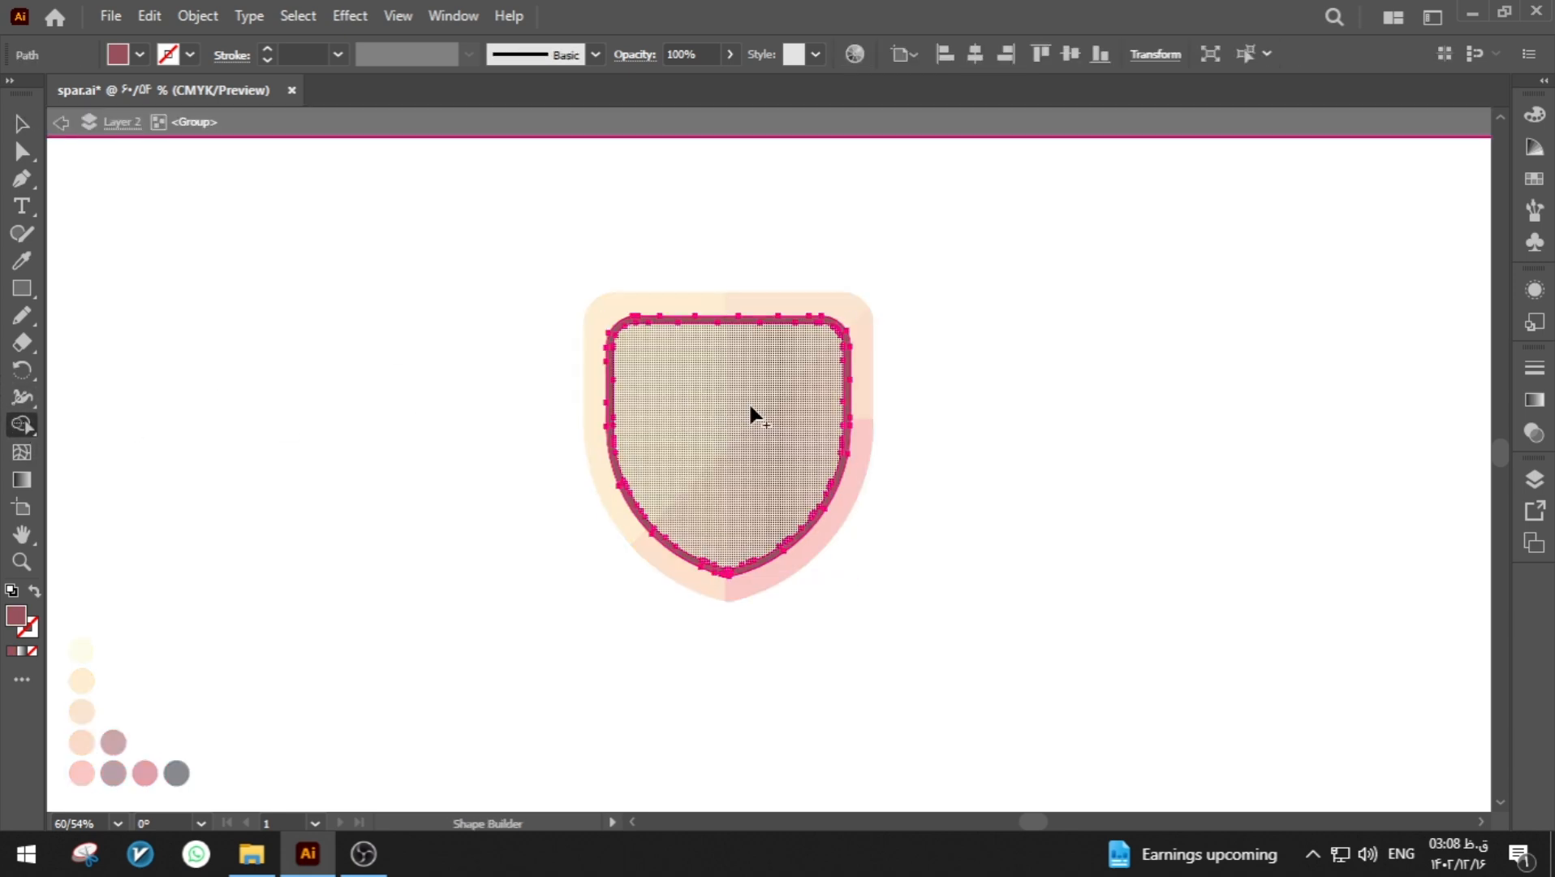
left_click(749, 401)
left_click(22, 124)
left_click(354, 257)
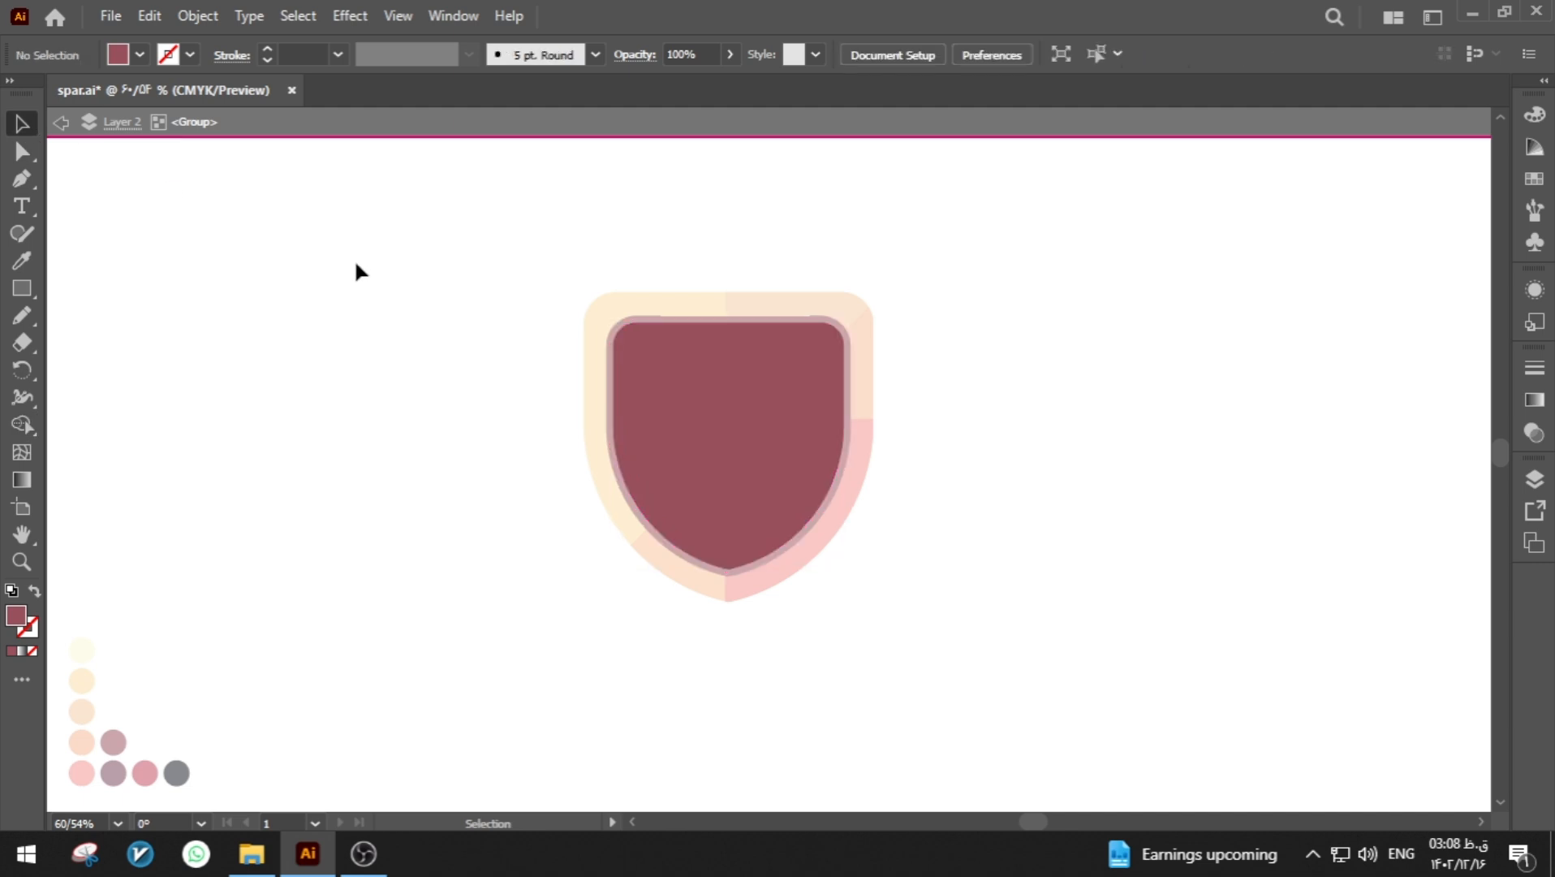
double_click(354, 257)
- Shrink the maroon inner shape evenly to leave a gap inside the border, and move it in front of the right-half shape
left_click(757, 448)
left_click_drag(848, 454, 831, 455)
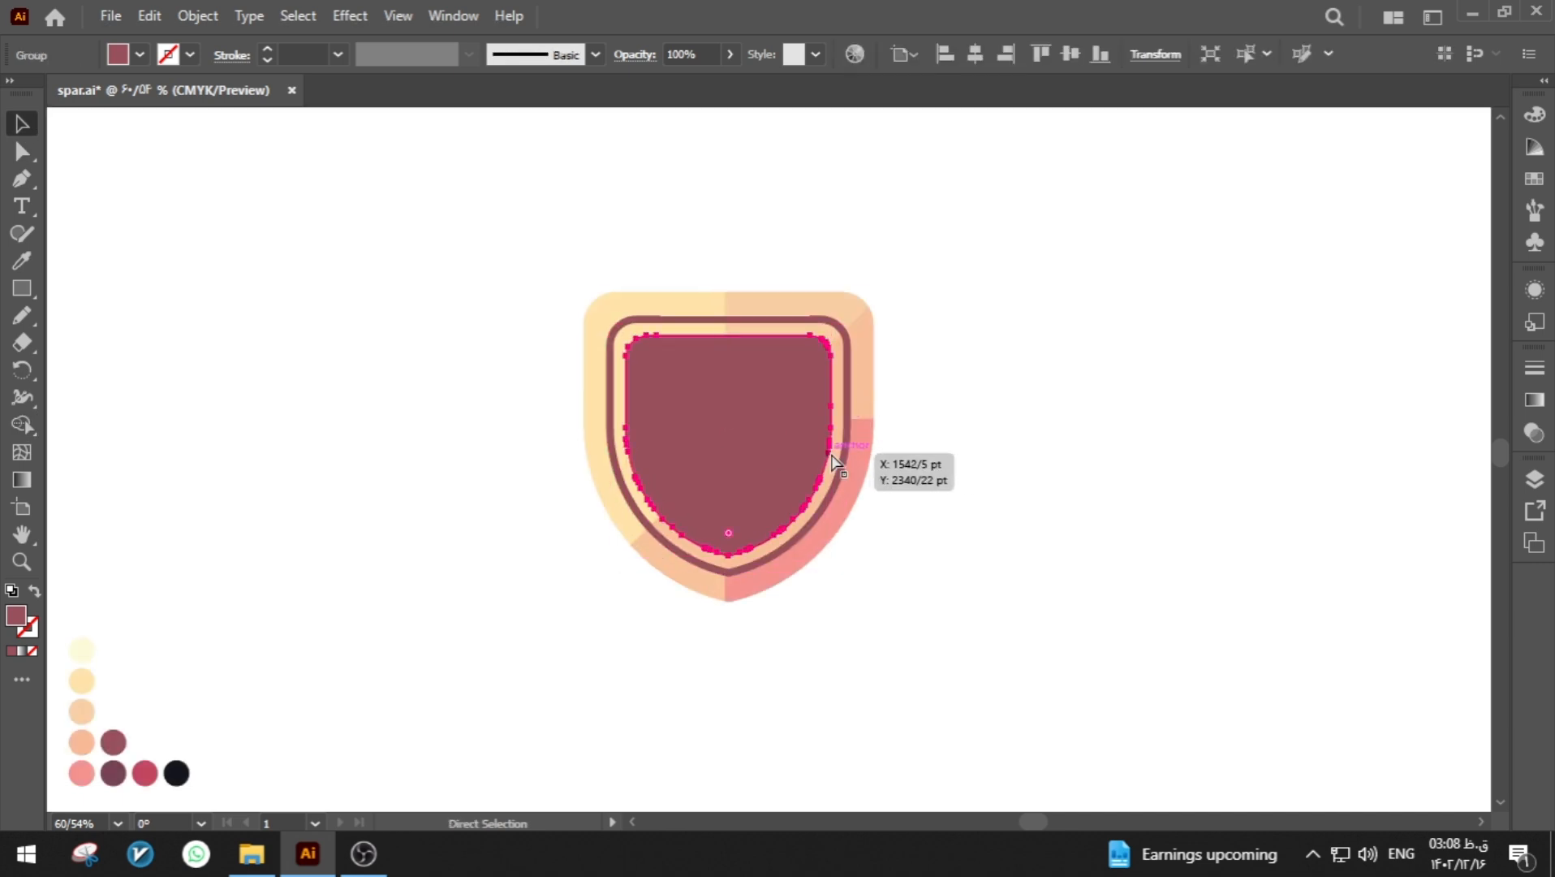
key("ctrl+x")
double_click(738, 355)
key("ctrl+f")
- Remove the maroon inner shape and the right-half area beneath it with Shape Builder, and save the file
left_click_drag(488, 284, 762, 439)
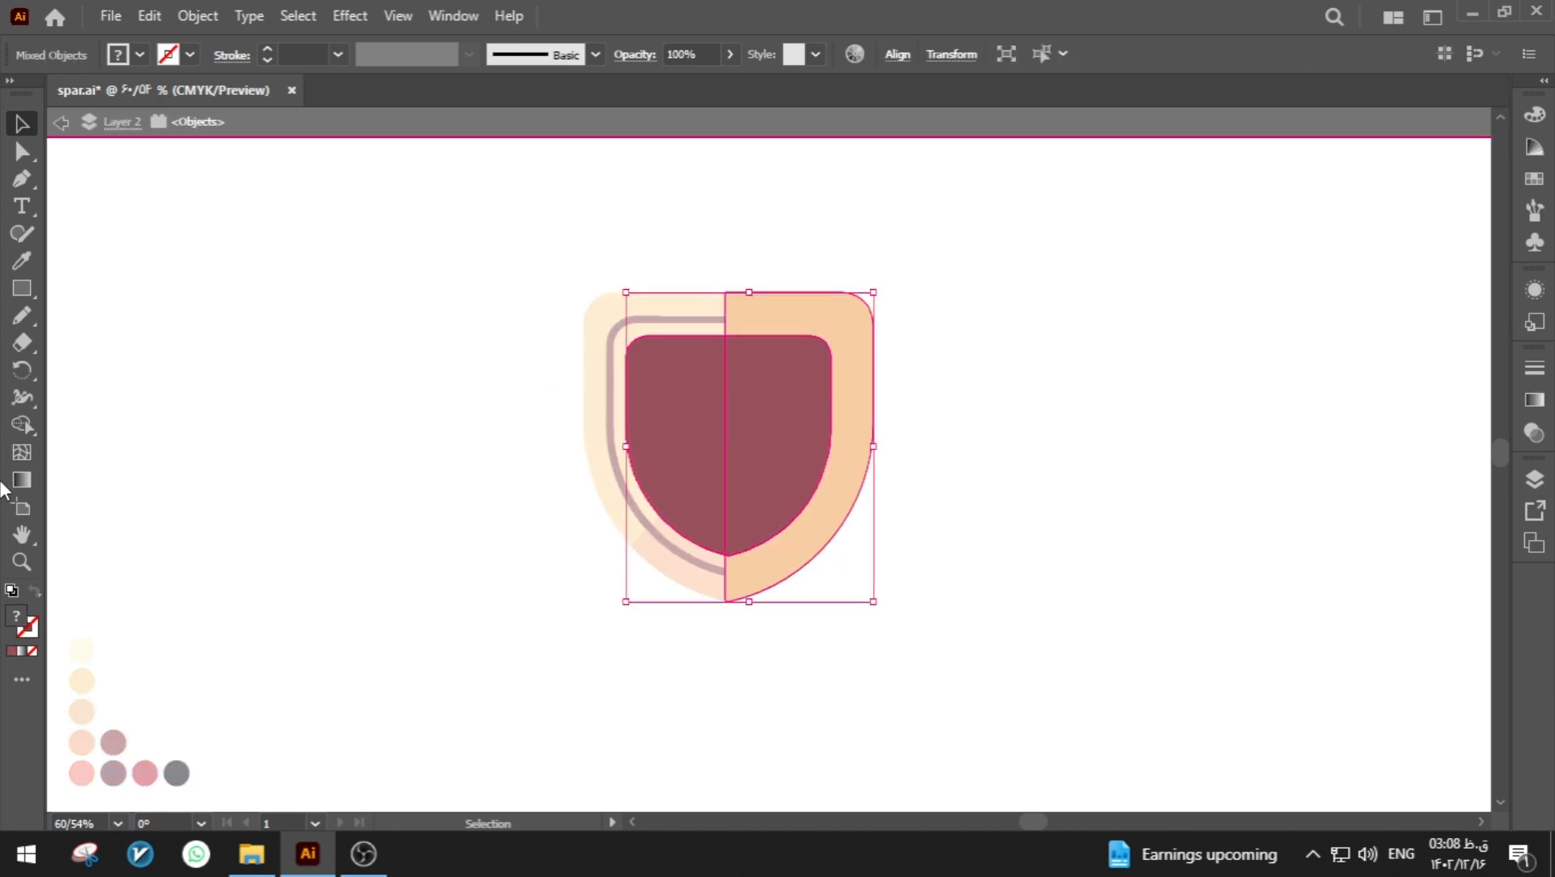
left_click(29, 430)
left_click_drag(534, 386, 755, 434)
key("a")
double_click(518, 397)
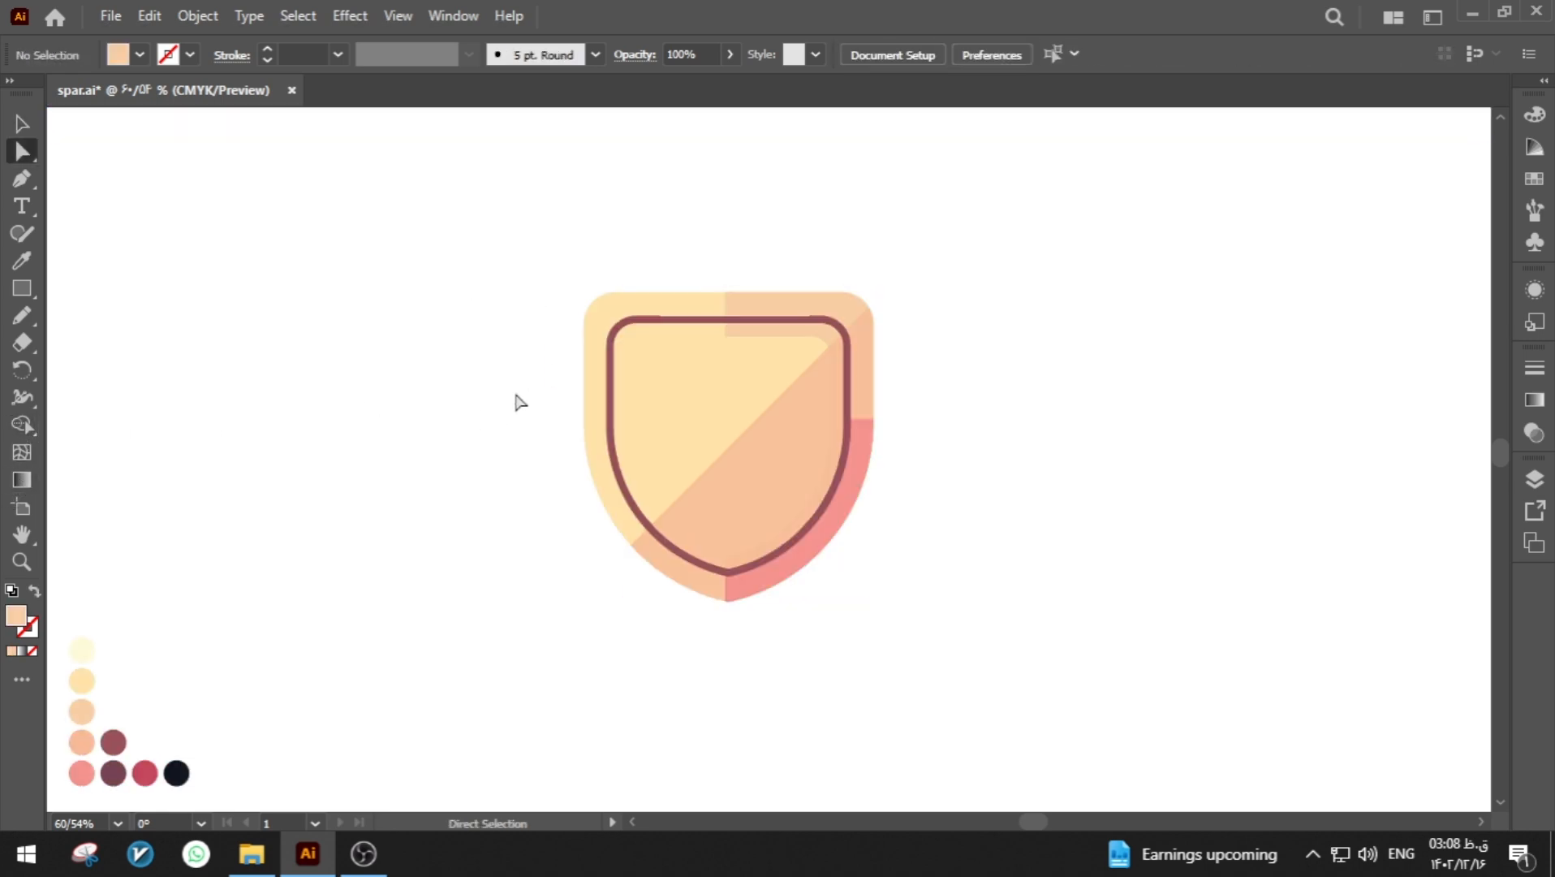
key("ctrl+s")
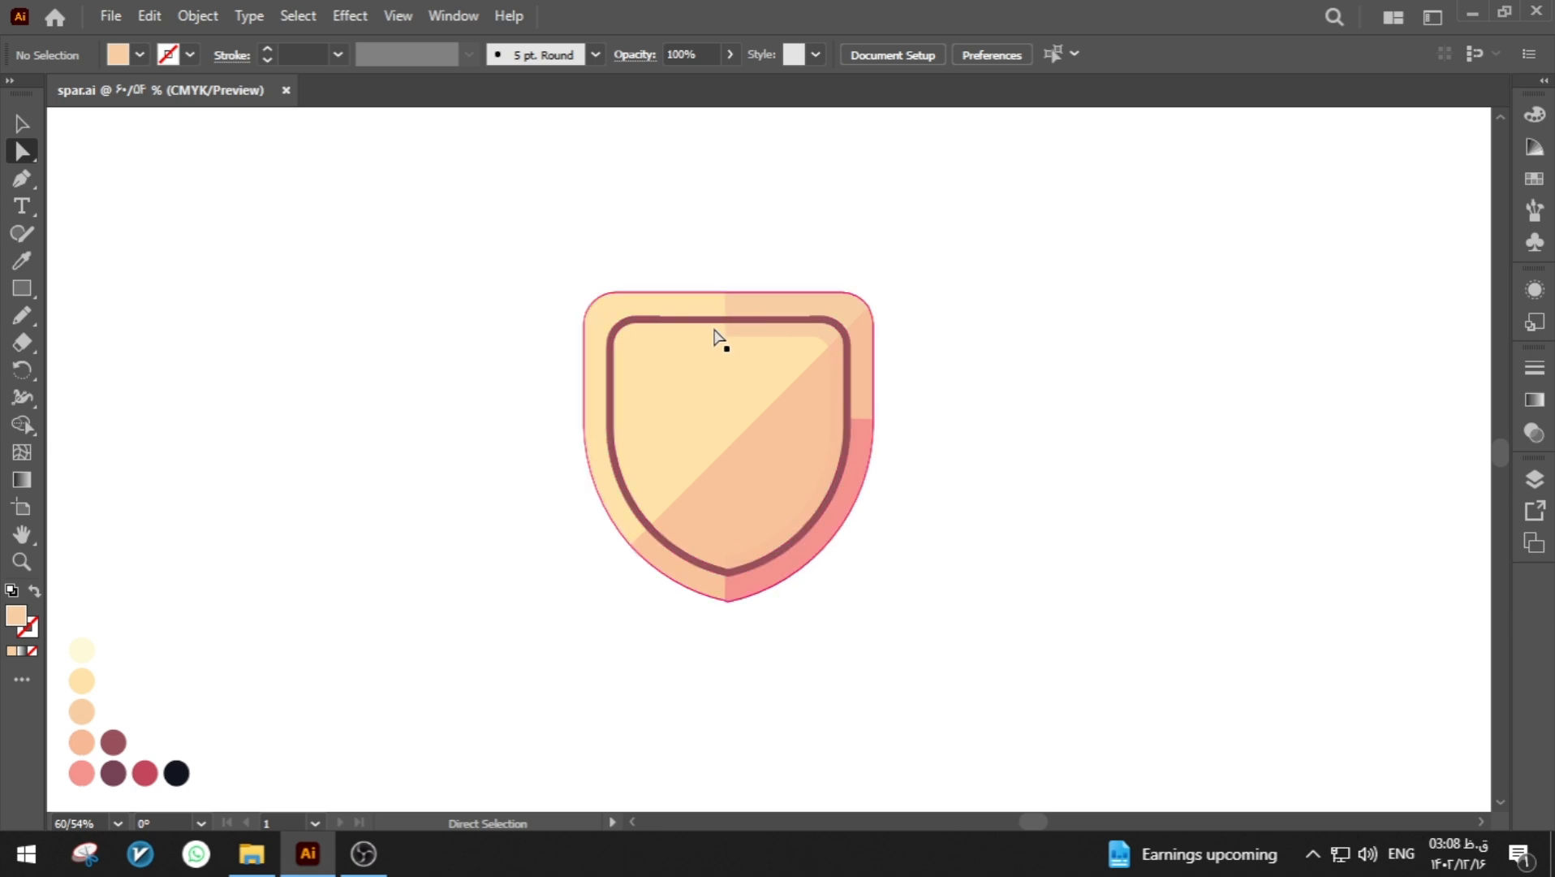
- Round the lower-left corner of the right-half shading strip just below the inner border's upper edge
left_click(742, 333)
left_click_drag(742, 329, 763, 322)
left_click(769, 232)
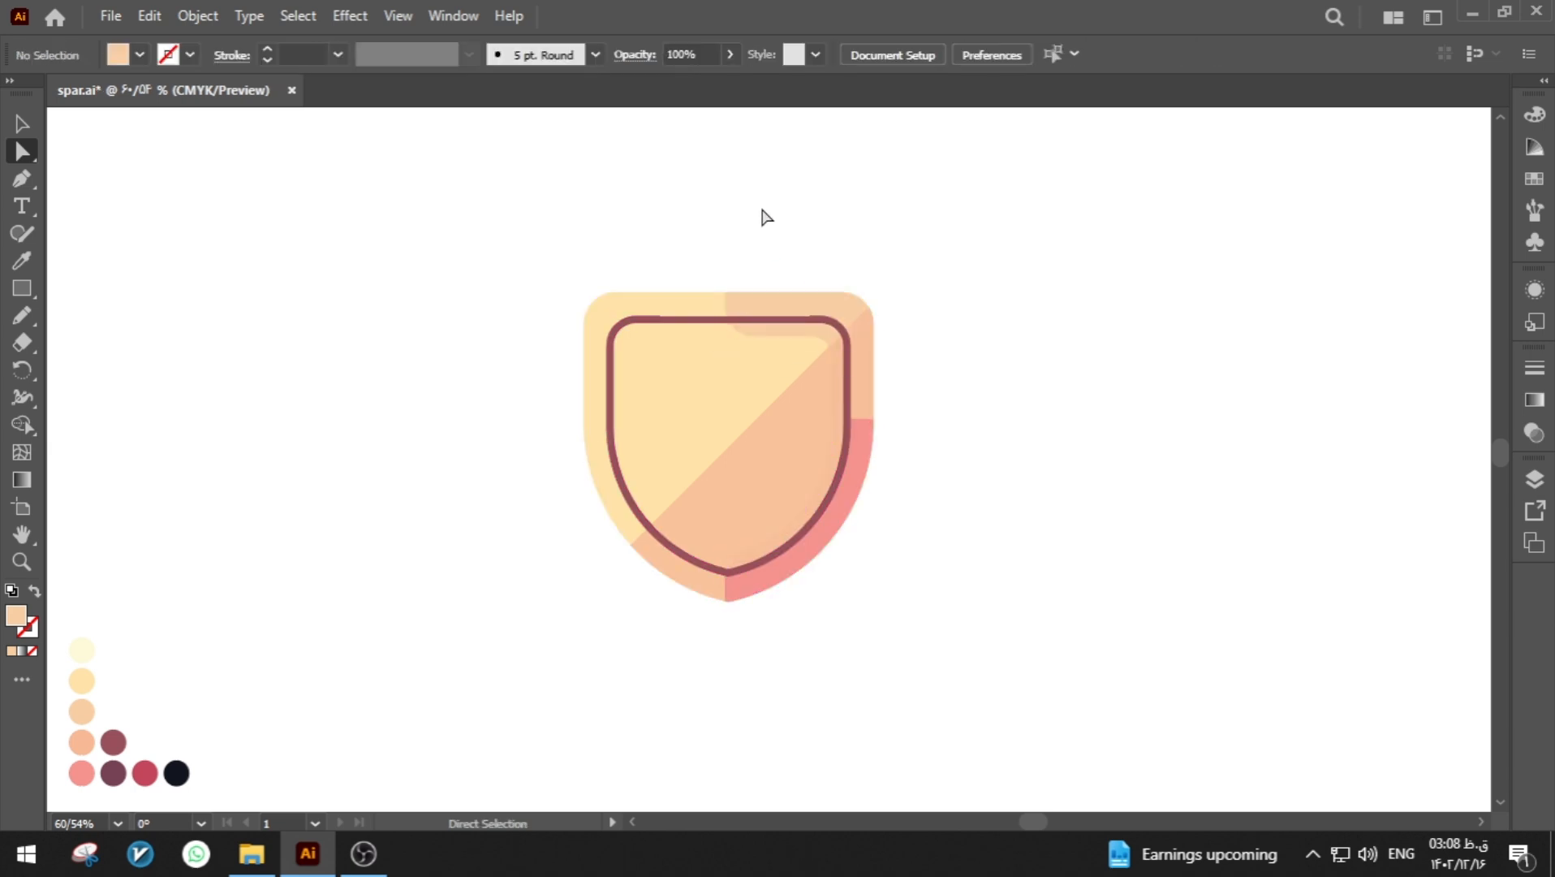
- Set the opacity of the shield's diagonal lower-right half to 40%
left_click(795, 455)
left_click(731, 53)
left_click(677, 83)
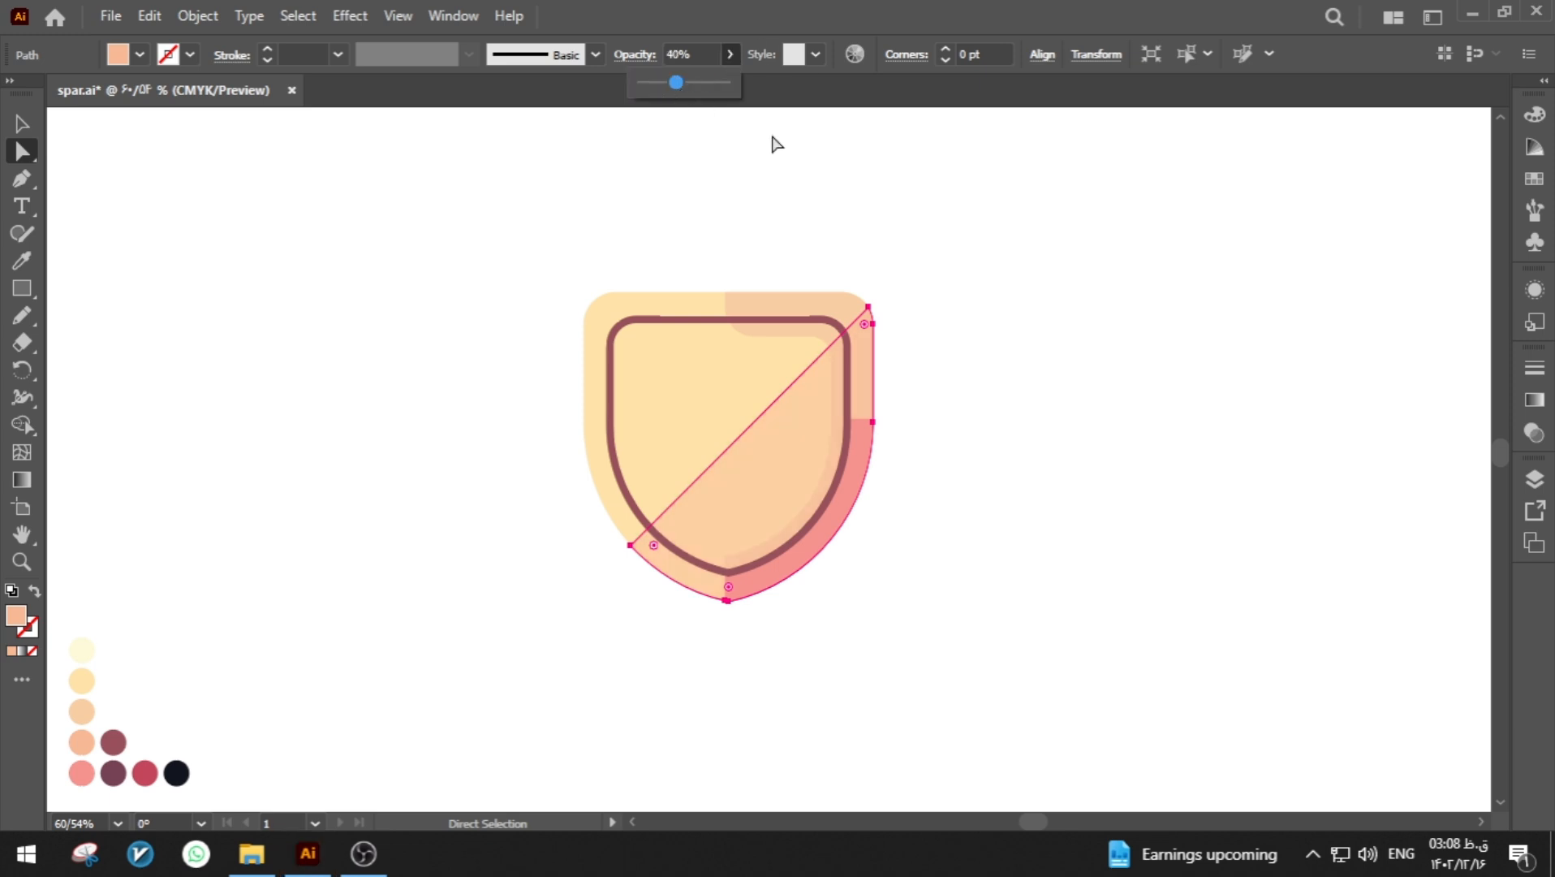
left_click(772, 138)
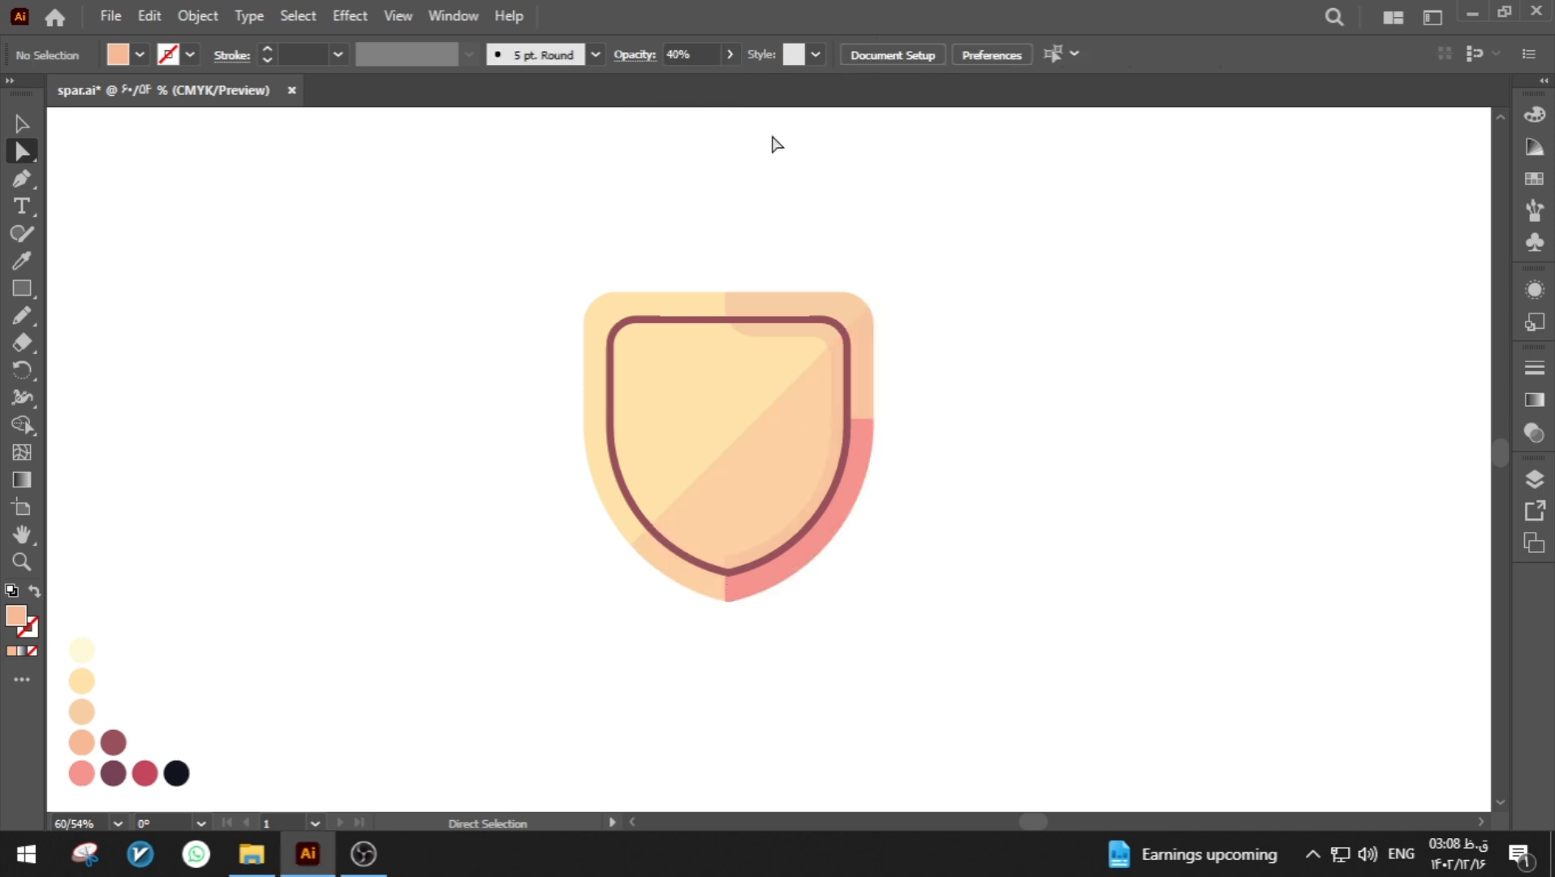
- Isolate the maroon border group and fill the area it encloses as a new shape with Shape Builder
left_click(22, 182)
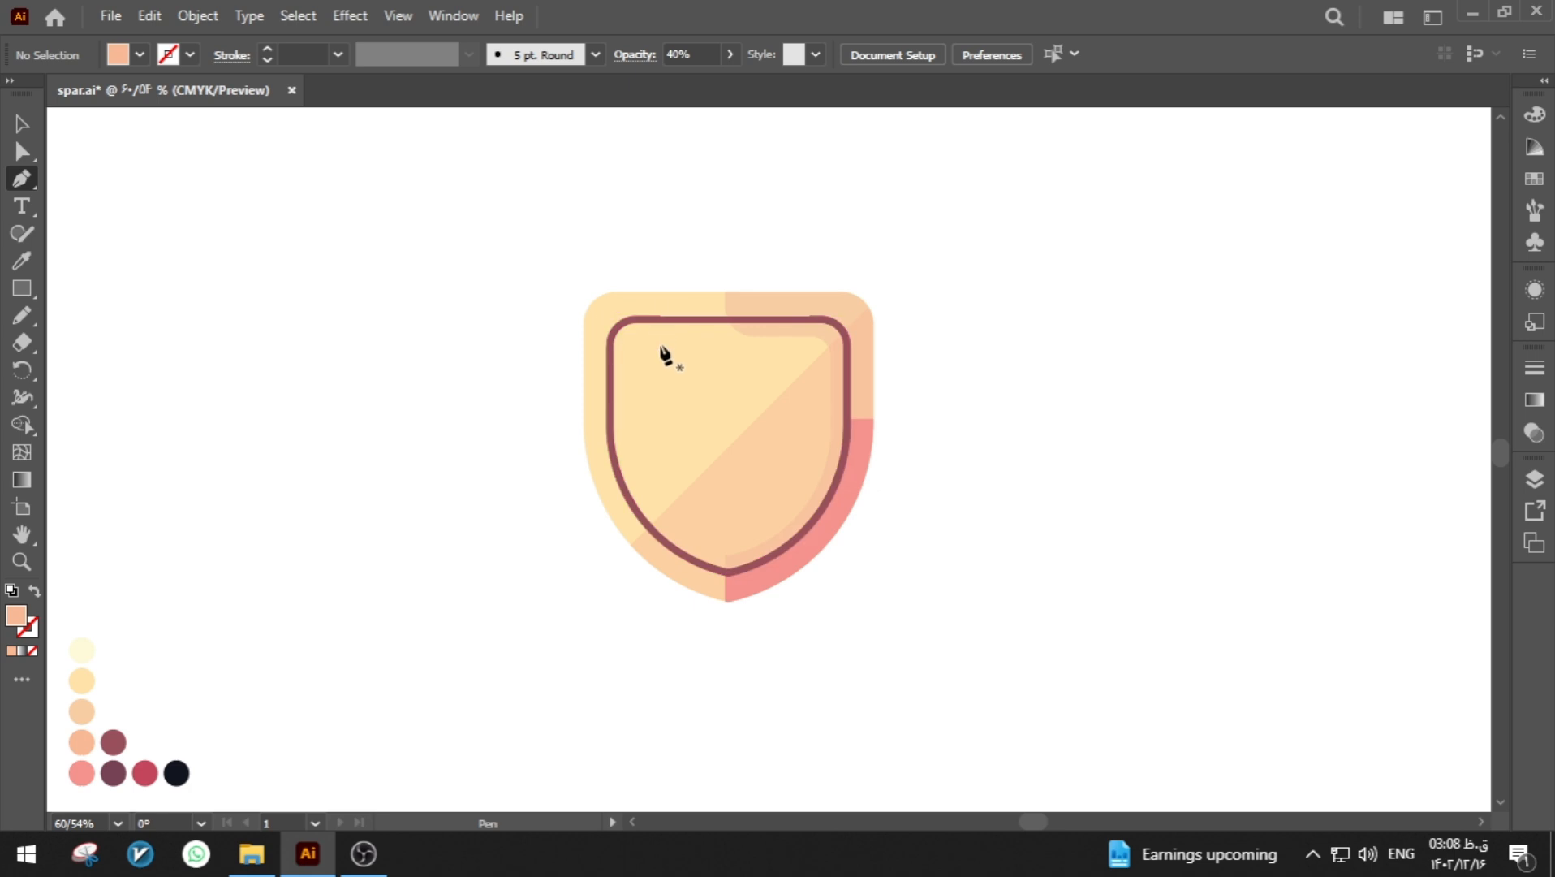
left_click(22, 124)
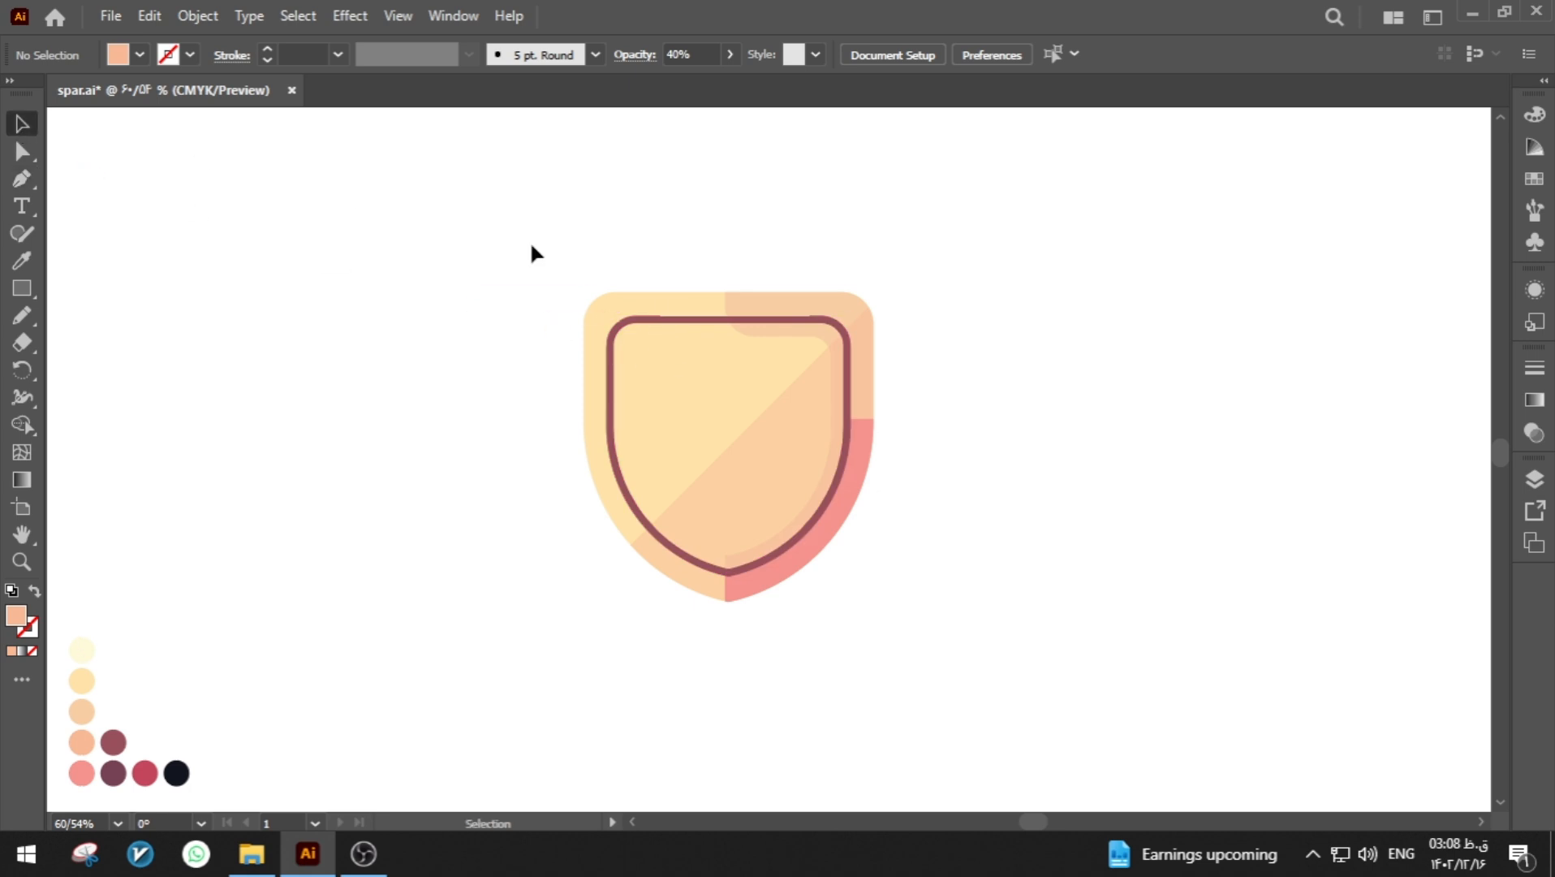
left_click(690, 325)
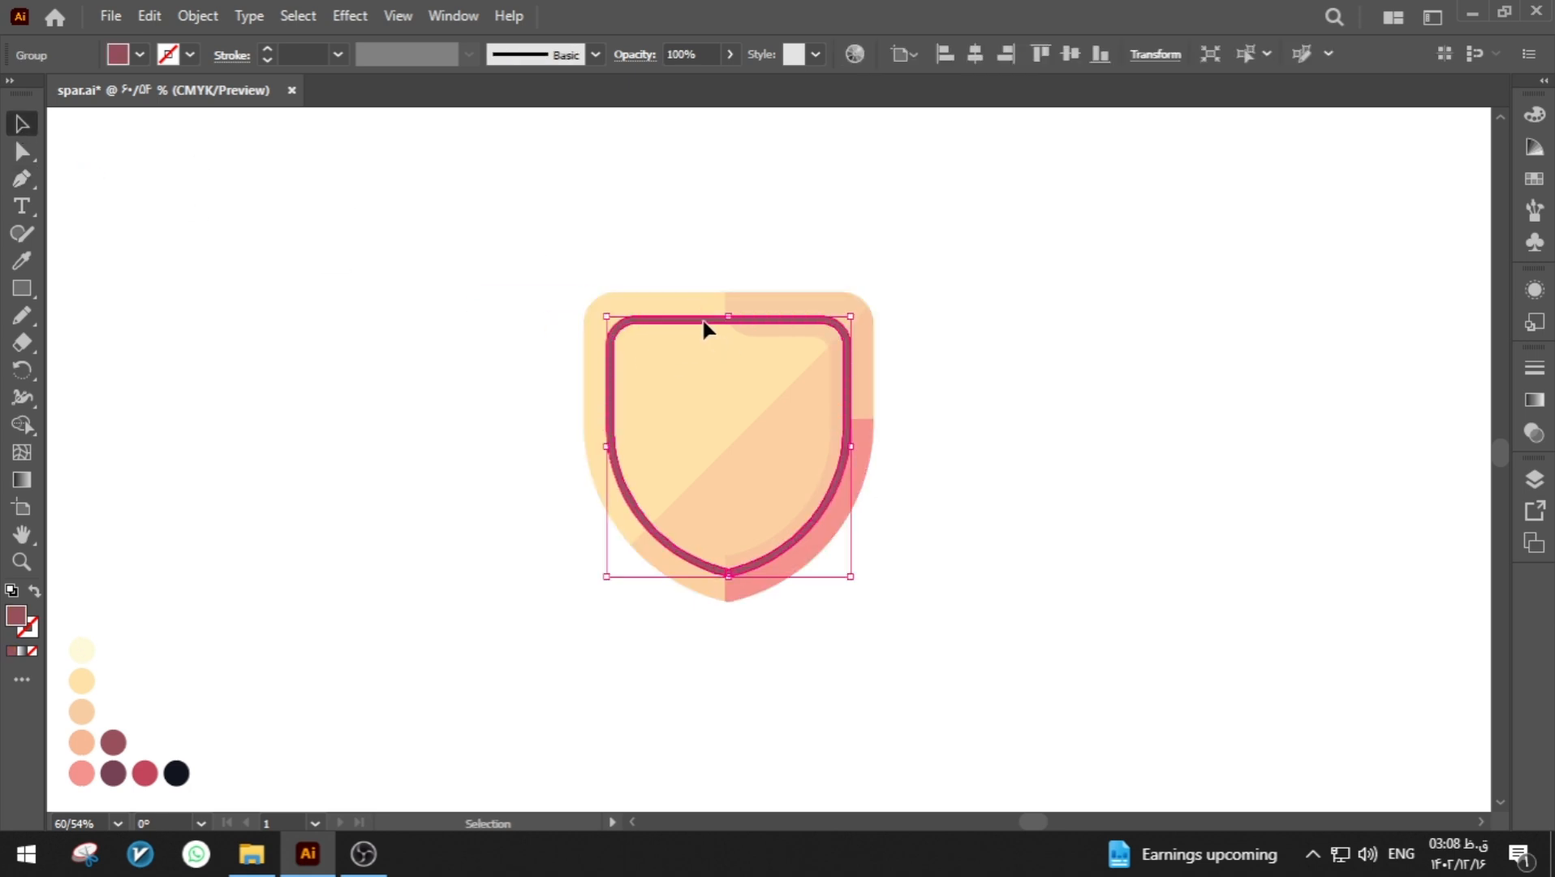
double_click(704, 329)
left_click_drag(446, 288, 670, 439)
left_click(30, 423)
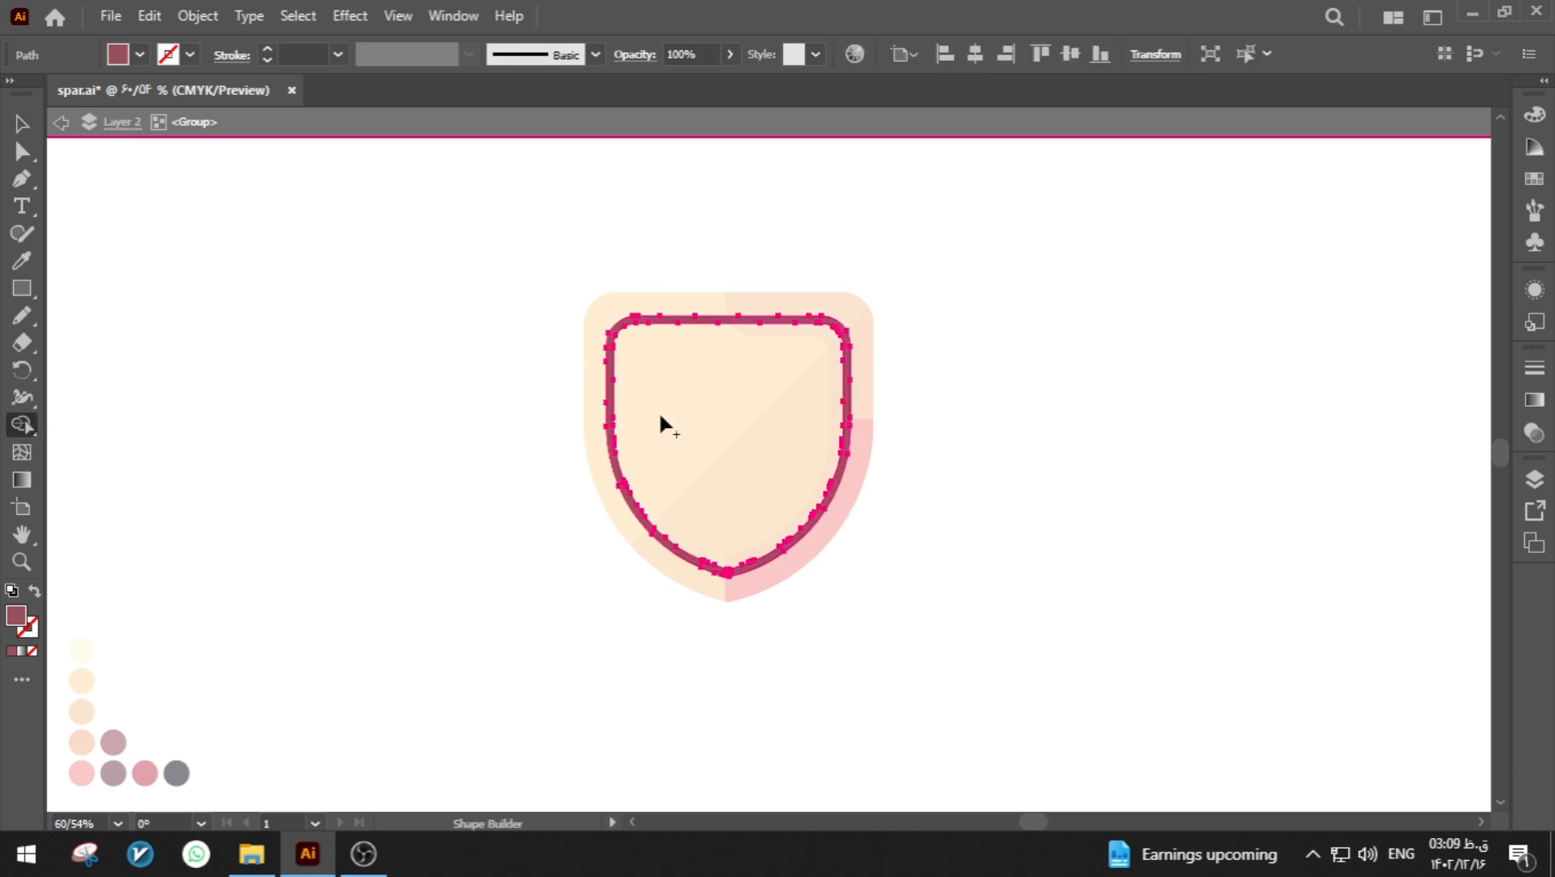
left_click(659, 409)
- Shrink the new maroon shape evenly inside the border, swap its fill to a stroke, and apply the 5 pt. Round brush
left_click(22, 124)
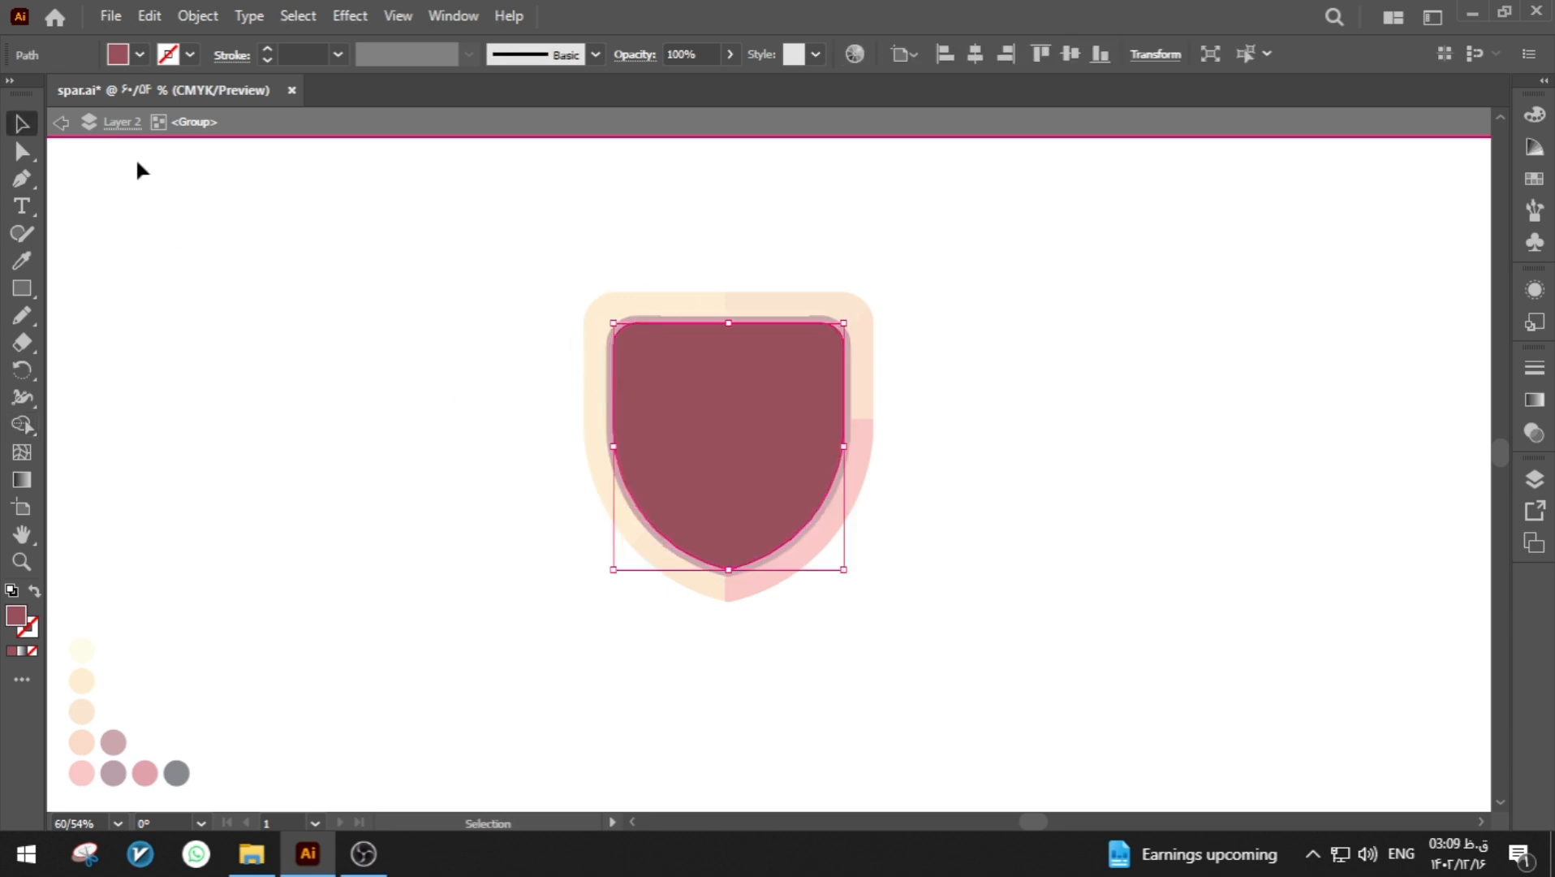
left_click_drag(730, 327, 731, 344)
left_click(36, 592)
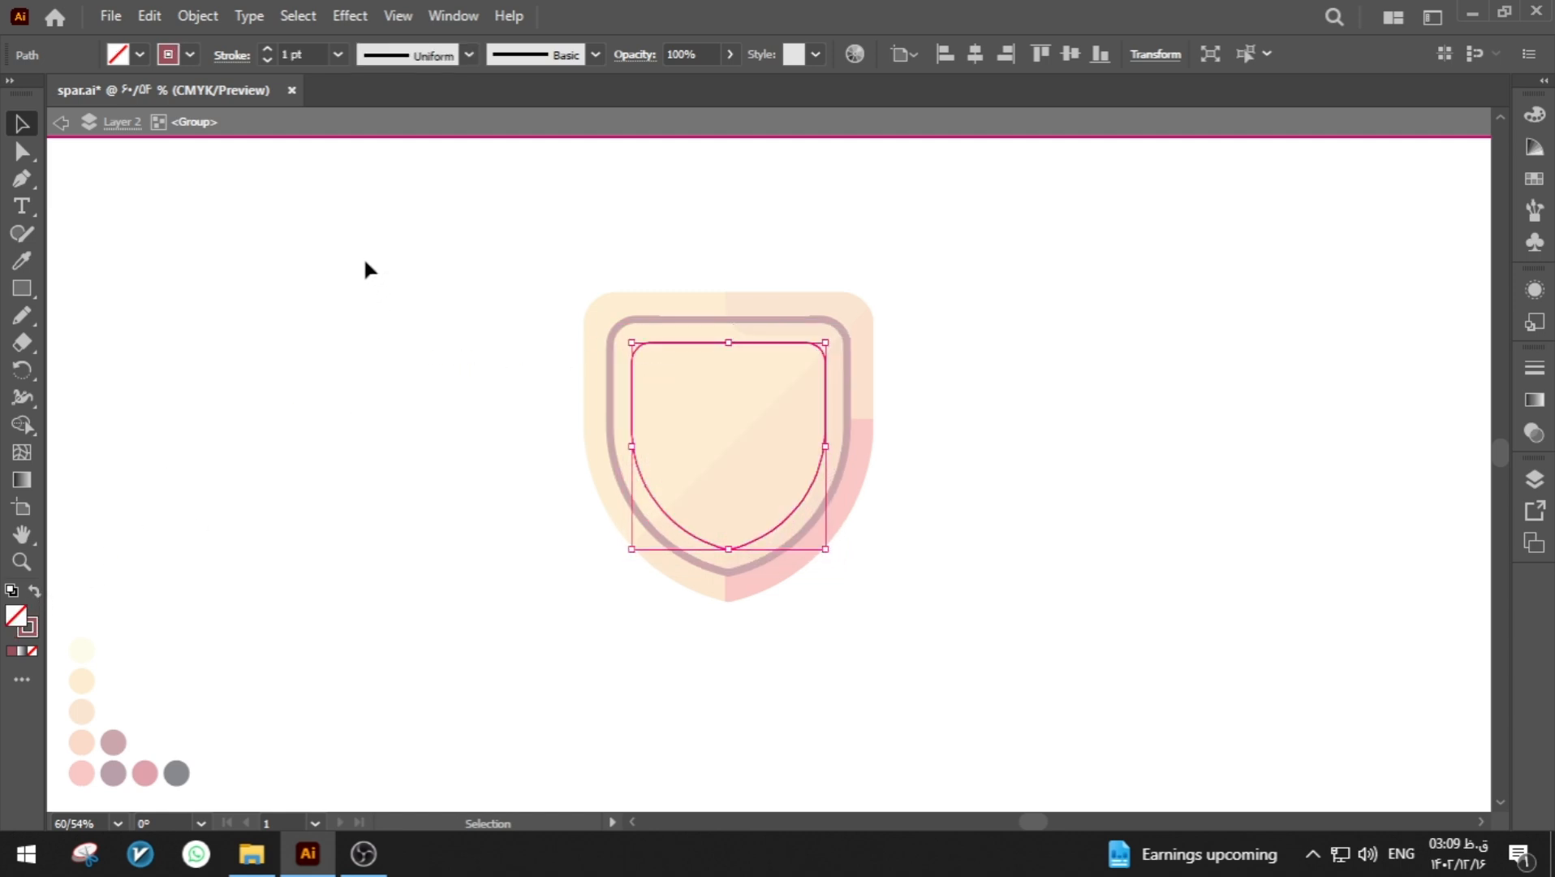
left_click(511, 63)
left_click(391, 104)
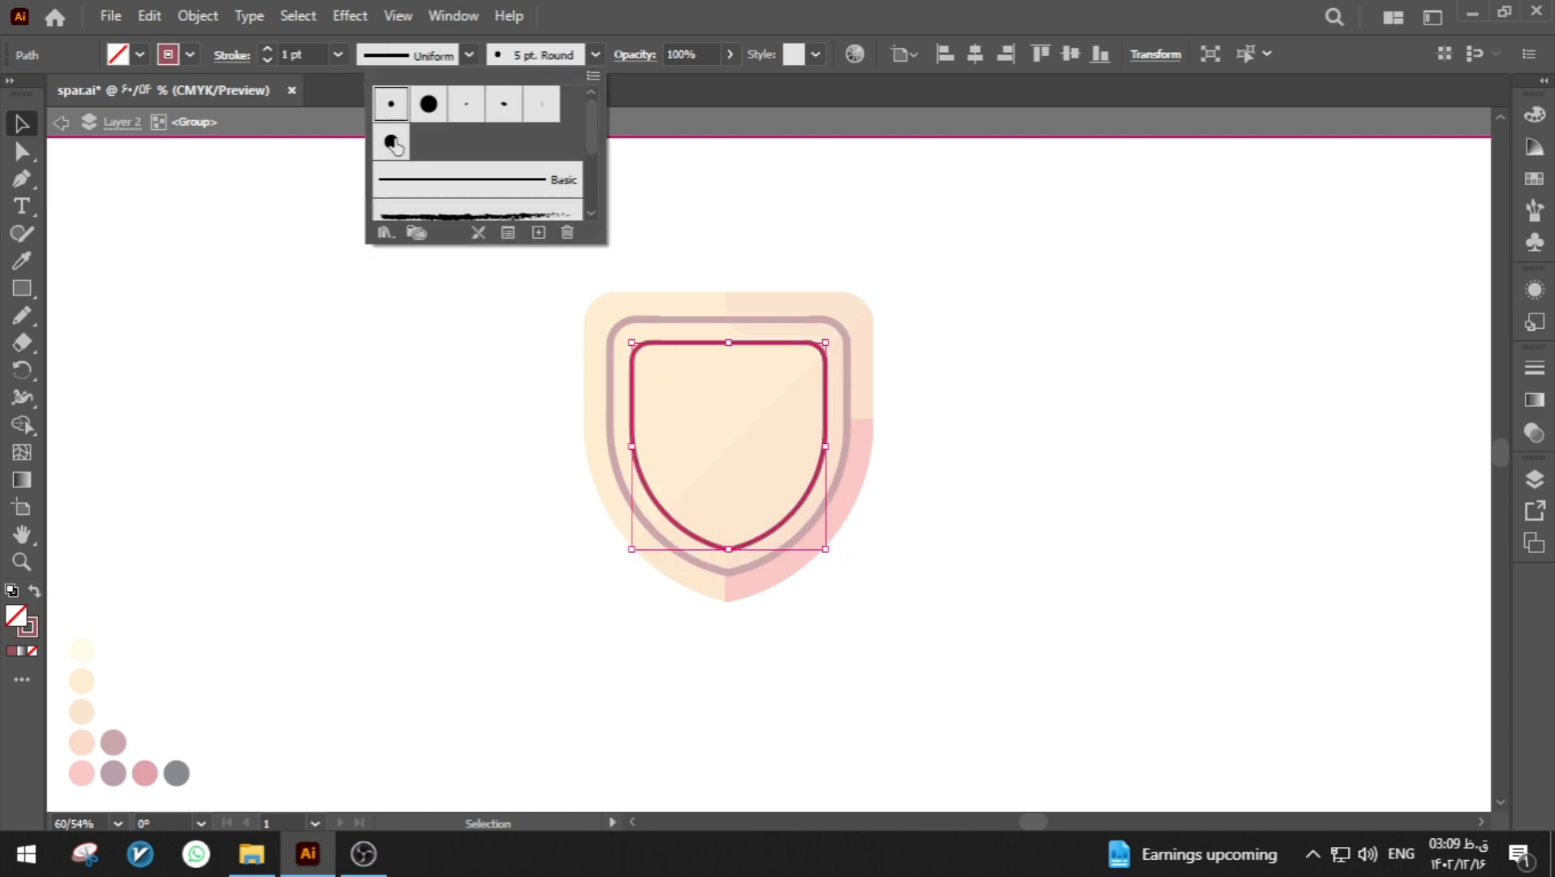
- Try stroke weights of 2 pt and 1.5 pt on the inner outline
left_click(312, 53)
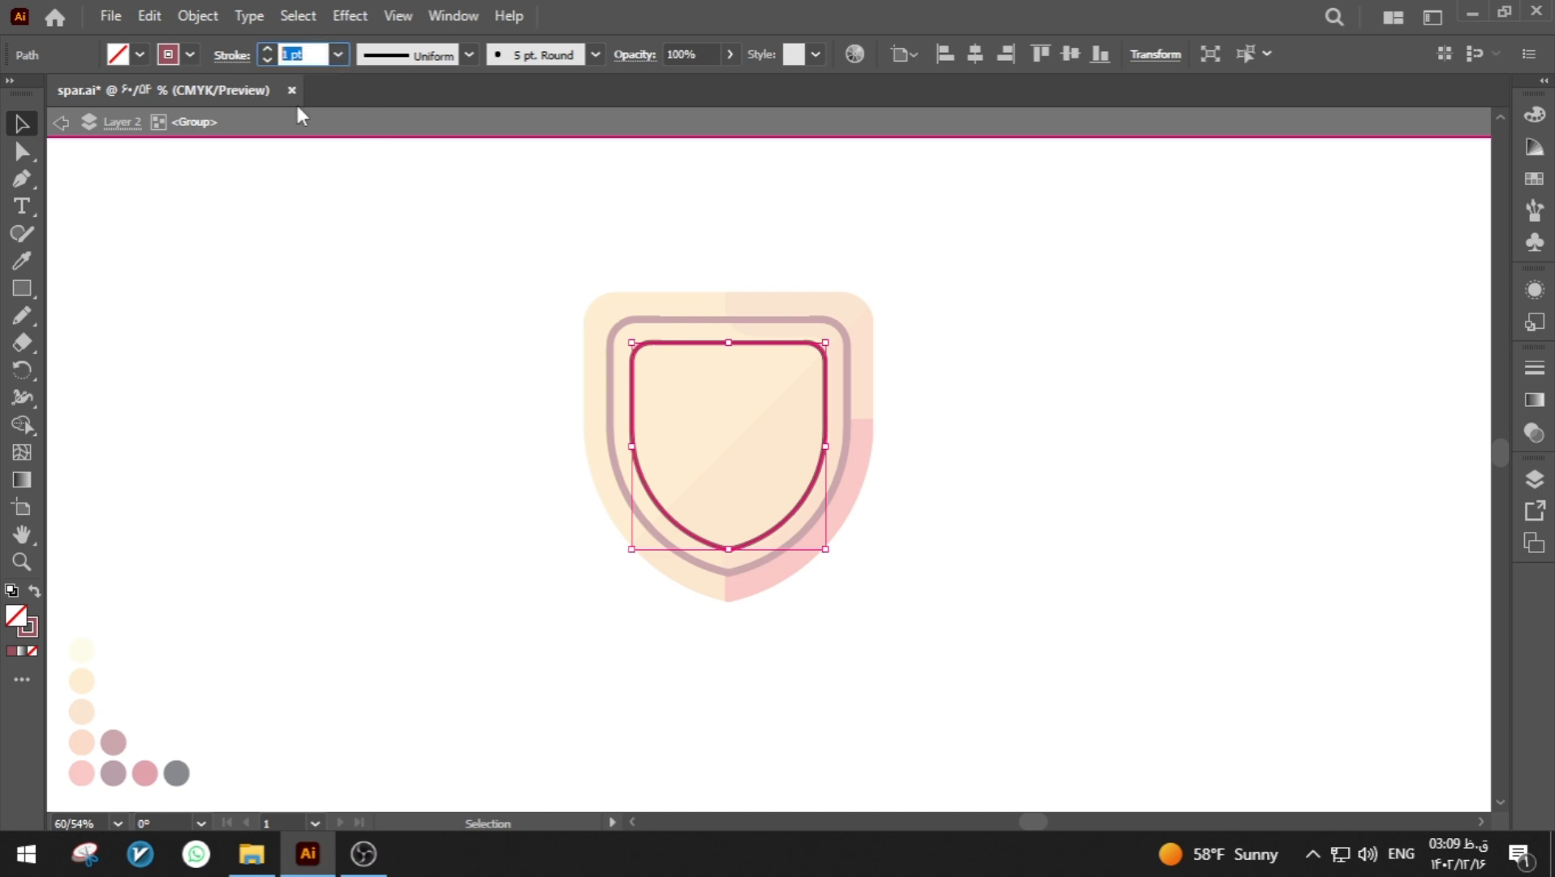
type("2")
left_click(399, 250)
left_click_drag(598, 268, 751, 358)
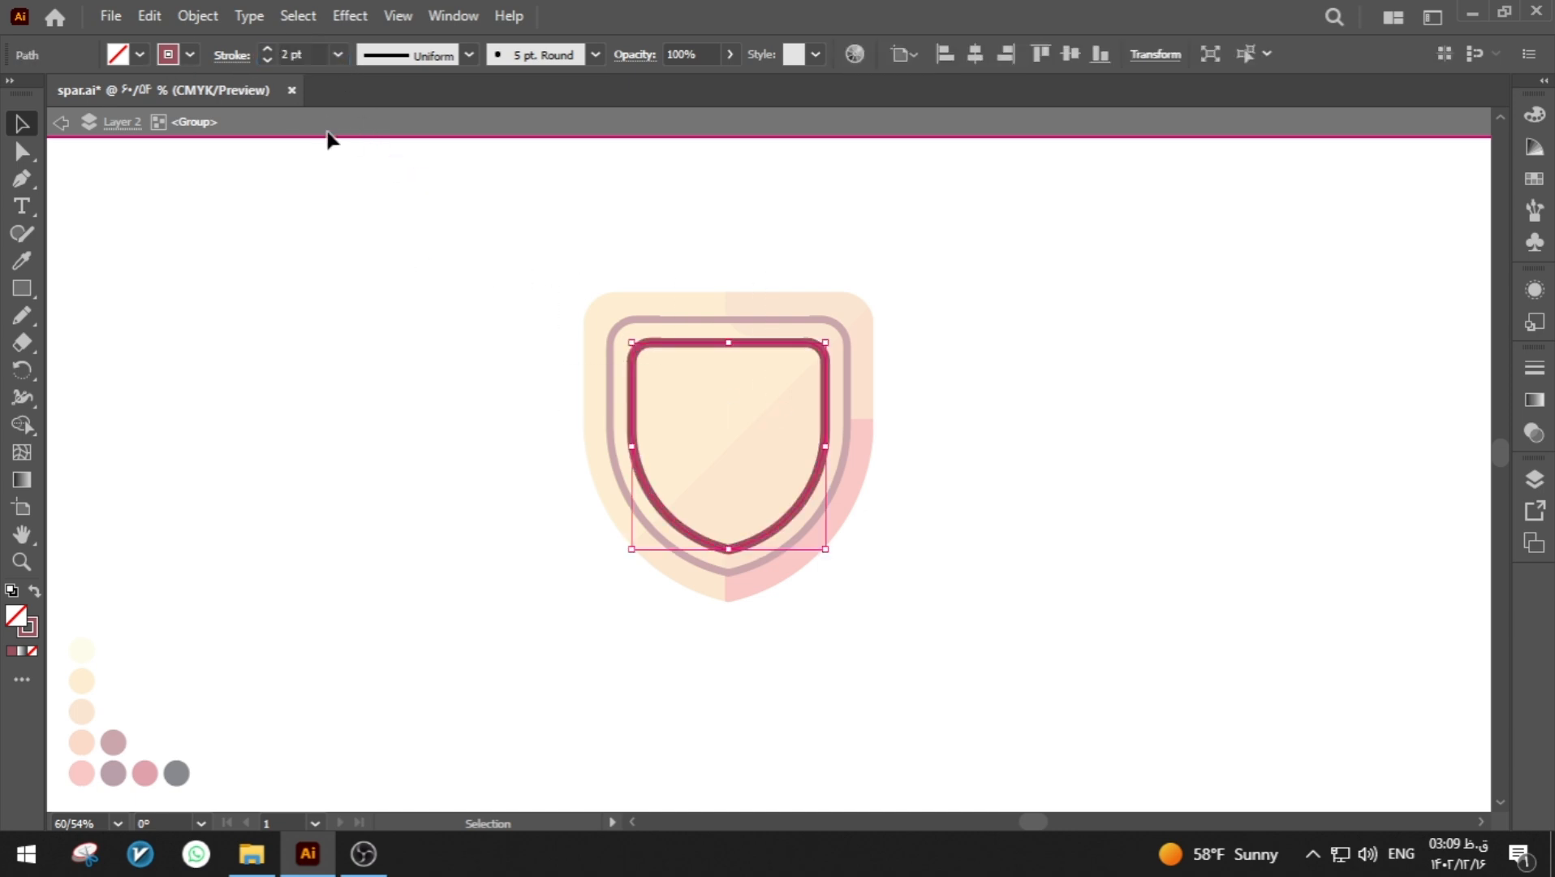
left_click(314, 52)
left_click(434, 285)
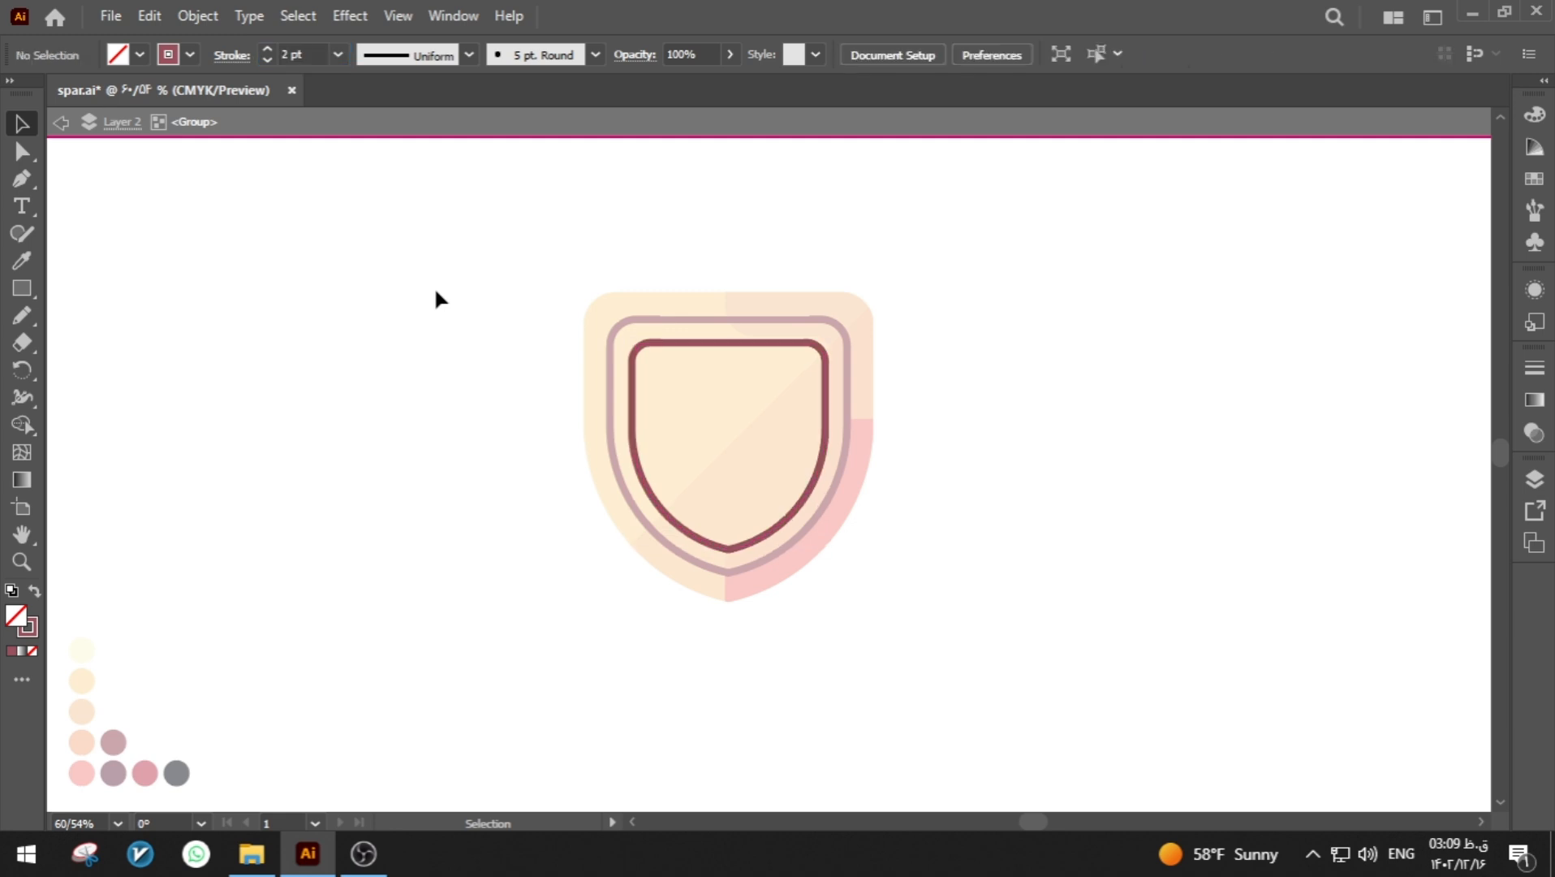
left_click_drag(475, 297, 698, 378)
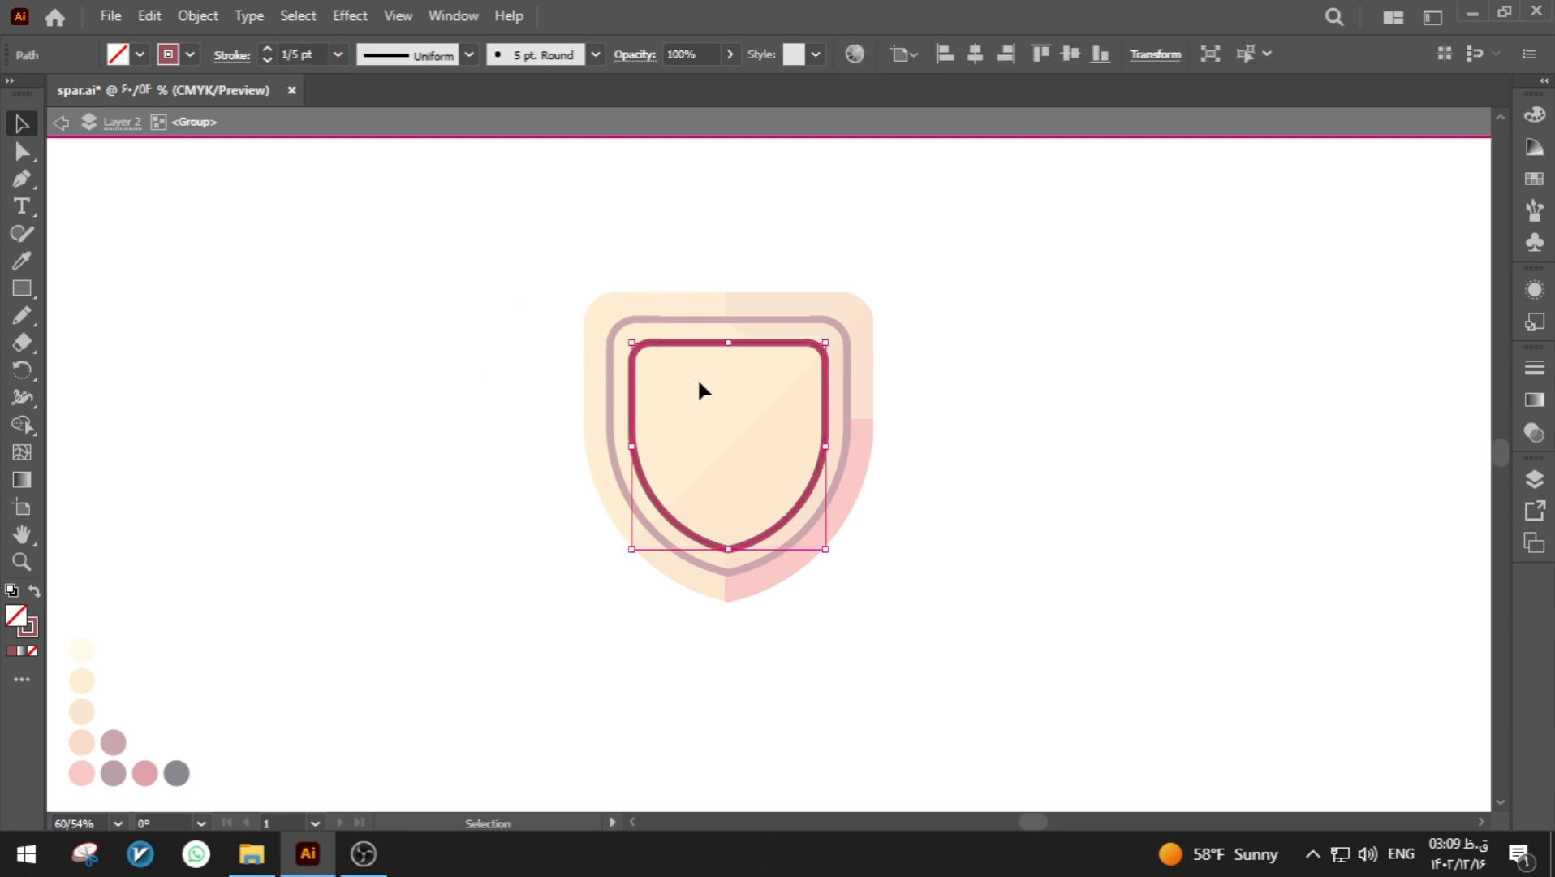
- Set the inner outline's stroke weight to 1.3 pt
left_click_drag(323, 53, 294, 54)
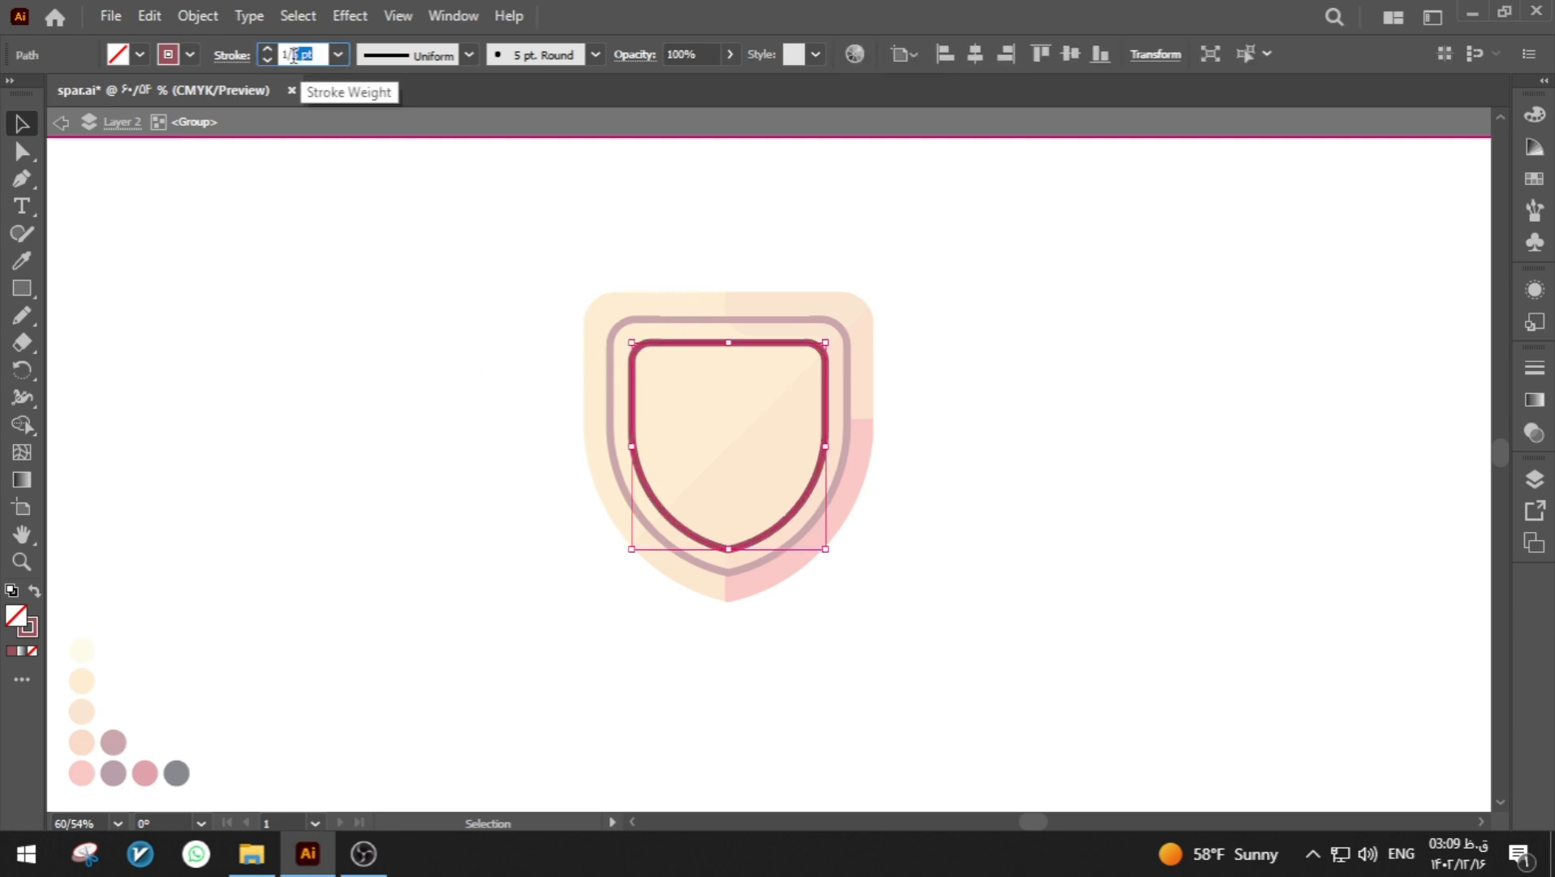
type("3")
left_click(366, 260)
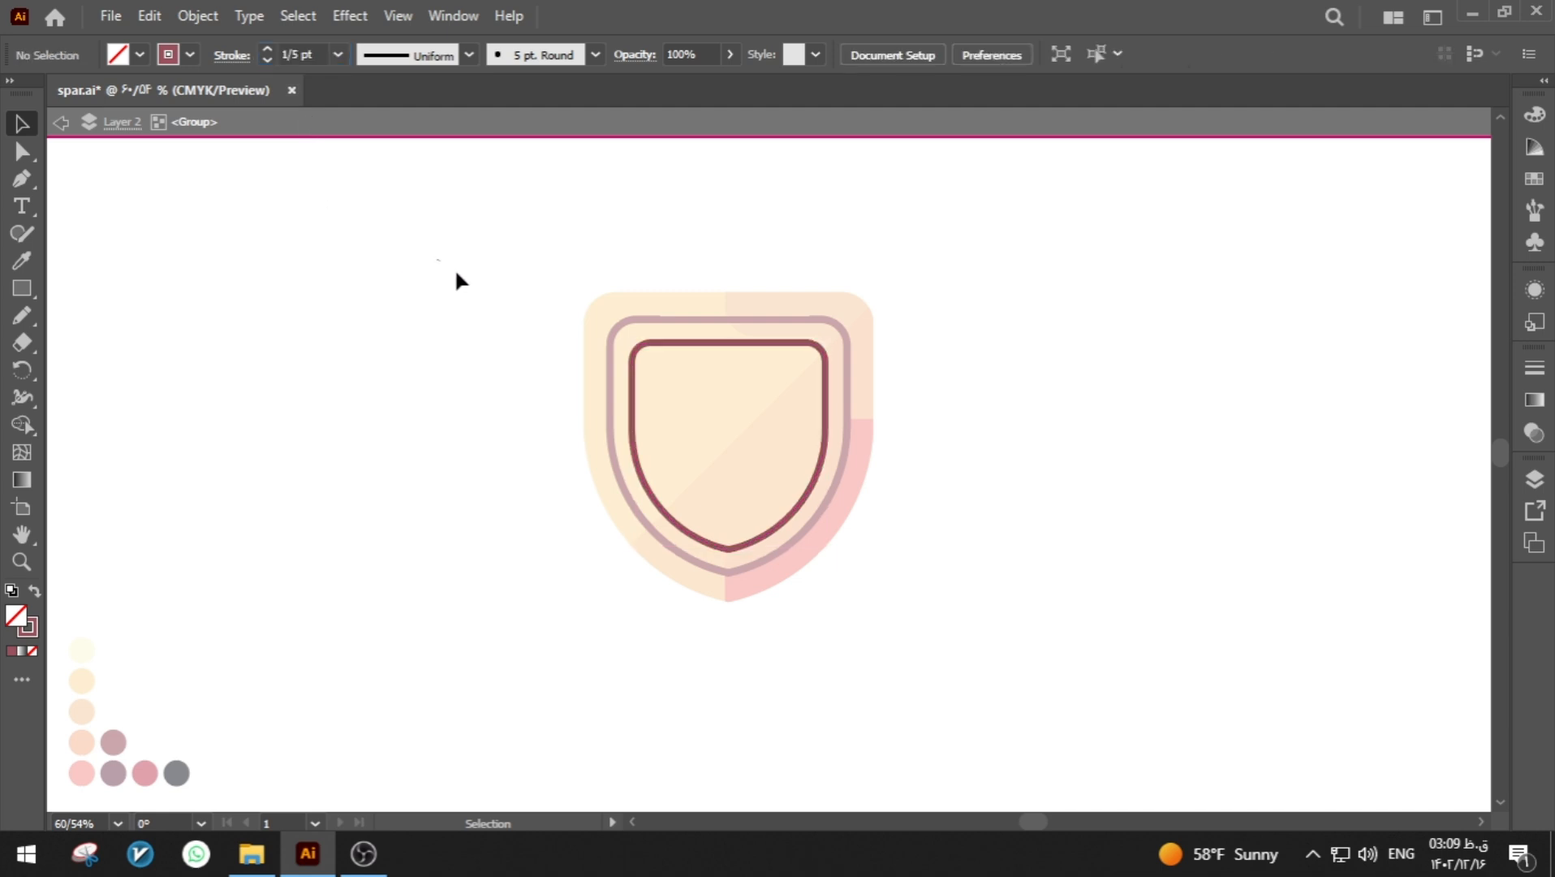
- Delete the lower-right part of the inner outline, from mid-height on its right side round past the bottom tip
left_click(633, 391)
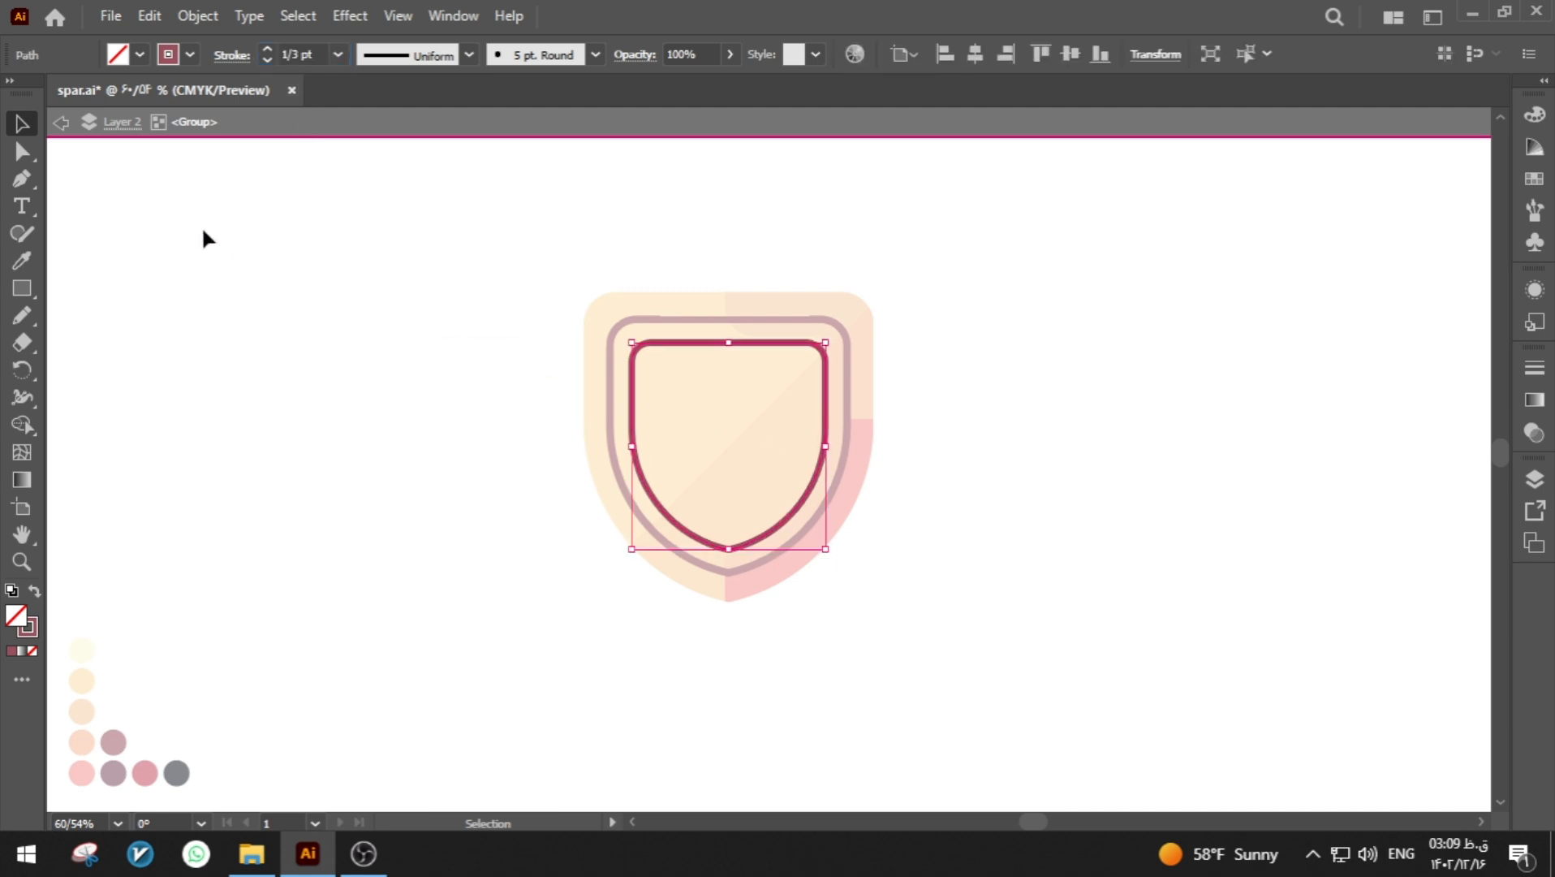
left_click(22, 345)
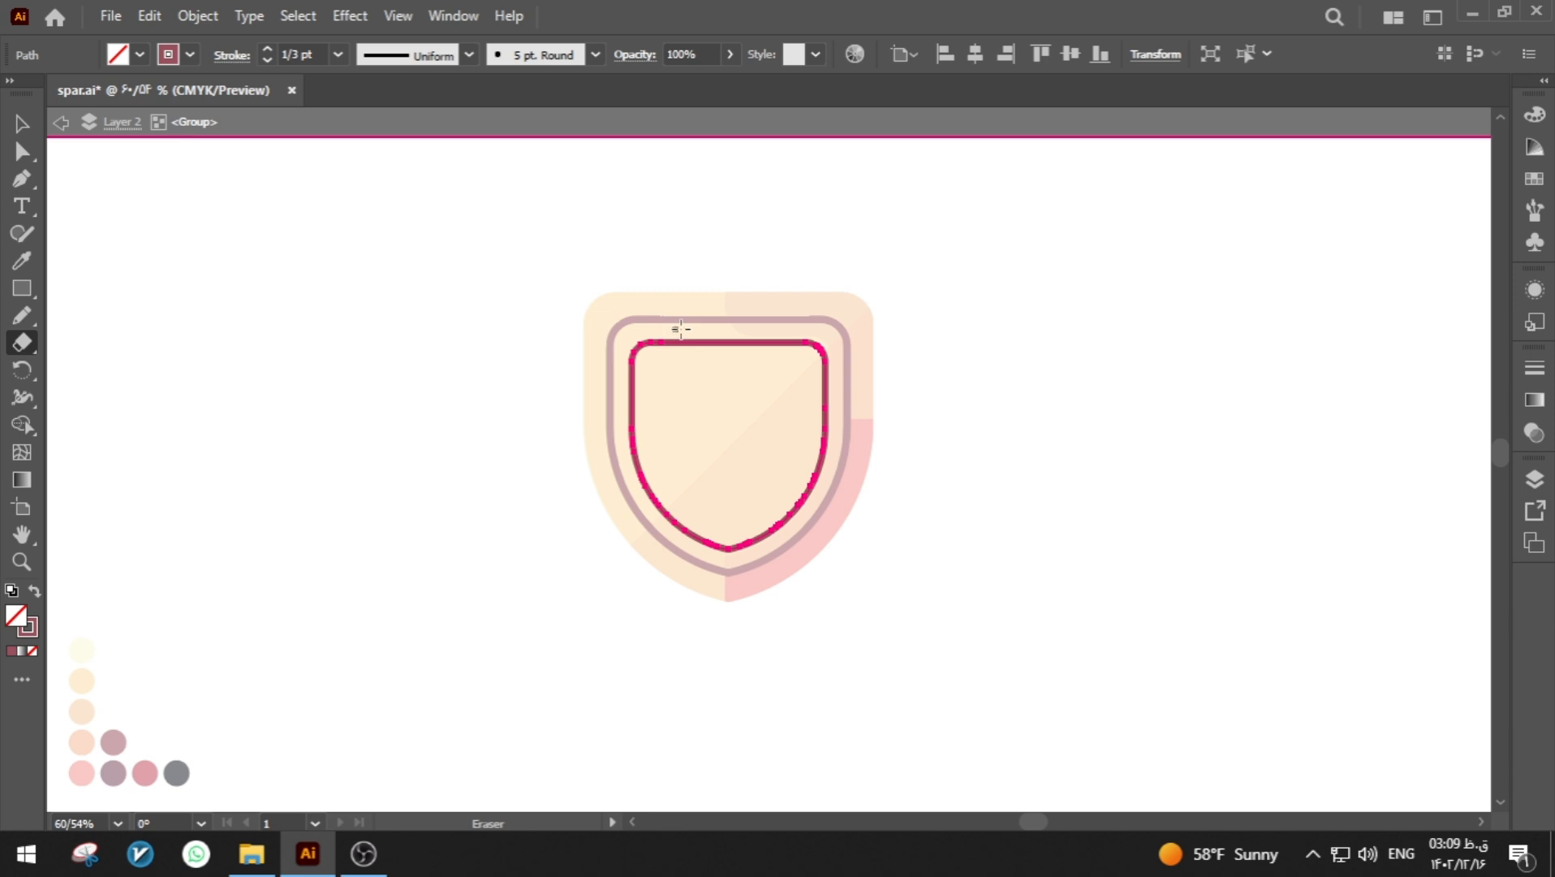
key("ctrl+z")
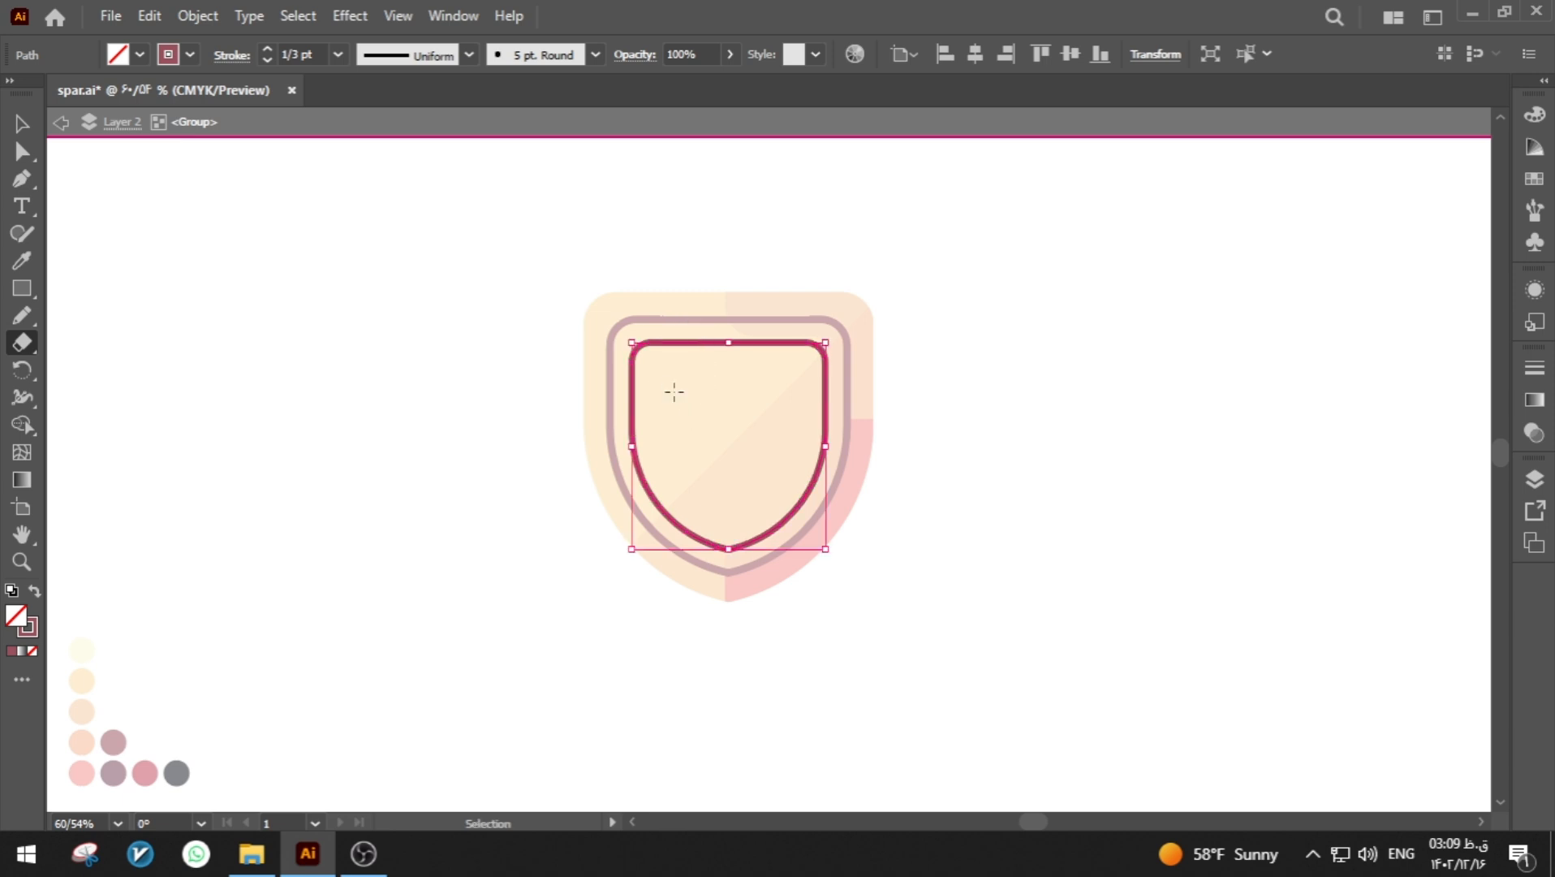
key("a")
mouse_move(897, 510)
left_mouse_down()
mouse_move(816, 452)
mouse_move(801, 418)
mouse_move(705, 420)
left_mouse_up()
key("Delete")
left_click(704, 418)
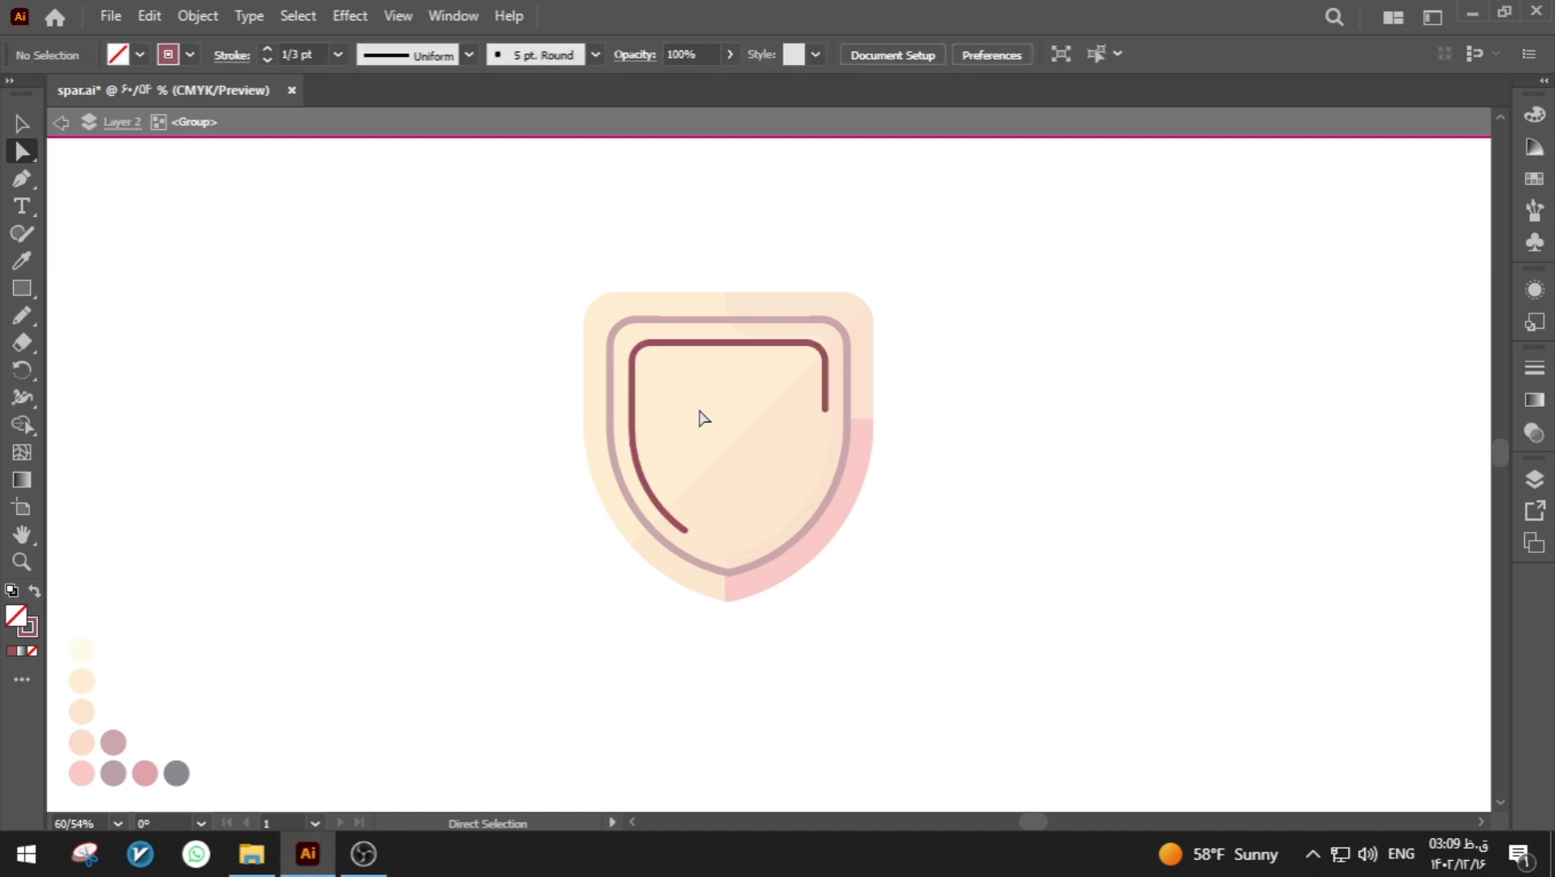
- Erase gaps along the outline's upper and left sides and delete excess segments, keeping the upper-left corner stroke and three short dashes
left_click_drag(571, 304, 688, 388)
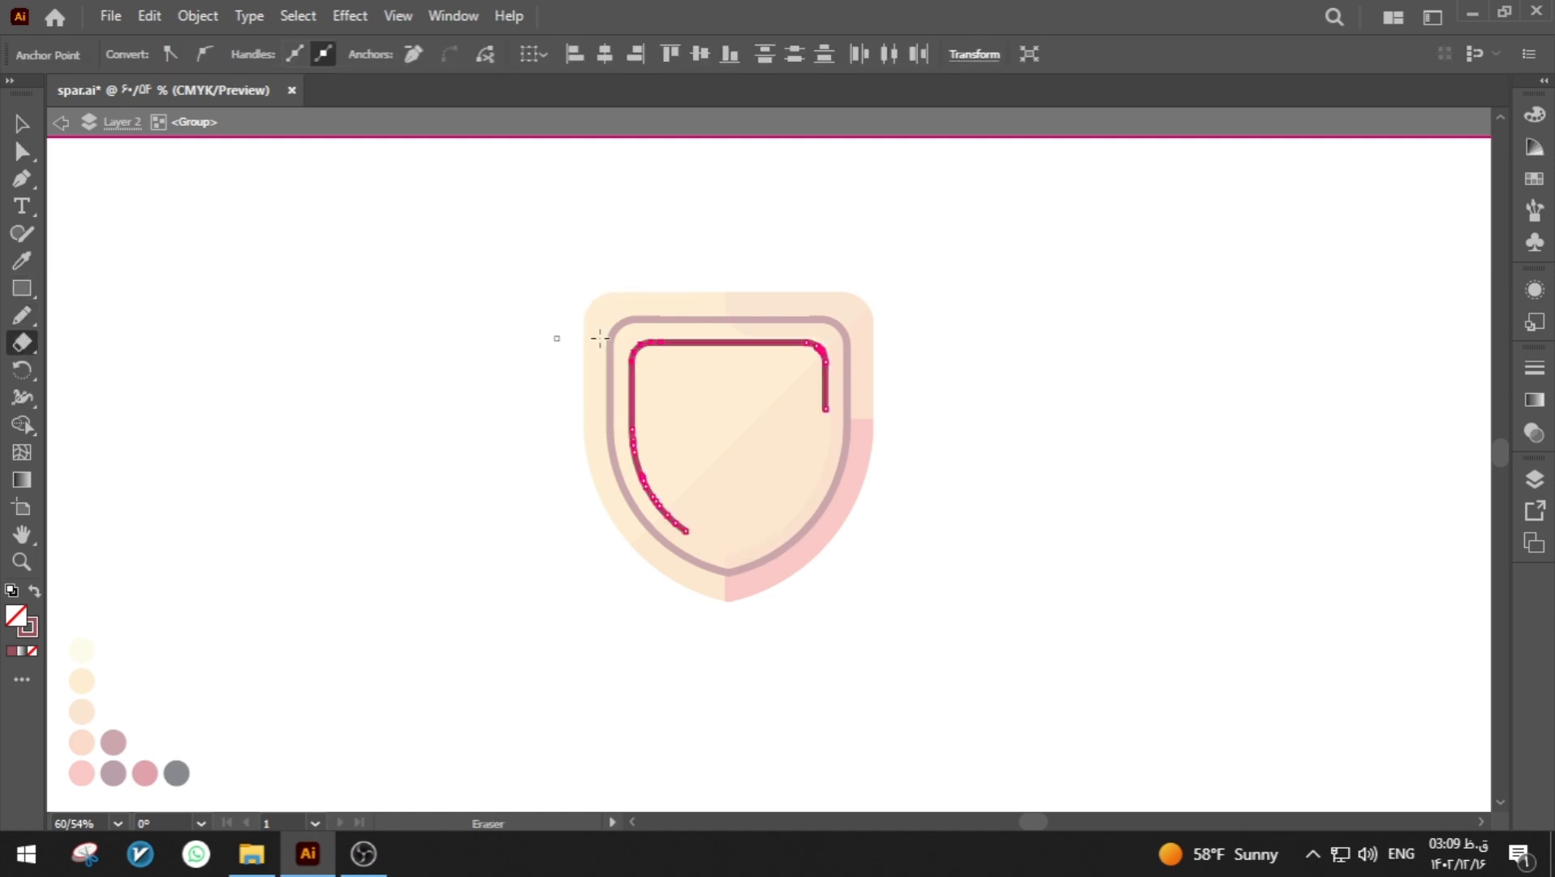
left_click_drag(690, 323, 642, 382)
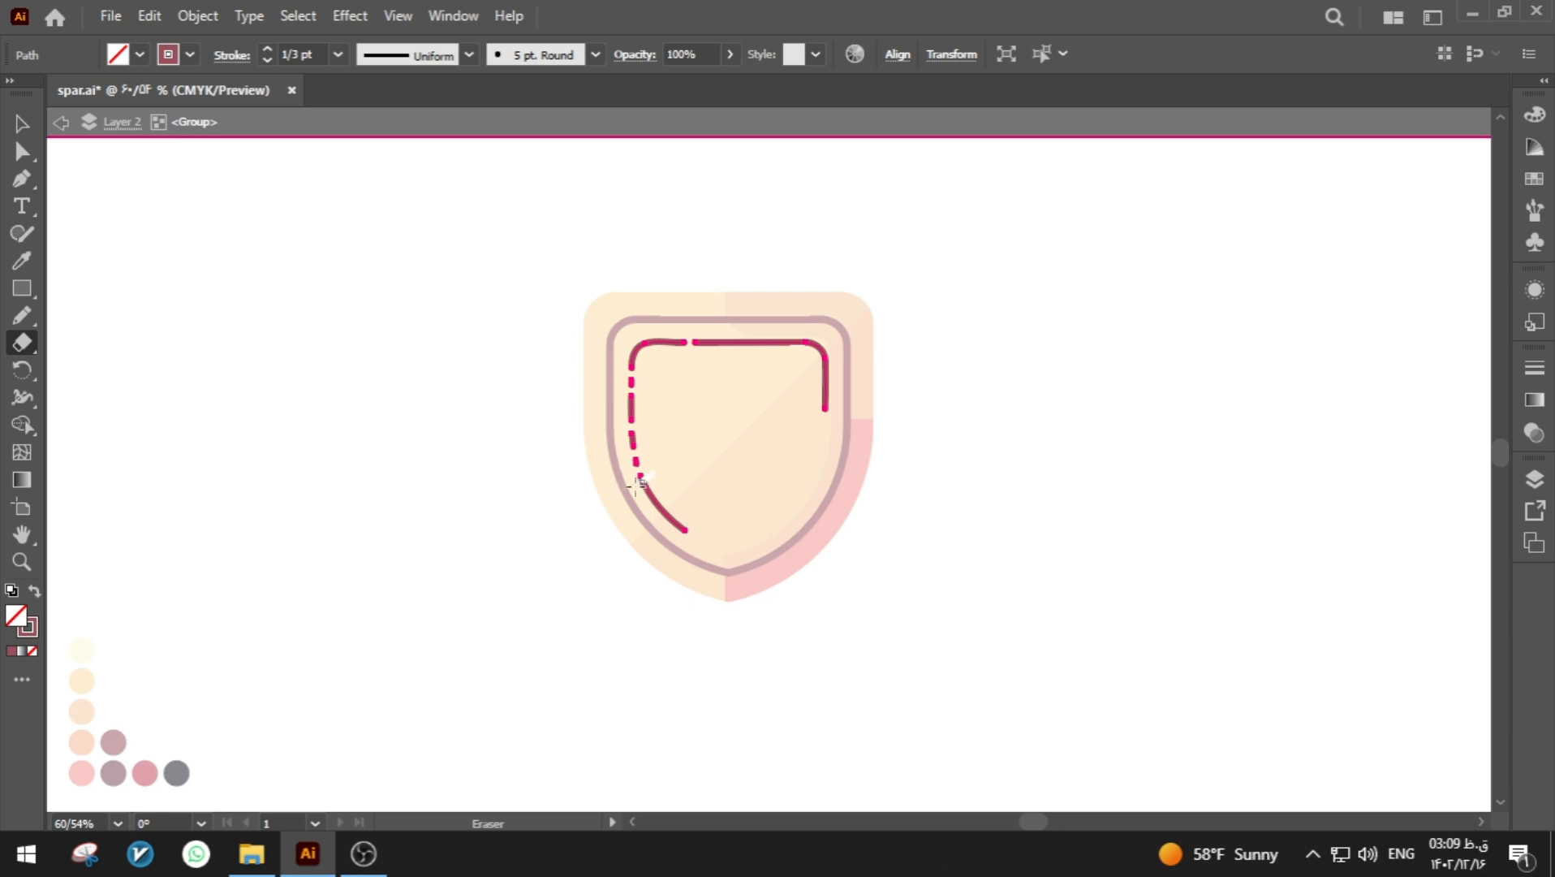
key("a")
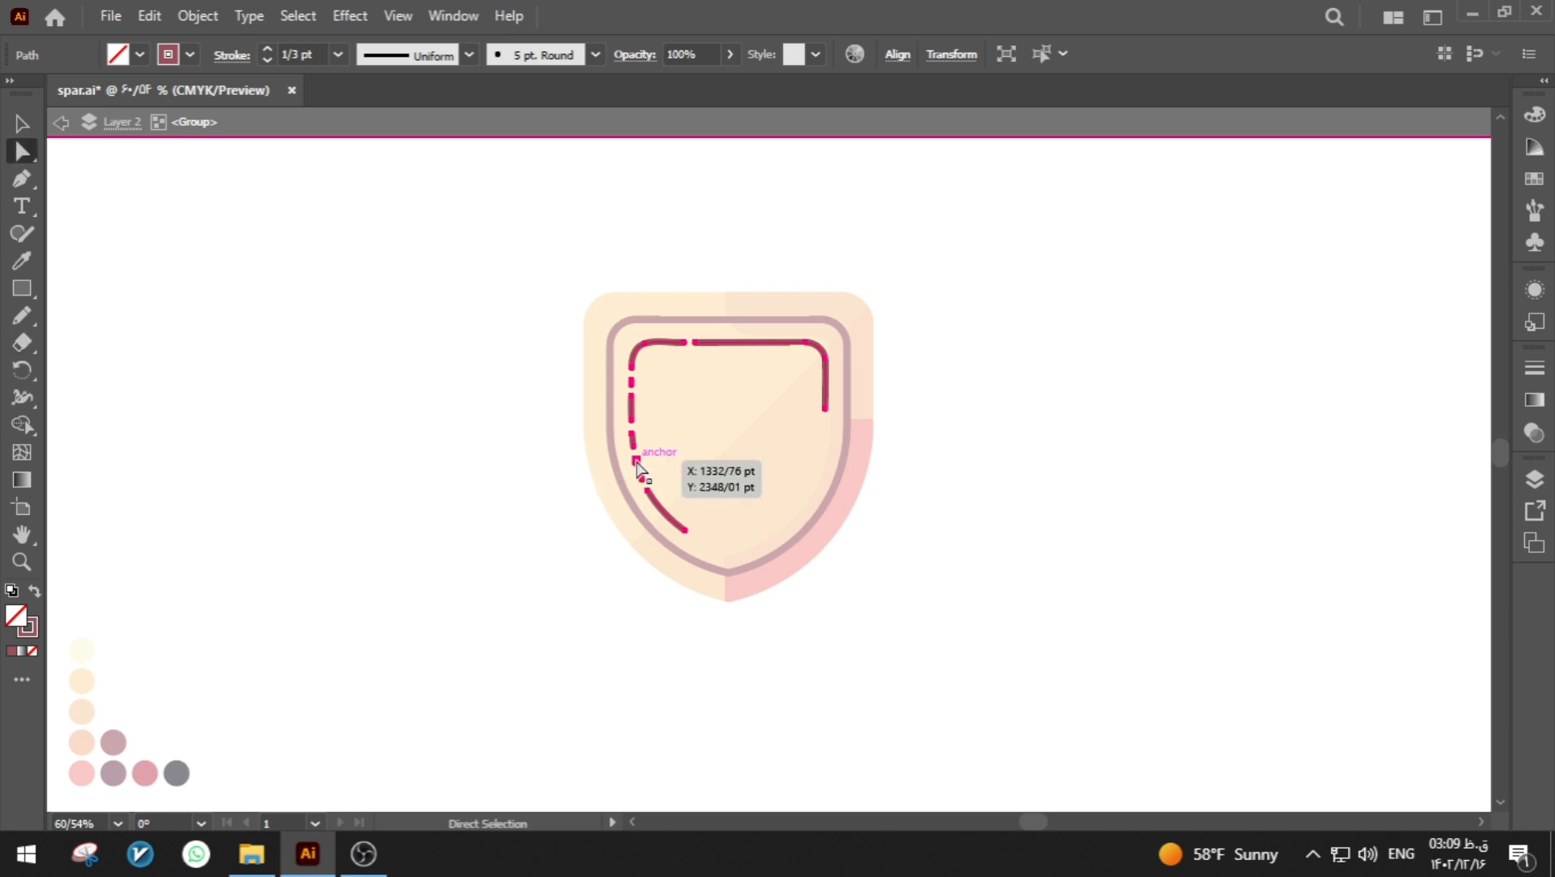
left_click(659, 486)
key("Delete")
left_click(837, 327)
key("Delete")
key("Delete")
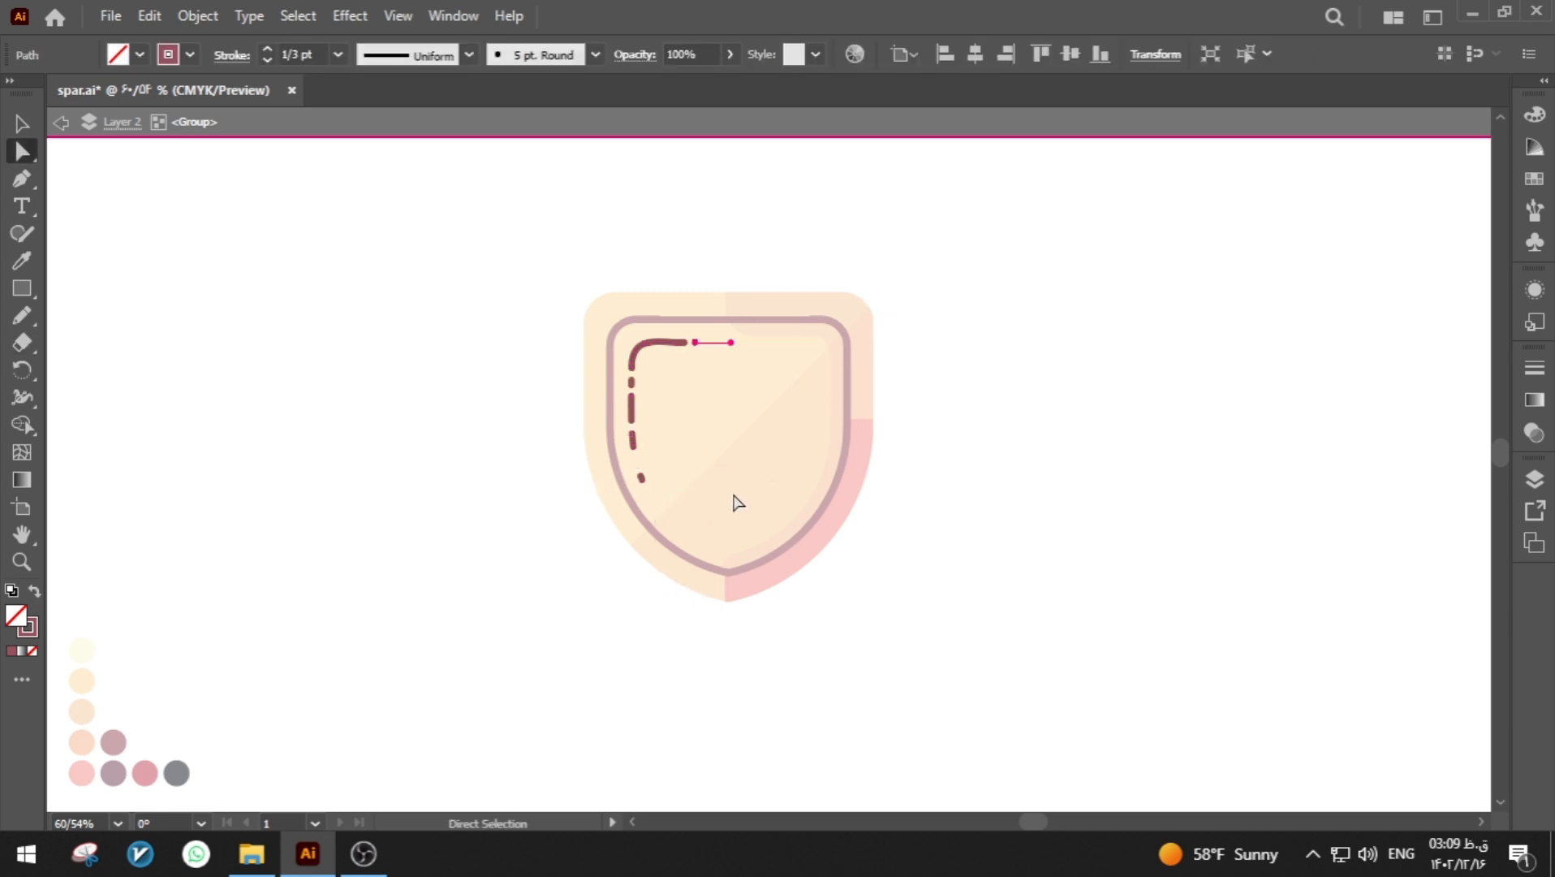
left_click(631, 407)
key("Delete")
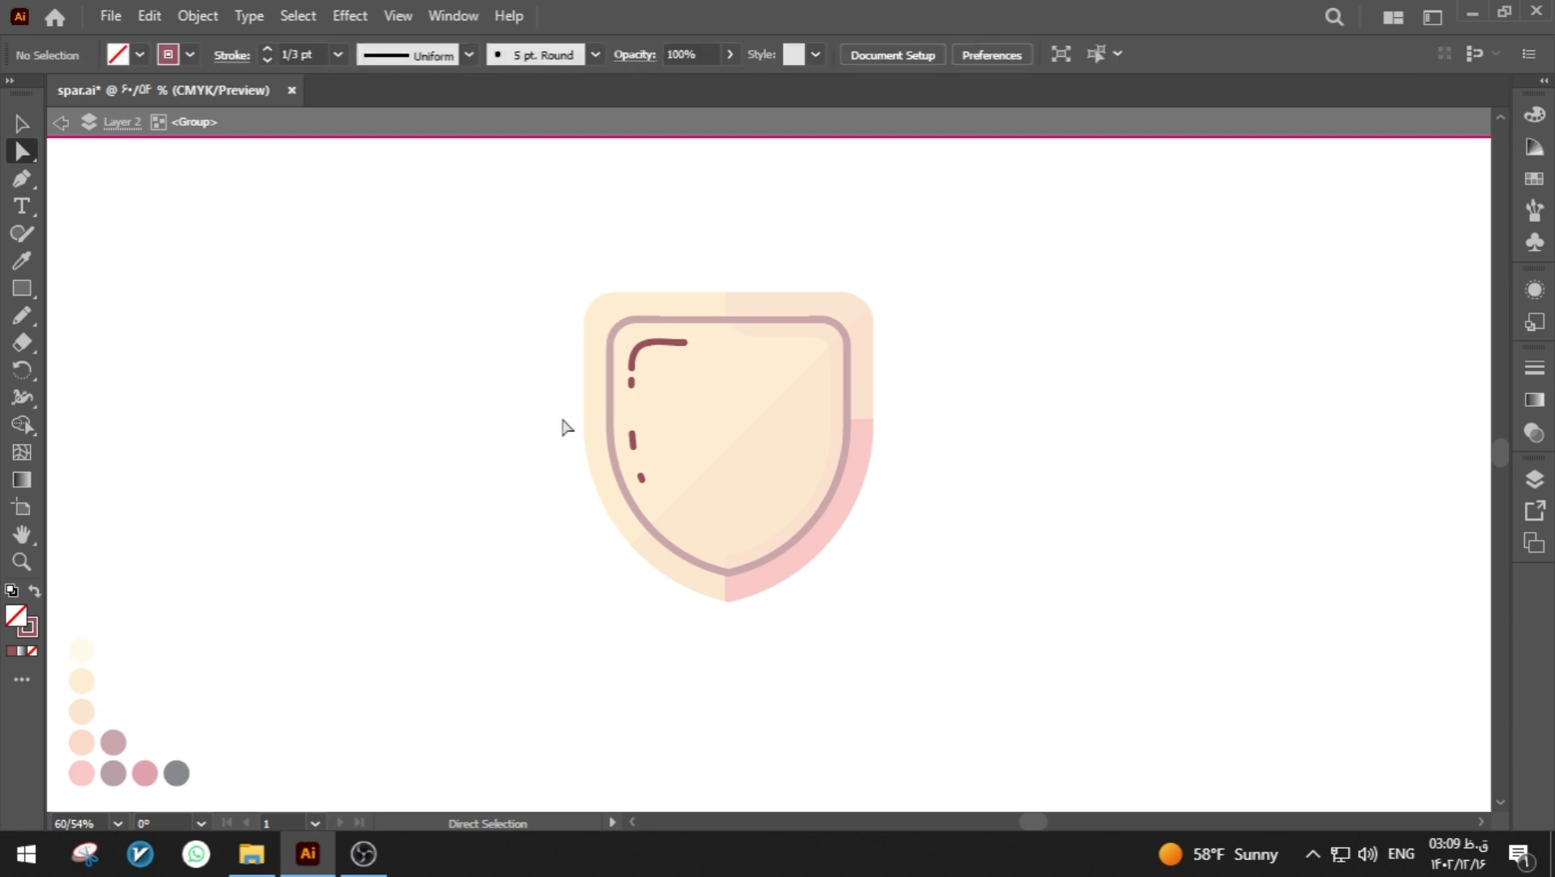
- Nudge the short dash just below the corner stroke slightly downward
key("v")
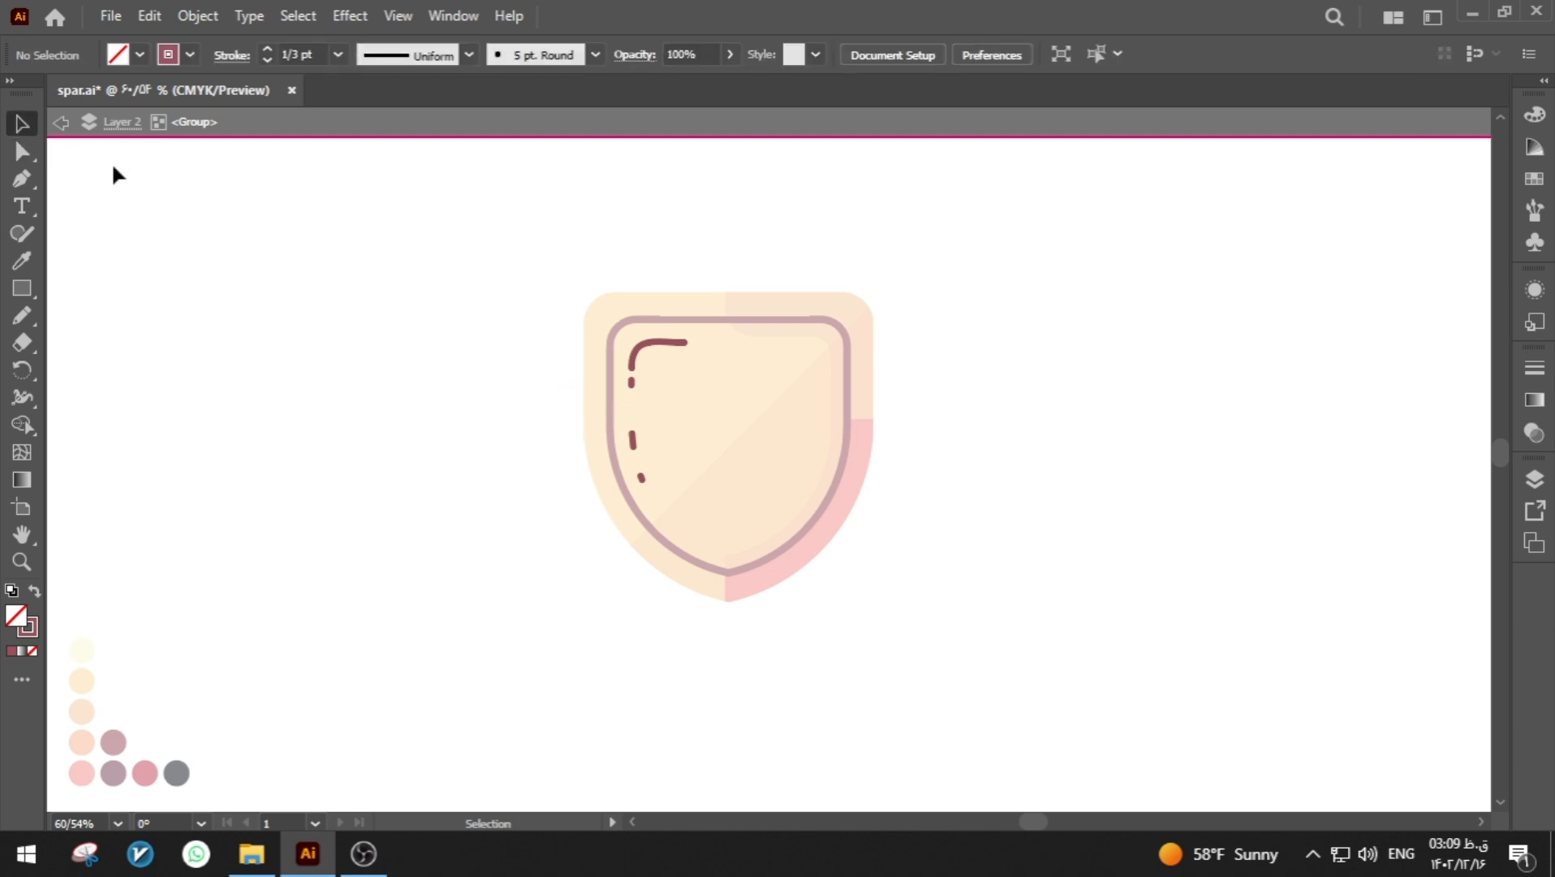
left_click(634, 382)
key("Down")
key("Down")
key("Down")
key("Down")
key("Down")
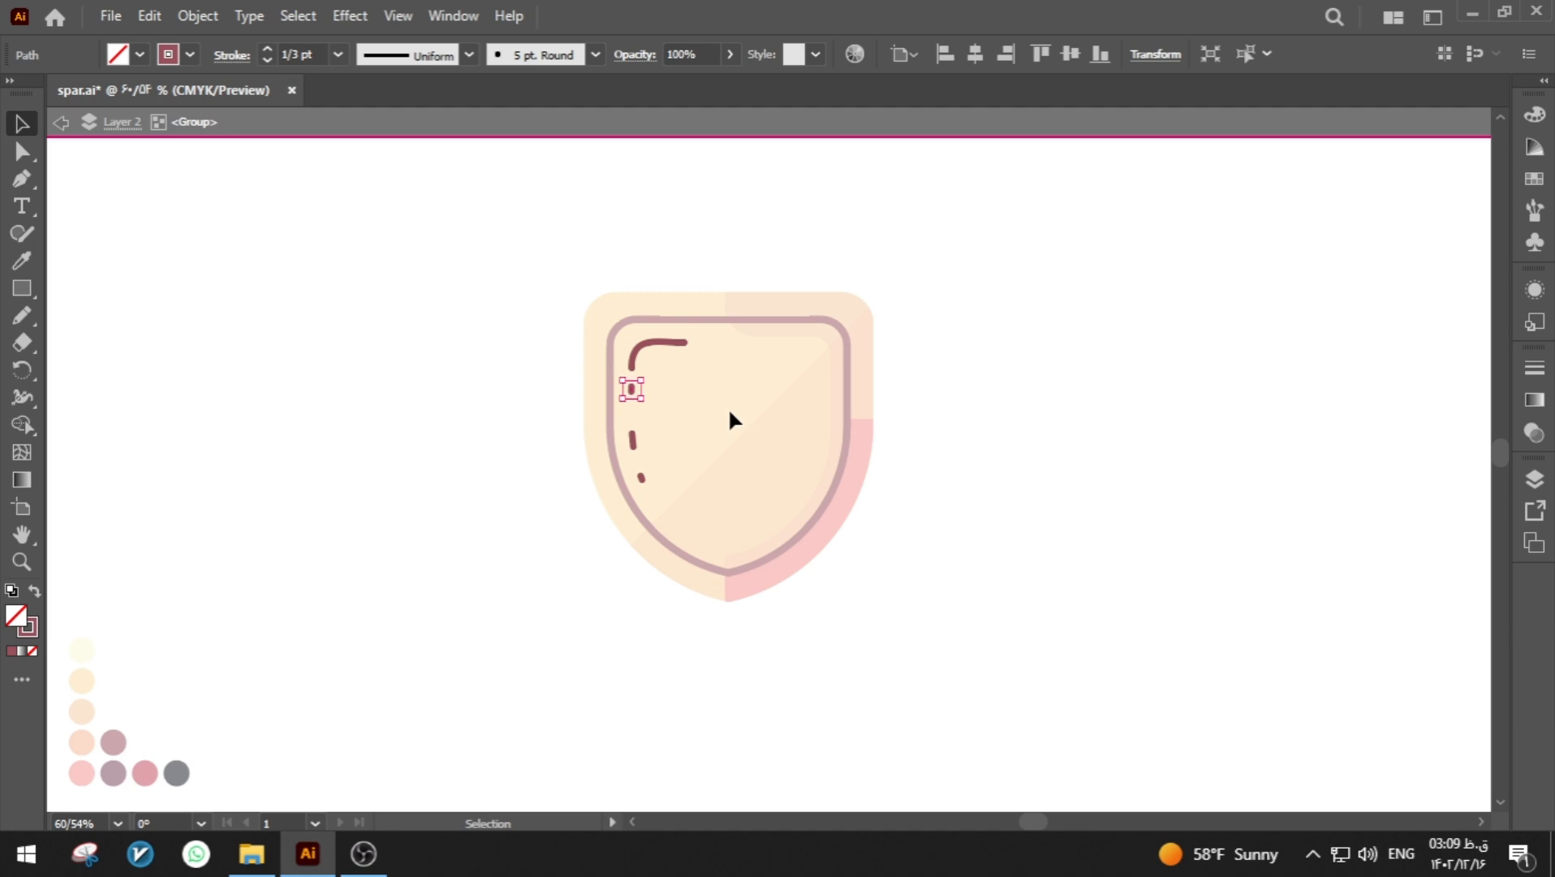
- Set the stroke colour of the corner stroke and all dashes to white, and leave the isolated group
left_click_drag(770, 284, 479, 599)
key("a")
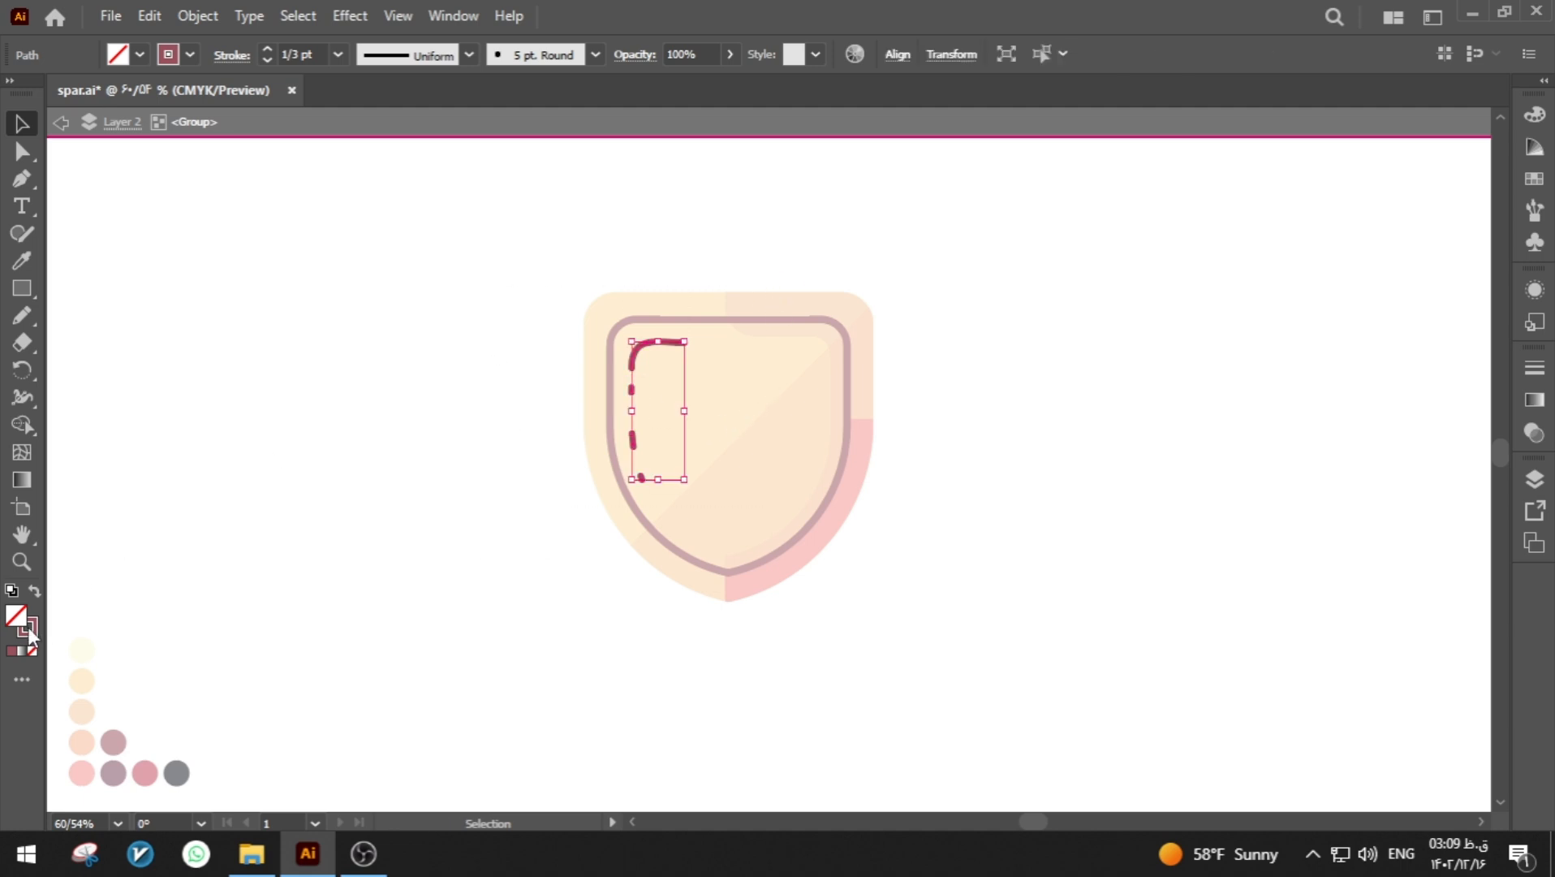
double_click(29, 629)
left_click_drag(312, 310, 153, 260)
key("Return")
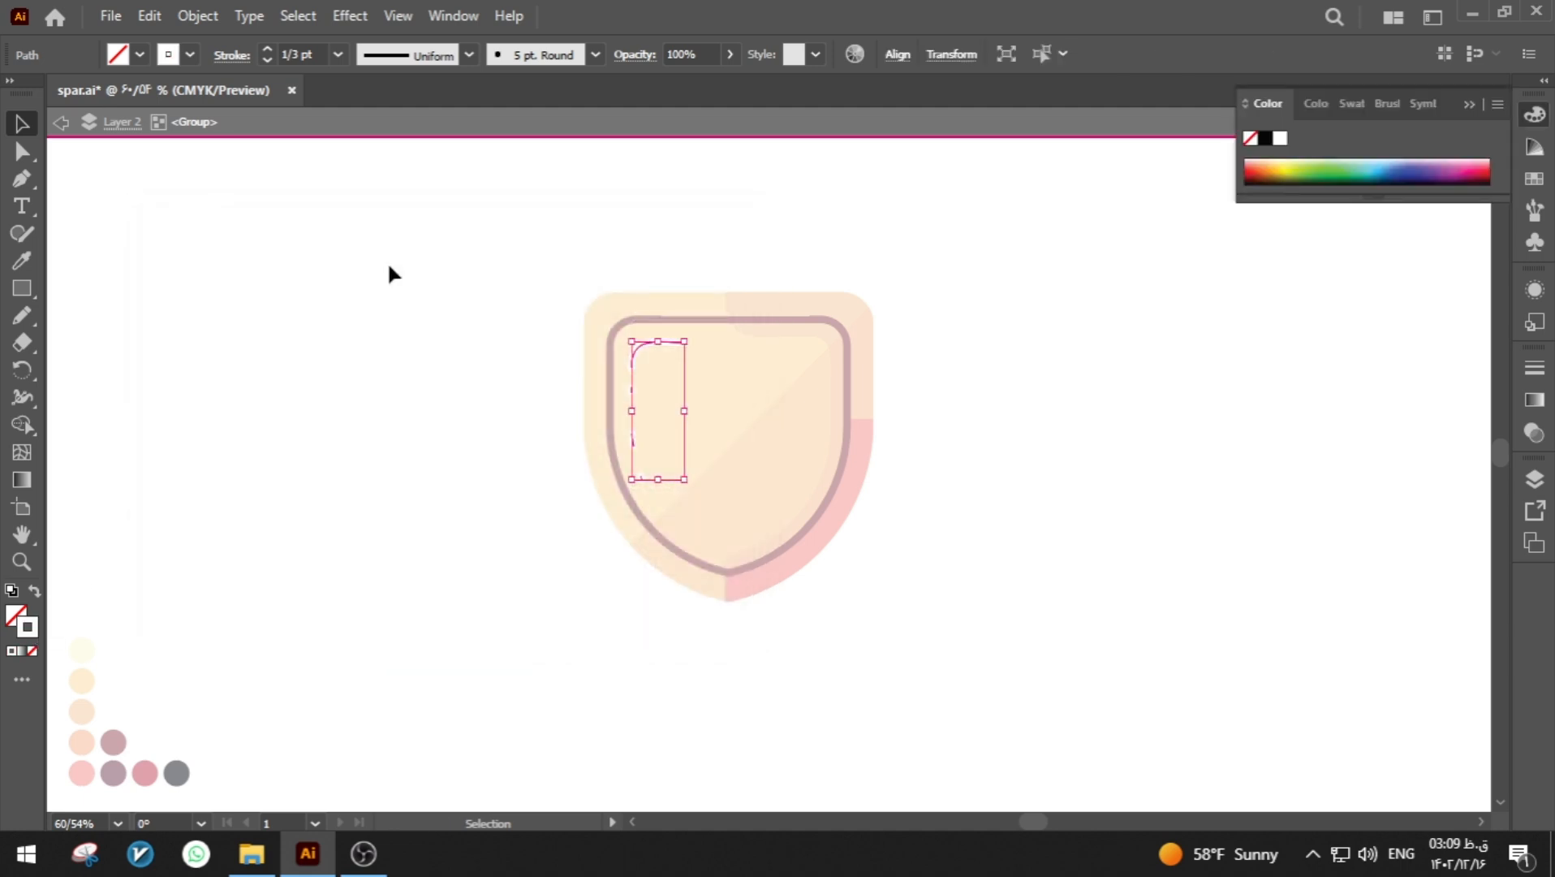
left_click(388, 268)
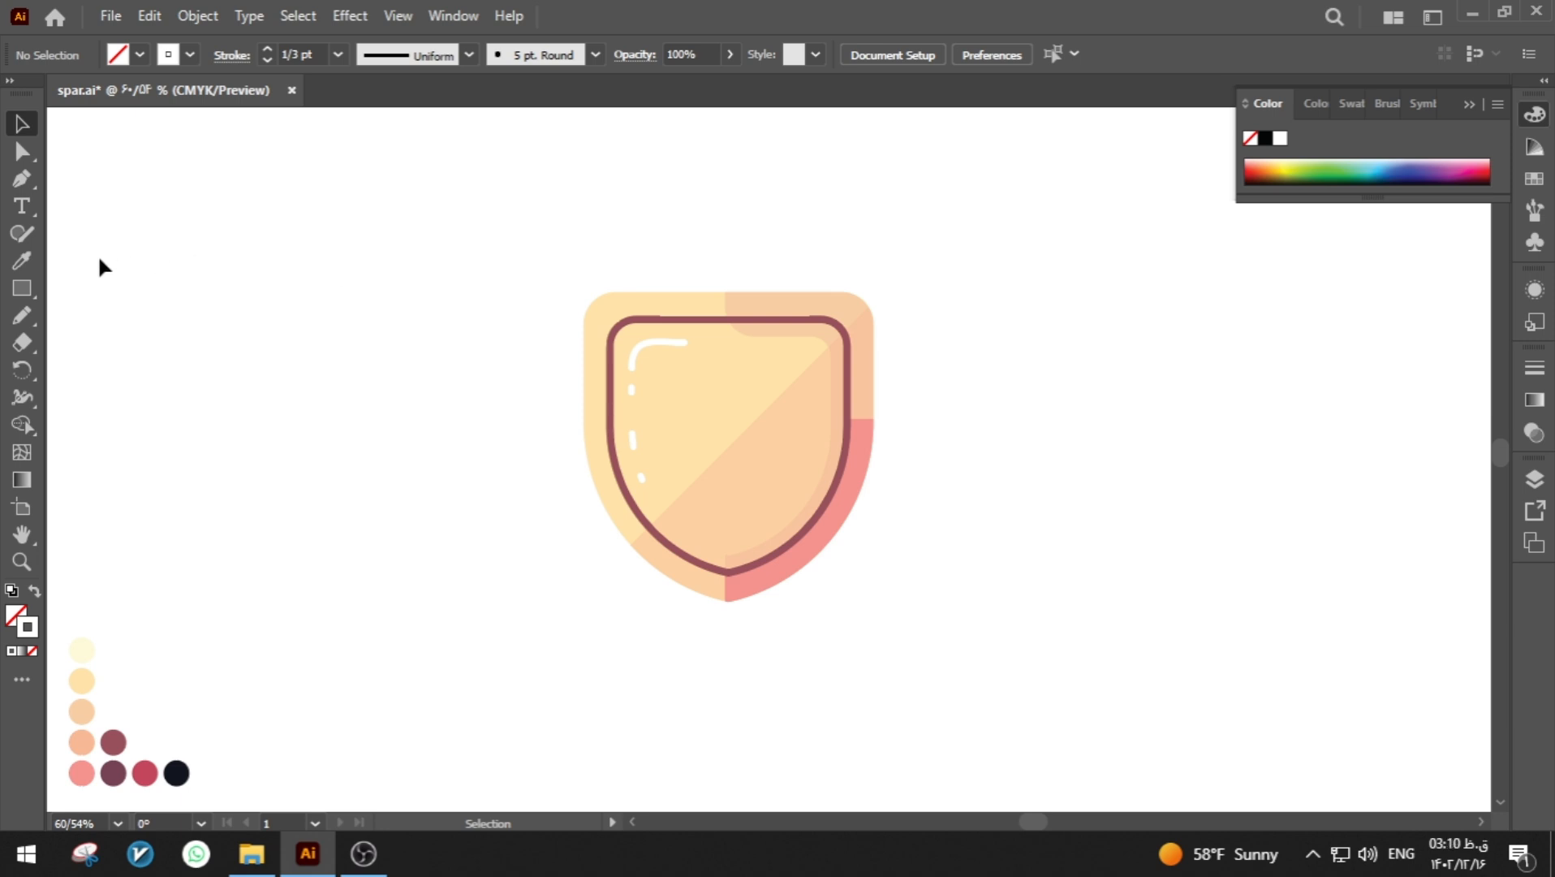
- Draw a small upright rectangle across the shield's upper rim near its left corner, and fill it with the palest cream palette colour
key("m")
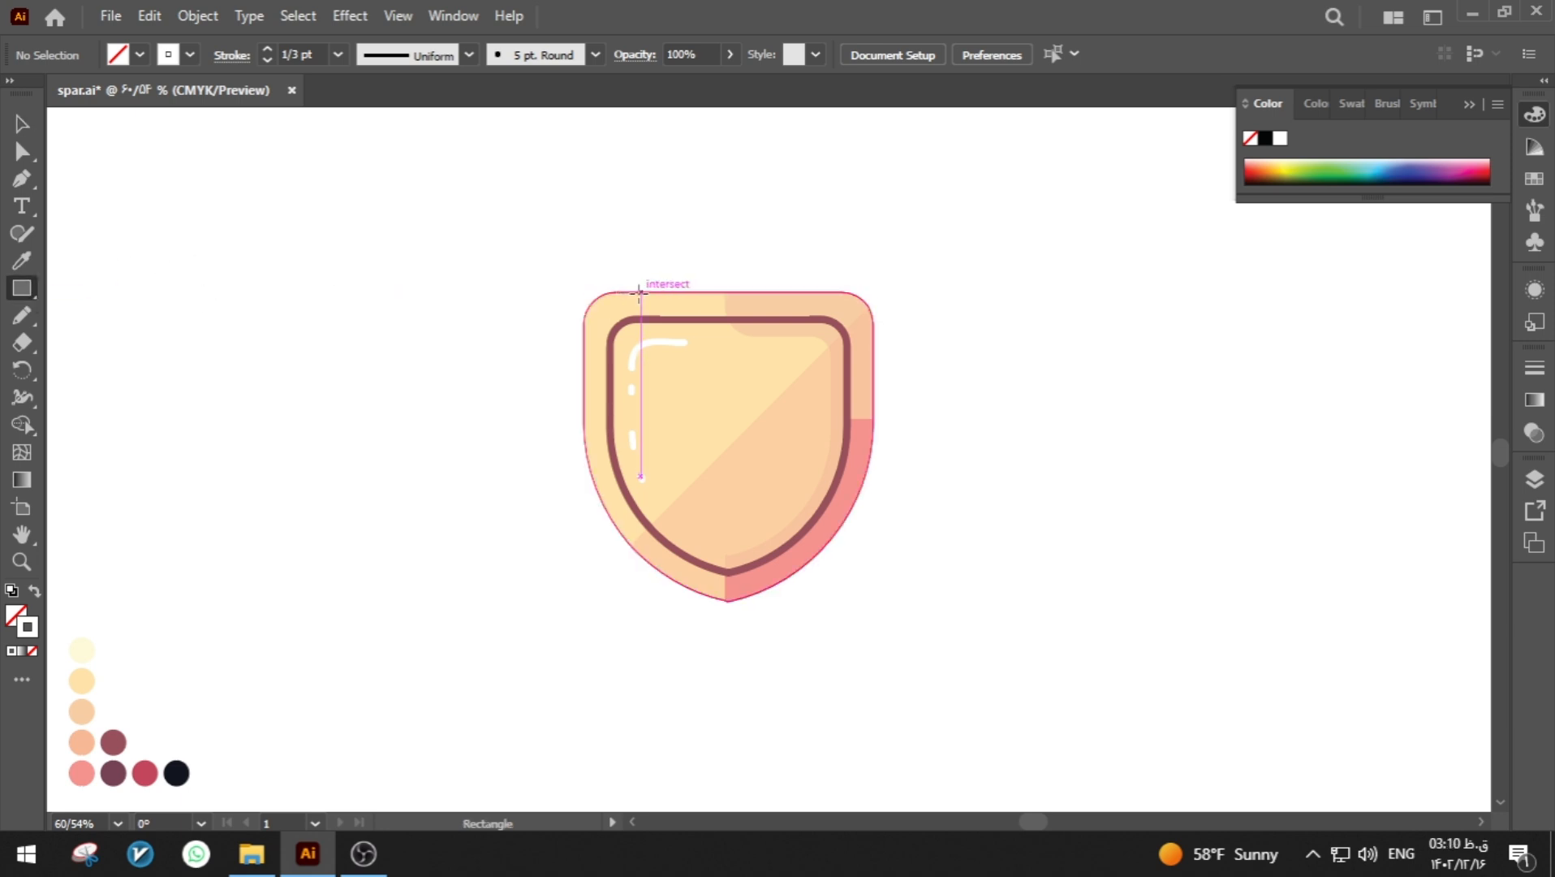
mouse_move(640, 293)
left_mouse_down()
mouse_move(643, 481)
mouse_move(659, 321)
left_mouse_up()
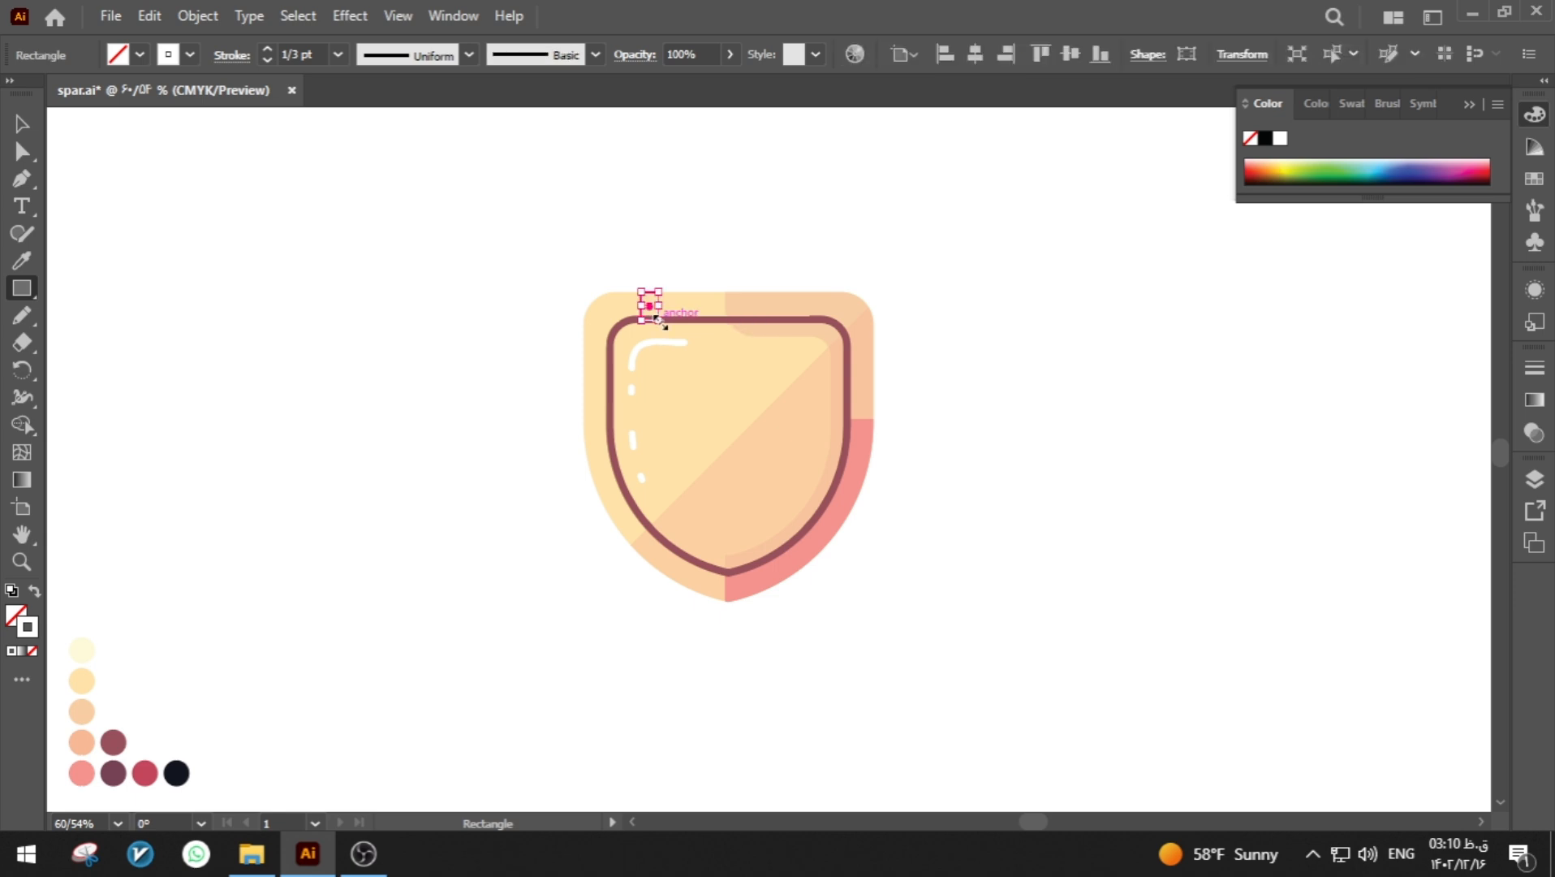
key("i")
key("shift+x")
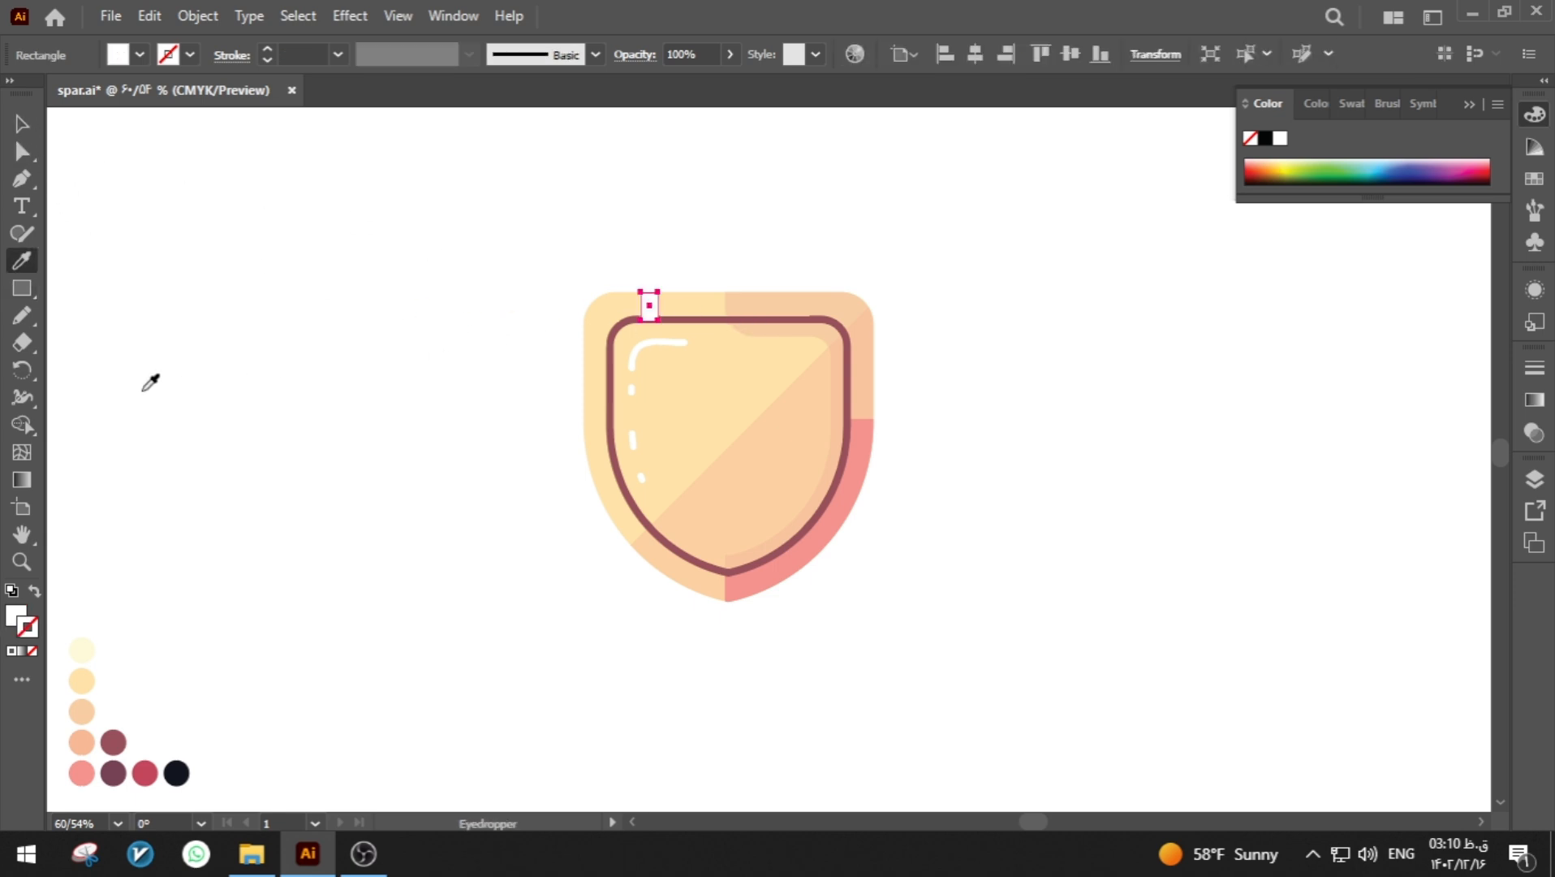
- Bring the maroon border to the front so it covers the lower end of the cream rectangle
key("a")
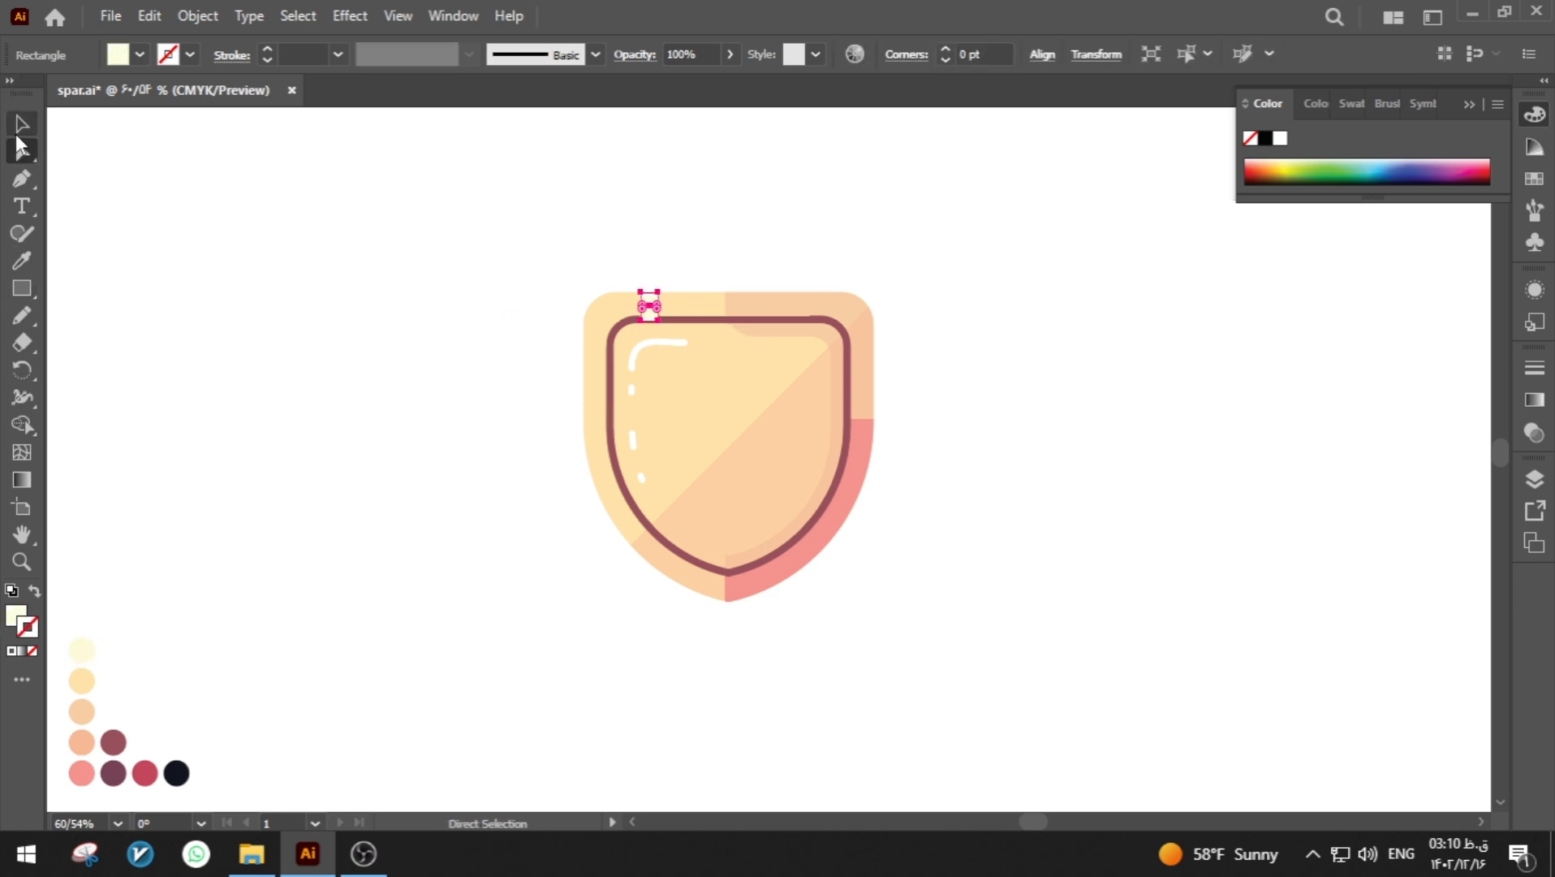
key("v")
right_click(712, 323)
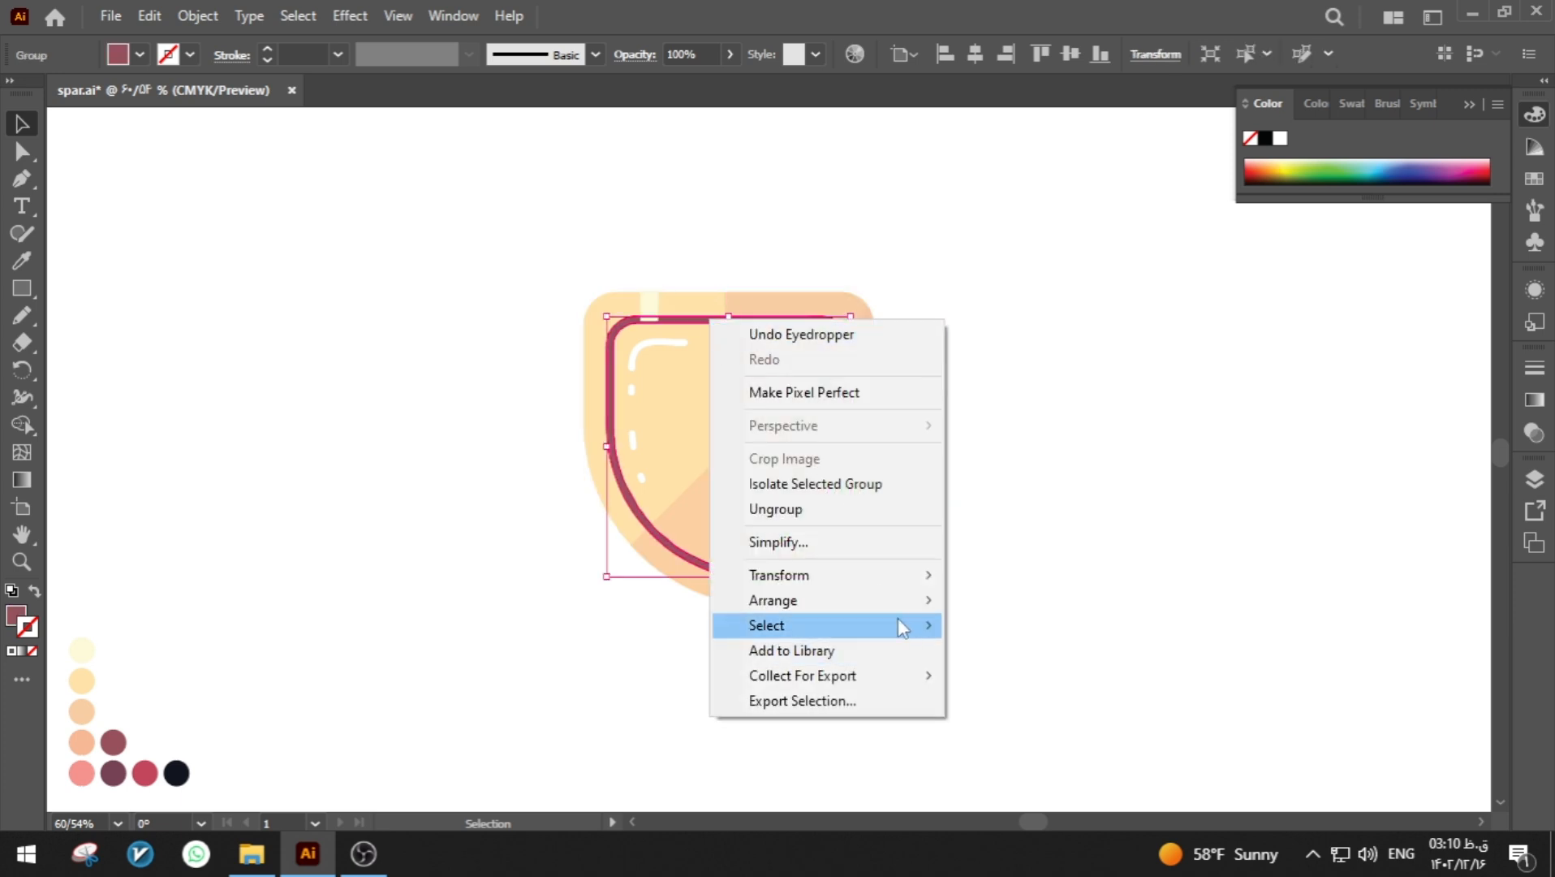
mouse_move(901, 600)
left_click(1024, 601)
left_click(1024, 595)
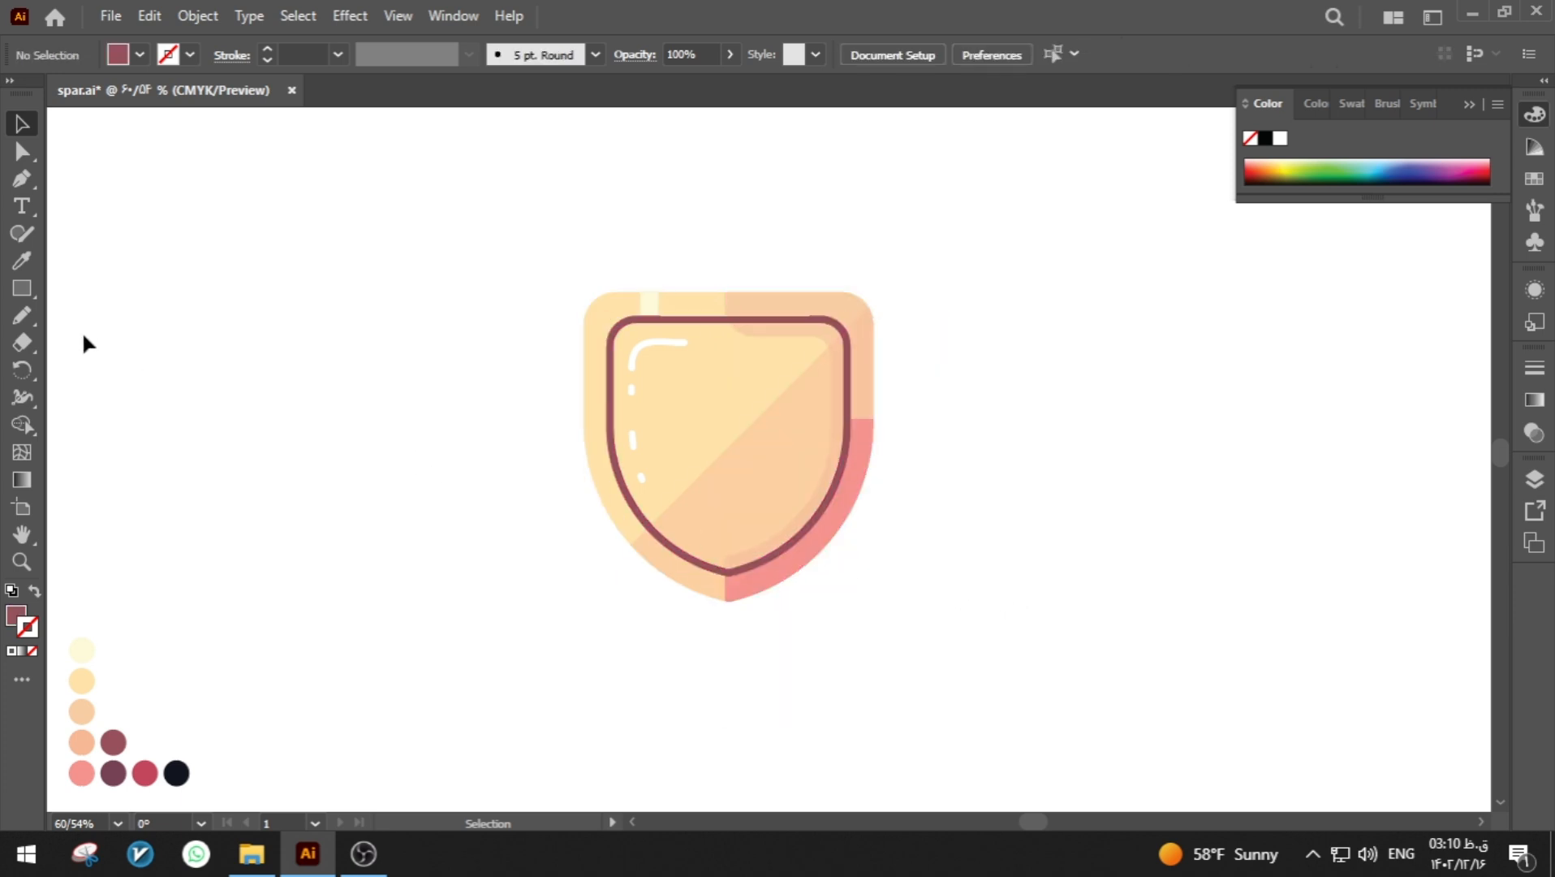
- Draw a small rectangle across the shield's left rim below the upper corner, and match its fill to the cream rectangle
left_click(22, 288)
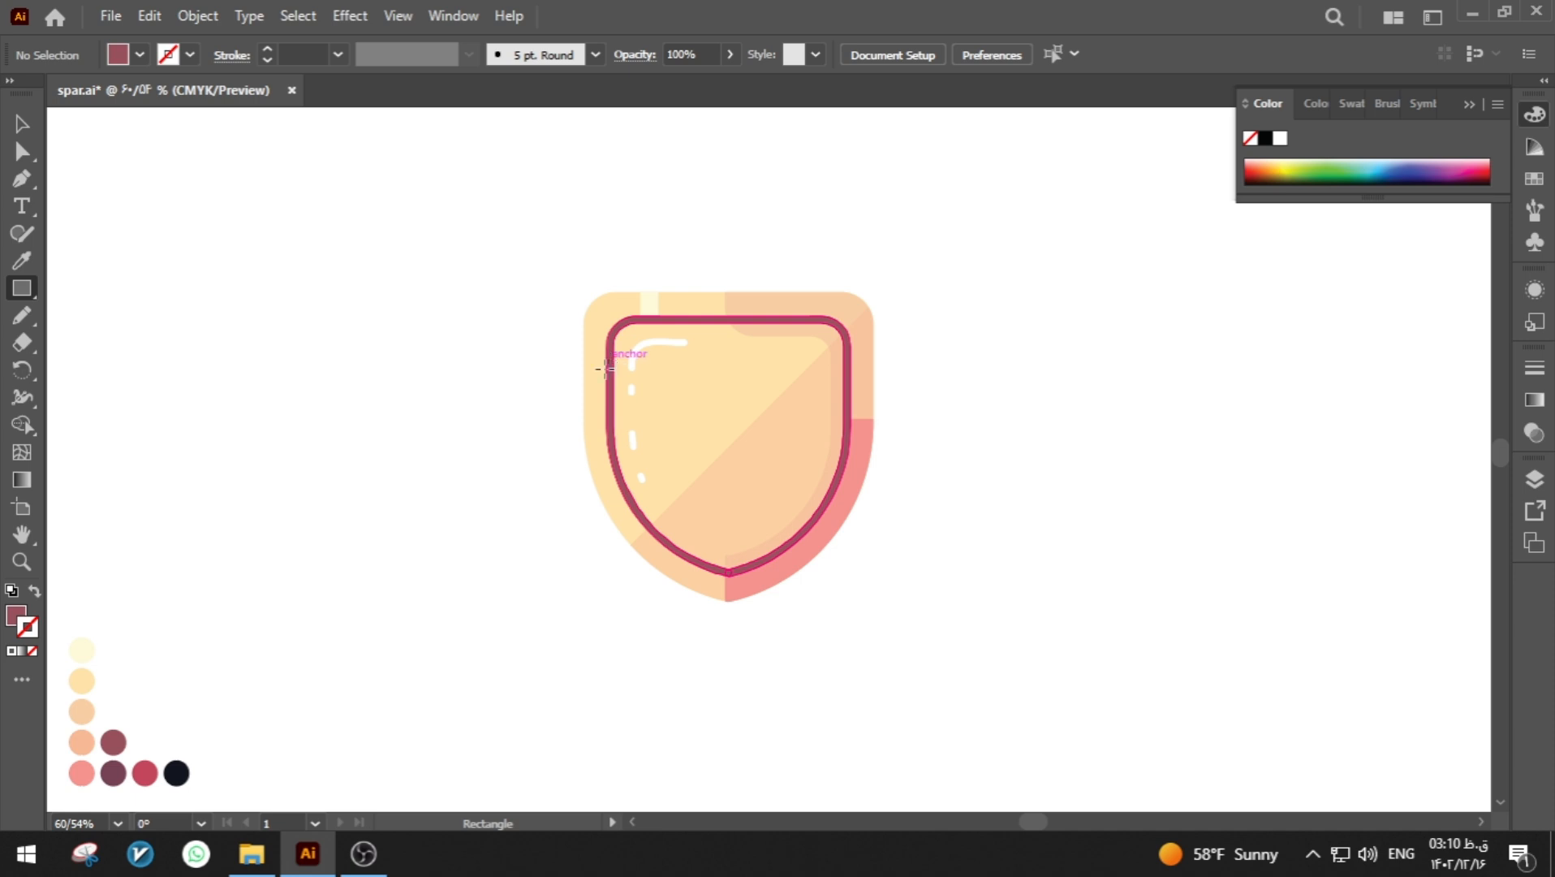
left_click_drag(607, 360, 581, 393)
key("i")
left_click(649, 302)
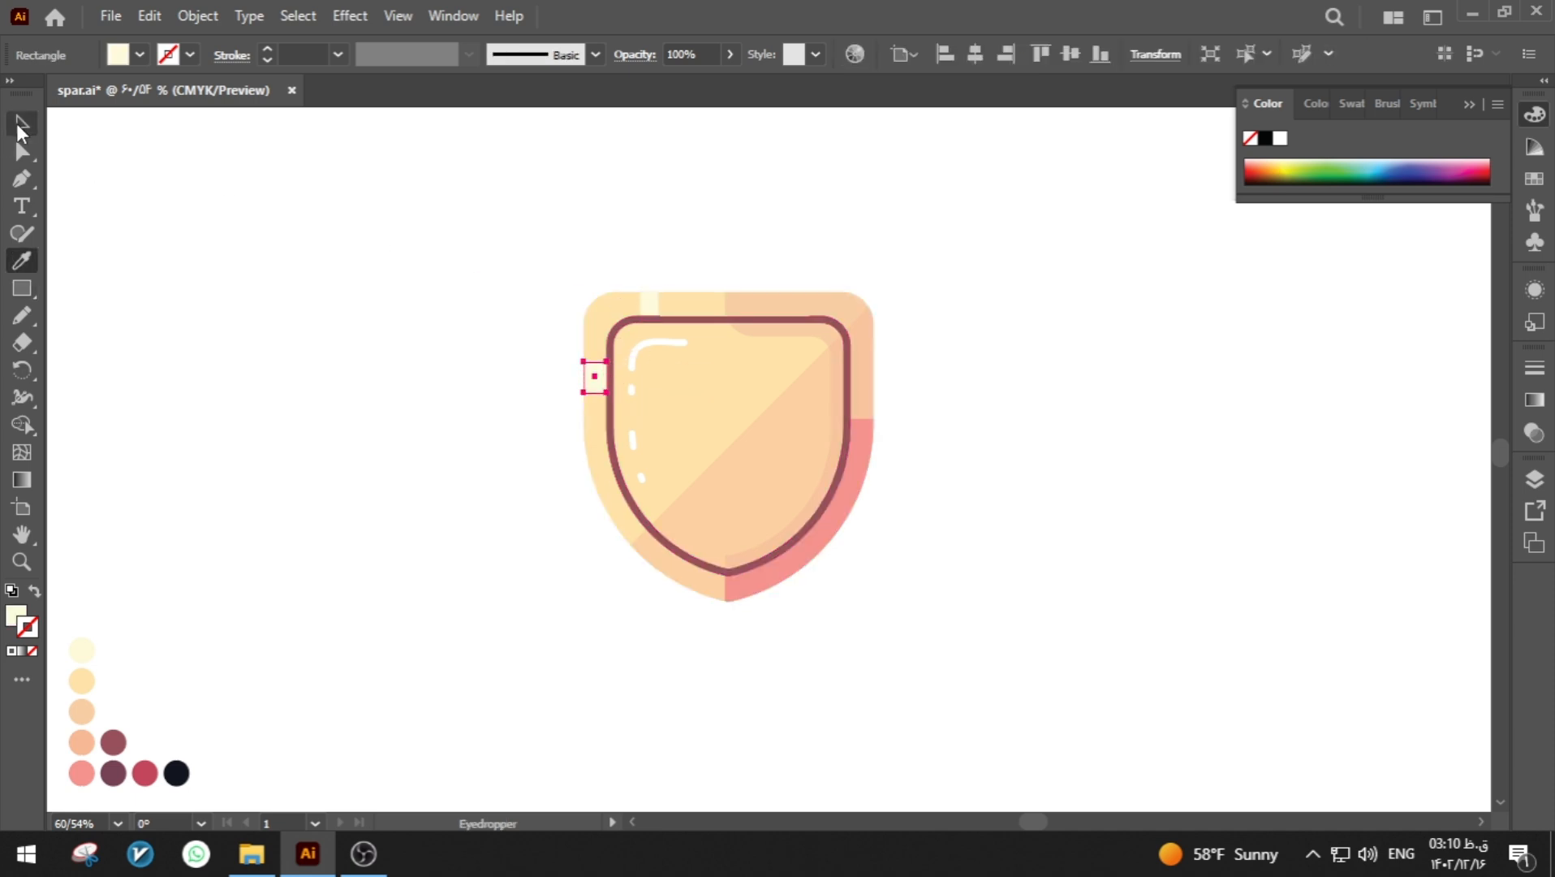
- Duplicate the cream rectangle on the shield's left rim a short distance below the original
left_click(22, 124)
left_click(557, 373)
left_click_drag(595, 376, 595, 423)
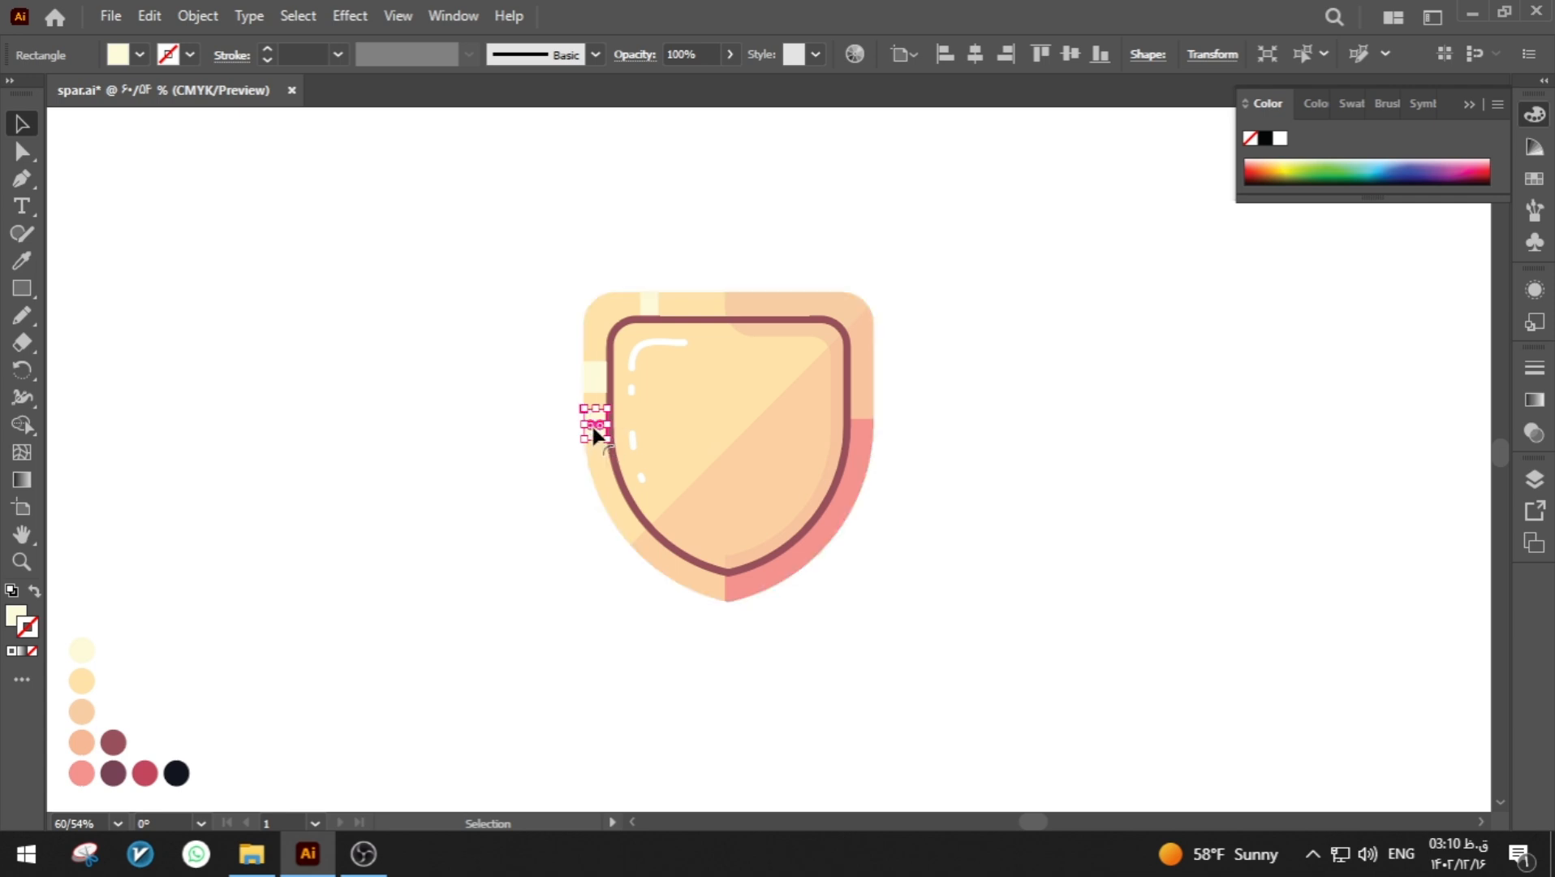
key("shift+F8")
left_click(881, 639)
- Shorten the duplicated cream rectangle to about half its height by moving its two lower corner points up
key("a")
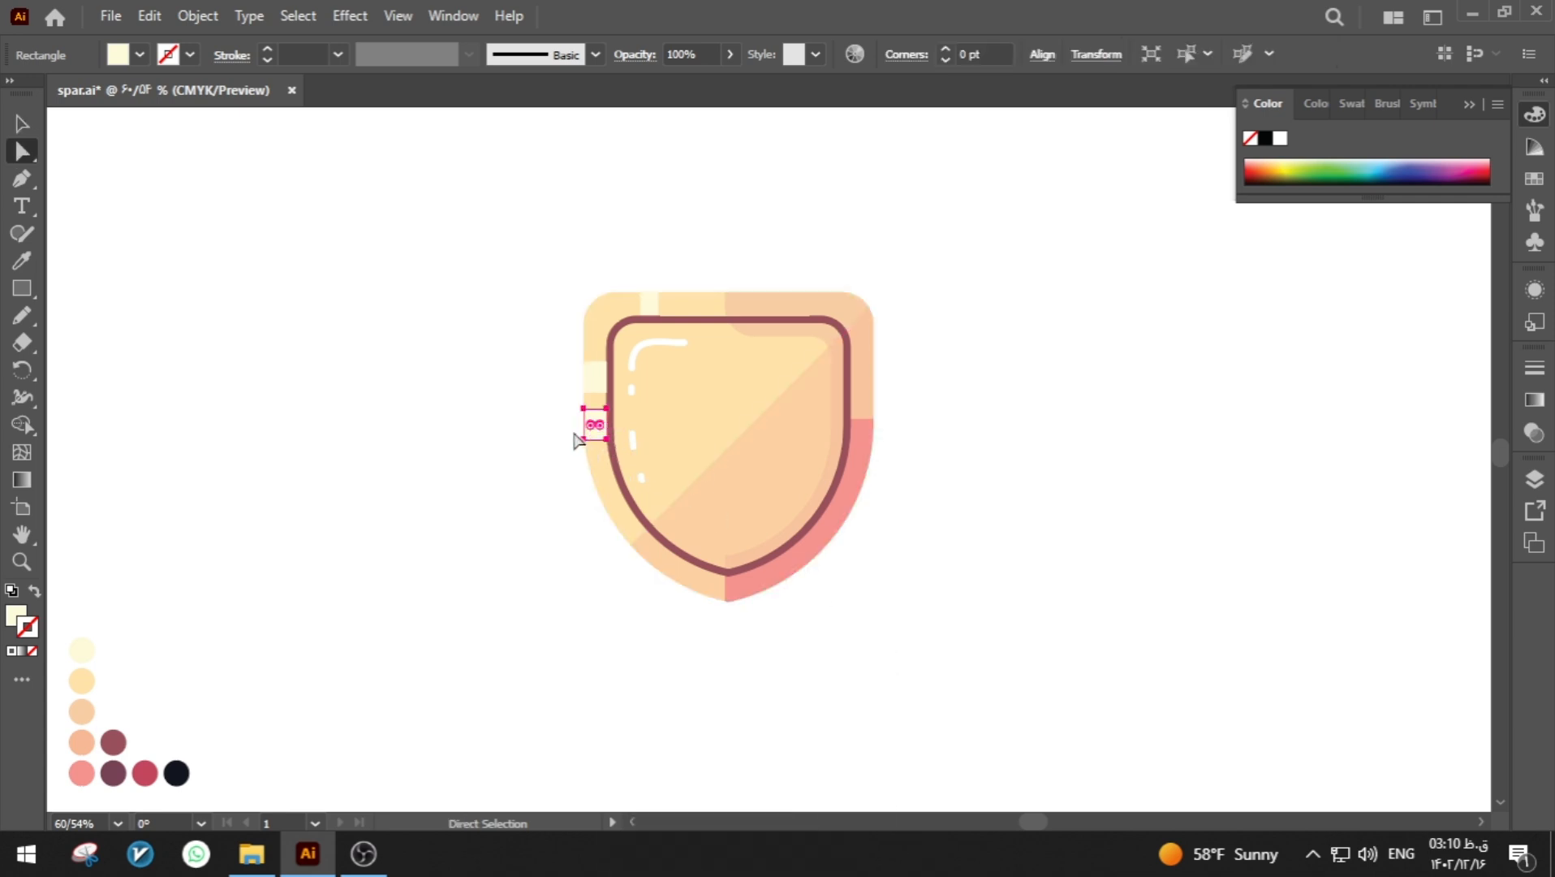
left_click(584, 439)
left_click(608, 439, "shift")
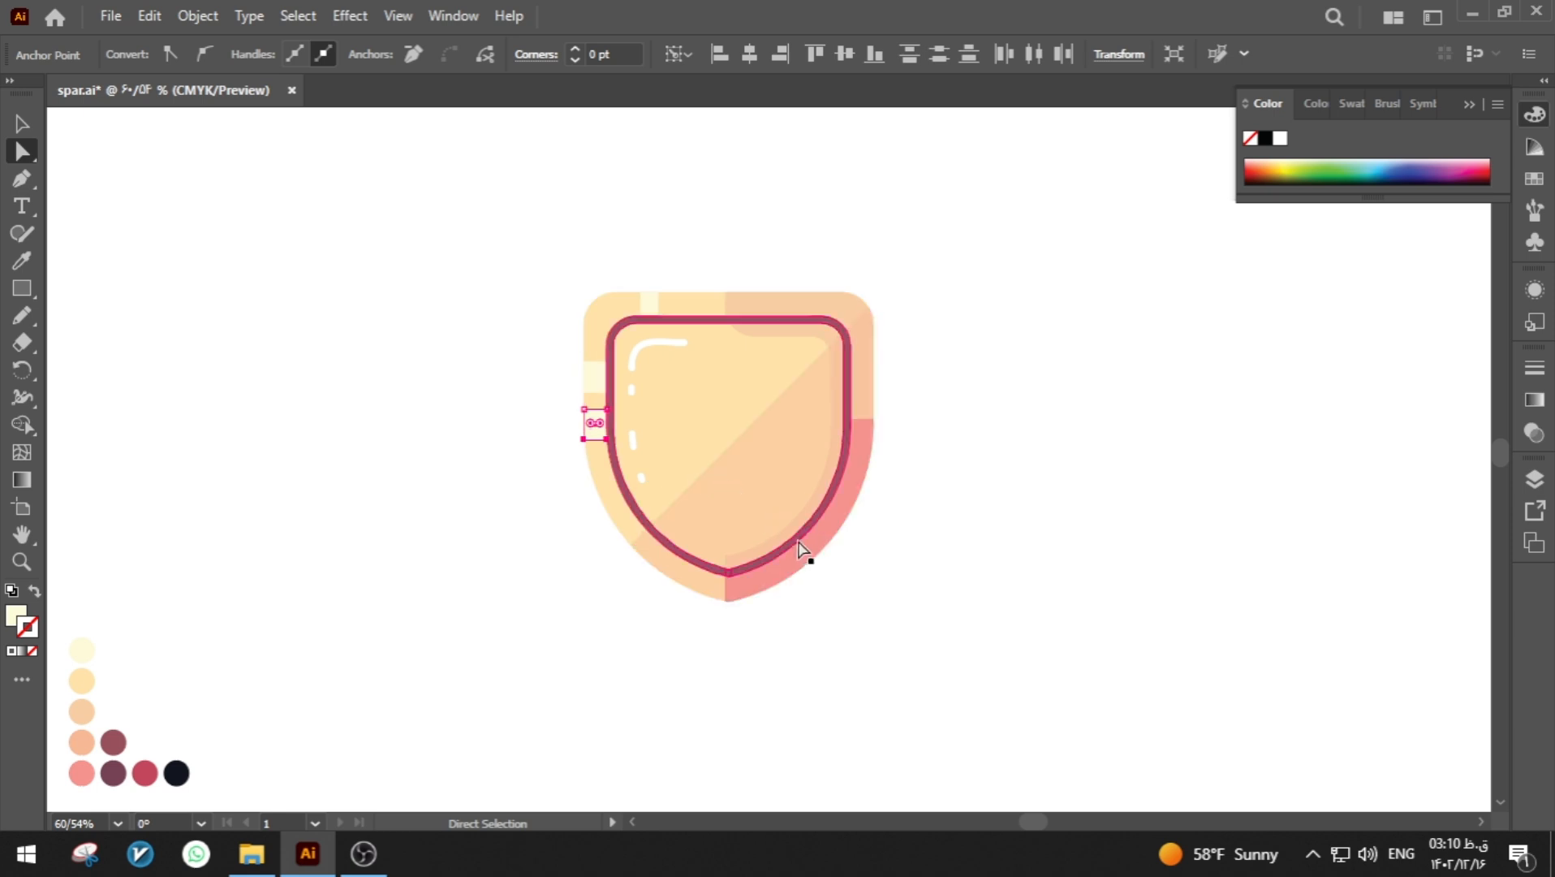
key("shift+Up")
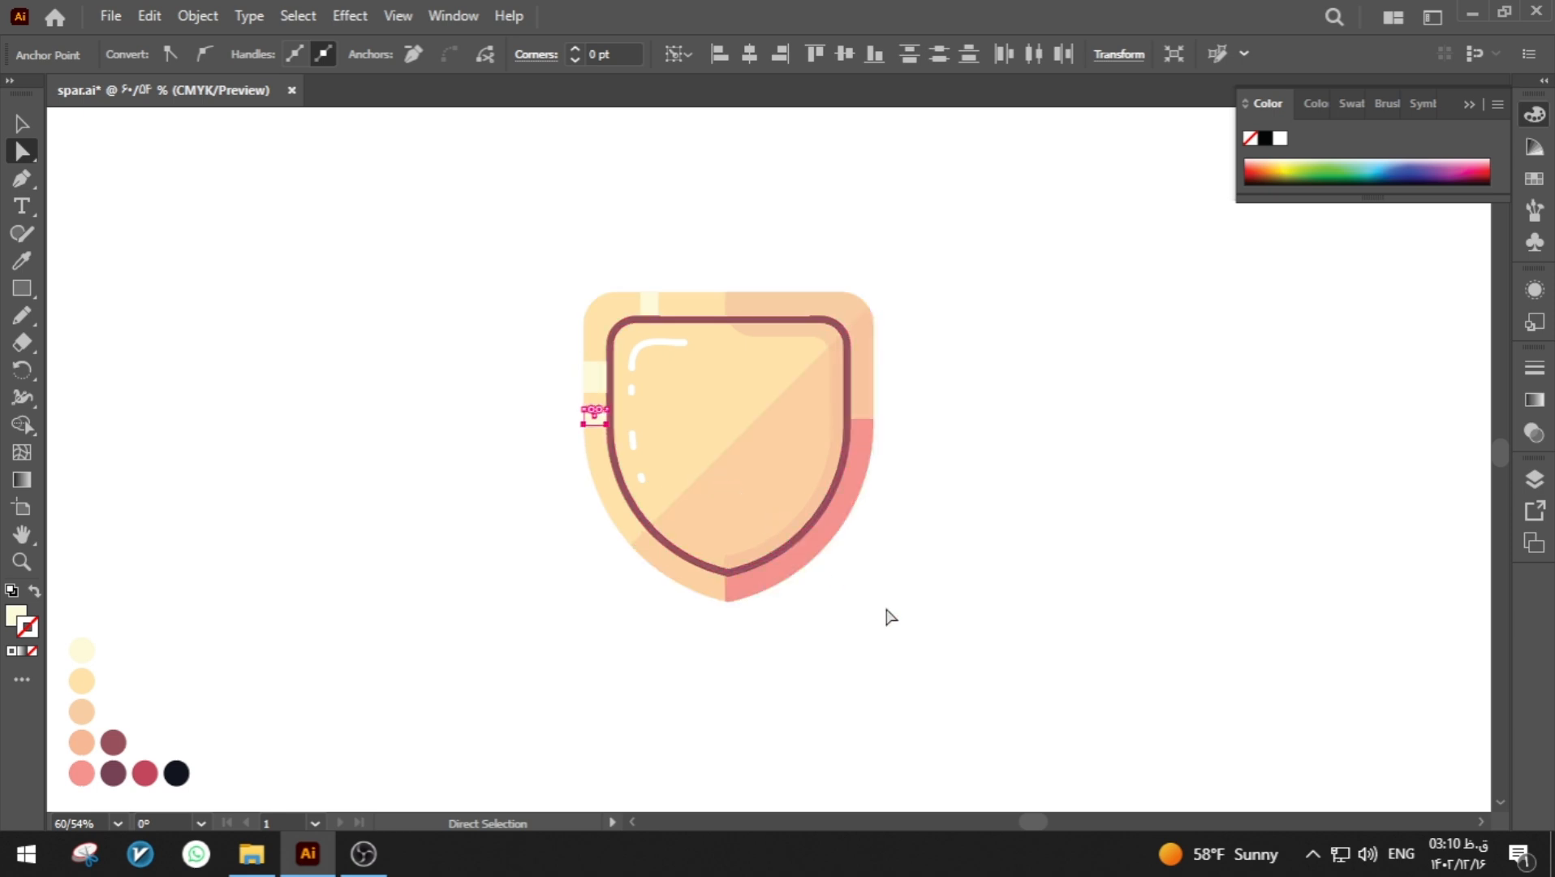
left_click(891, 617)
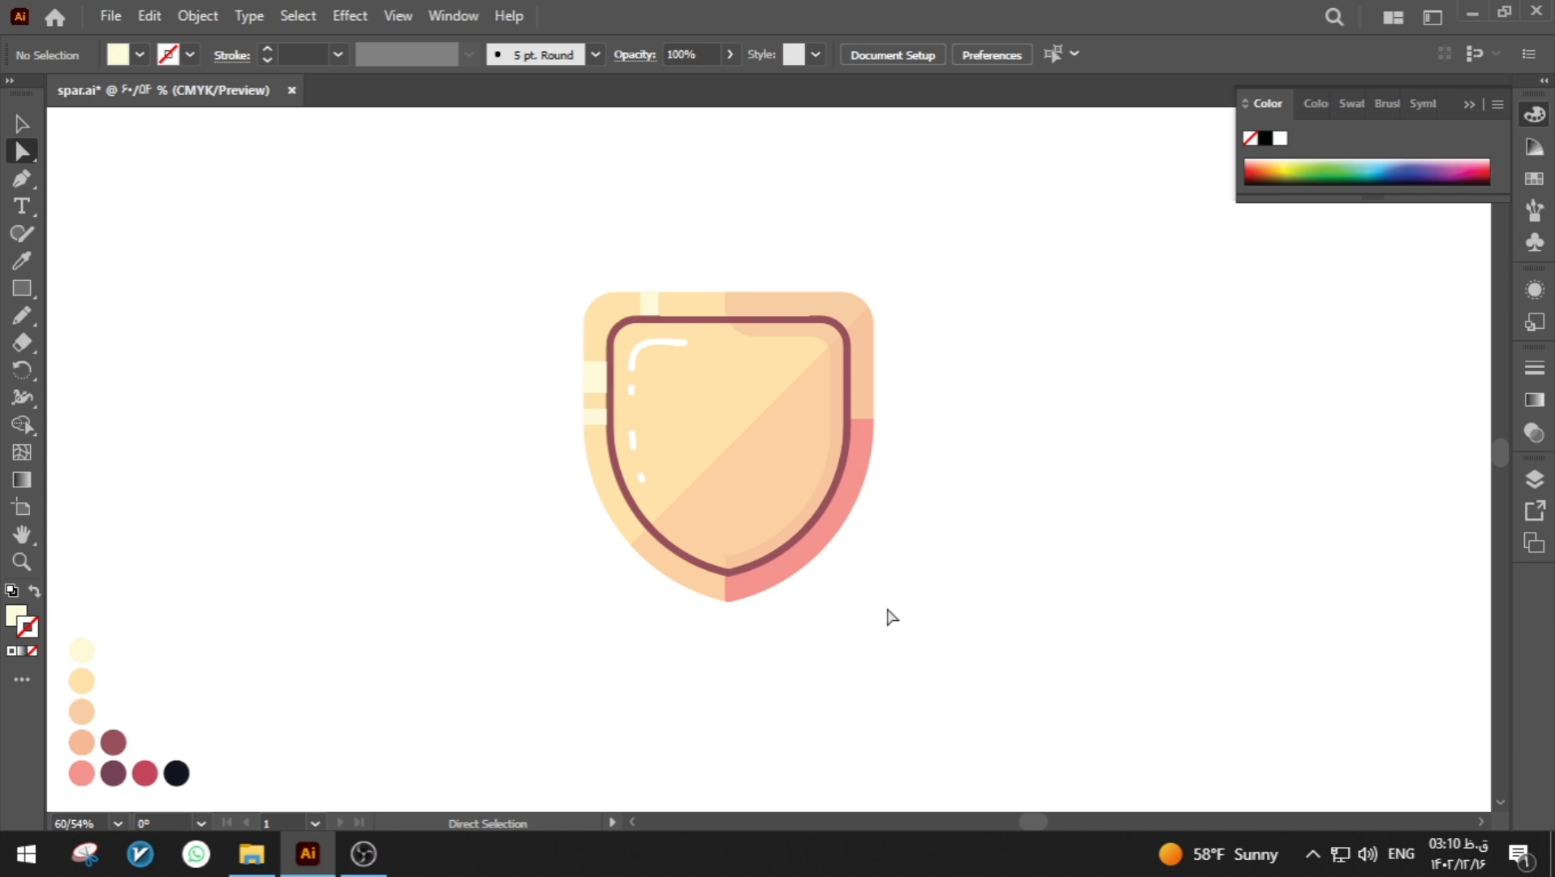
- Draw a pen path from the maroon border's left side around the outside of the lower-left rim to the border's bottom tip
key("p")
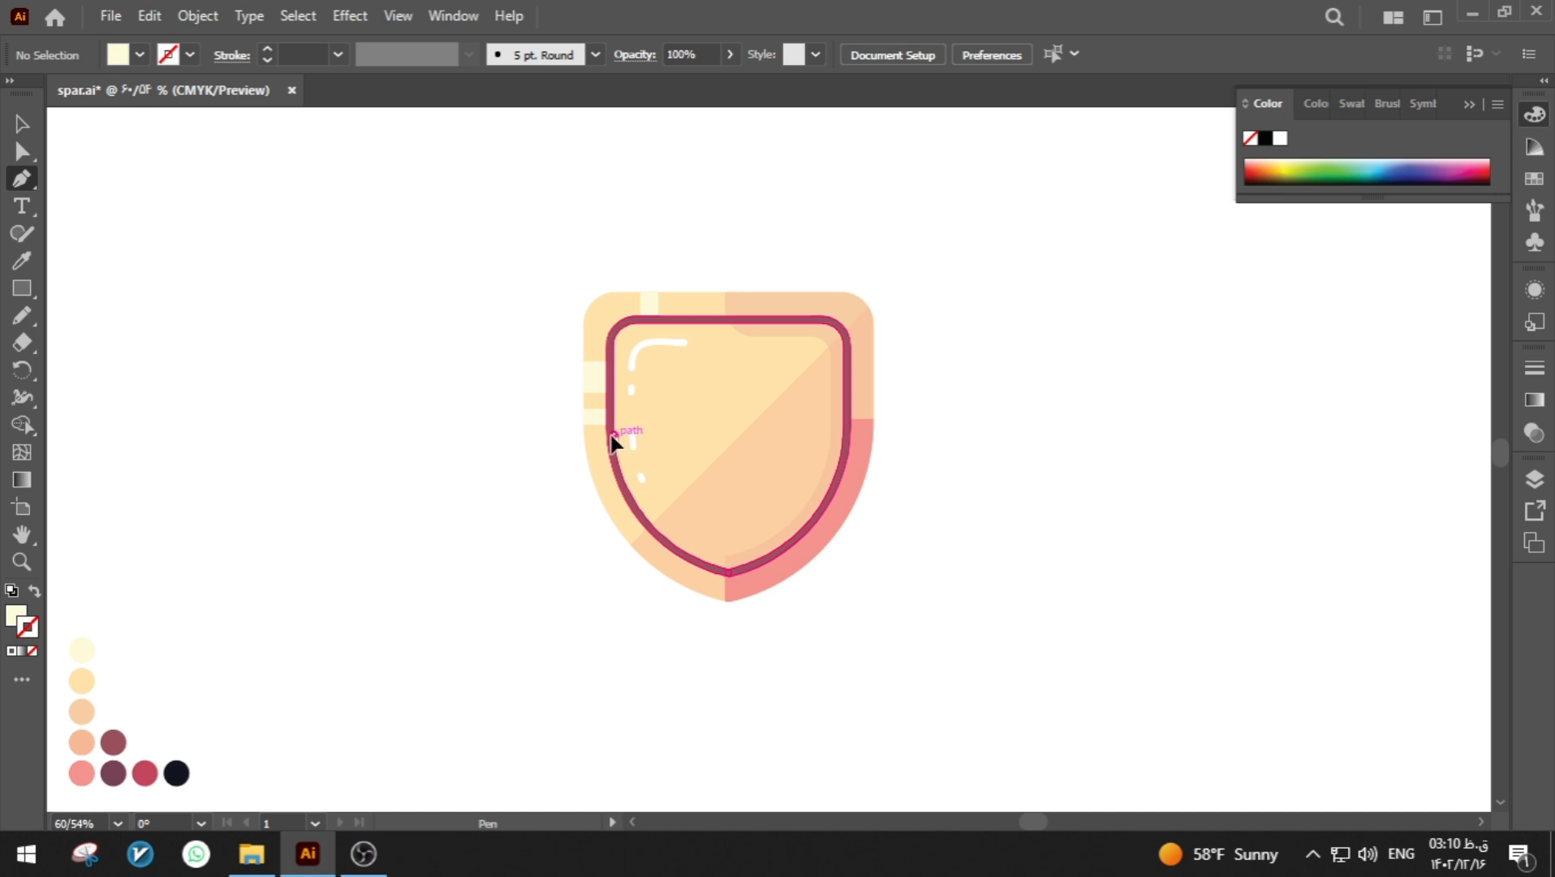
left_click(614, 434)
left_click(576, 433)
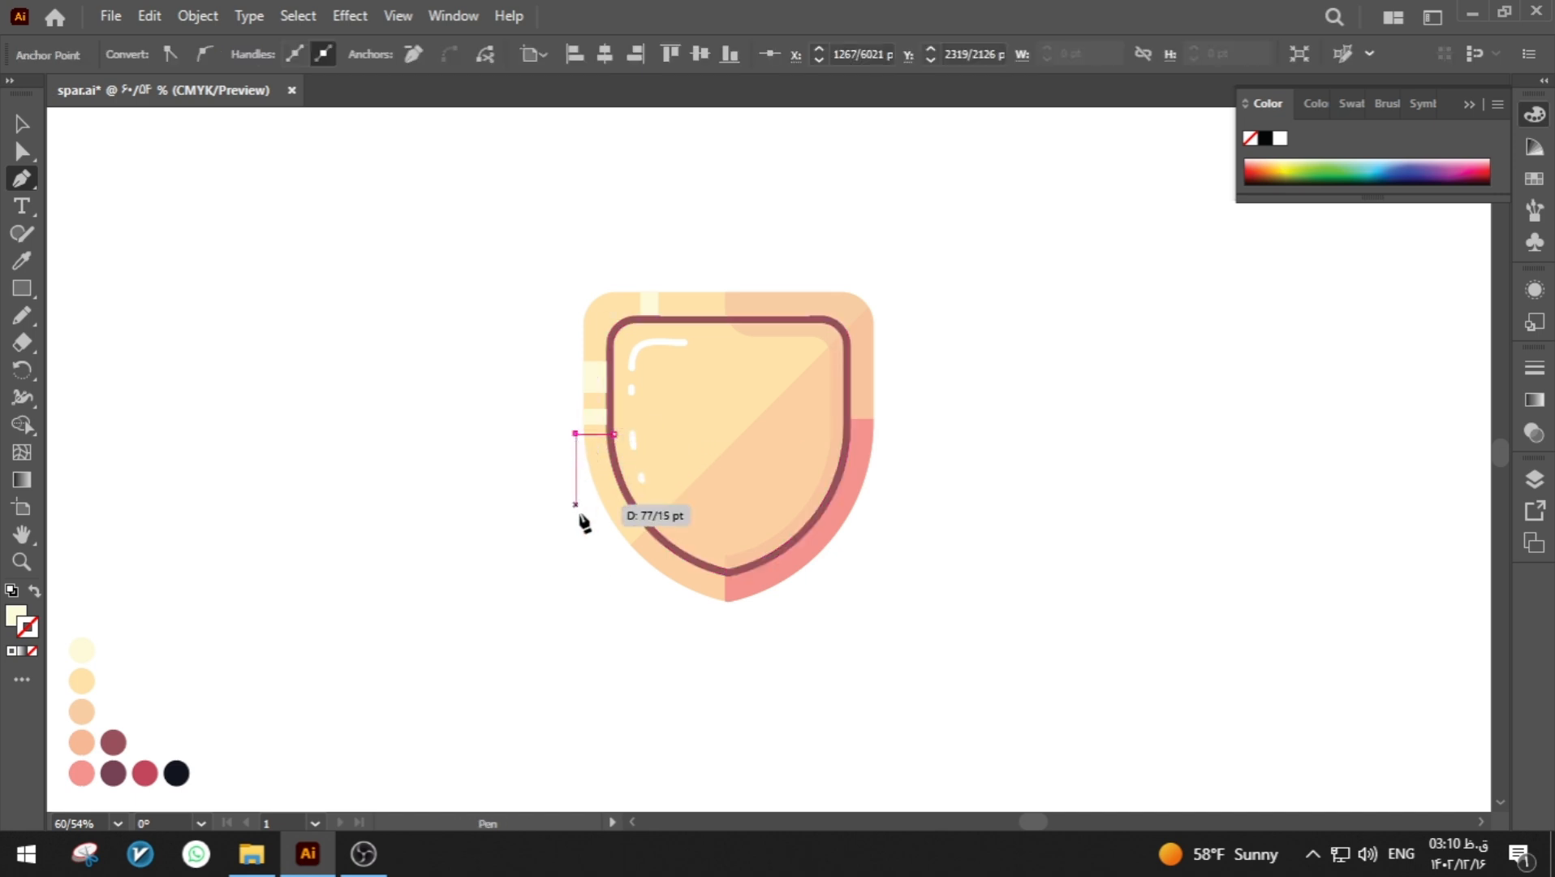
left_click(576, 663)
left_click(728, 630)
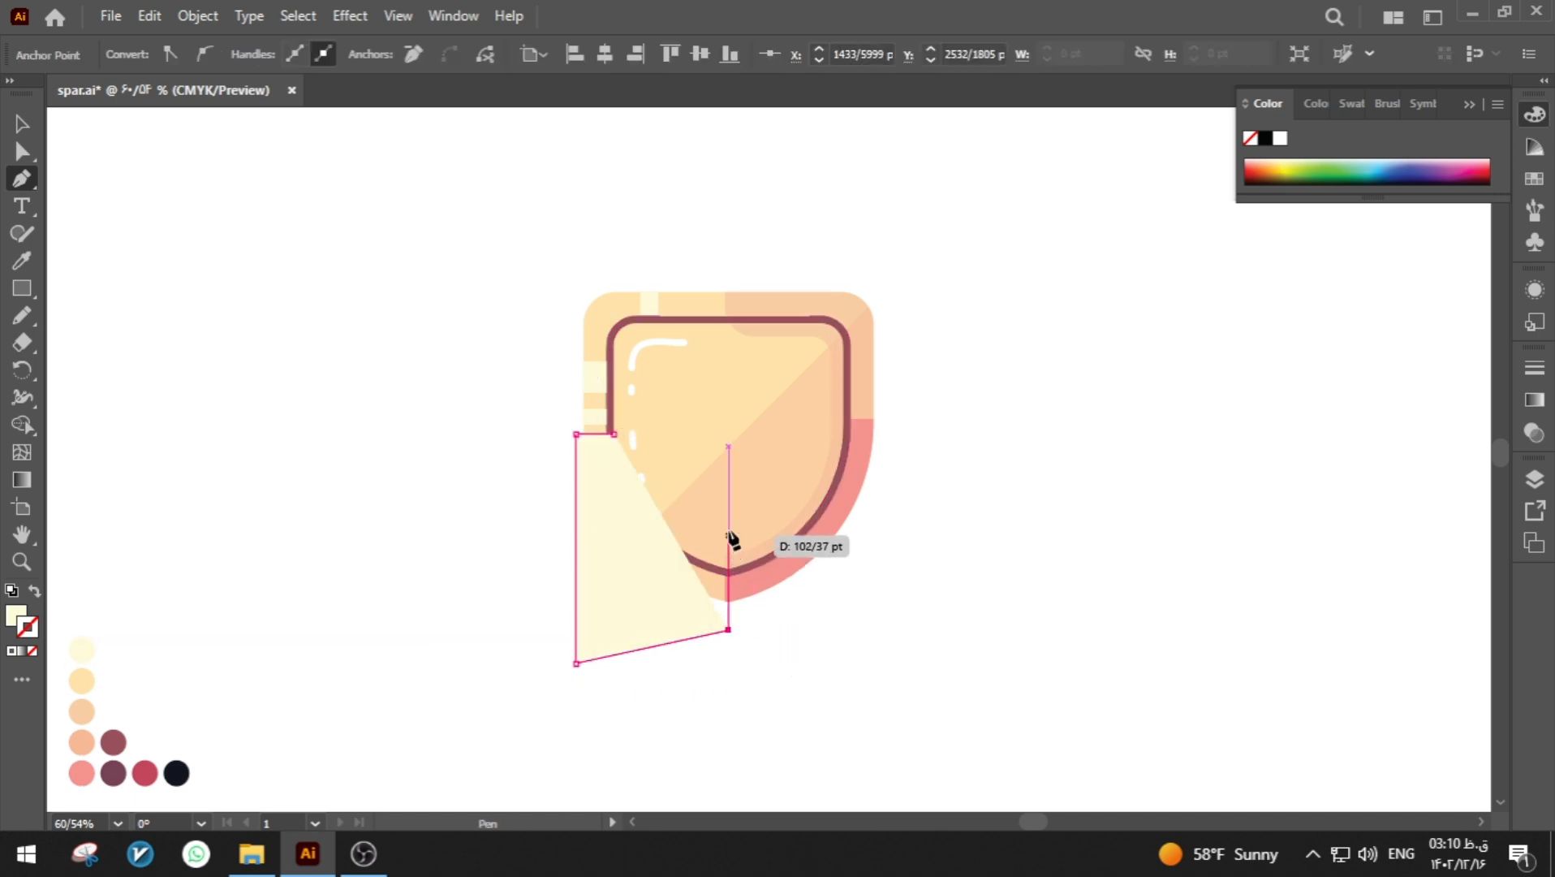
left_click(727, 504)
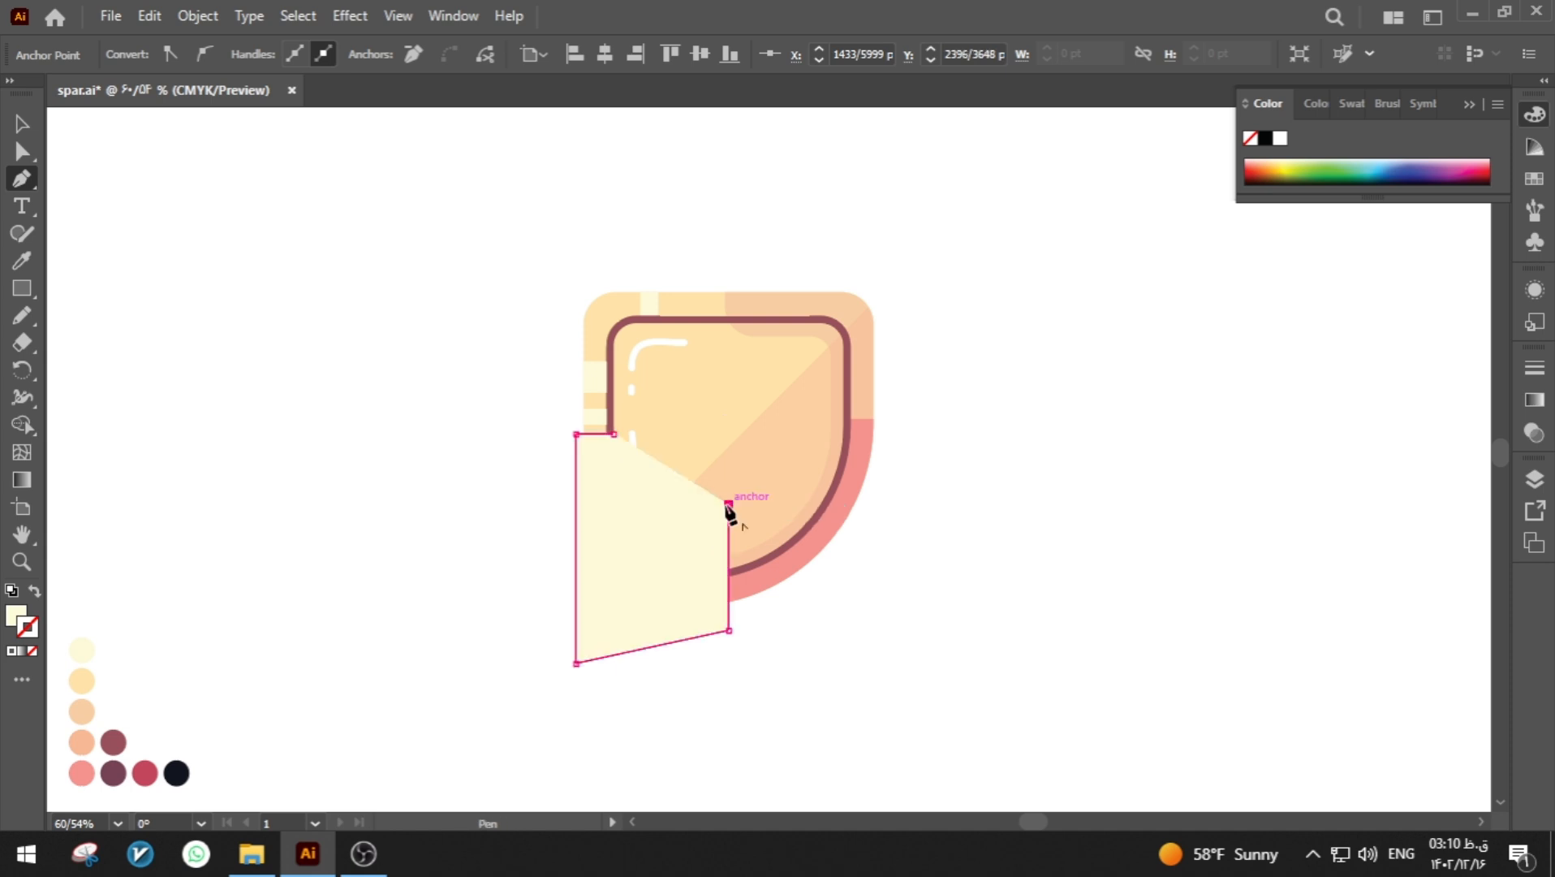
left_click(34, 591)
key("ctrl+z")
left_click(728, 575)
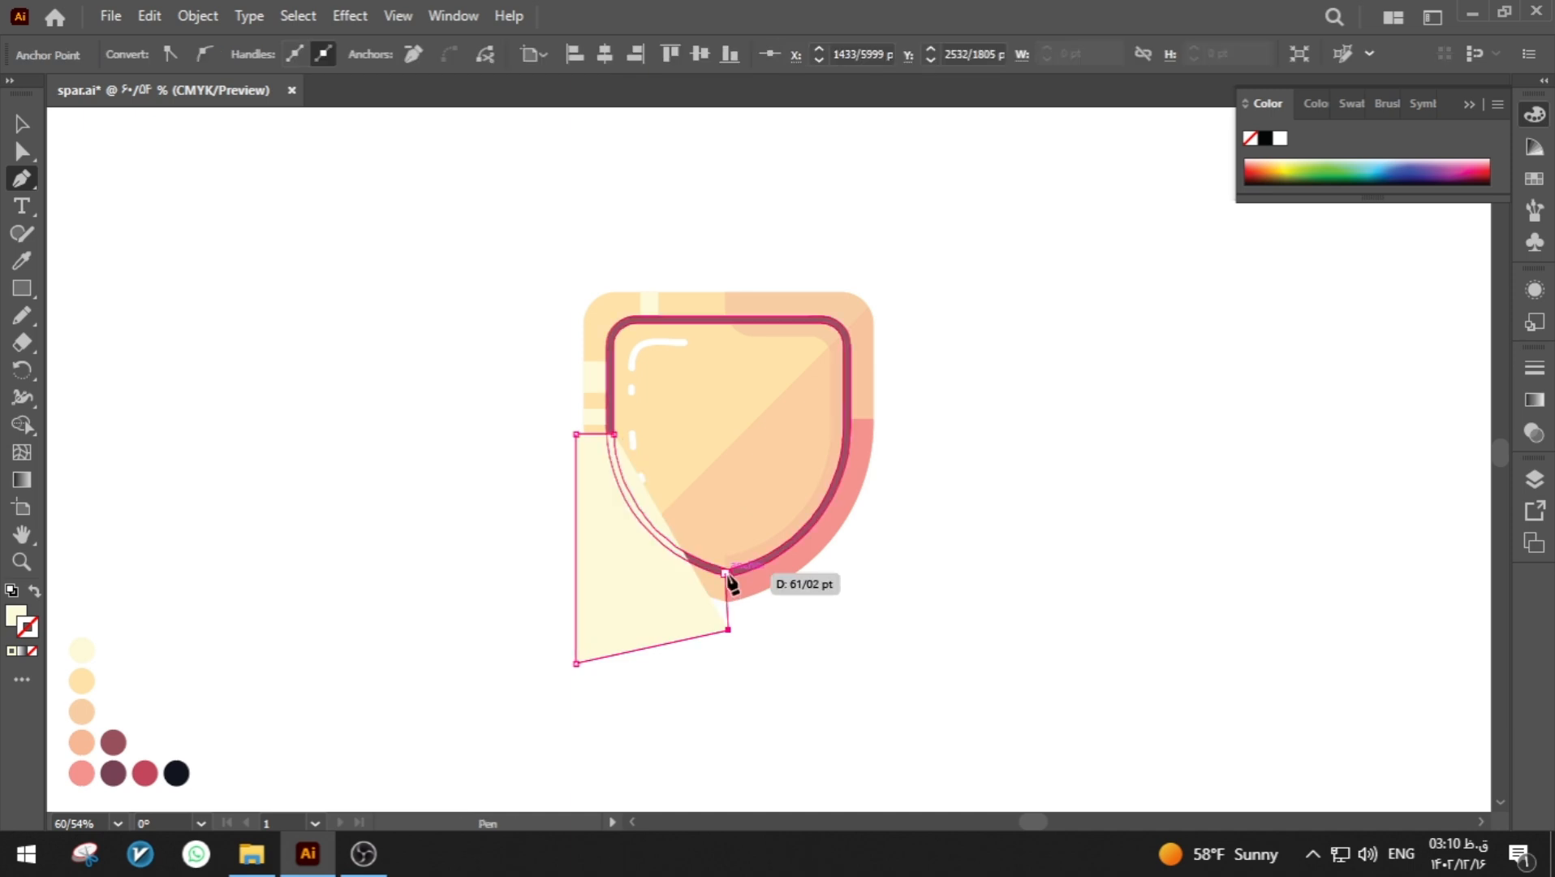
- Swap the path's fill and stroke, and close it with a curve following the maroon border's lower-left side
left_click(34, 591)
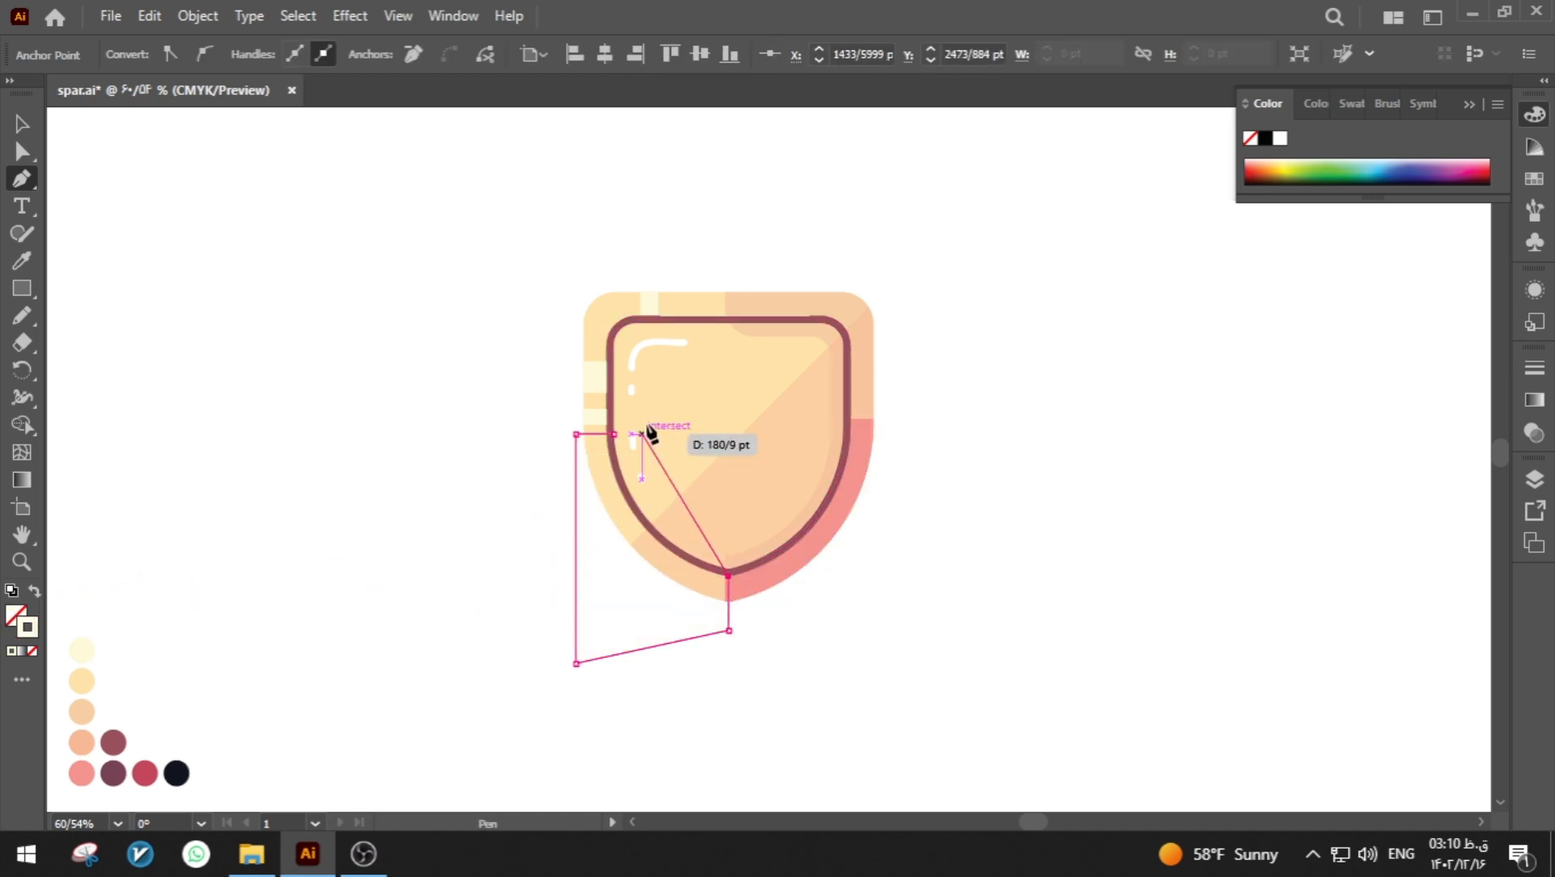
left_click_drag(613, 436, 611, 318)
key("a")
left_click(613, 436)
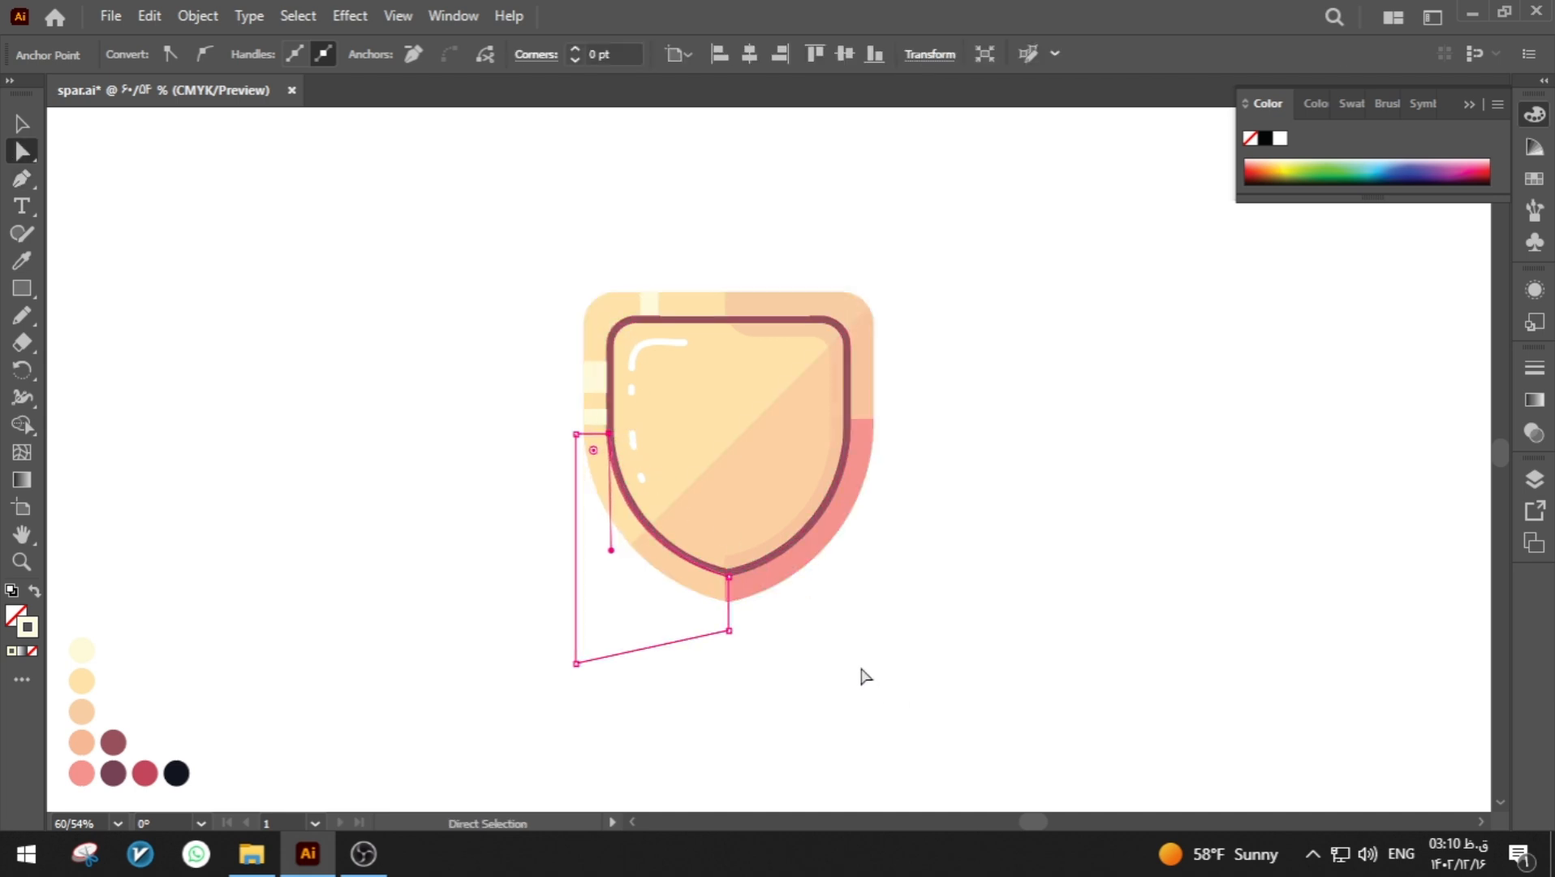
- Trim the pen shape to the shield's silhouette with Shape Builder, removing the part outside
left_click(666, 486, "shift")
left_click(21, 424)
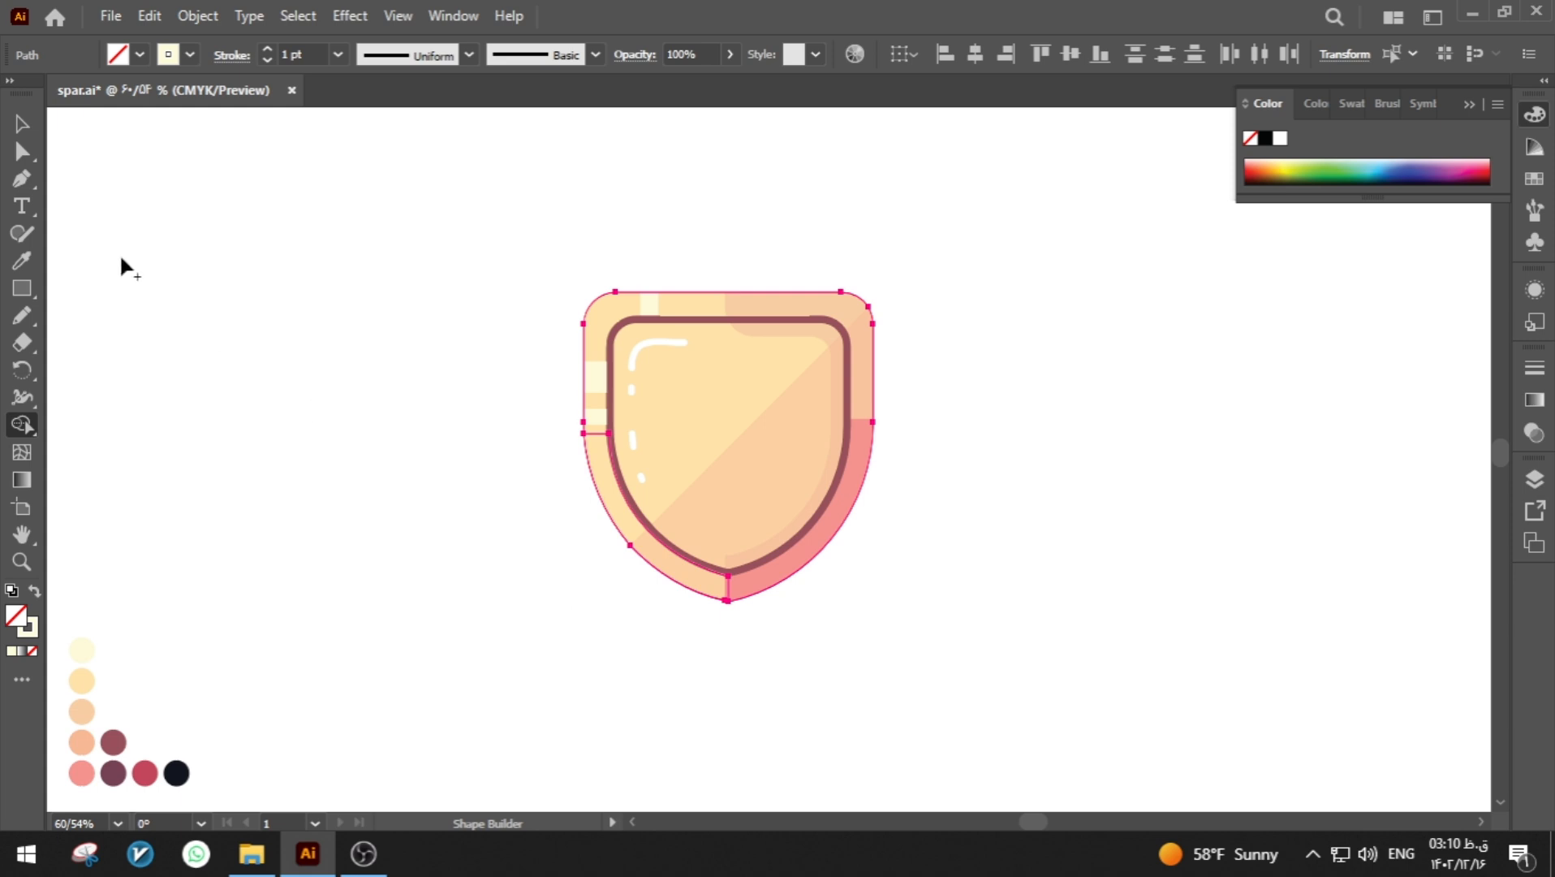
left_click(41, 122)
left_click(601, 527)
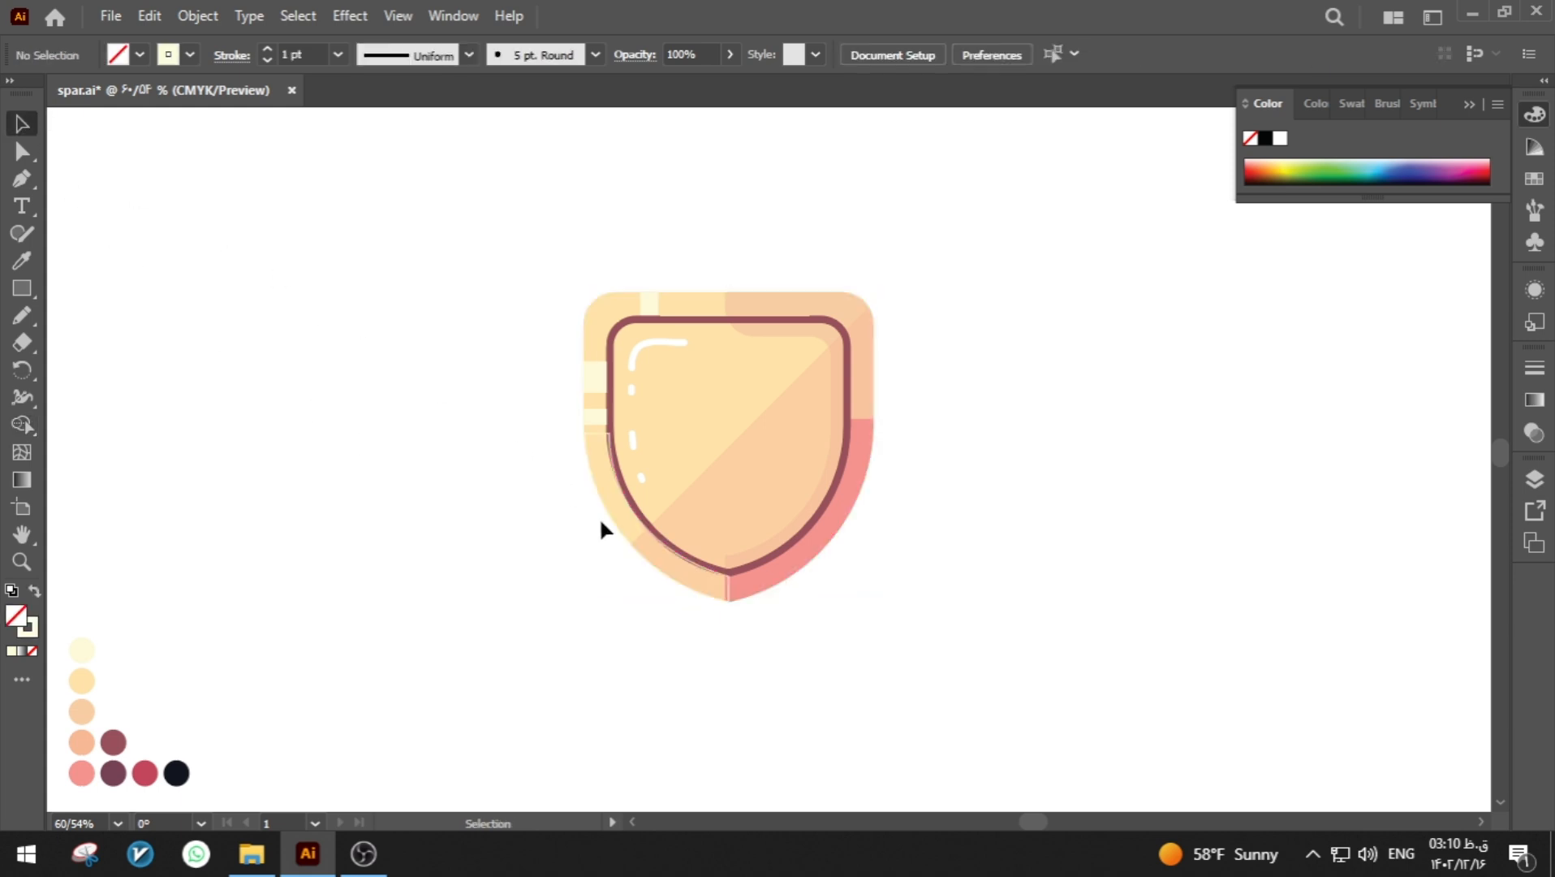
- Try to move the trimmed lower-left rim shape into the base shield's isolated group
left_click(613, 528)
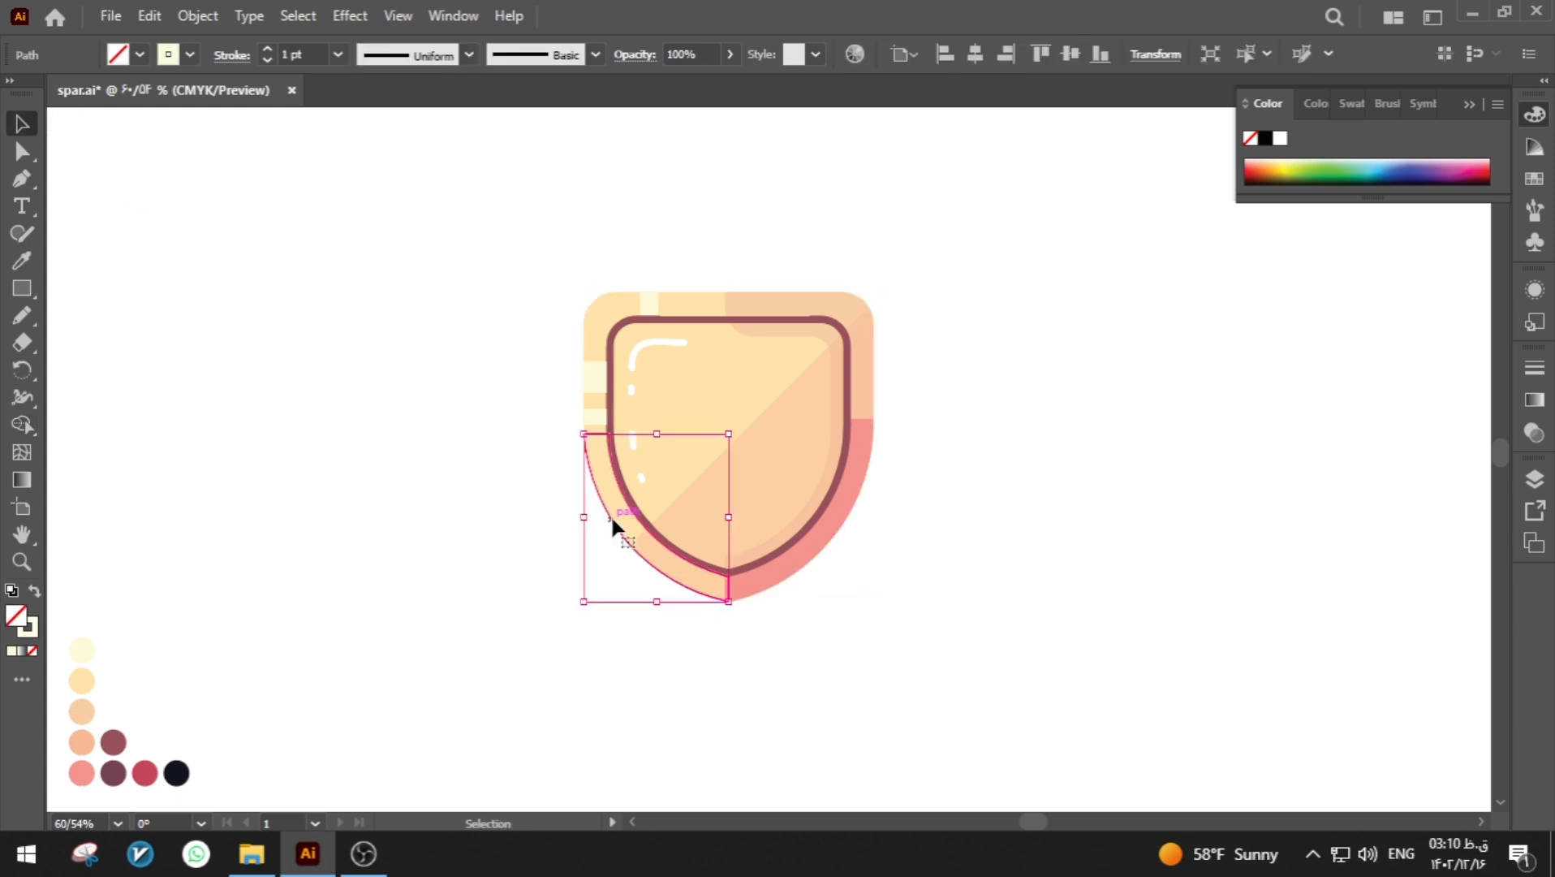
key("Delete")
key("a")
double_click(654, 426)
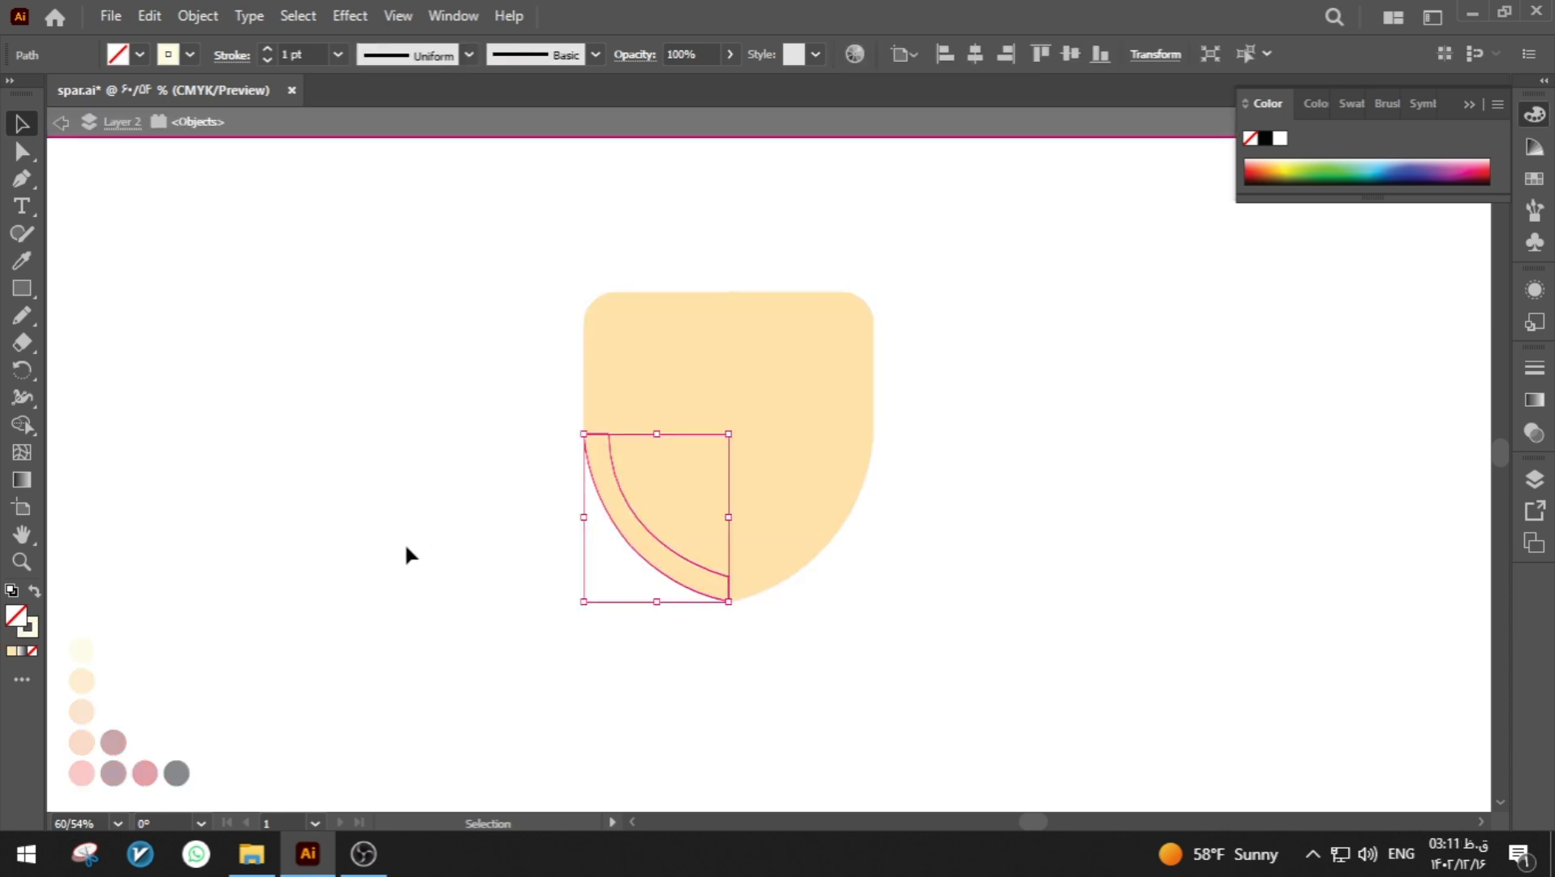
double_click(405, 545)
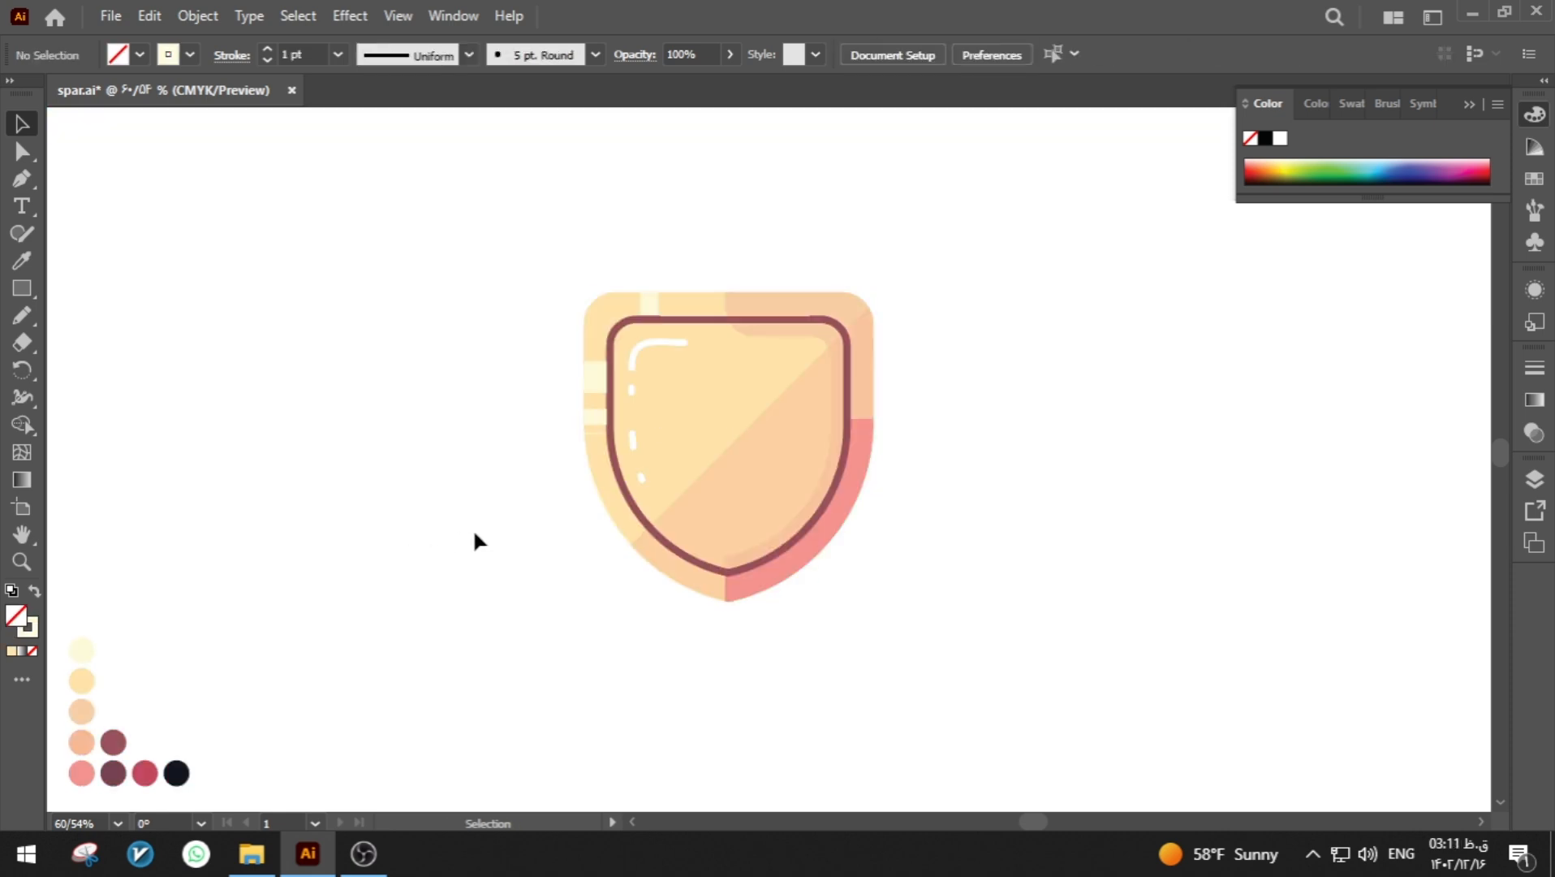
- Move the lower-left rim shape into the pink shading's group and fill it with the light peach palette colour
left_click(600, 509)
left_click(757, 584)
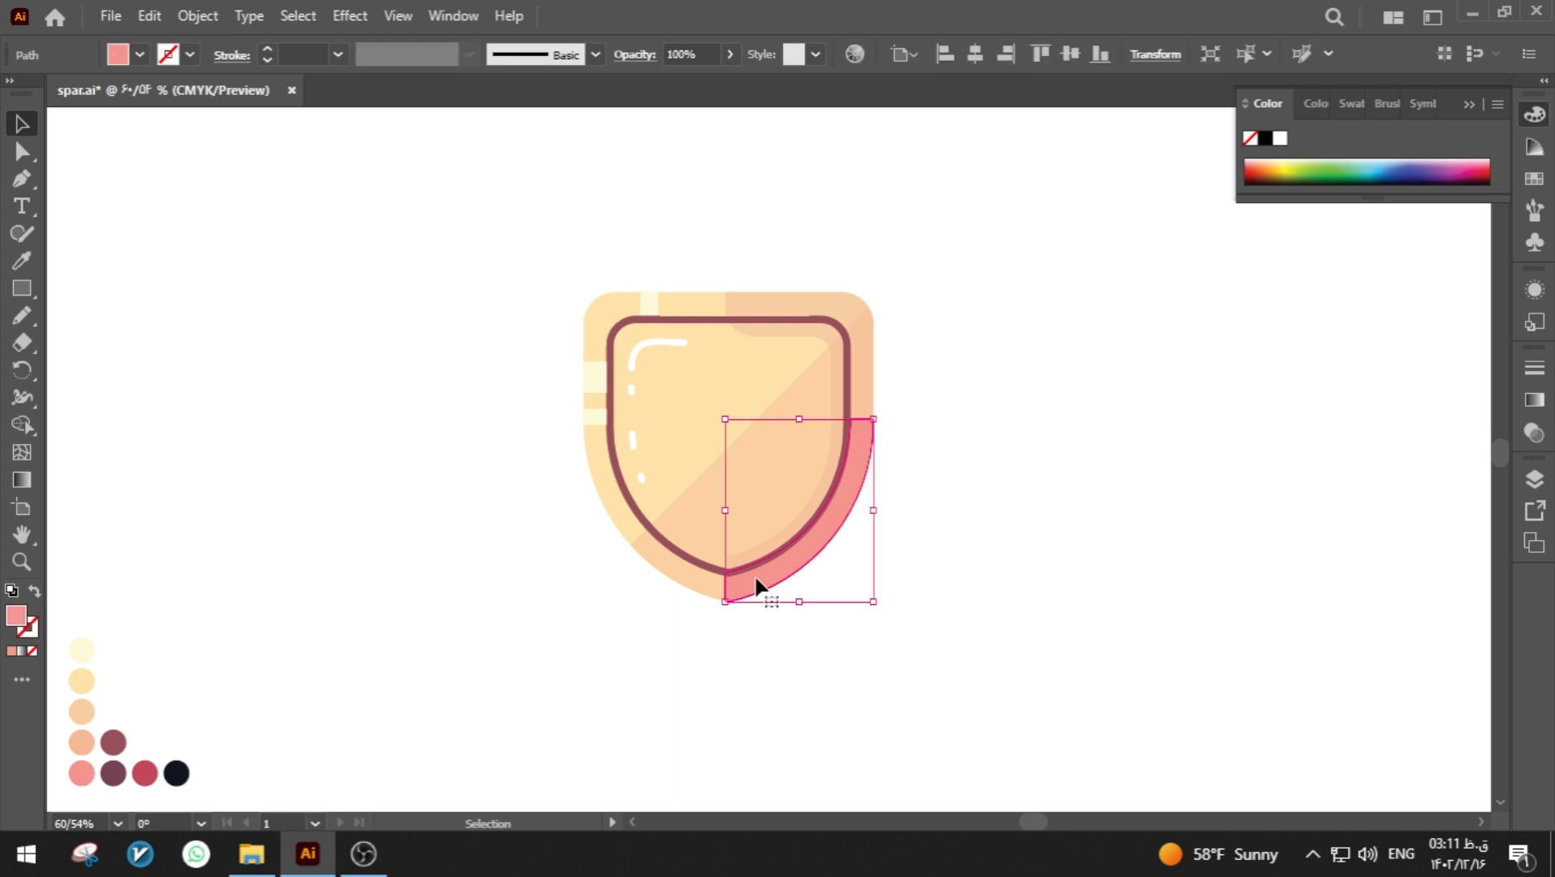
double_click(756, 577)
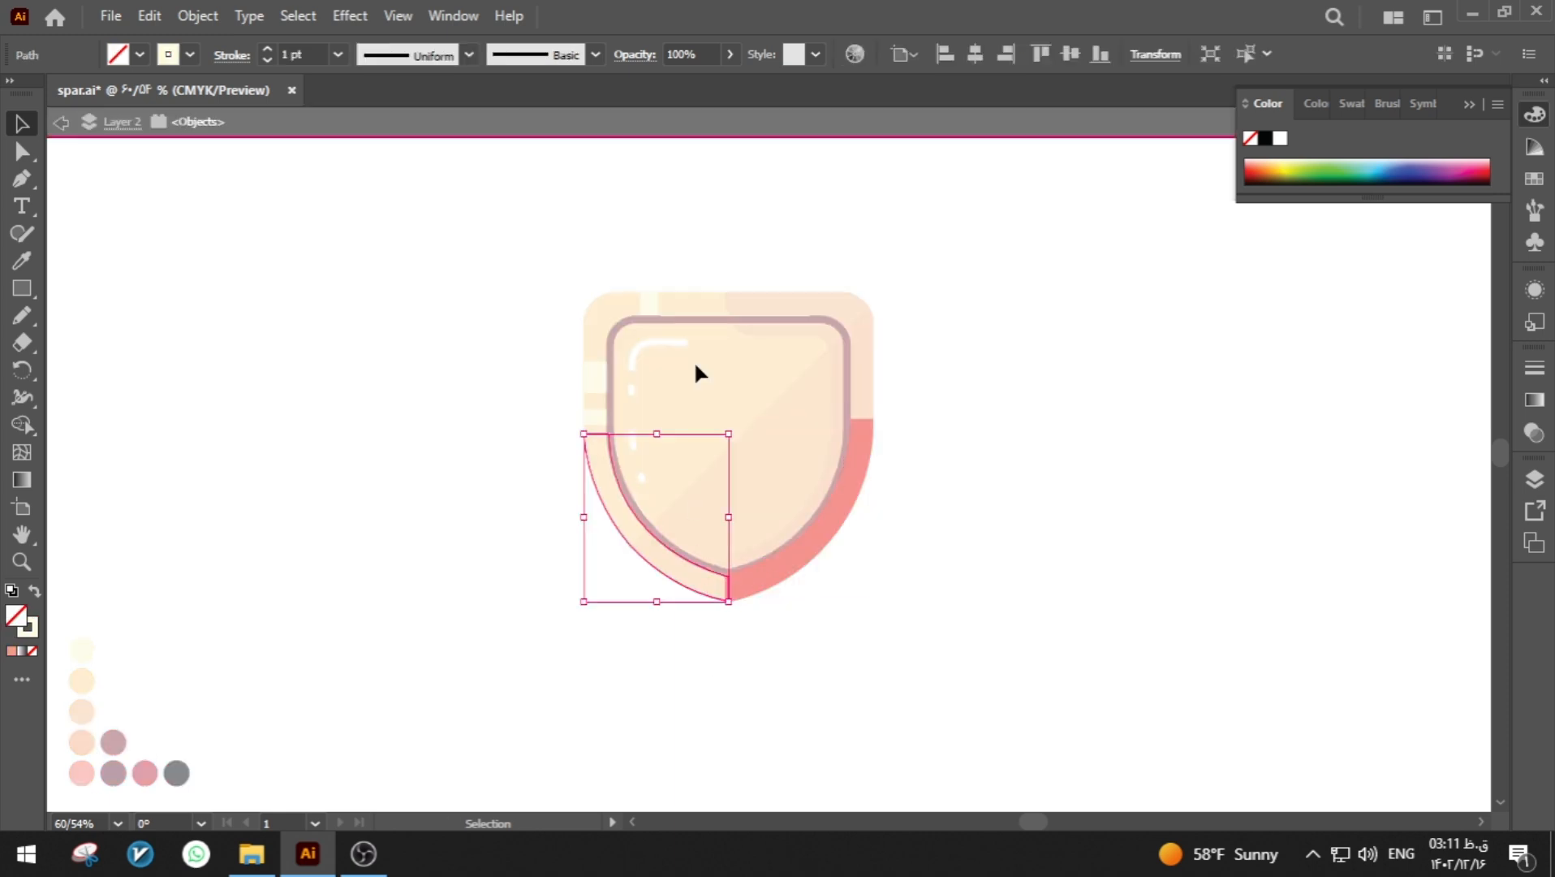
key("a")
double_click(702, 260)
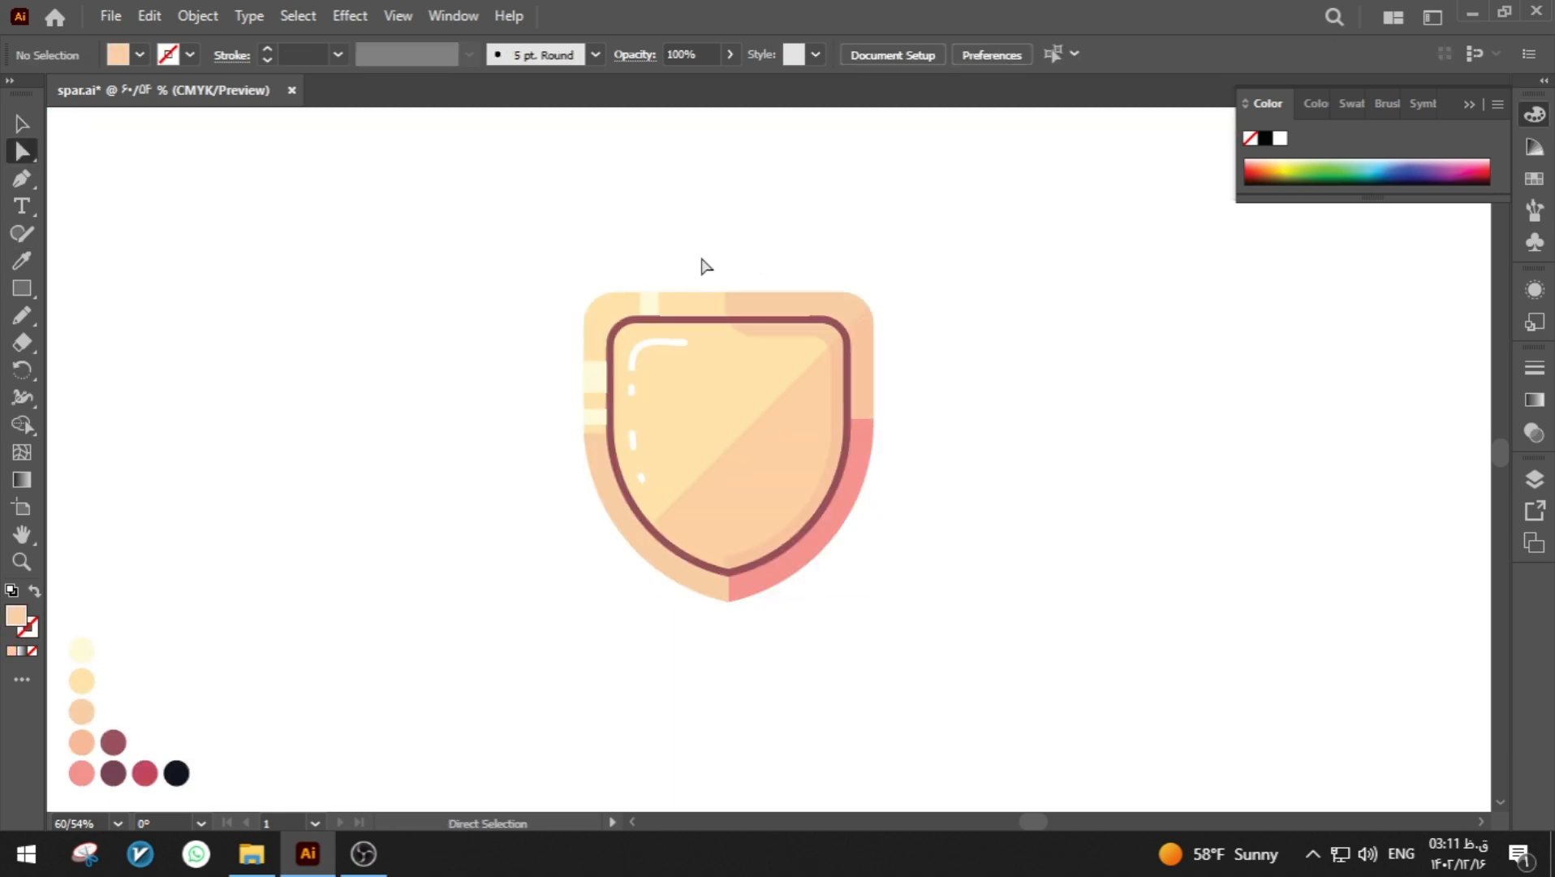
- Isolate the maroon border's group and build a filled shape from the area it encloses with Shape Builder
key("v")
double_click(702, 321)
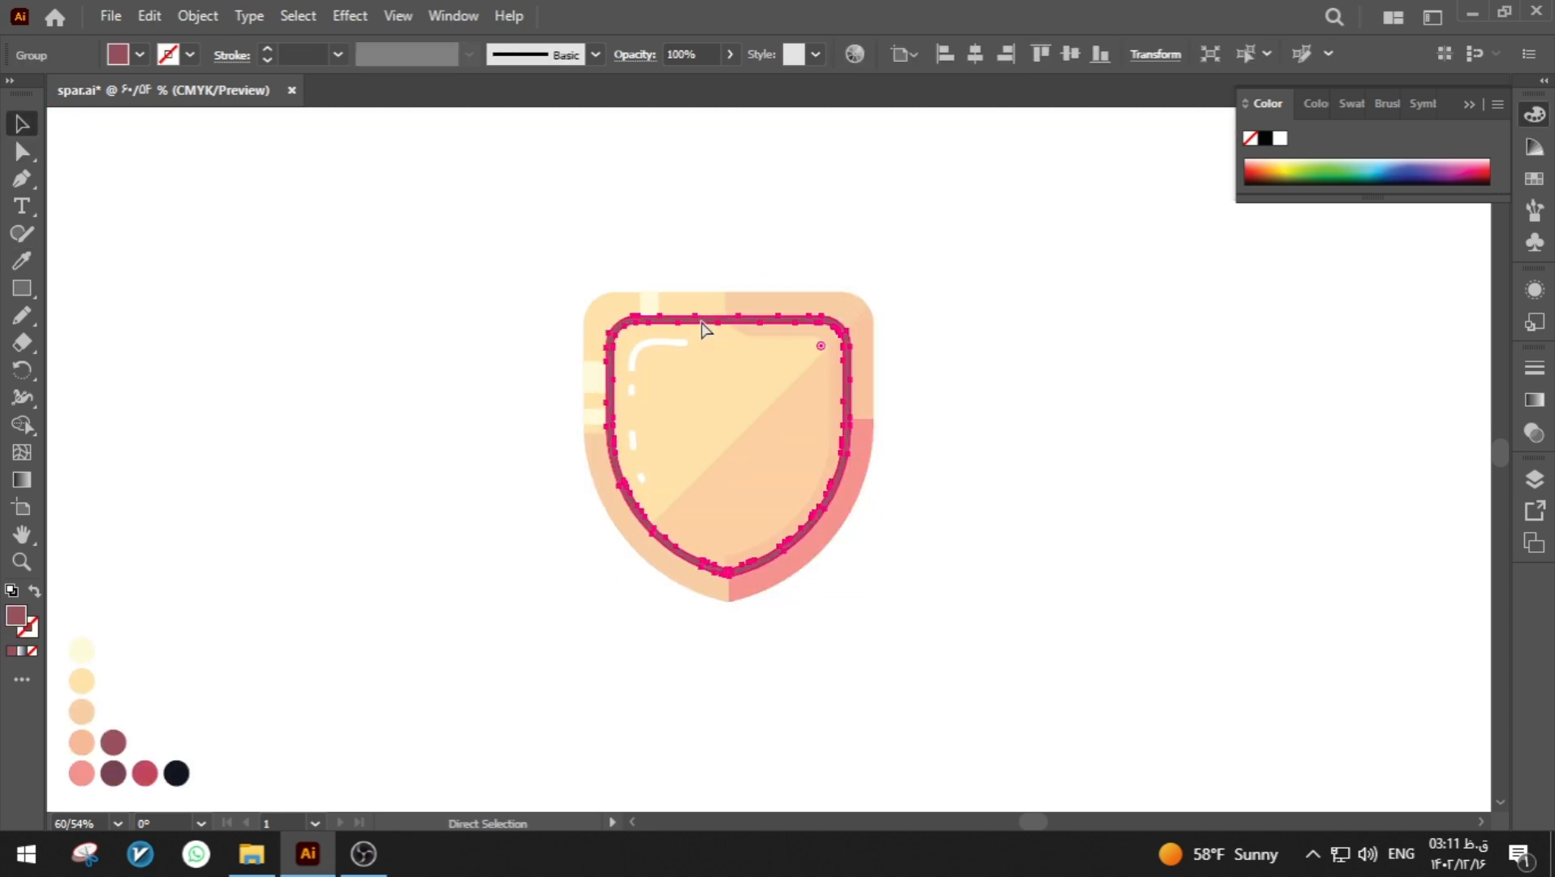
left_click_drag(590, 299, 732, 422)
key("shift+m")
left_click(733, 422)
double_click(17, 616)
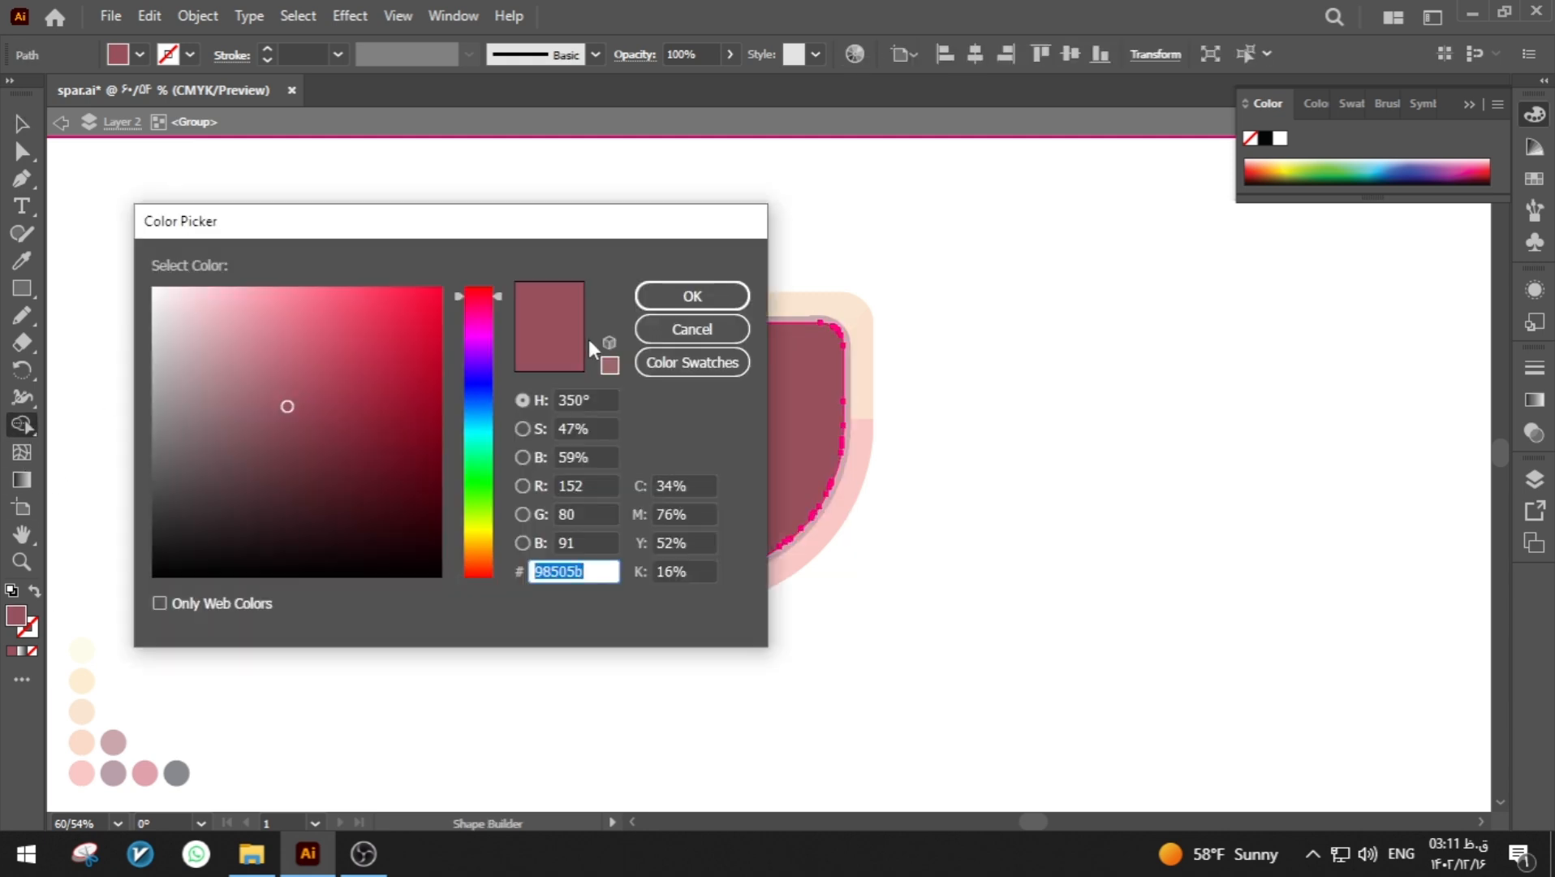
left_click(690, 330)
- Give the enclosed shape a light peach stroke with no fill, and shrink it slightly inside the border
key("i")
left_click(618, 508)
key("v")
left_click_drag(729, 323, 728, 329)
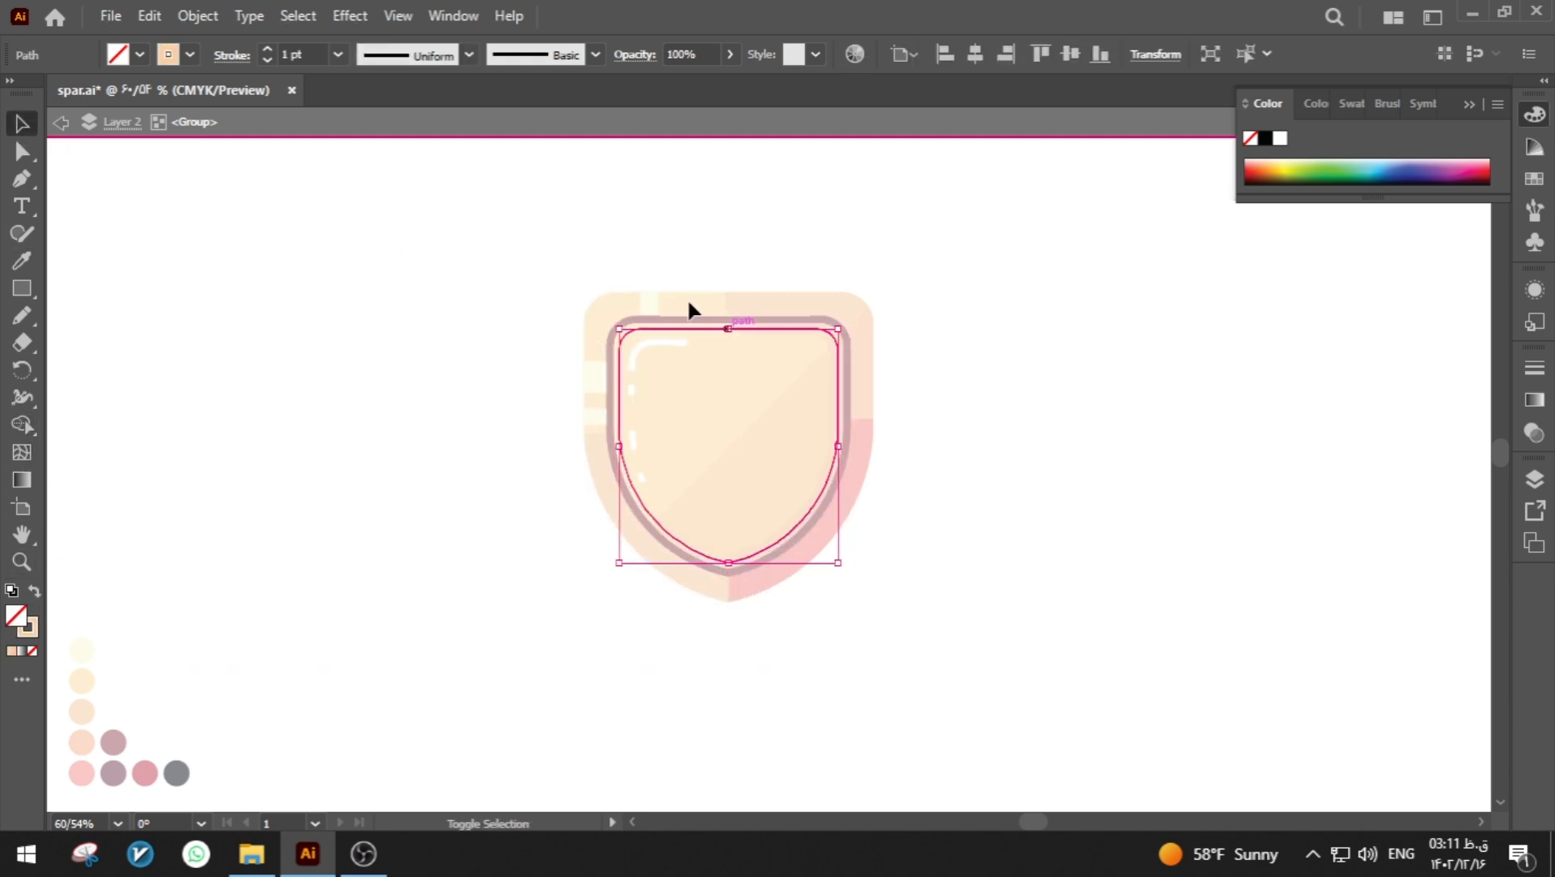
- Set the peach outline's stroke weight to 3 pt and leave the isolated group
left_click(596, 54)
left_click(338, 55)
left_click(374, 203)
double_click(396, 253)
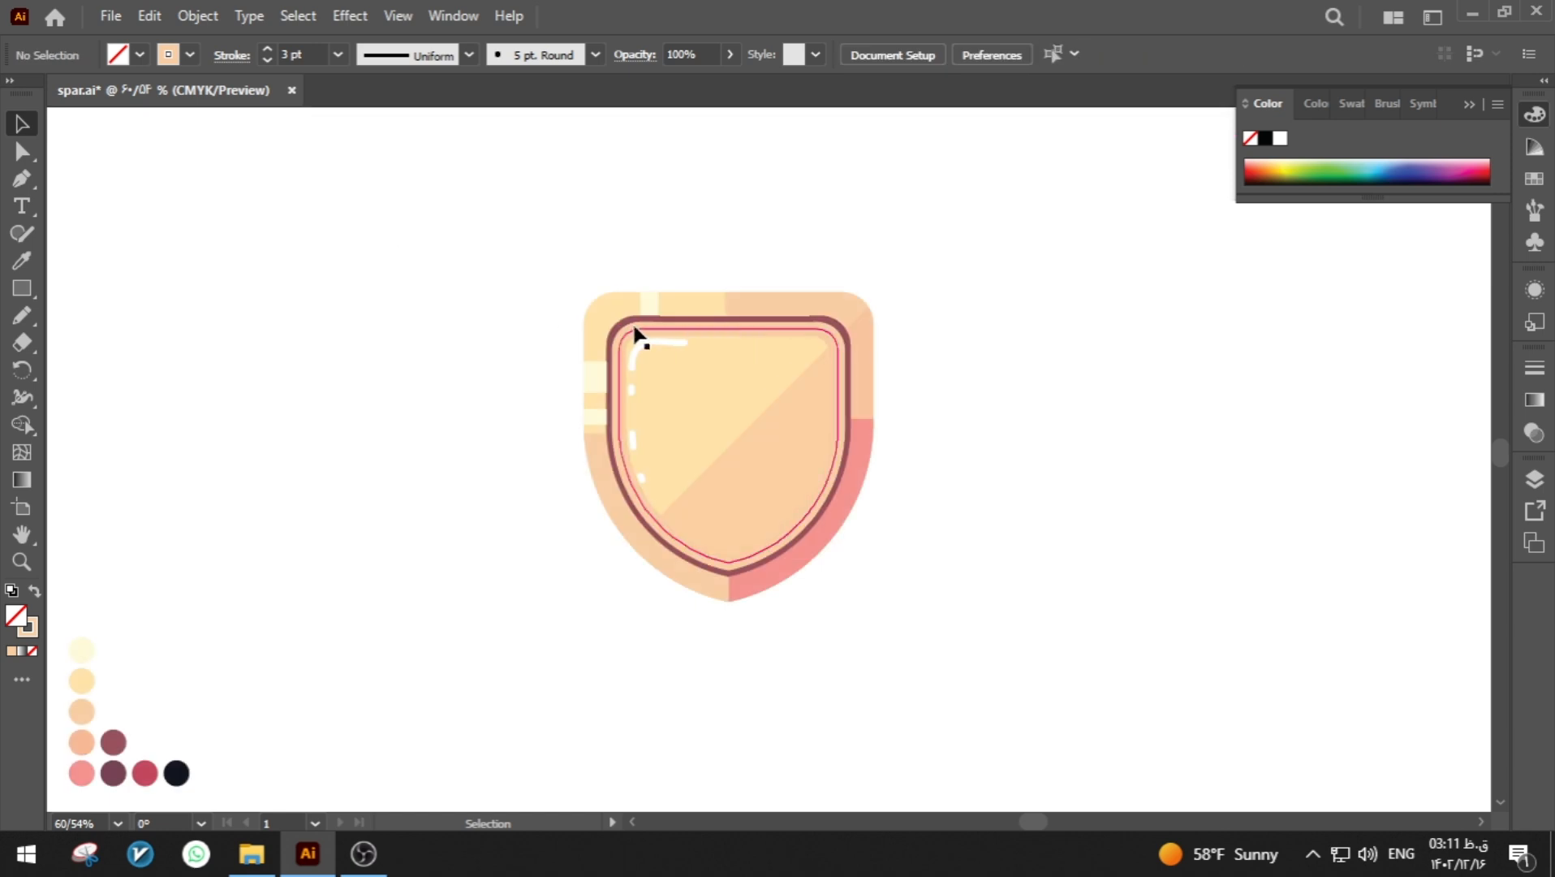
- Bring the maroon border in front of the peach outline
left_click(646, 337)
right_click(642, 319)
left_click(941, 610)
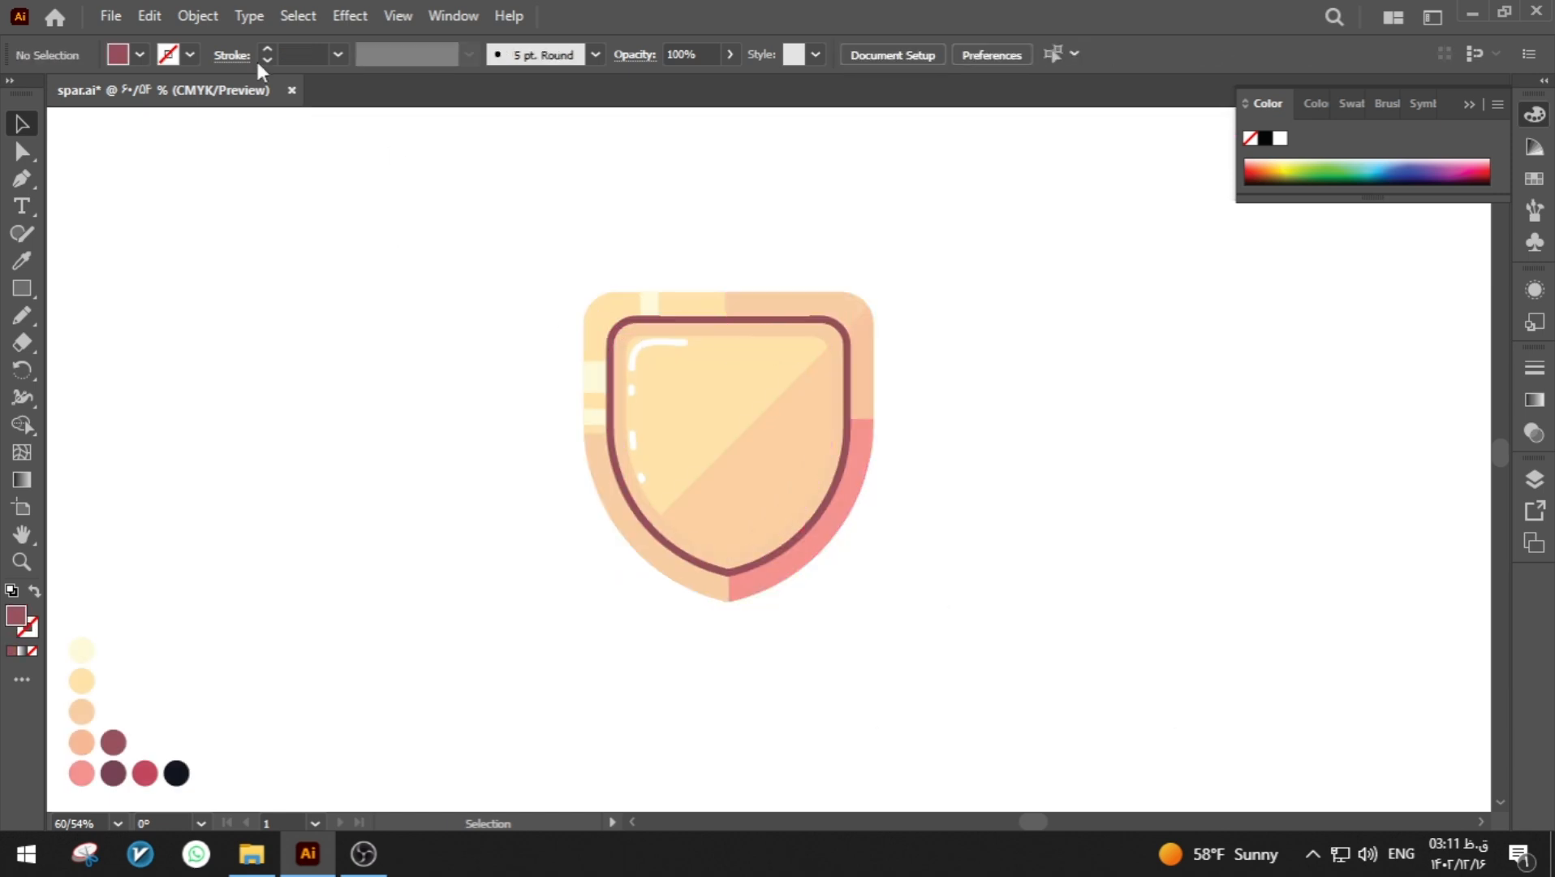
- Reduce the peach outline's stroke to about 2.1 pt, enlarge it slightly towards the border, and save the document
left_click(670, 344)
left_click_drag(728, 329, 728, 323)
left_click(409, 336)
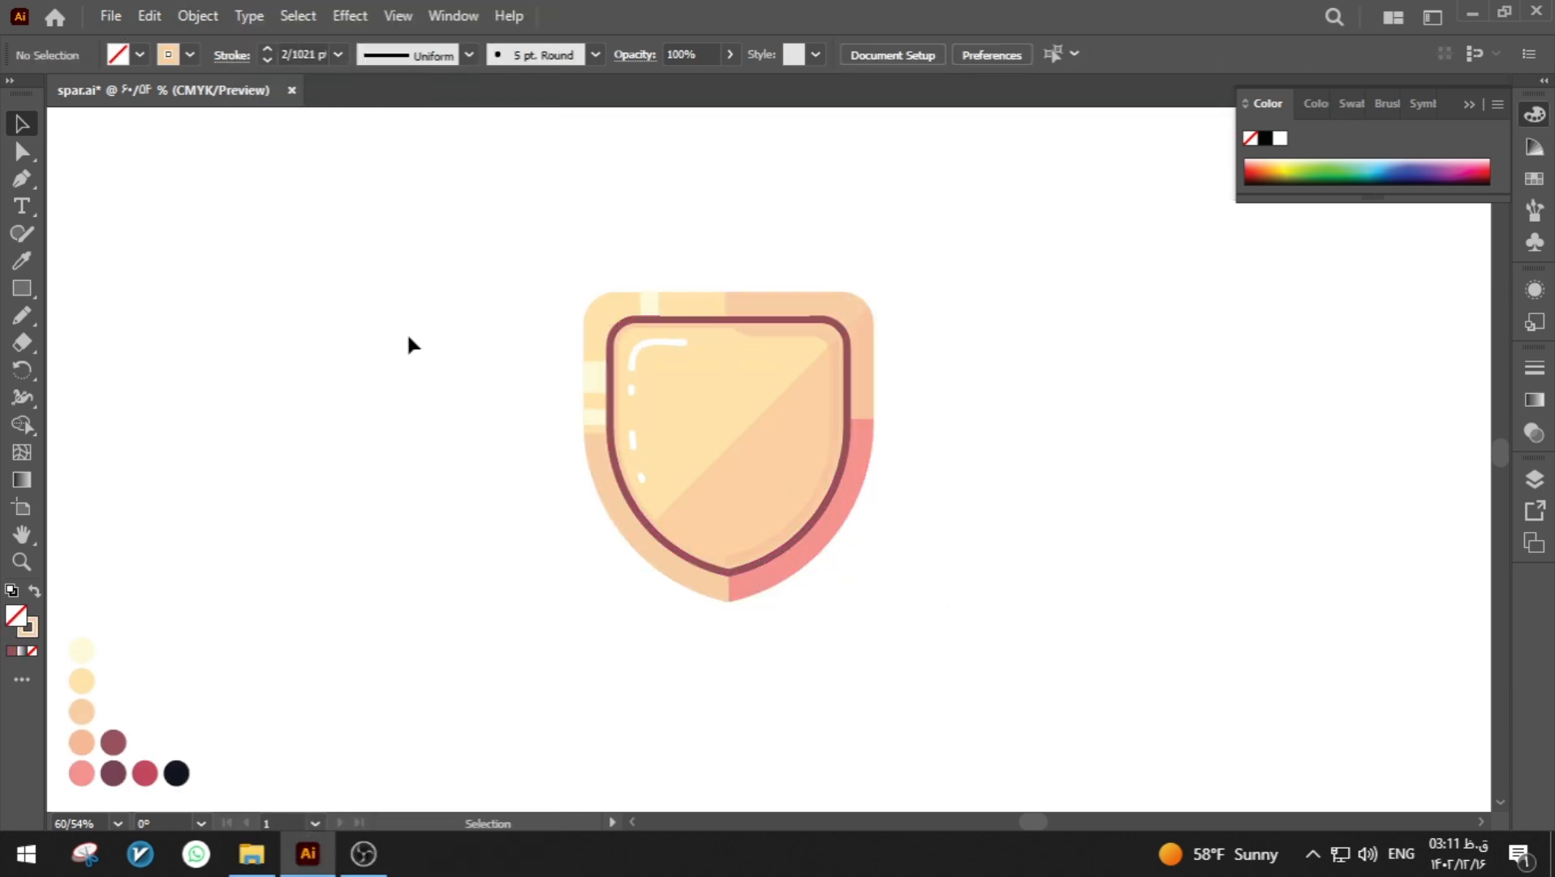
key("ctrl+s")
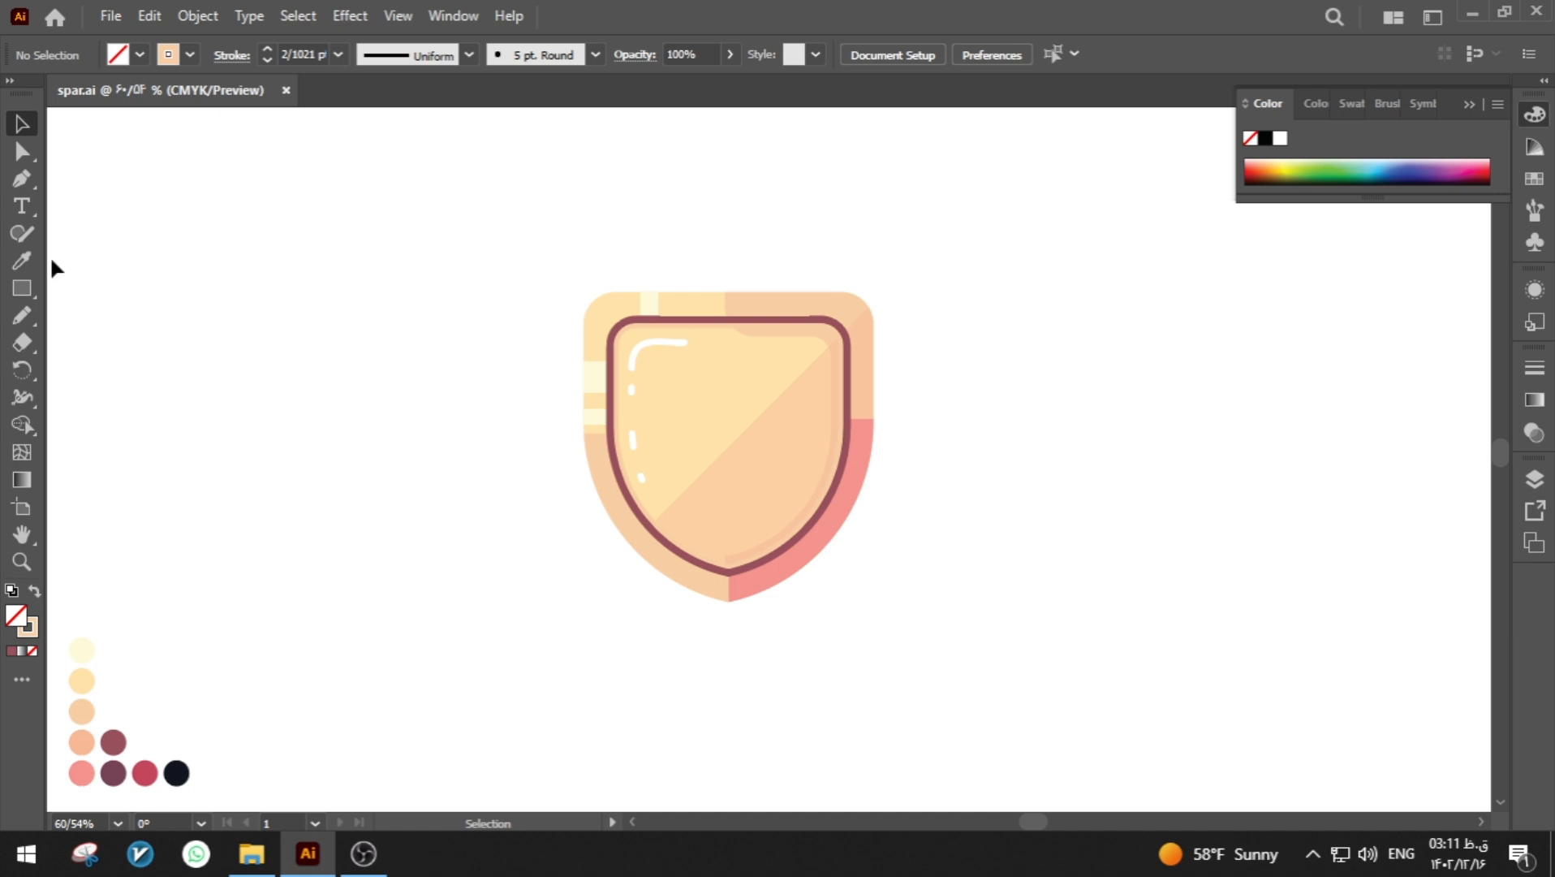
- Draw a closed pen path around the shield's right half with a straight edge down its vertical centre
left_click(22, 178)
left_click(728, 281)
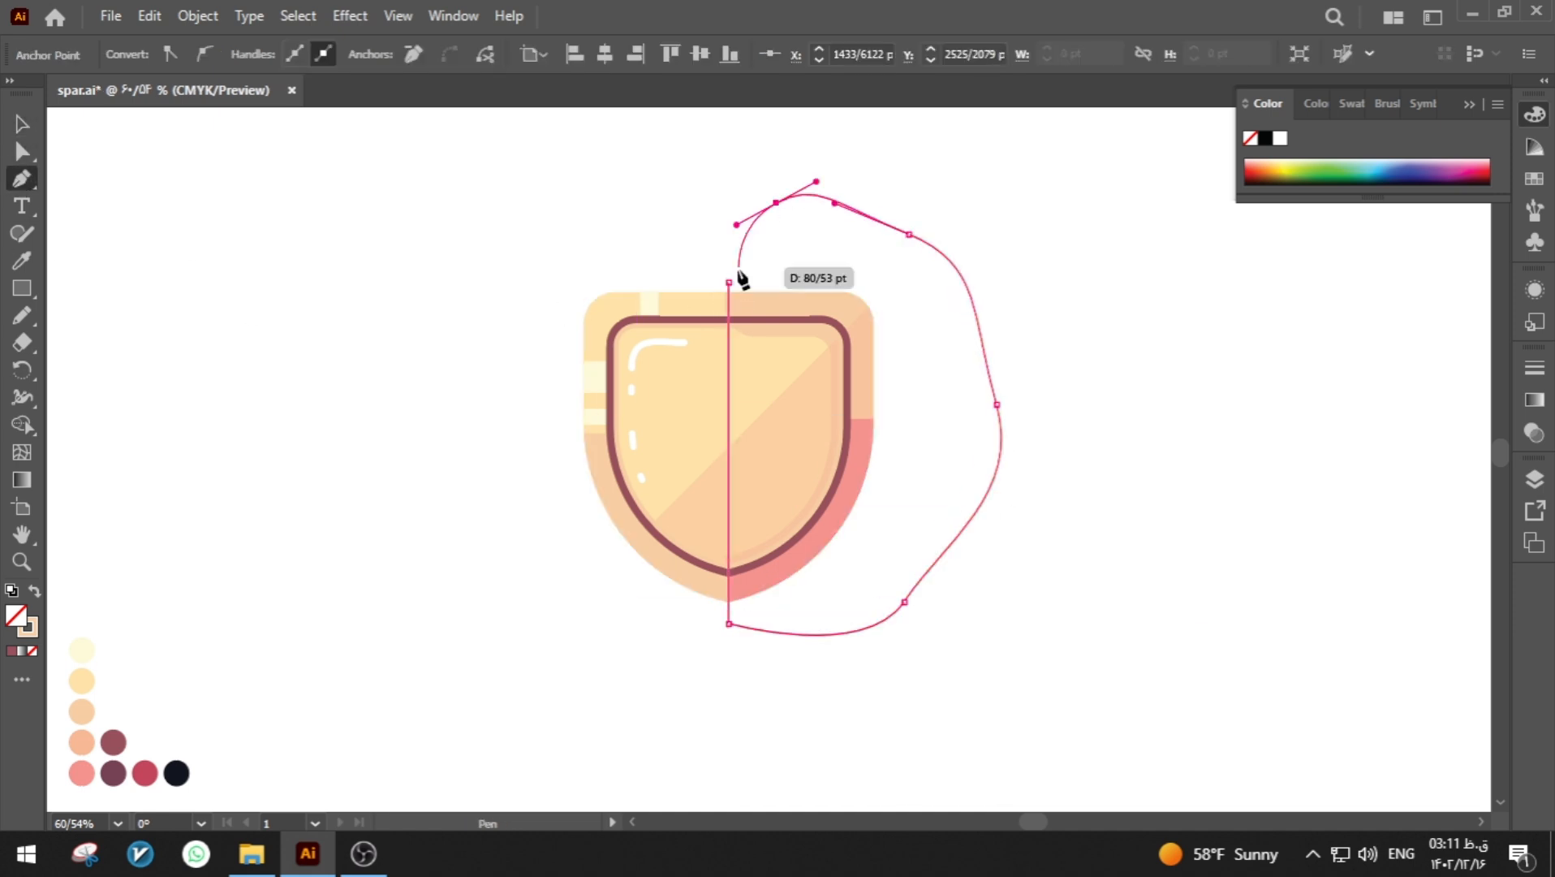
left_click(728, 281)
- Move the pen path into the maroon border's group and split the border along the centre with Shape Builder
key("v")
key("ctrl+x")
double_click(756, 323)
key("ctrl+f")
left_click(33, 419)
left_click(761, 320)
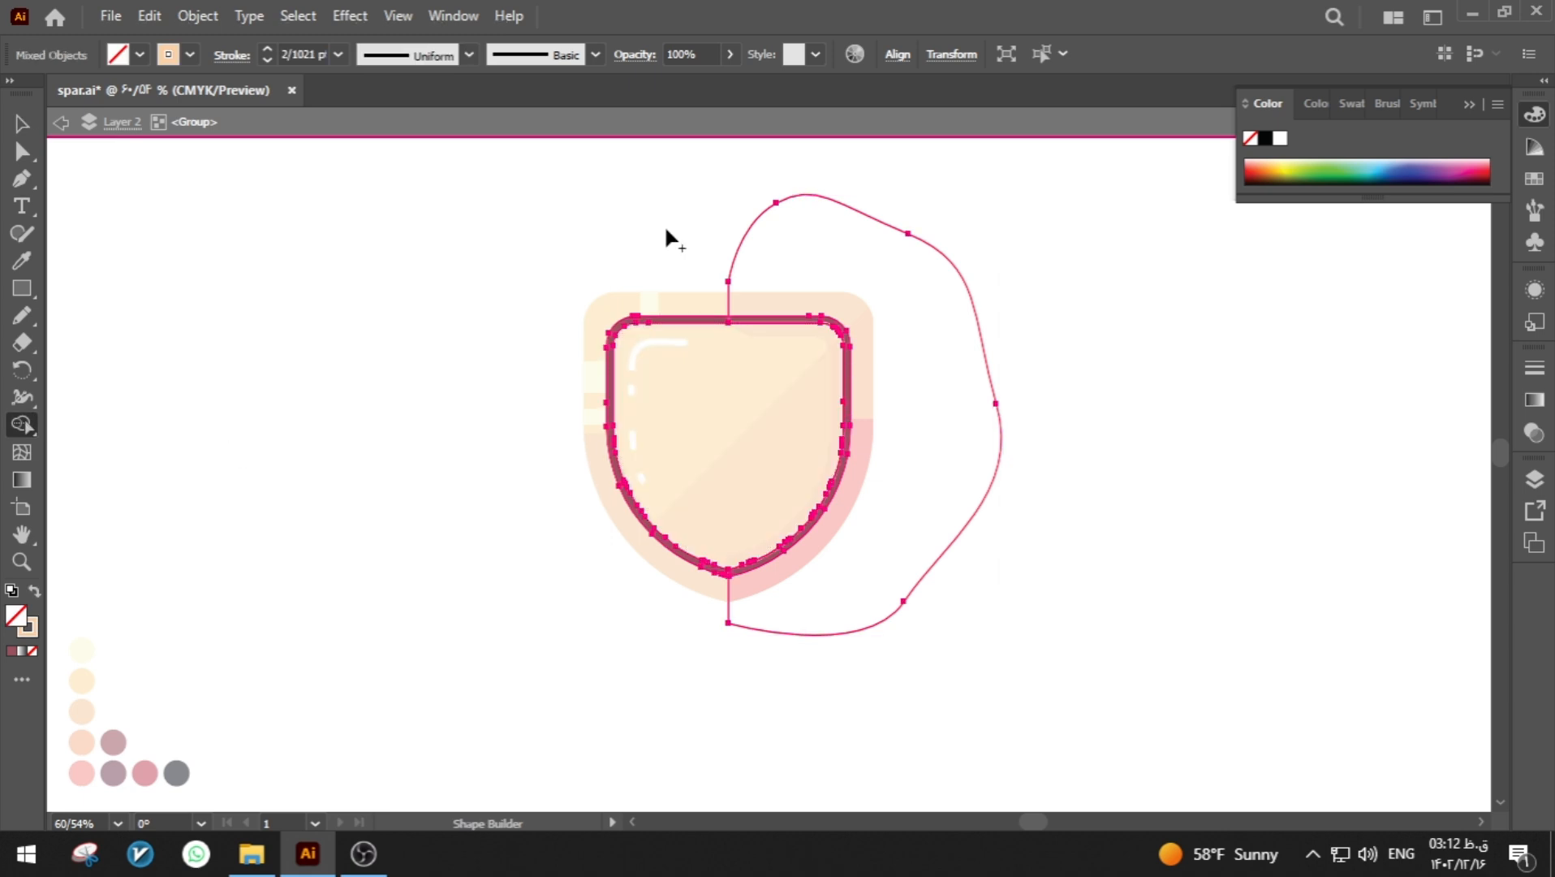
- Fill the border's right half with the dark purple palette colour, leave the group and save the document
key("a")
left_click(755, 321)
key("i")
left_click(112, 772)
key("a")
double_click(314, 616)
key("ctrl+s")
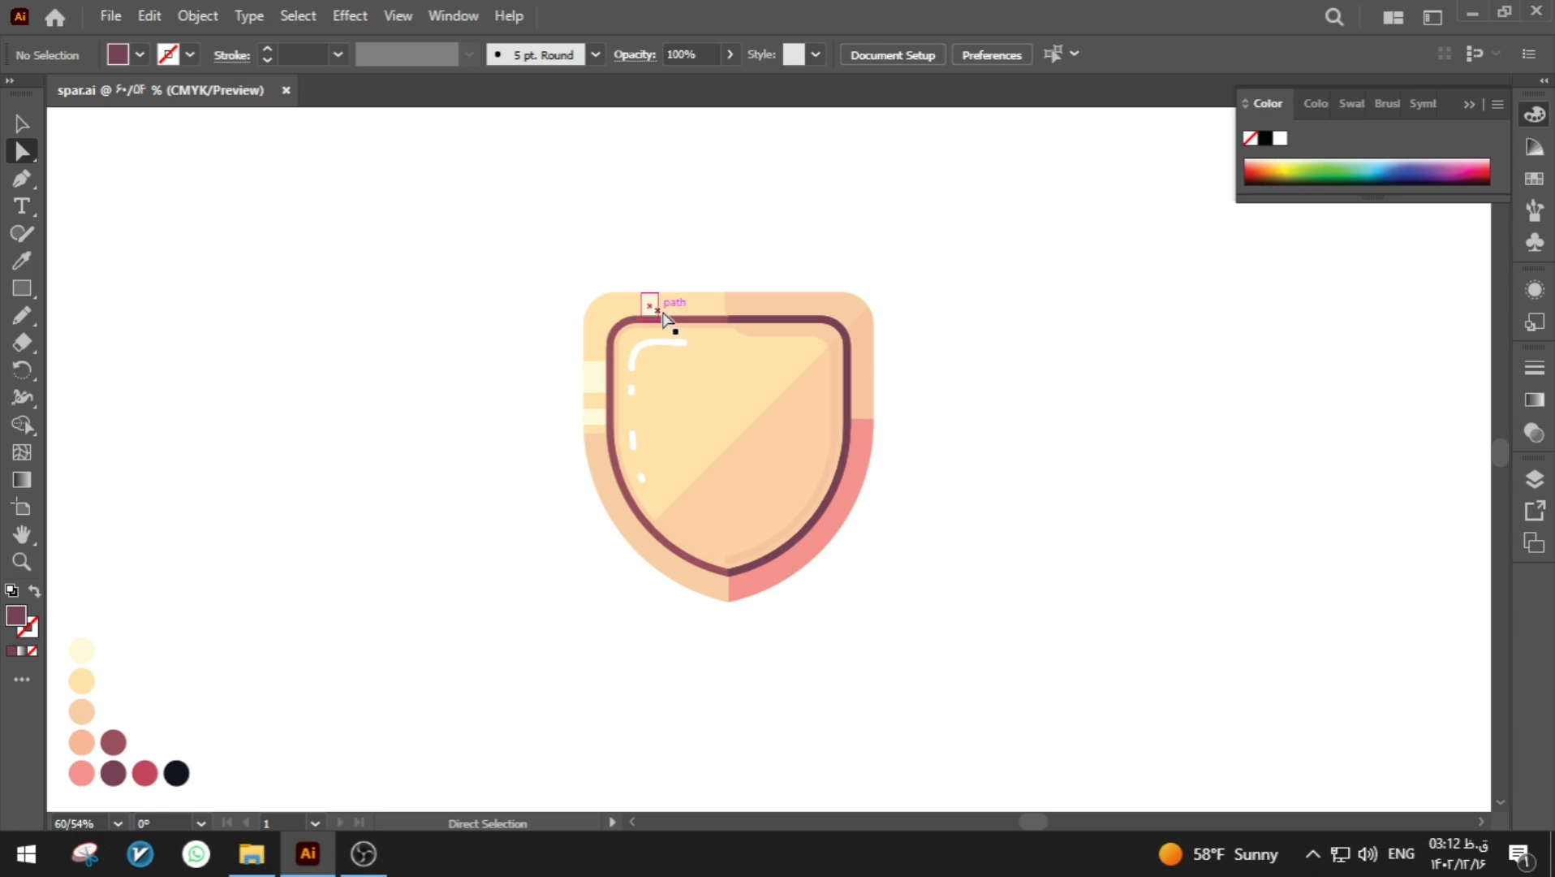
- Expand the stroke of the peach inner outline into a filled shape
left_click(714, 328)
left_click(198, 16)
left_click(331, 303)
- Try Multiply blending on the expanded outline, undo it, and give the outline an orange-peach fill at 40% opacity
left_click(1533, 433)
left_click(1332, 393)
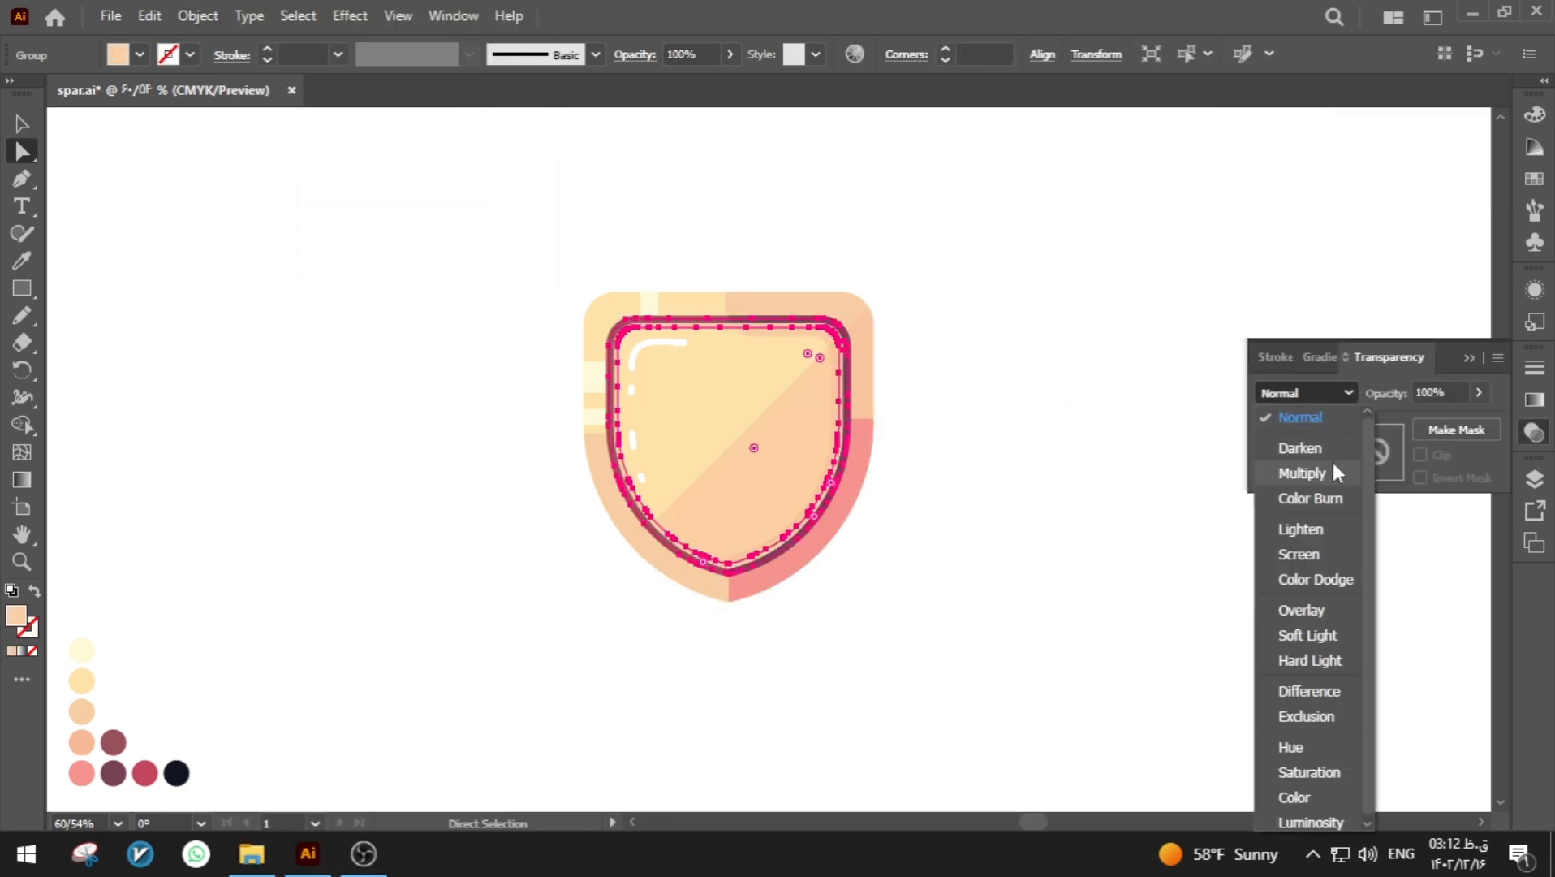
left_click(1332, 466)
left_click(1531, 430)
left_click(1191, 440)
key("ctrl+z")
key("ctrl+z")
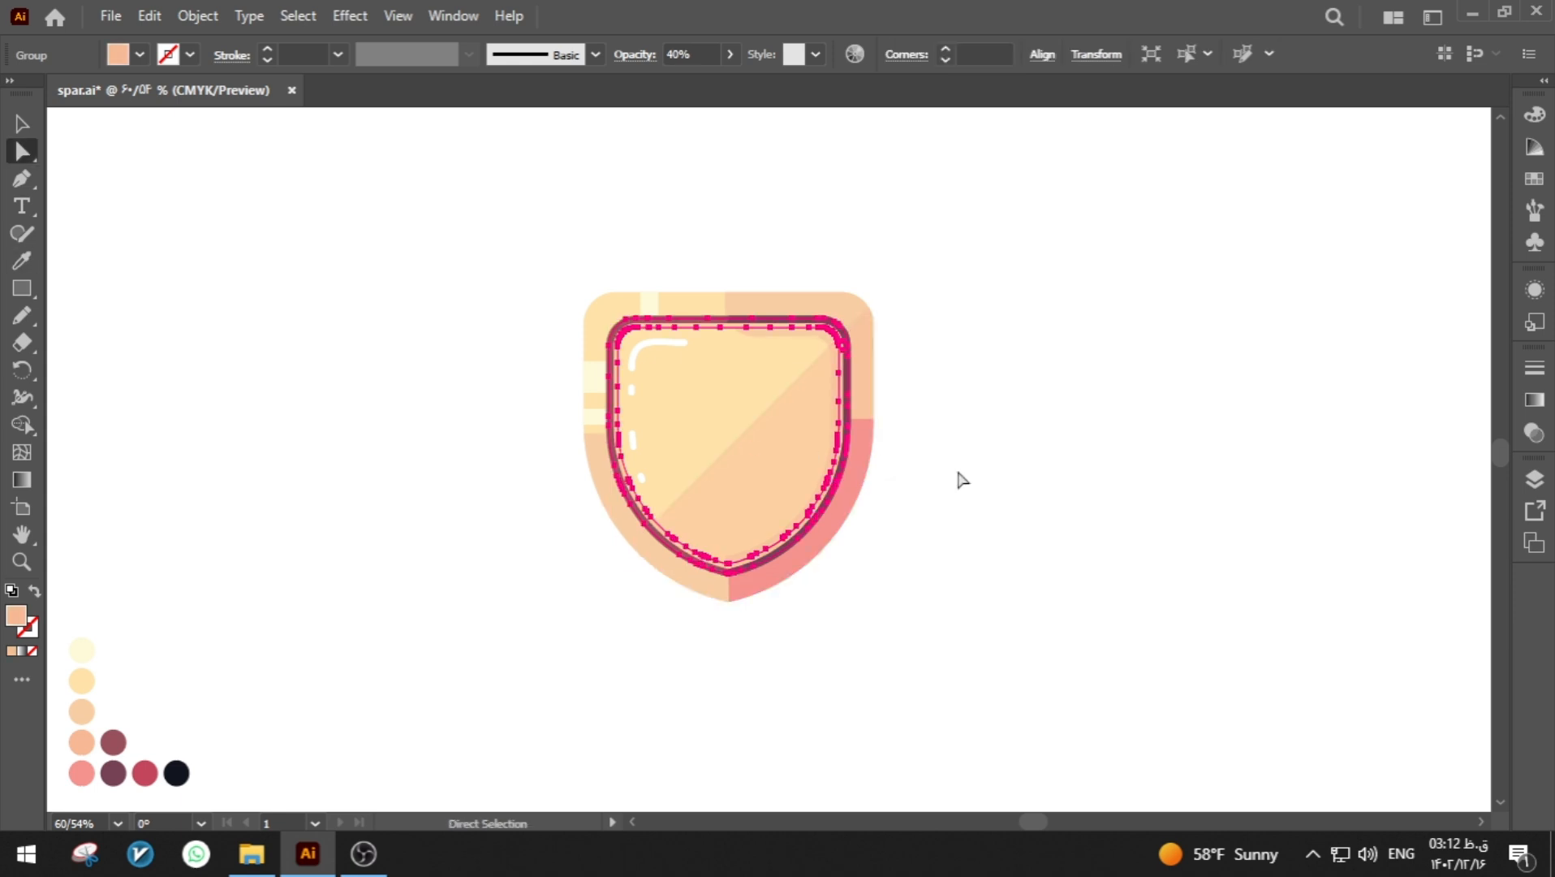
- Resize the expanded inner outline slightly so it fits inside the border, and save the document
left_click(961, 480)
left_click(628, 343)
left_click(691, 154)
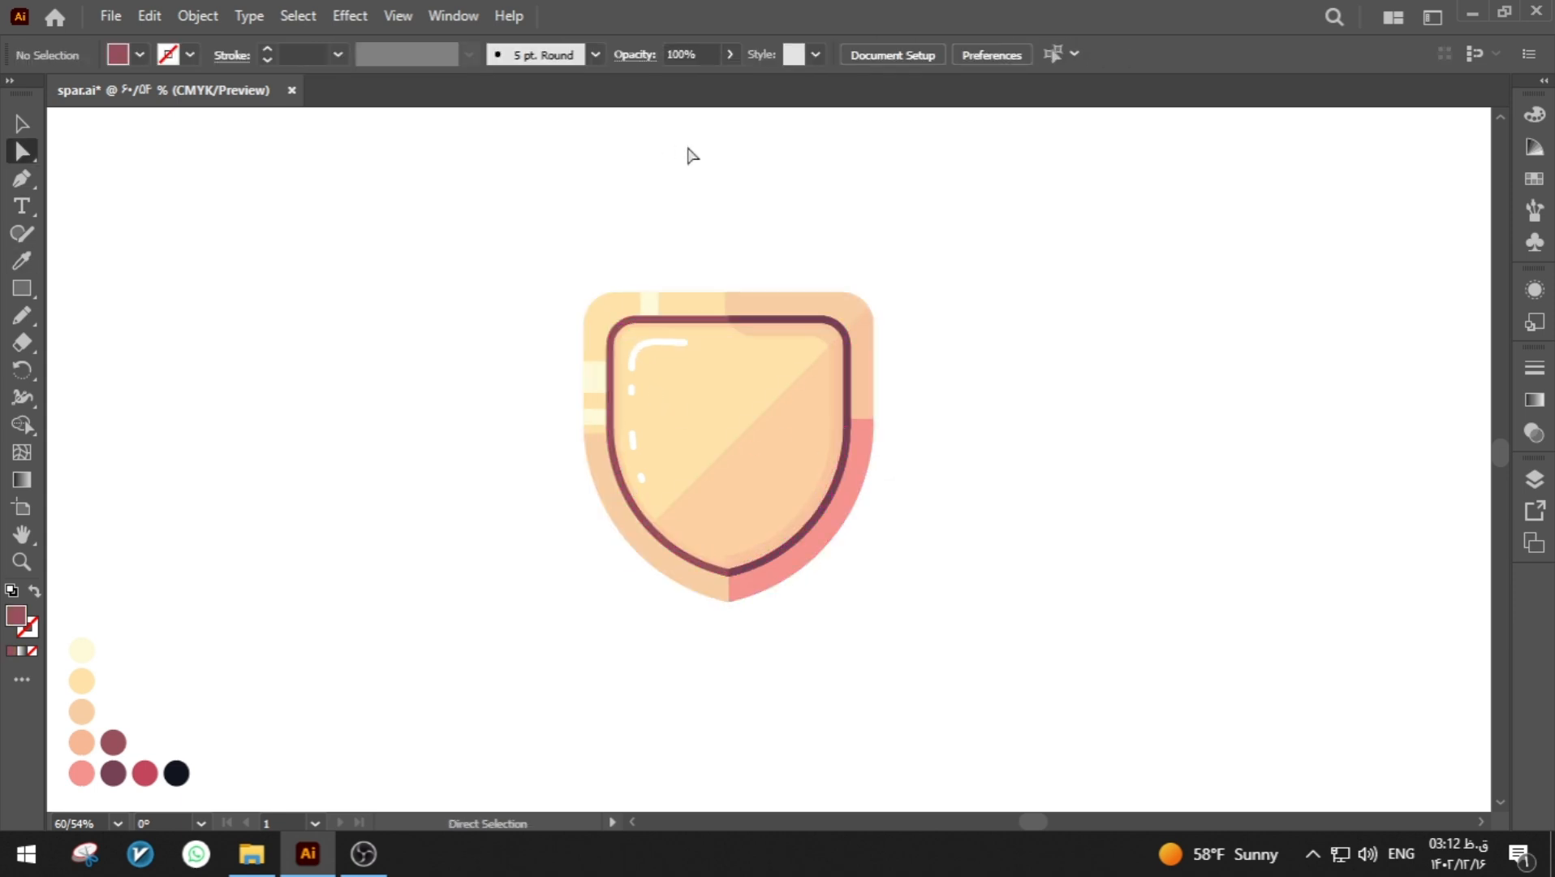
left_click(31, 129)
left_click(641, 328)
left_click_drag(729, 316, 729, 324)
left_click(963, 373)
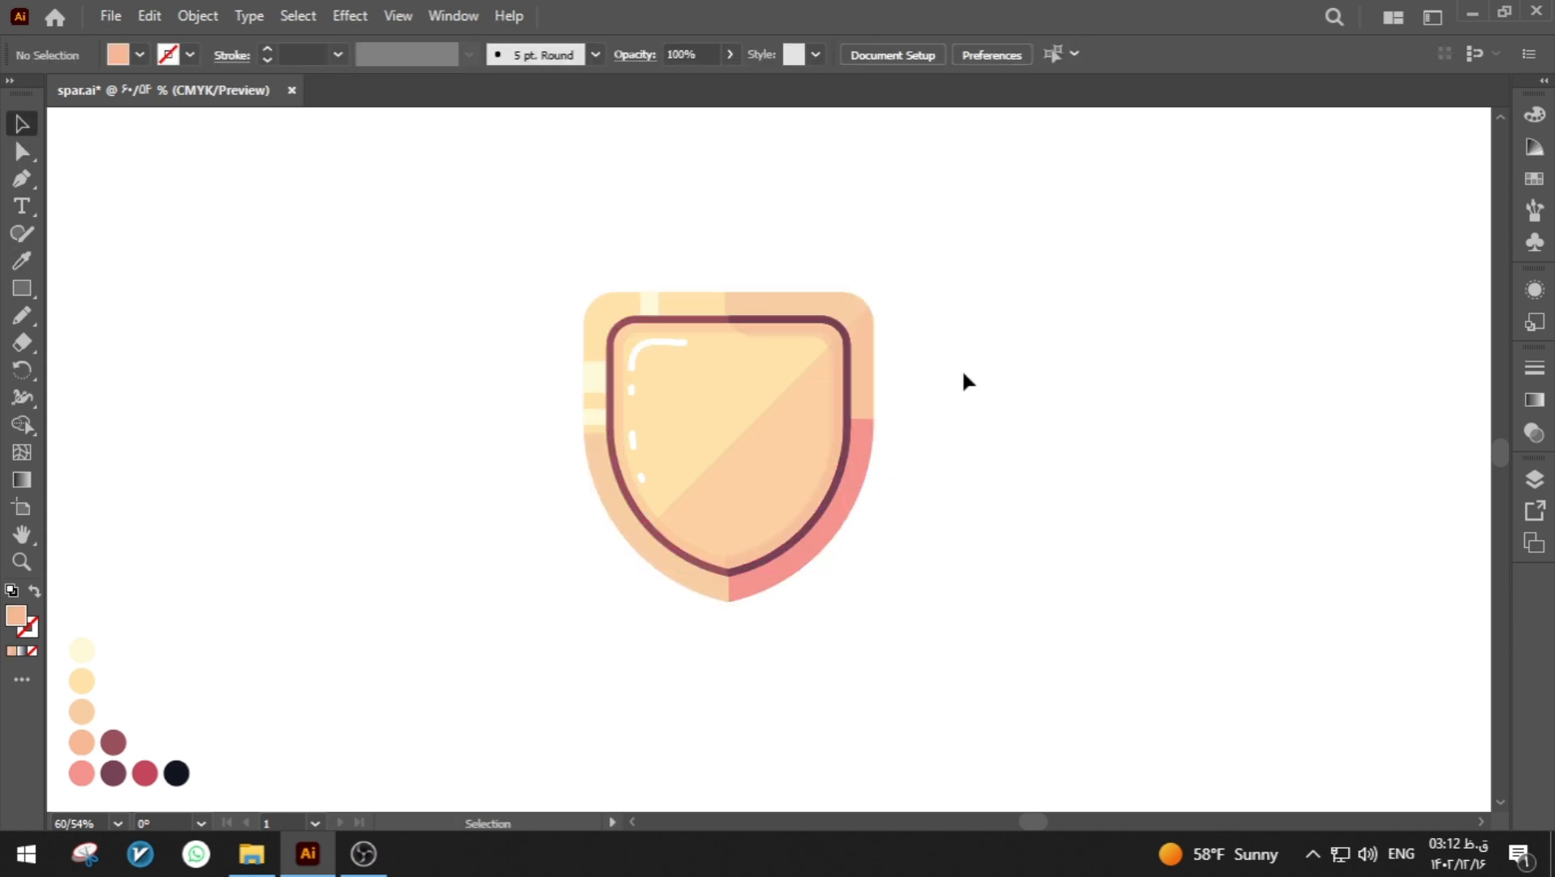
key("ctrl+s")
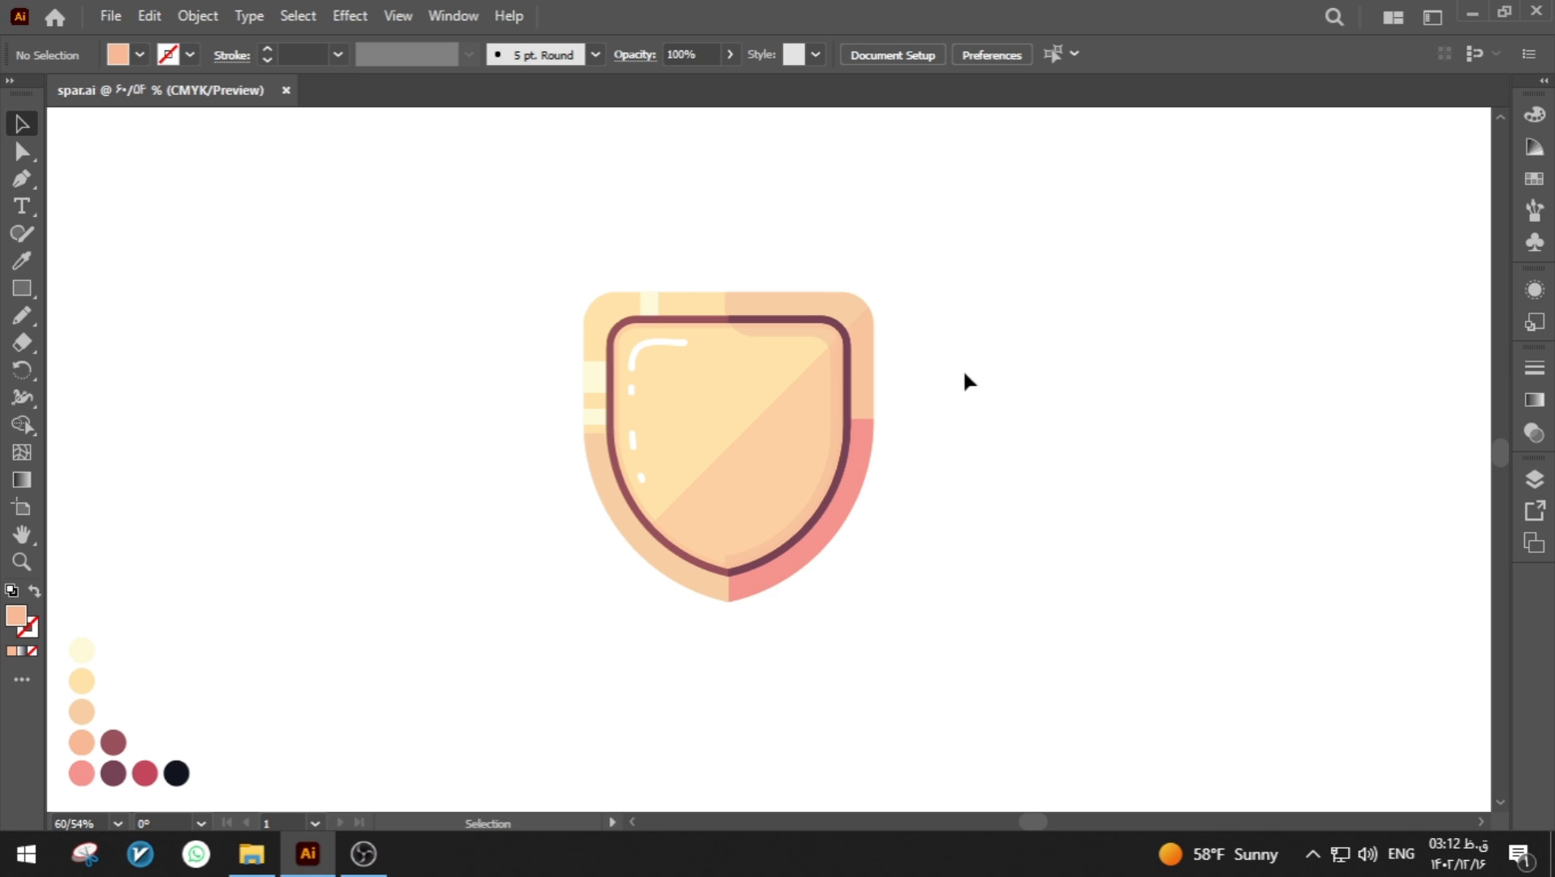
- Draw a circle at the centre of the shield and fill it with the crimson palette colour
left_click(23, 183)
left_click(22, 288)
left_click(122, 343)
mouse_move(337, 428)
left_mouse_down()
mouse_move(455, 547)
mouse_move(746, 460)
left_mouse_up()
left_click(144, 772)
left_click(25, 130)
left_click(958, 422)
- Unlock all objects, try centre-aligning the shield artwork, and undo the change
left_click(200, 19)
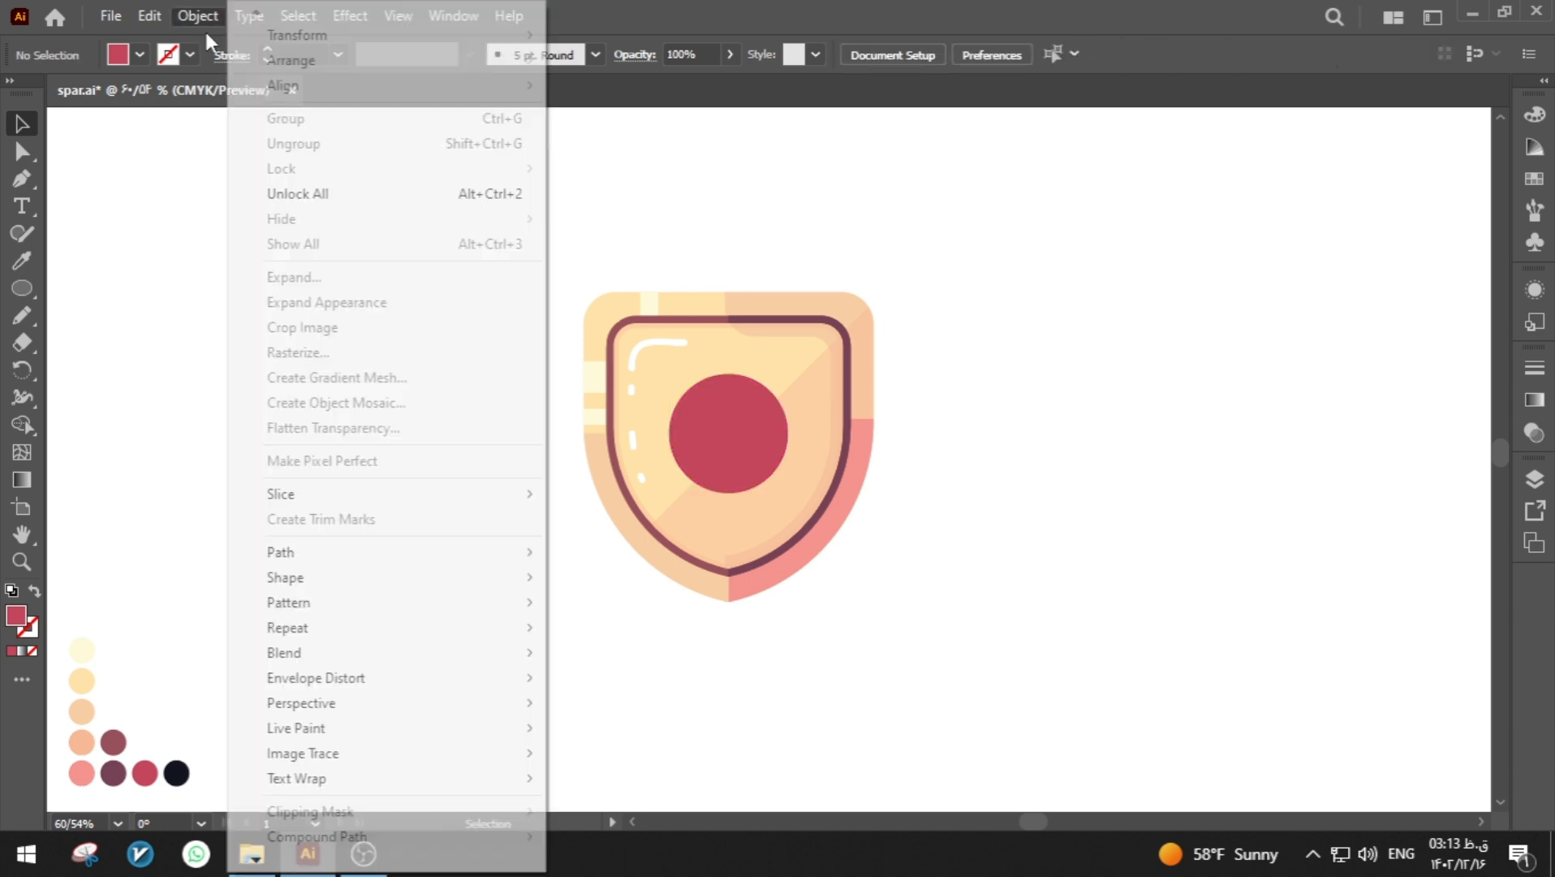
left_click(300, 194)
left_click(954, 349)
left_click(814, 325)
left_click(975, 54)
key("ctrl+z")
left_click(966, 243)
- Unlock all objects and shift the shield together with its circle slightly upward
left_click(198, 16)
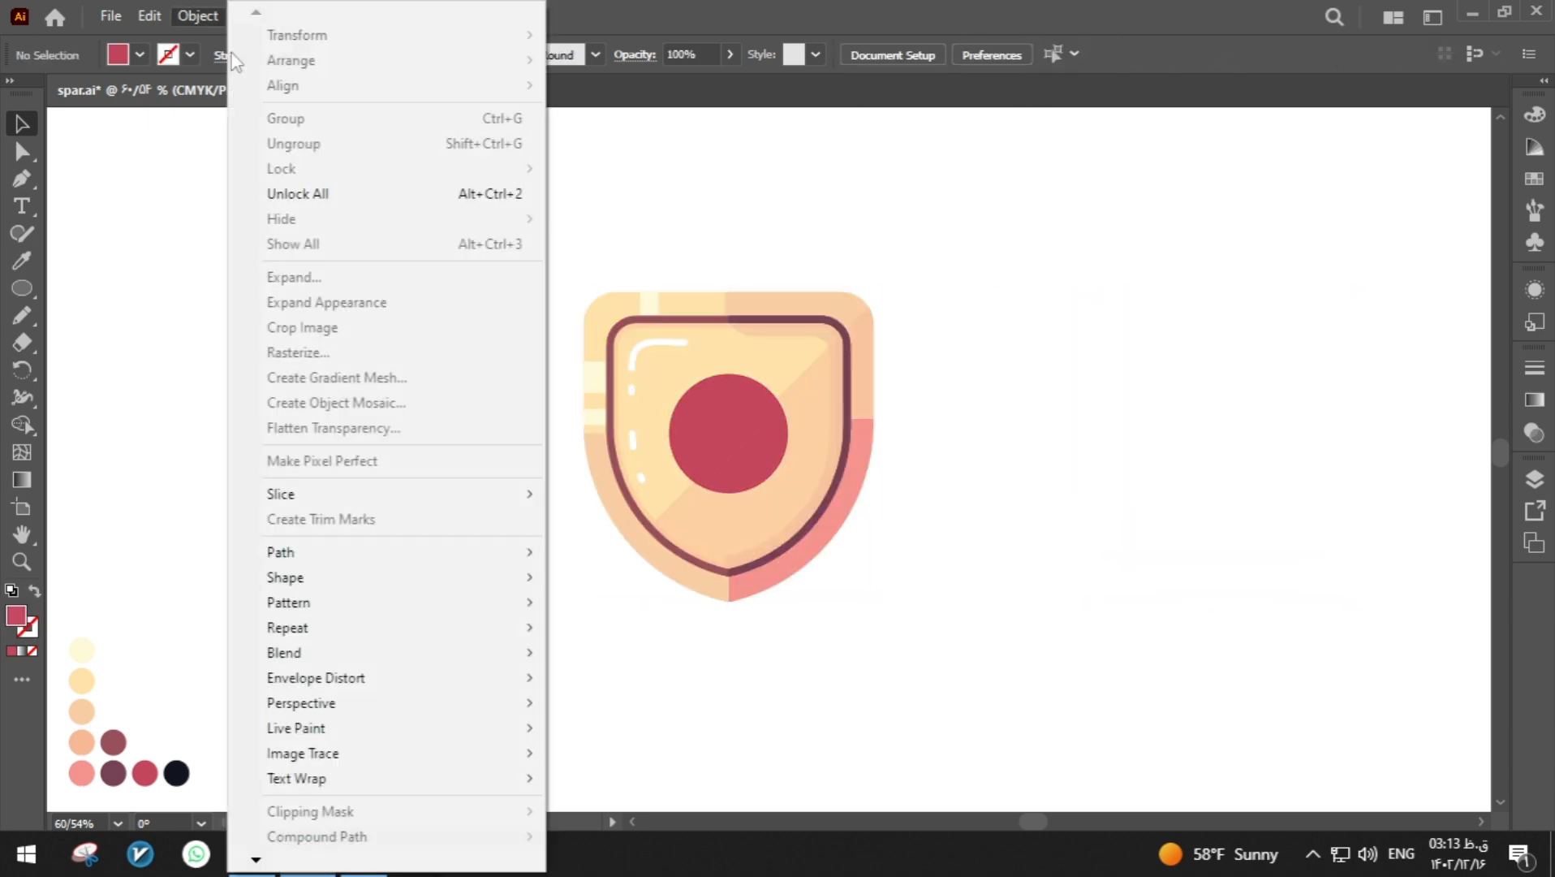
left_click(301, 194)
left_click(815, 349, "shift")
key("shift+Up")
left_click(1052, 323)
left_click(750, 436)
left_click(927, 474)
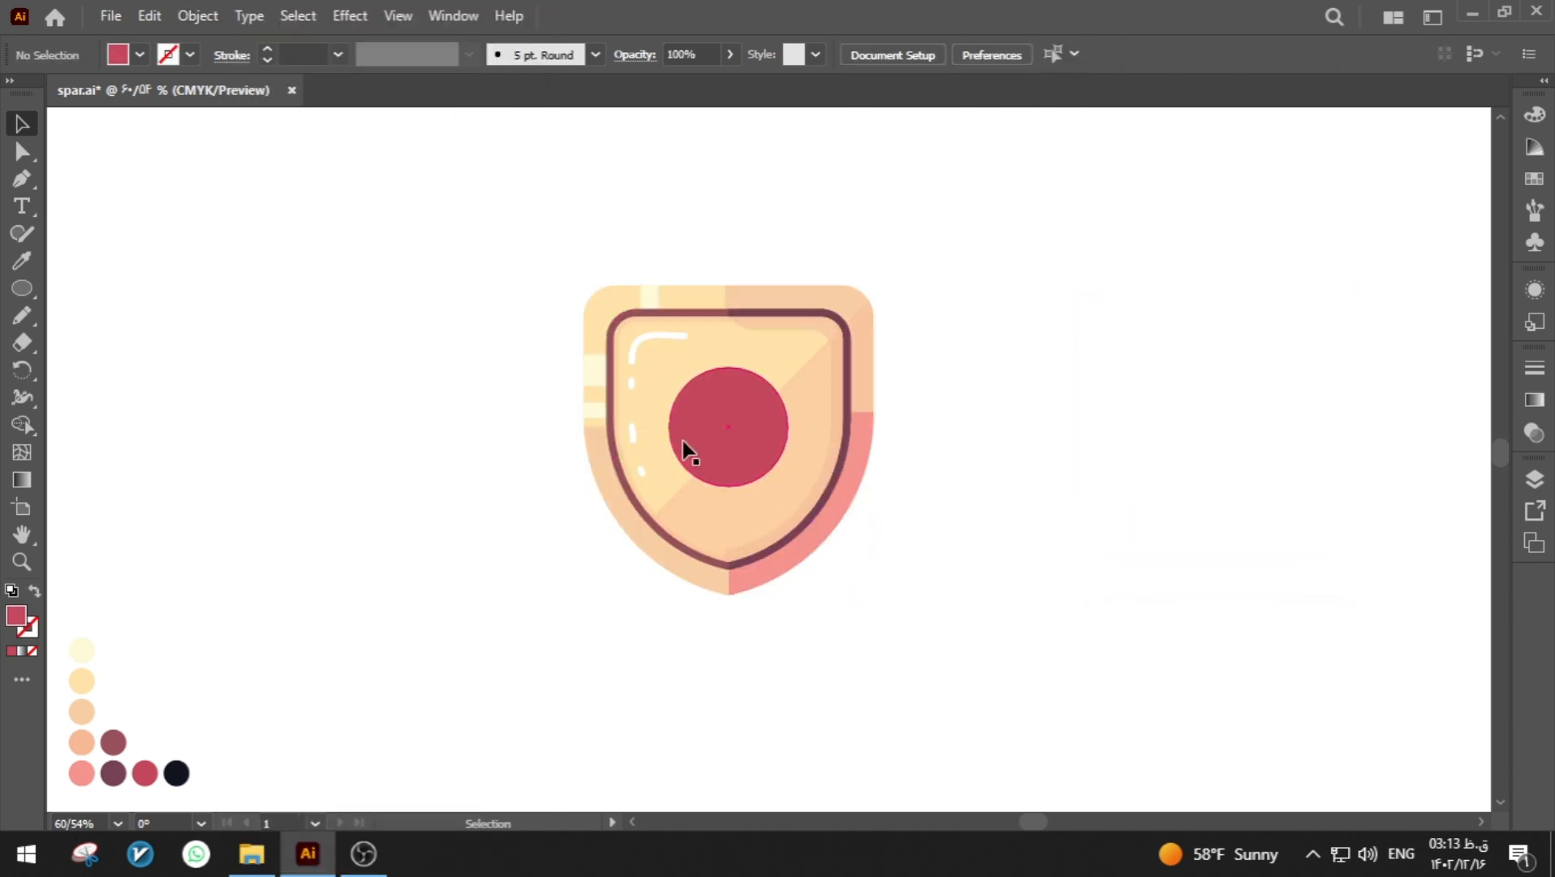
- Add a smaller concentric white circle and a small crimson centre circle to form a target emblem
left_click(714, 442)
left_click_drag(788, 428, 742, 432)
key("i")
left_click(927, 455)
key("v")
left_click(926, 454)
left_click(729, 420)
key("i")
left_click(753, 382)
left_click(180, 236)
left_click(22, 124)
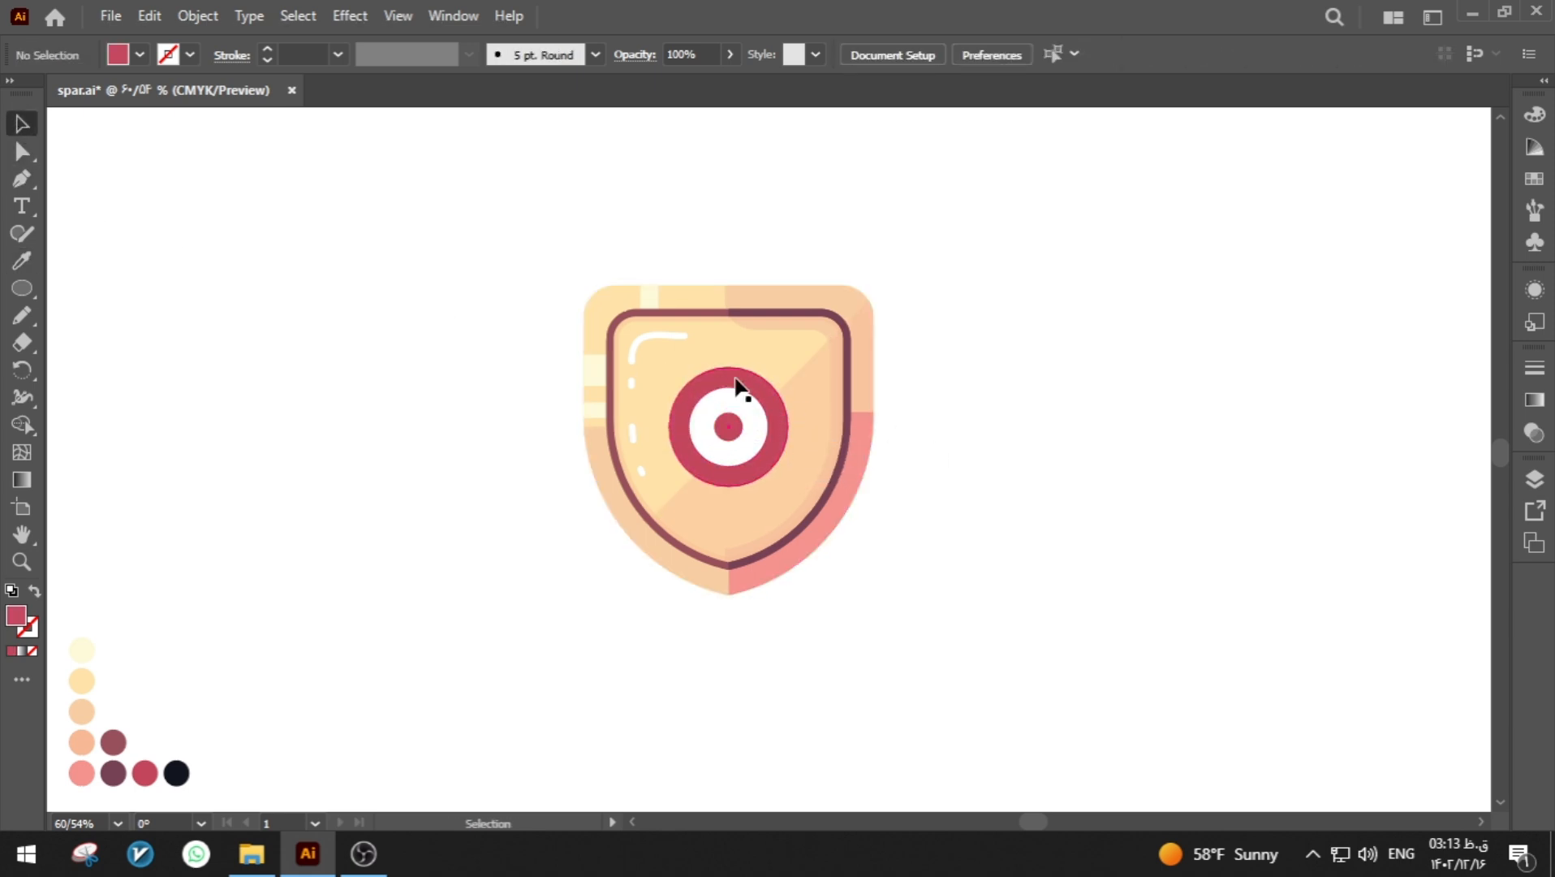
- Group the three target circles, add a slightly larger copy of the outer circle, and send it to the back of the group
left_click(739, 379)
left_click(740, 401, "shift")
left_click(732, 426, "shift")
key("ctrl+g")
double_click(746, 387)
left_click(758, 389)
left_click_drag(789, 428, 800, 429)
right_click(798, 430)
mouse_move(974, 719)
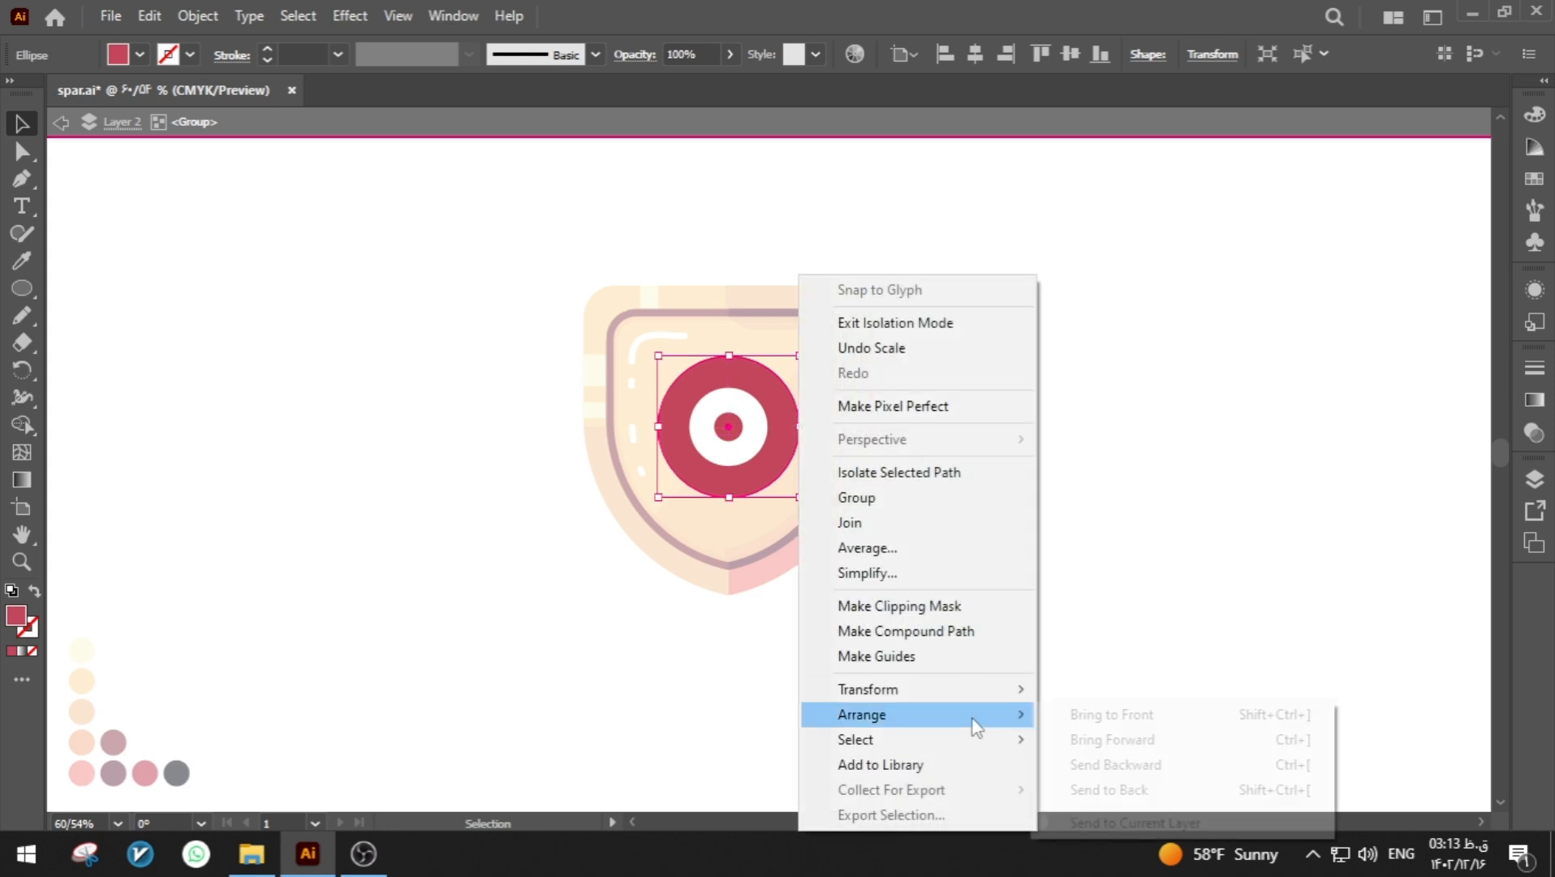
left_click(1091, 791)
- Copy the peach inner outline's appearance onto the enlarged back circle and leave the group
key("u")
key("i")
left_click(835, 459)
key("a")
double_click(934, 498)
left_click(21, 124)
- Fill the enlarged back circle with the cream palette colour and set its opacity to 30%
left_click(742, 357)
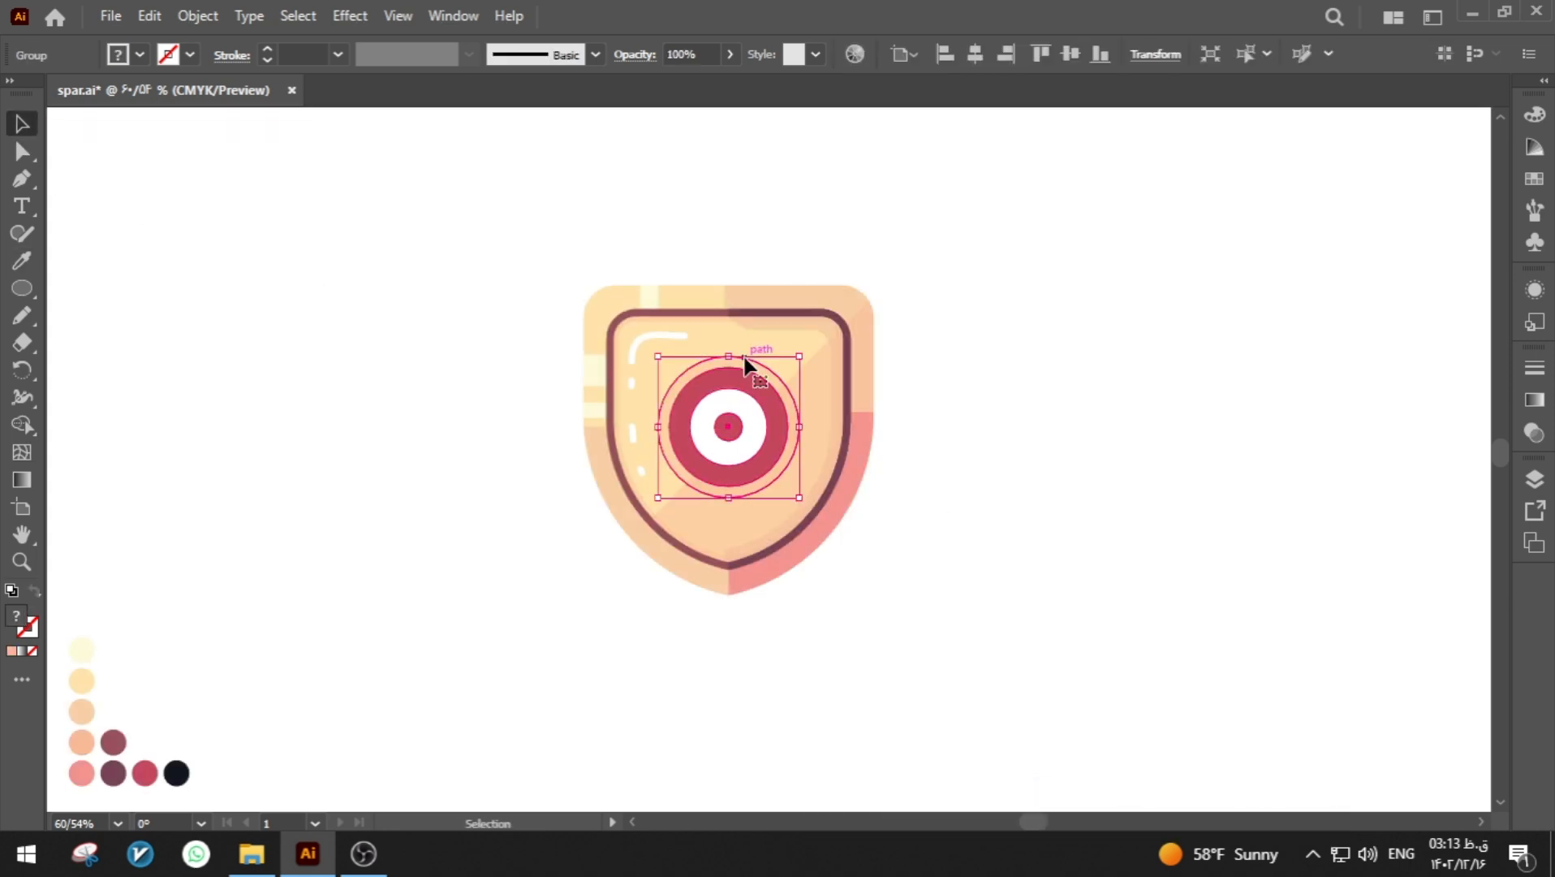
key("i")
key("a")
key("ctrl+z")
left_click(729, 357)
left_click(467, 311)
left_click(702, 362)
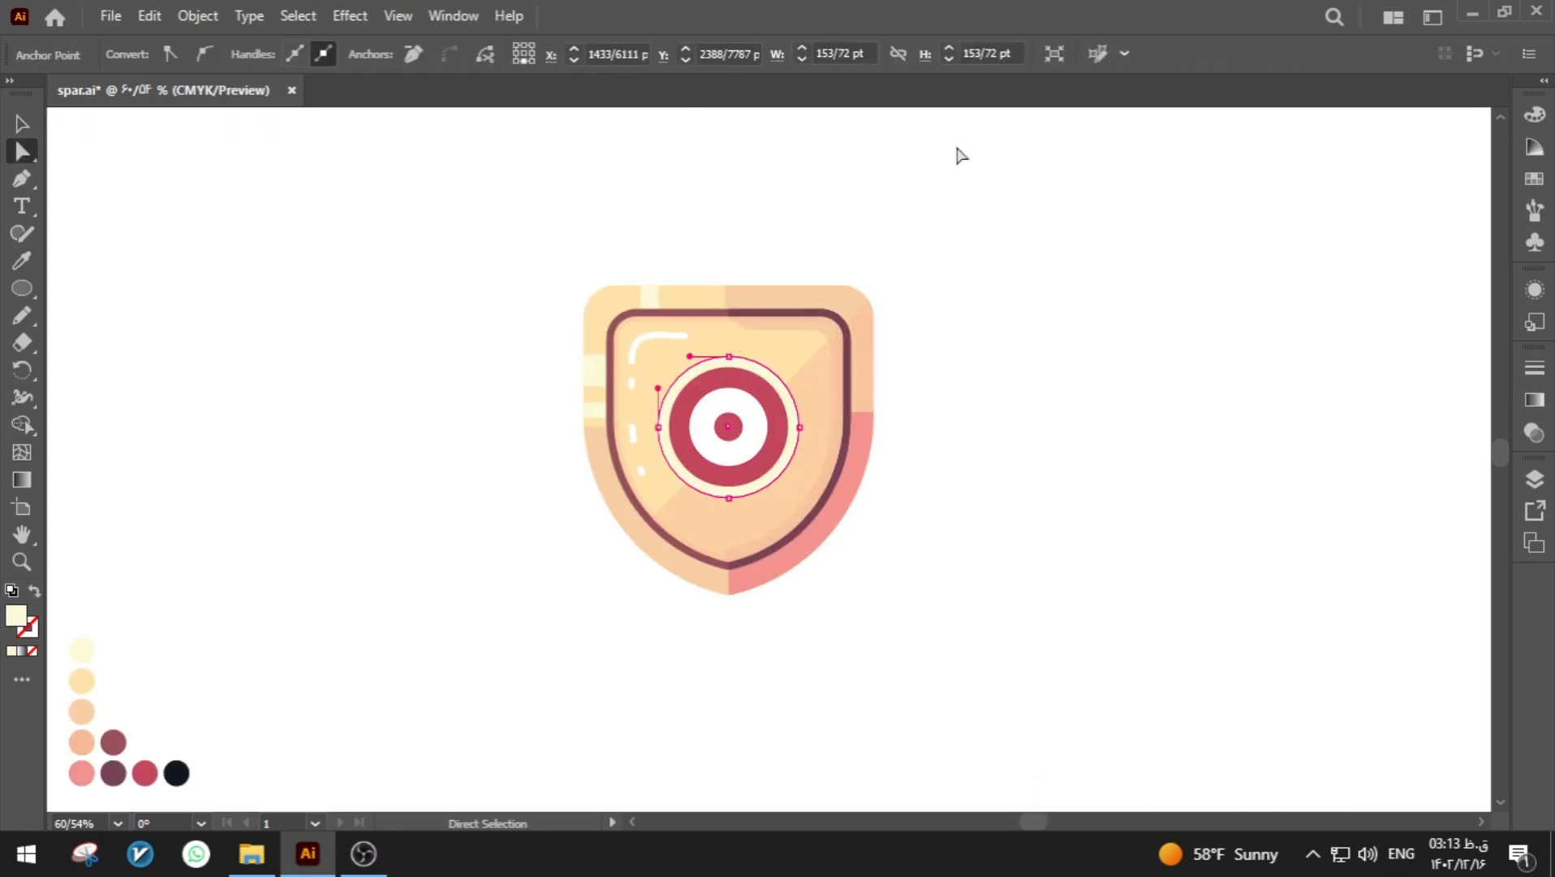
left_click(1534, 433)
type("30")
key("Return")
left_click(1083, 543)
left_click(1470, 358)
- Shrink the cream circle slightly around the target emblem, leave the group and save the document
key("v")
double_click(766, 376)
left_click(766, 377)
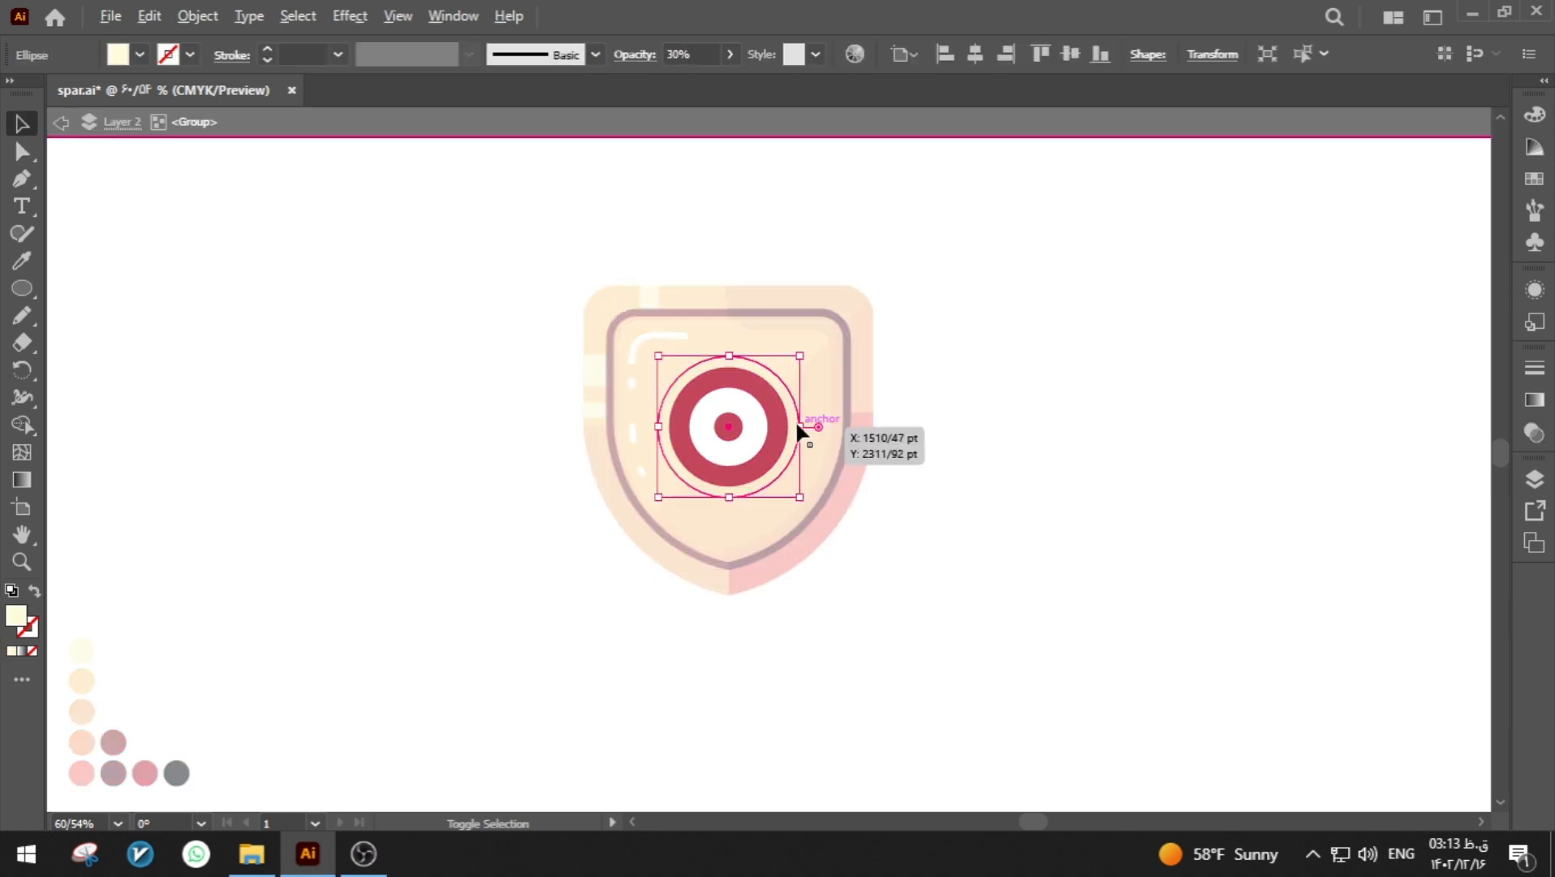
left_click_drag(798, 429, 798, 431)
left_click_drag(800, 497, 795, 493)
double_click(917, 498)
key("ctrl+s")
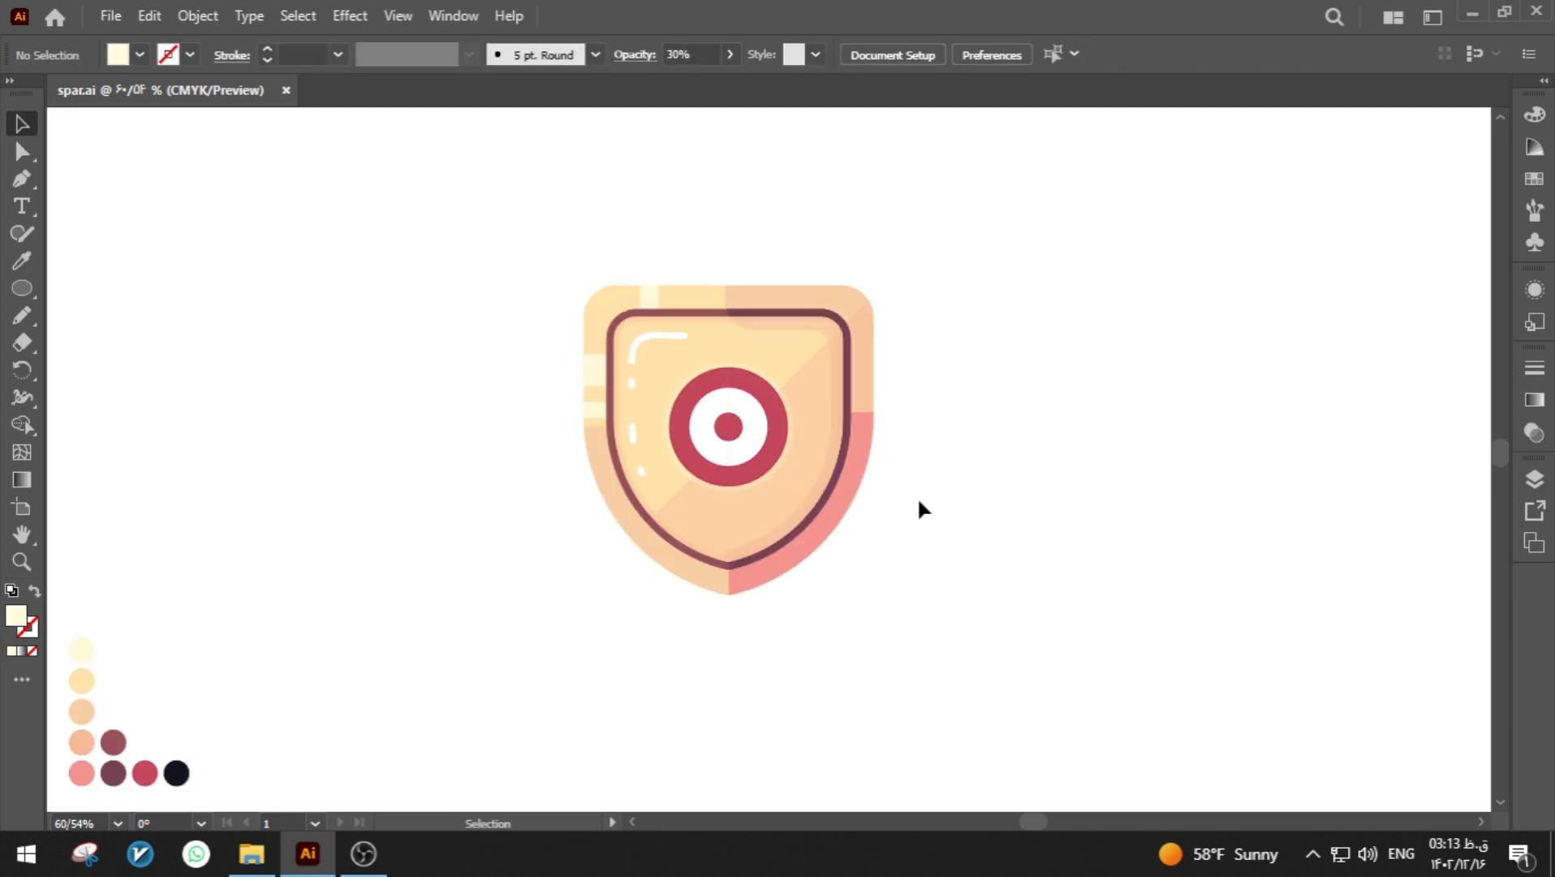
- Cut the faint cream circle around the target and paste it back in place in the artwork
left_click(799, 430)
double_click(783, 459)
double_click(793, 446)
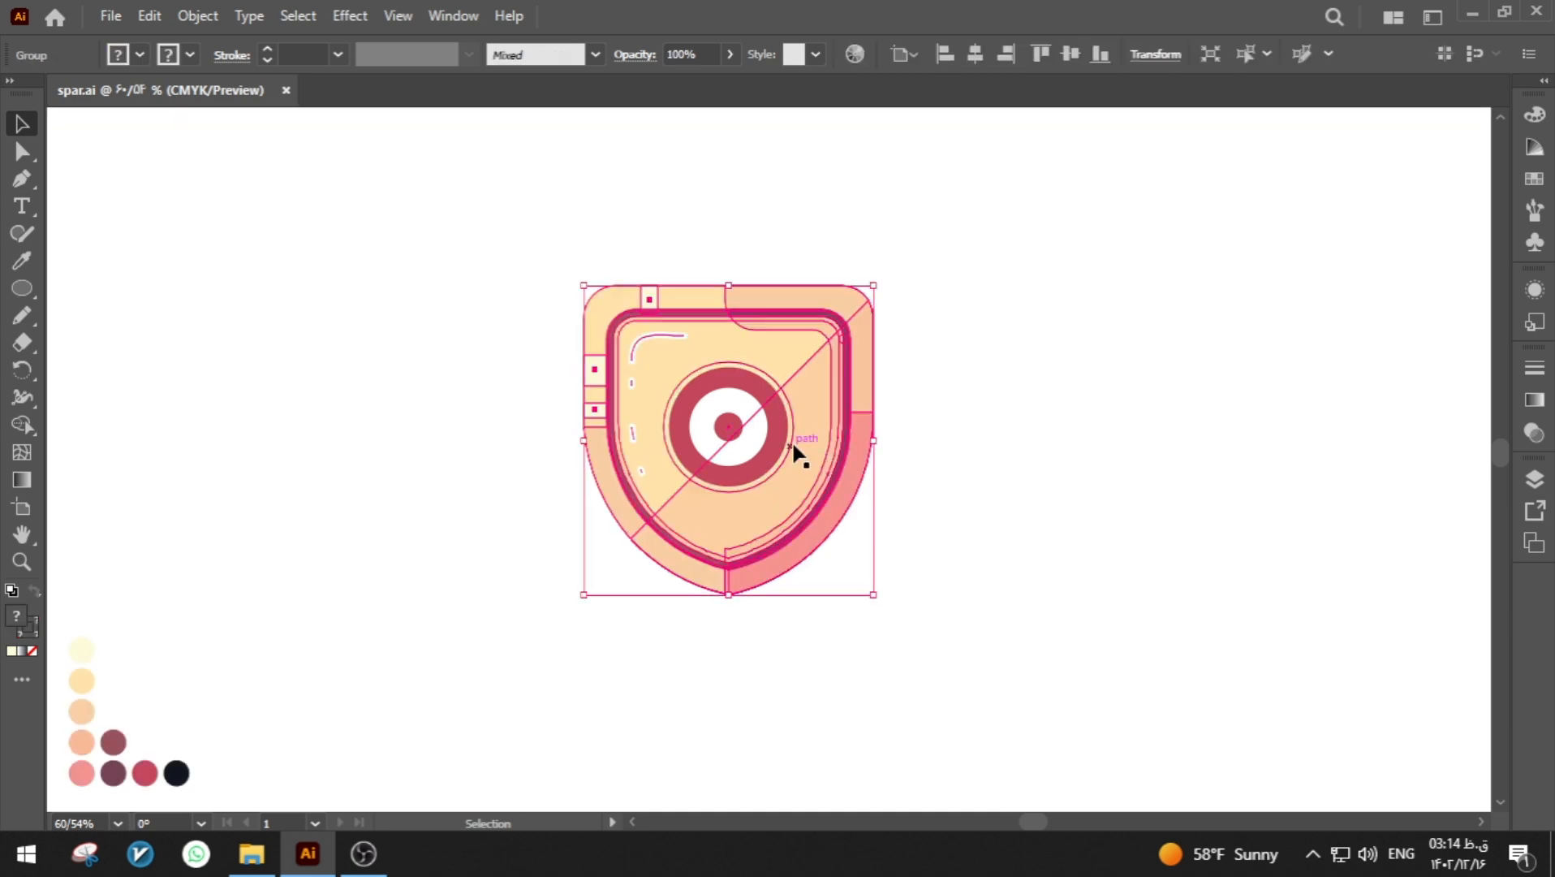
double_click(792, 445)
key("ctrl+x")
double_click(745, 445)
key("ctrl+f")
- Draw a large background square centred on the shield, fill it with the dark navy palette colour, and send it to the back
left_click(22, 424)
mouse_move(560, 348)
left_mouse_down()
mouse_move(735, 442)
mouse_move(920, 489)
mouse_move(1009, 558)
left_mouse_up()
key("a")
double_click(444, 432)
key("ctrl+s")
key("m")
key("i")
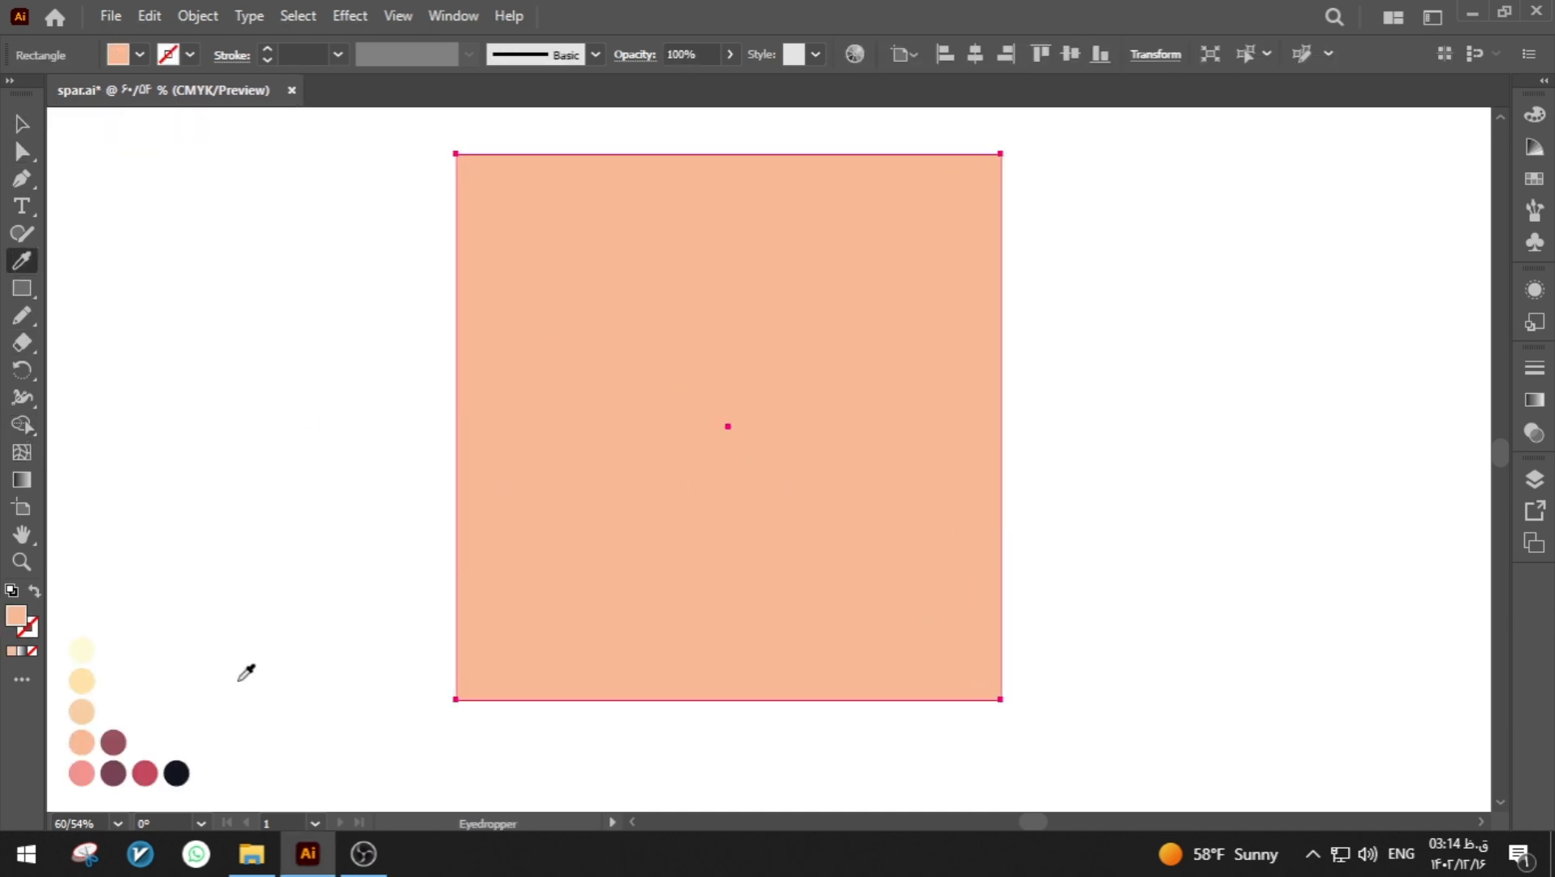
left_click(176, 773)
right_click(410, 580)
mouse_move(593, 464)
left_click(714, 540)
- Try rounding the background square's corners and undo the change
key("a")
left_click_drag(473, 171, 721, 416)
left_click(1044, 572)
key("ctrl+z")
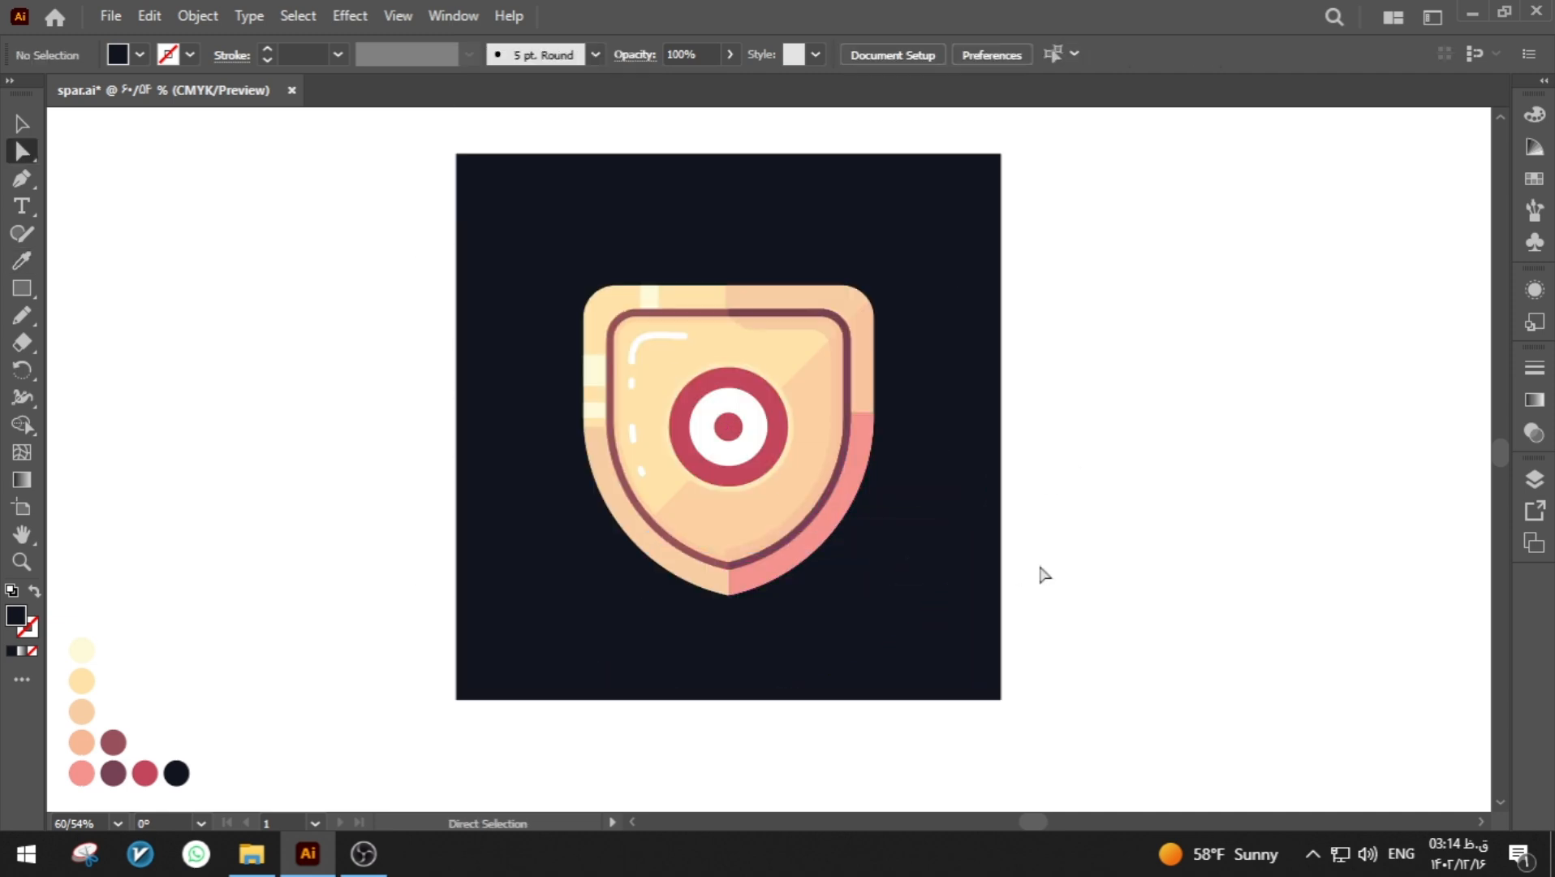
- Unlock all objects and align the shield and background square vertically by their centres
left_click(934, 527)
left_click(357, 341)
left_click(22, 124)
key("ctrl+a")
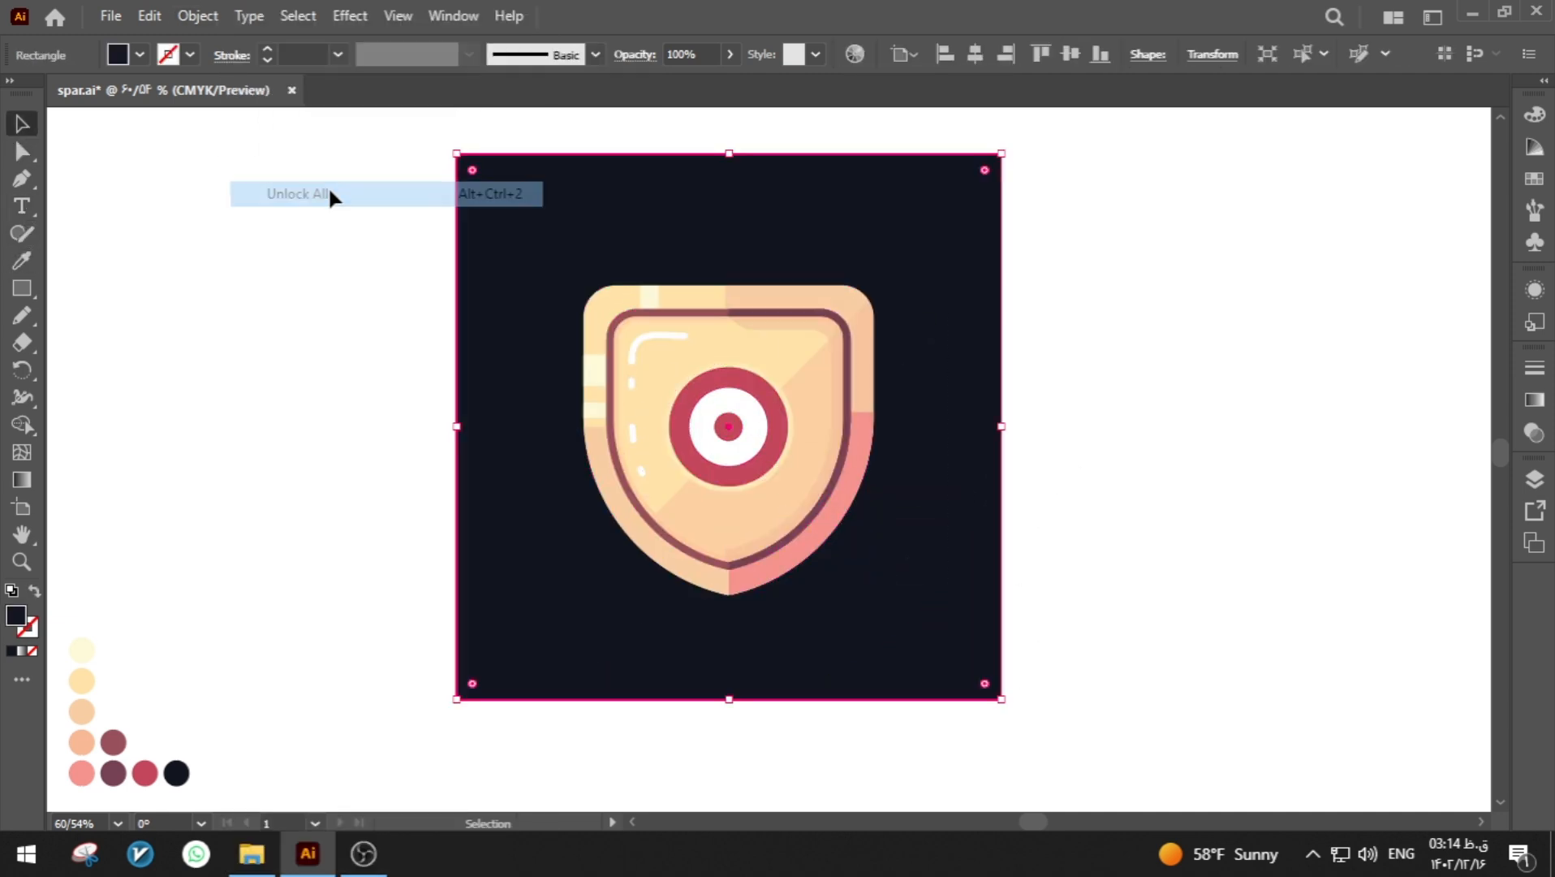
left_click(978, 55)
left_click(1167, 296)
key("i")
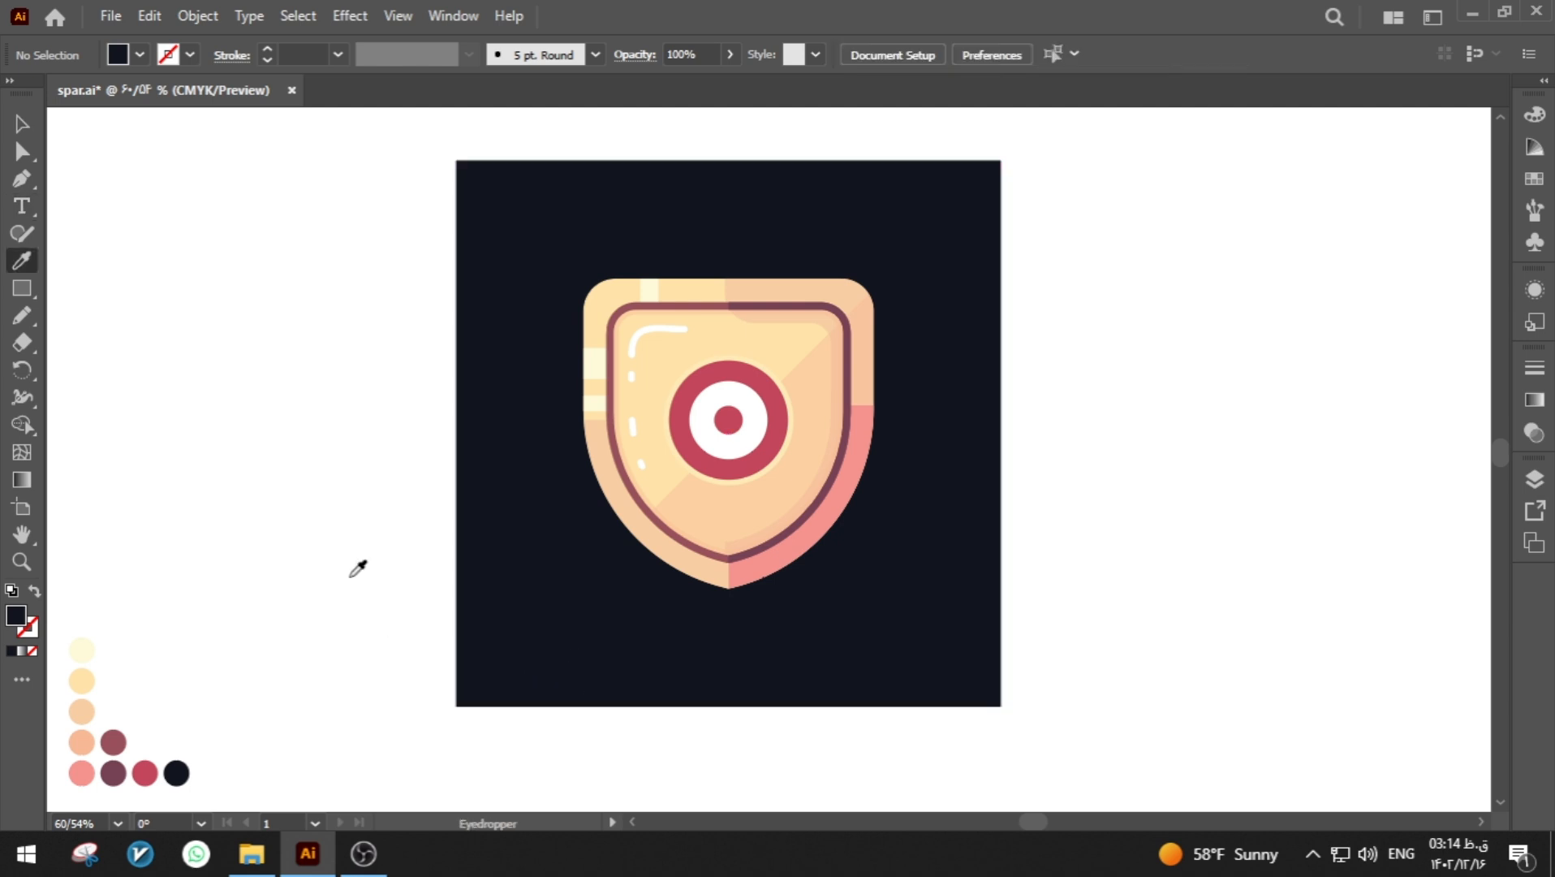
- Add the two-line caption "art 161 / youtube channel" below the shield and fill it with white
key("t")
left_click(540, 659)
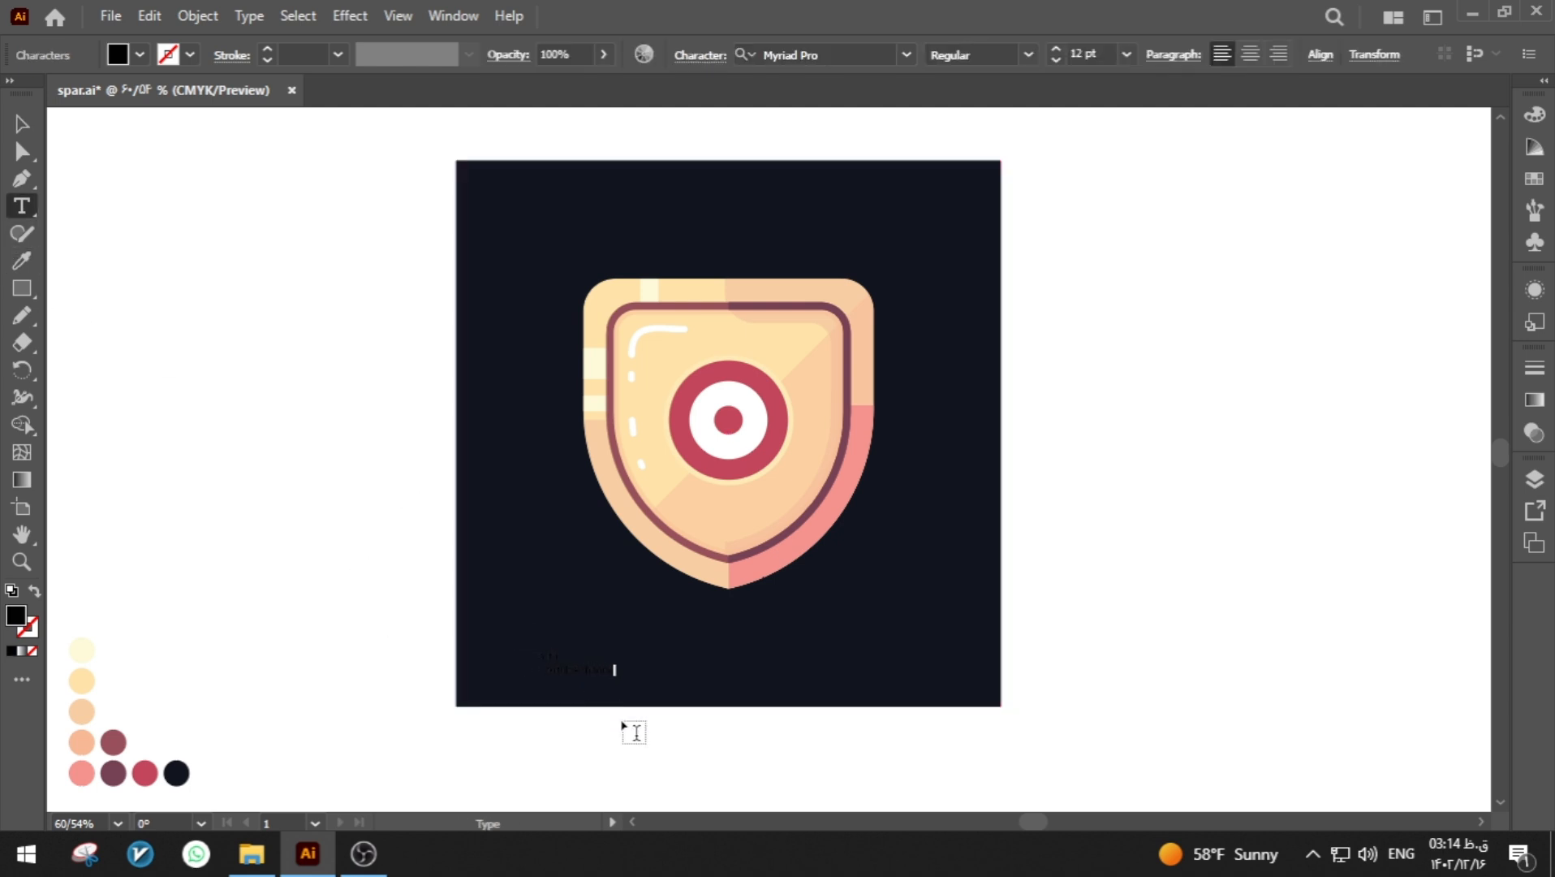
key("ctrl+a")
double_click(17, 615)
left_click_drag(206, 342, 152, 287)
left_click(693, 296)
left_click(22, 123)
left_click(372, 421)
double_click(568, 662)
double_click(314, 636)
- Change the caption to a bold all-caps display font and centre it beneath the shield
double_click(570, 657)
key("ctrl+a")
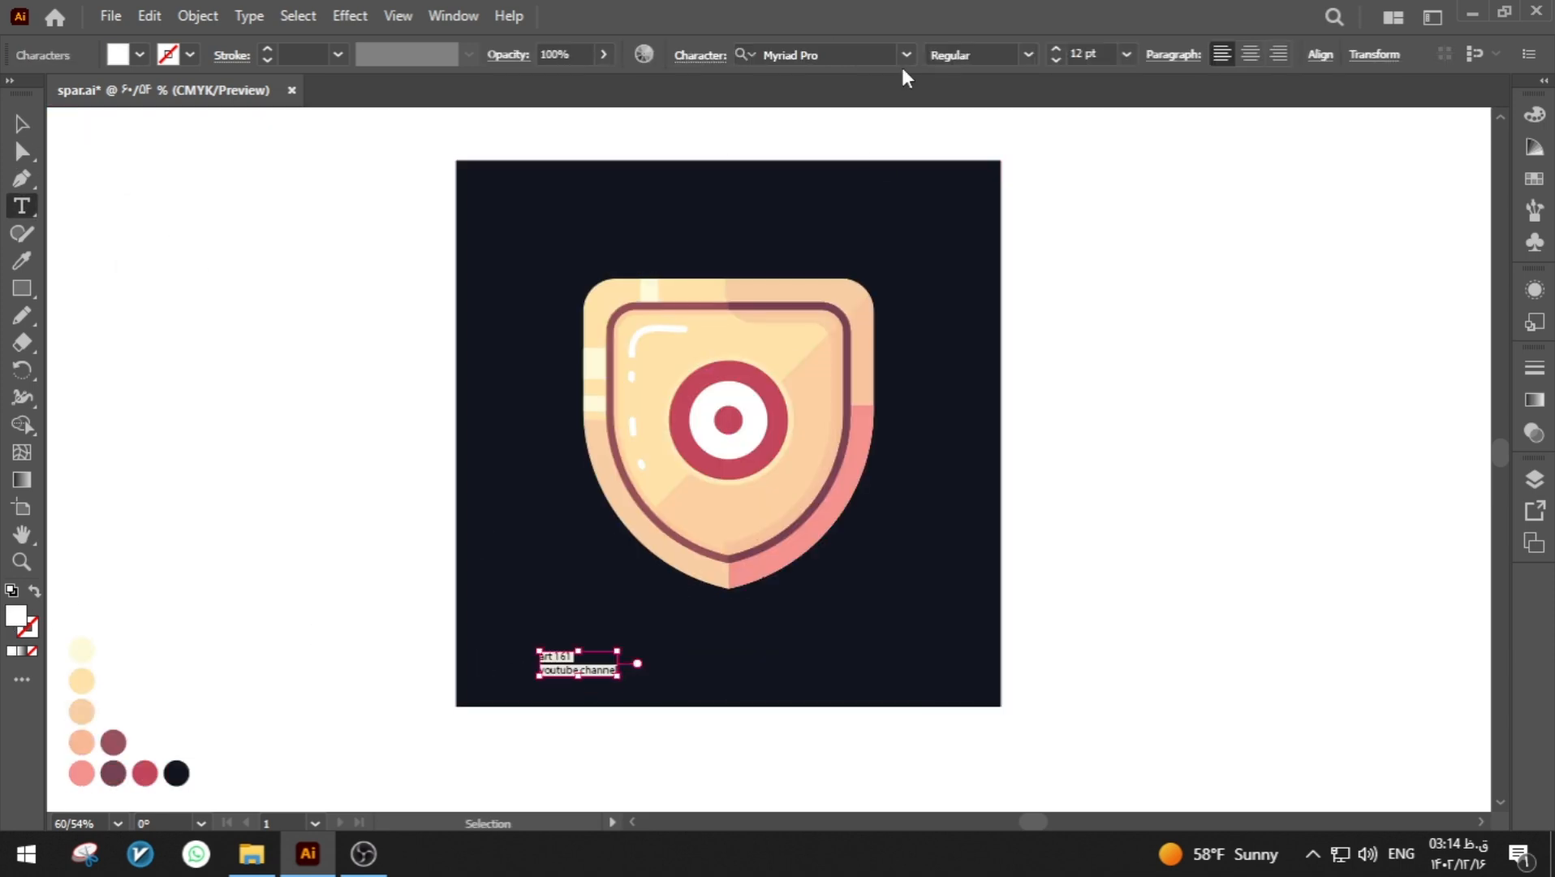
left_click(906, 54)
left_click(1006, 215)
key("Escape")
left_click(607, 617)
left_click_drag(609, 679, 760, 683)
left_click(789, 740)
- Shrink the colour palette circles and place them in the lower-left corner of the navy background
left_click(176, 771)
left_click_drag(191, 713, 514, 690)
left_click(142, 757)
left_click(518, 736)
key("space")
left_click_drag(1082, 544, 1101, 559)
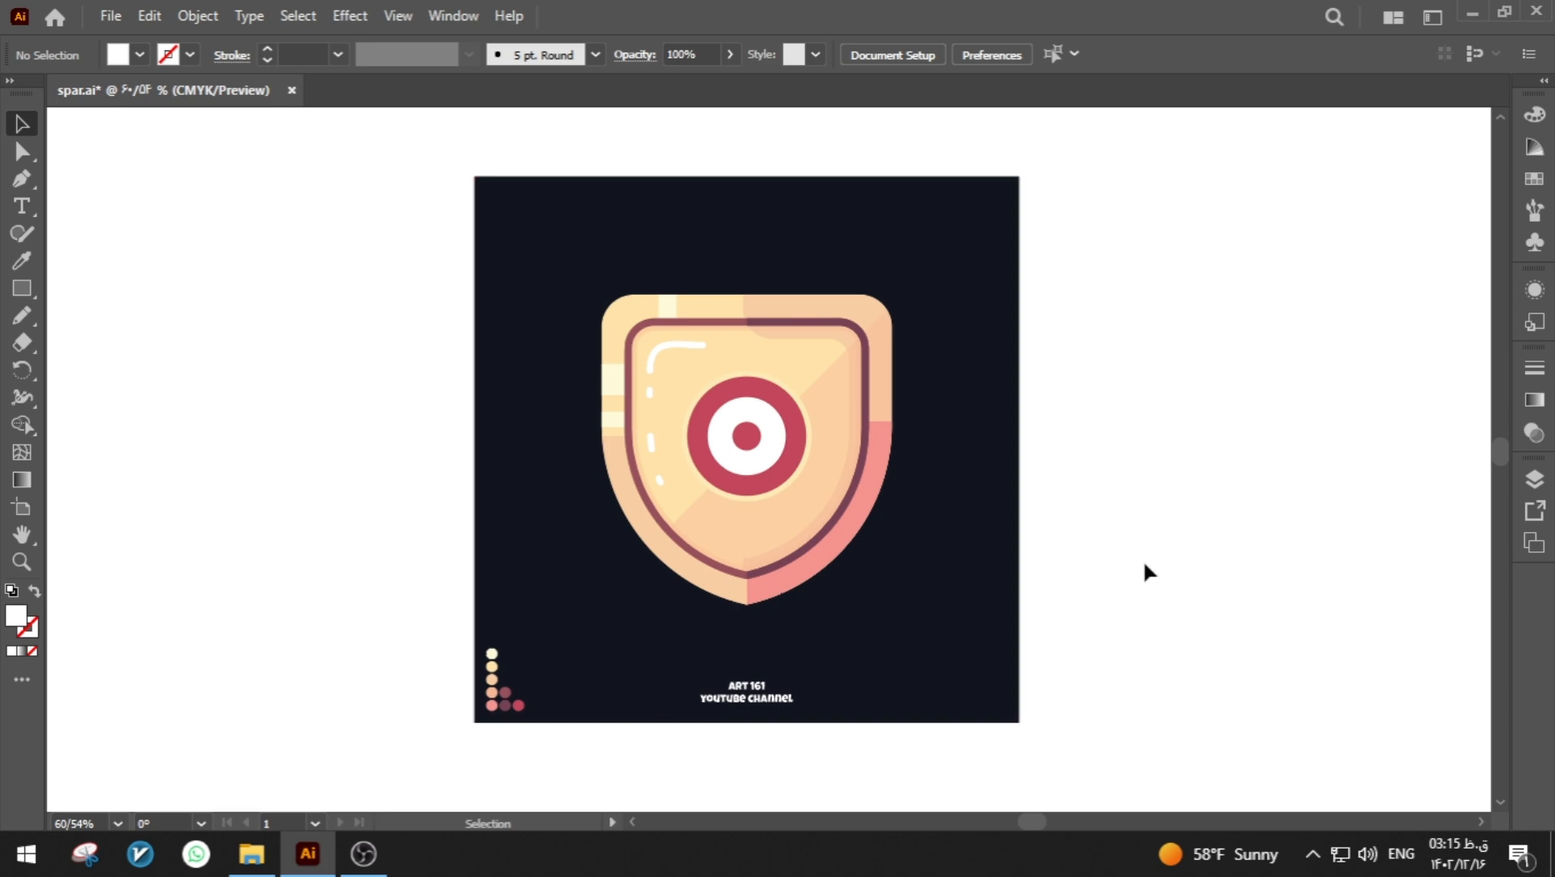